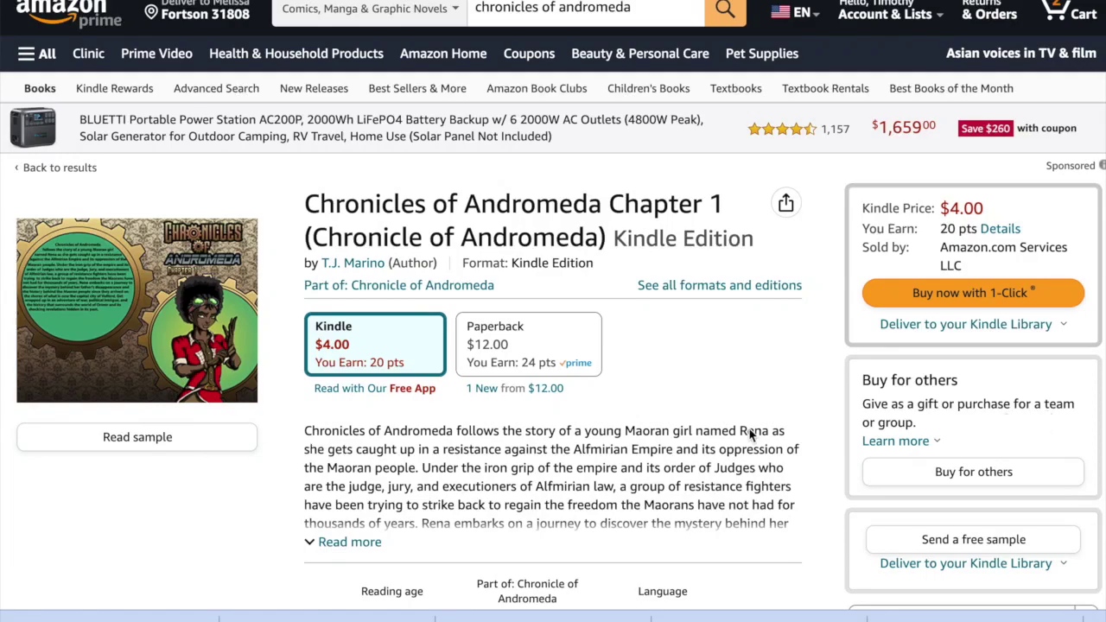
Expand the full Chronicles of Andromeda Chapter 1 book description on the product page
{"action": "scroll", "coordinate": [703, 383], "scroll_direction": "down", "scroll_amount": 1}
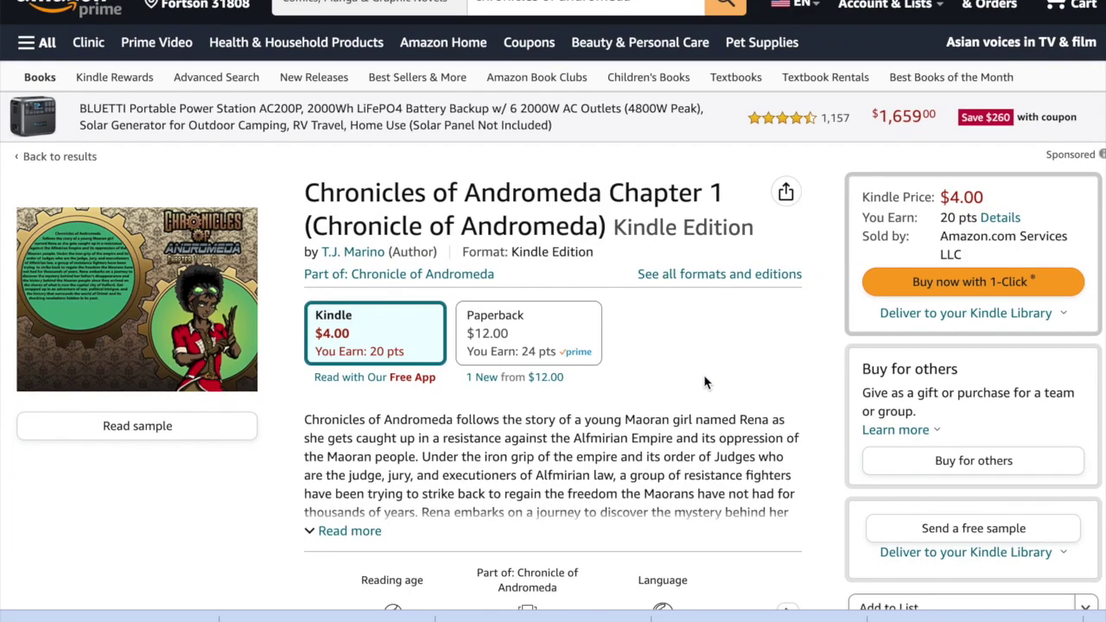
{"action": "left_click", "coordinate": [356, 465]}
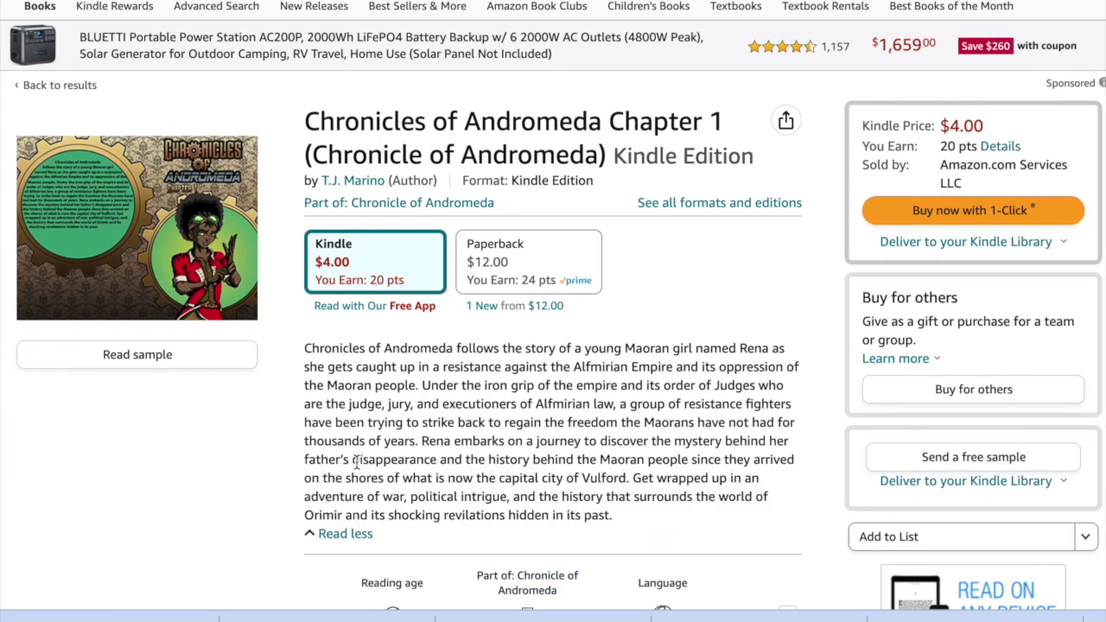
{"action": "scroll", "coordinate": [551, 440], "scroll_direction": "down", "scroll_amount": 1}
{"action": "scroll", "coordinate": [550, 442], "scroll_direction": "up", "scroll_amount": 1}
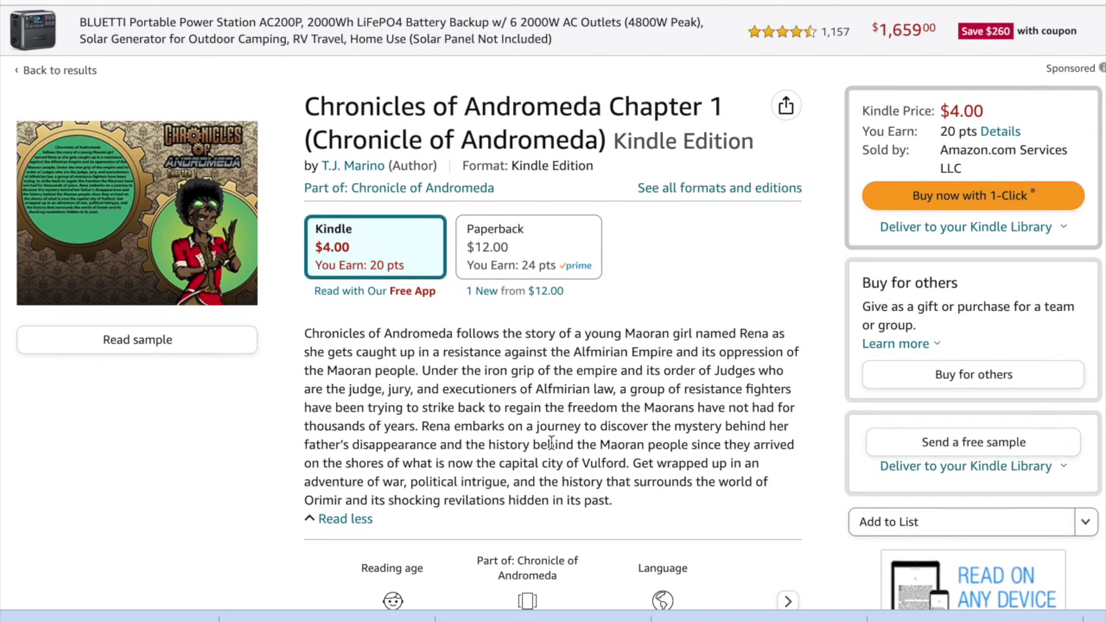
Open the Kindle sample and page through it to the end
{"action": "left_click", "coordinate": [172, 338]}
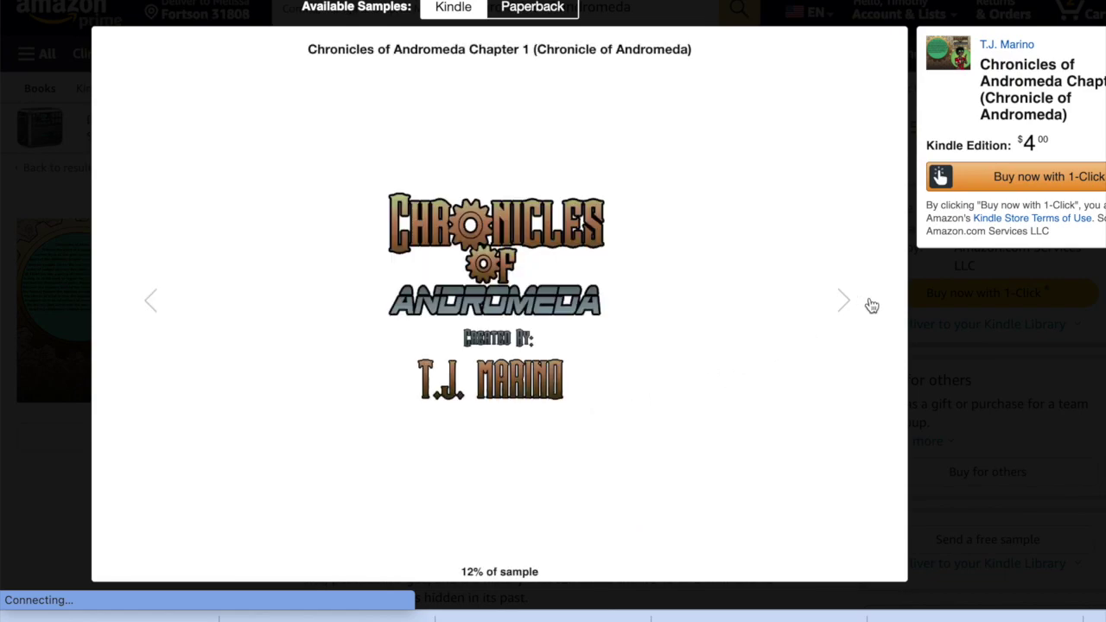
{"action": "left_click", "coordinate": [844, 297]}
{"action": "left_click", "coordinate": [843, 297]}
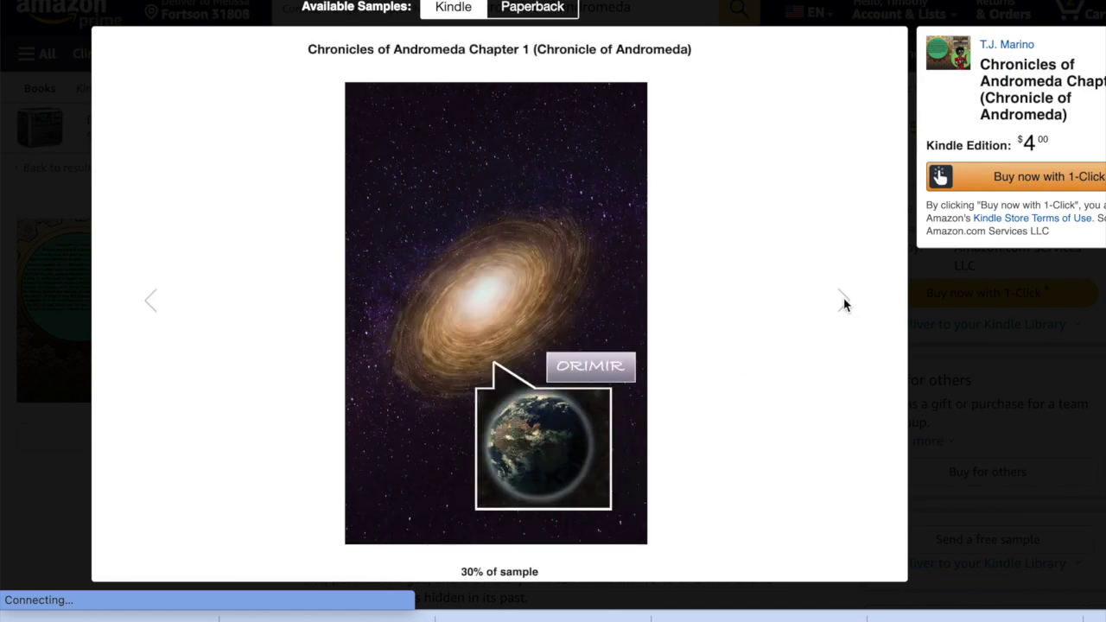
{"action": "left_click", "coordinate": [844, 297]}
{"action": "left_click", "coordinate": [843, 298]}
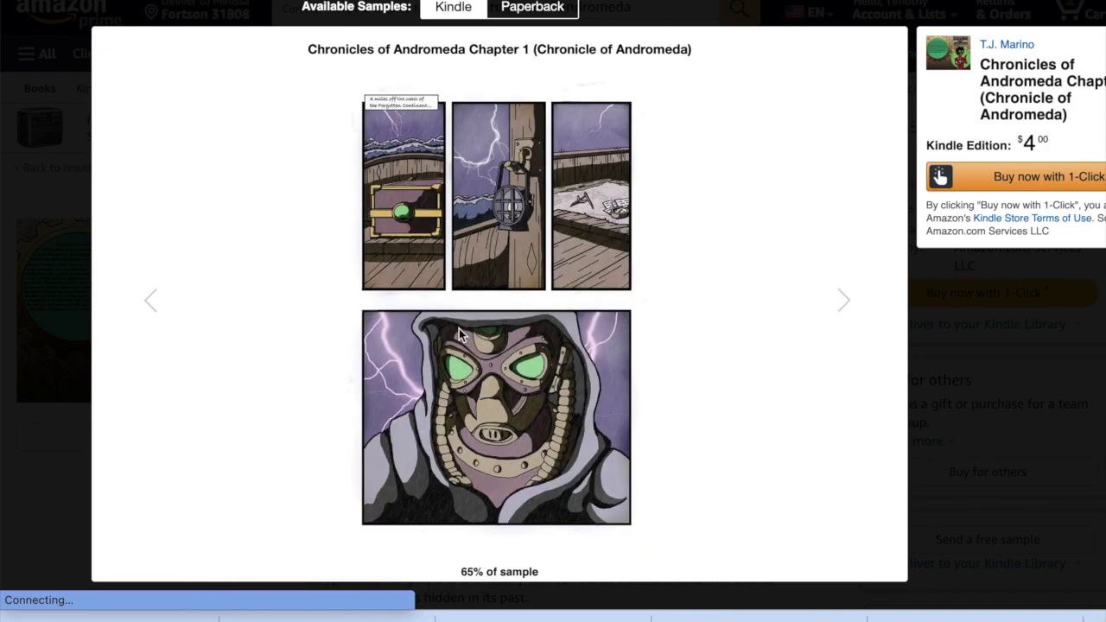
{"action": "left_click", "coordinate": [147, 311]}
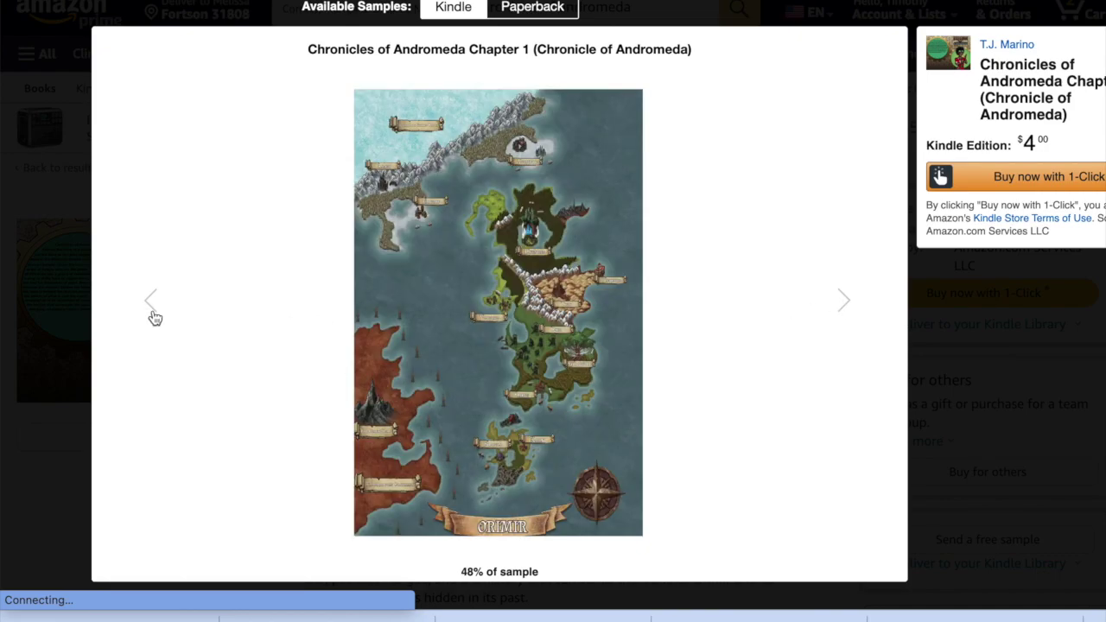
{"action": "left_click", "coordinate": [853, 320]}
{"action": "left_click", "coordinate": [854, 320]}
{"action": "left_click", "coordinate": [854, 320]}
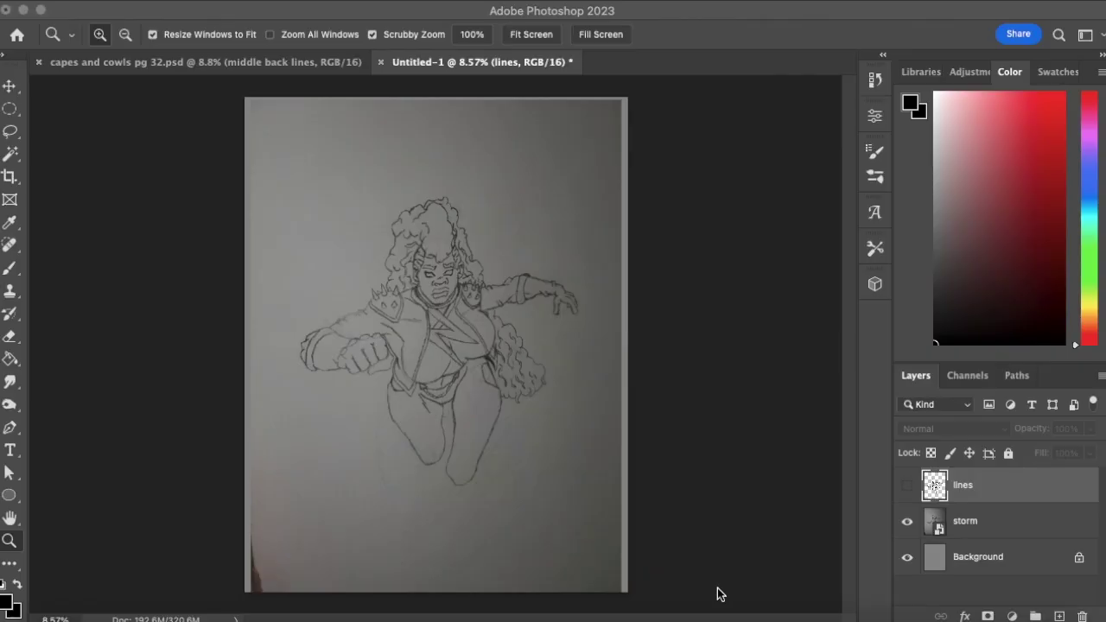
{"action": "left_click", "coordinate": [10, 541]}
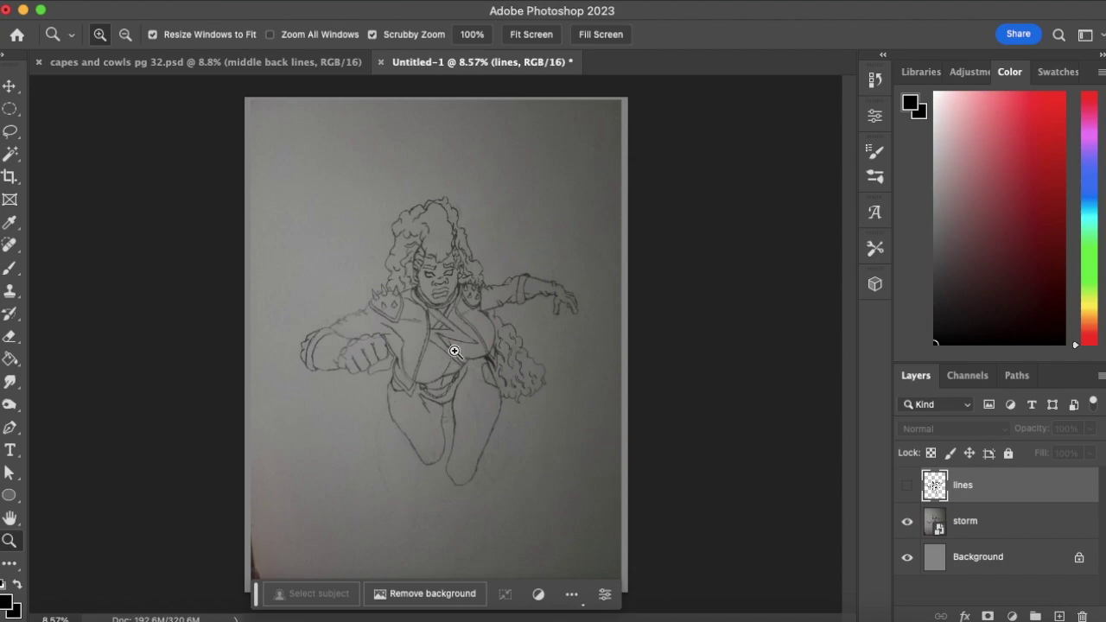
{"action": "left_click_drag", "start_coordinate": [456, 366], "coordinate": [511, 344]}
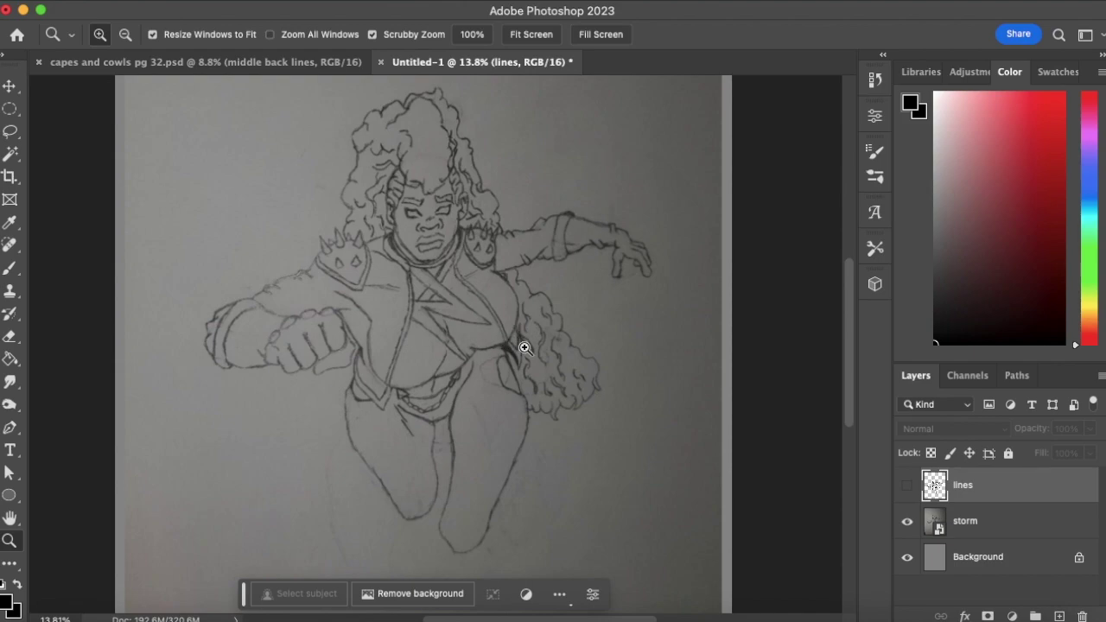
{"action": "left_click_drag", "start_coordinate": [507, 360], "coordinate": [488, 383]}
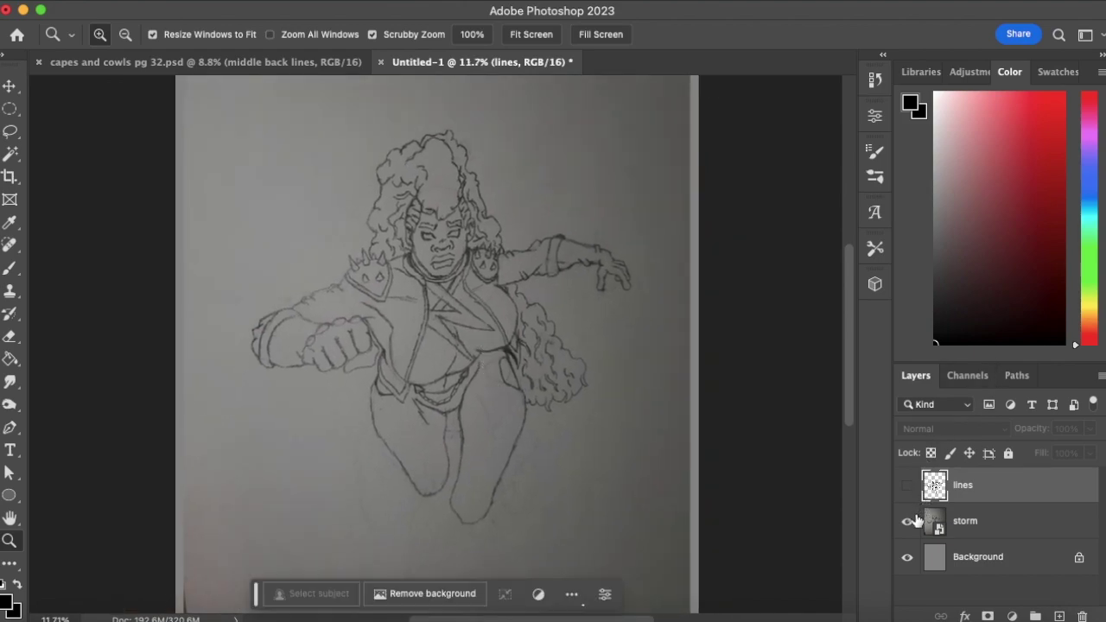
{"action": "left_click", "coordinate": [907, 485]}
Hide and delete the storm photo layer, leaving the inked lines layer active over the grey Background
{"action": "left_click", "coordinate": [908, 520]}
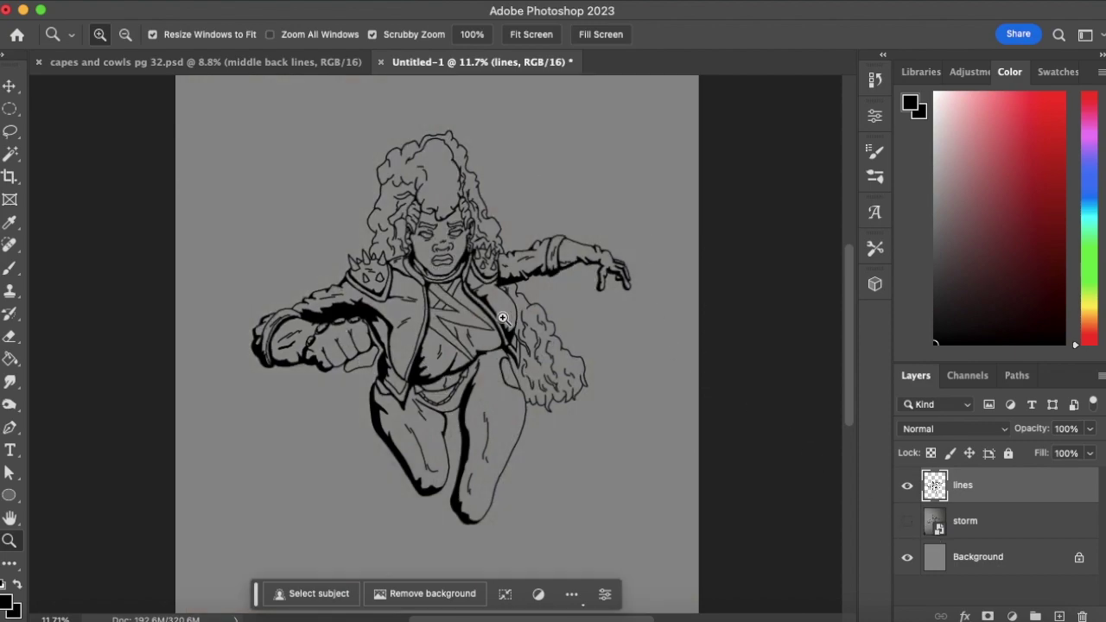
{"action": "mouse_move", "coordinate": [596, 365]}
{"action": "left_mouse_down"}
{"action": "mouse_move", "coordinate": [573, 387]}
{"action": "mouse_move", "coordinate": [596, 345]}
{"action": "left_mouse_up"}
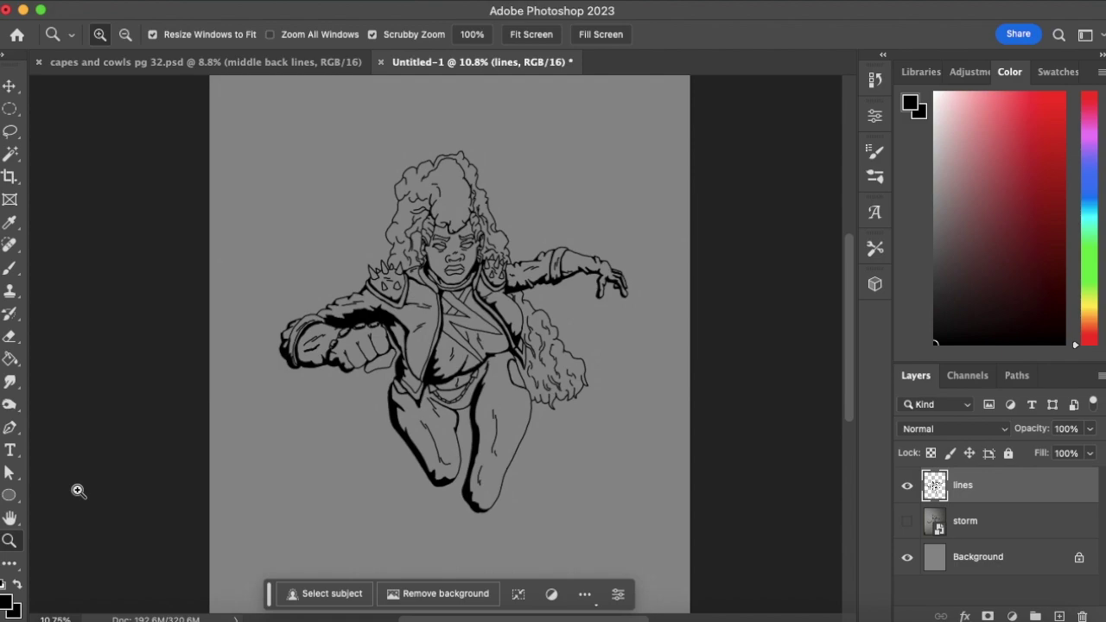
{"action": "left_click", "coordinate": [972, 523]}
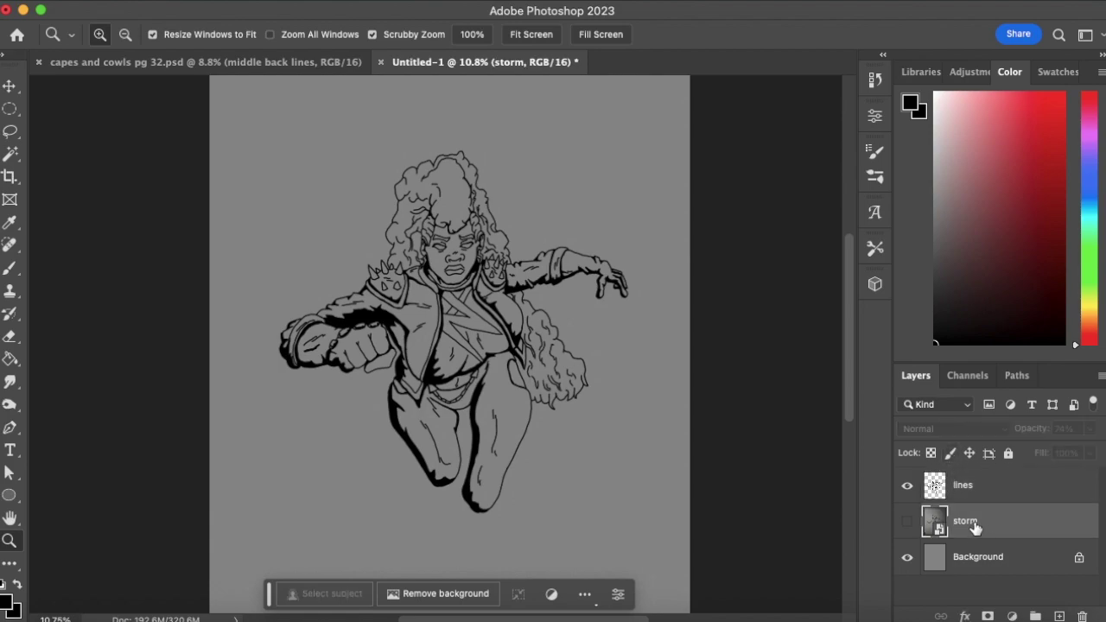
{"action": "left_click", "coordinate": [1082, 615]}
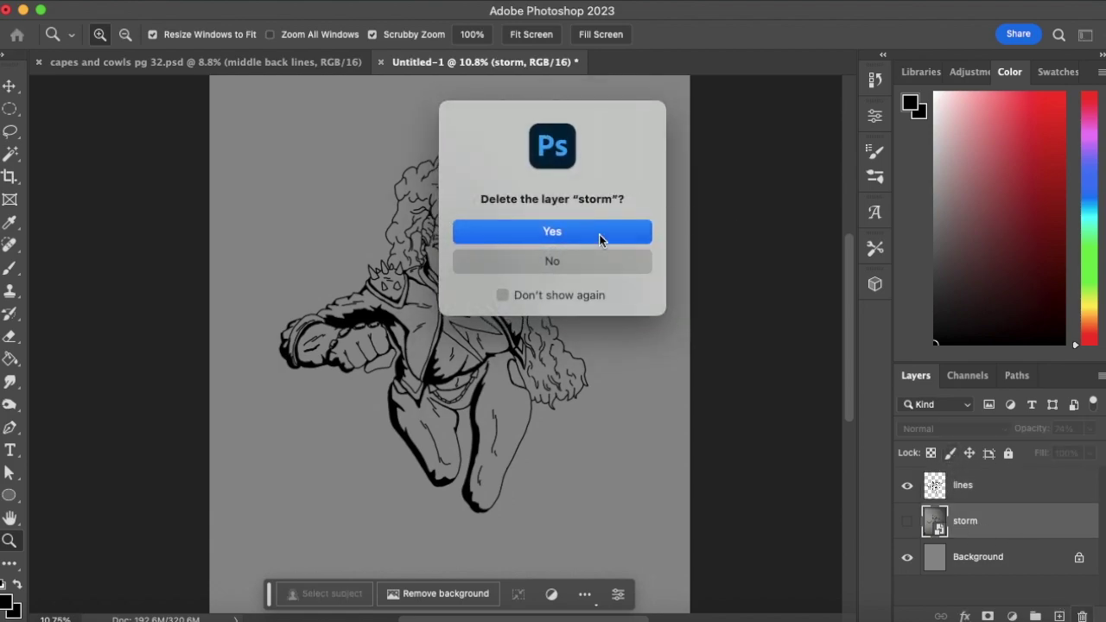
{"action": "left_click", "coordinate": [596, 230]}
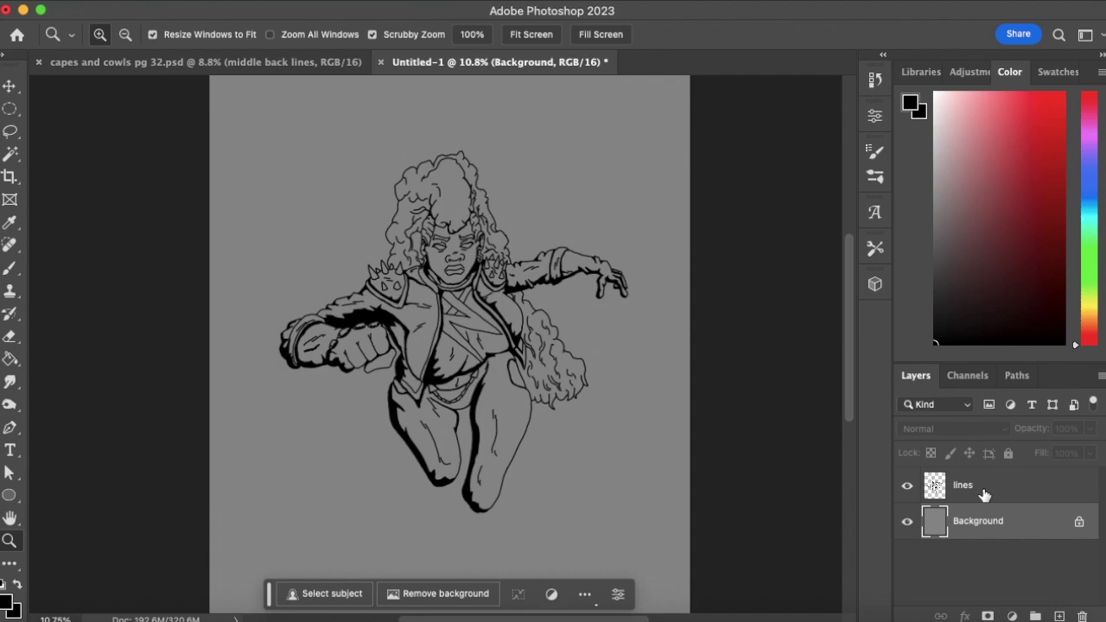
{"action": "double_click", "coordinate": [933, 485]}
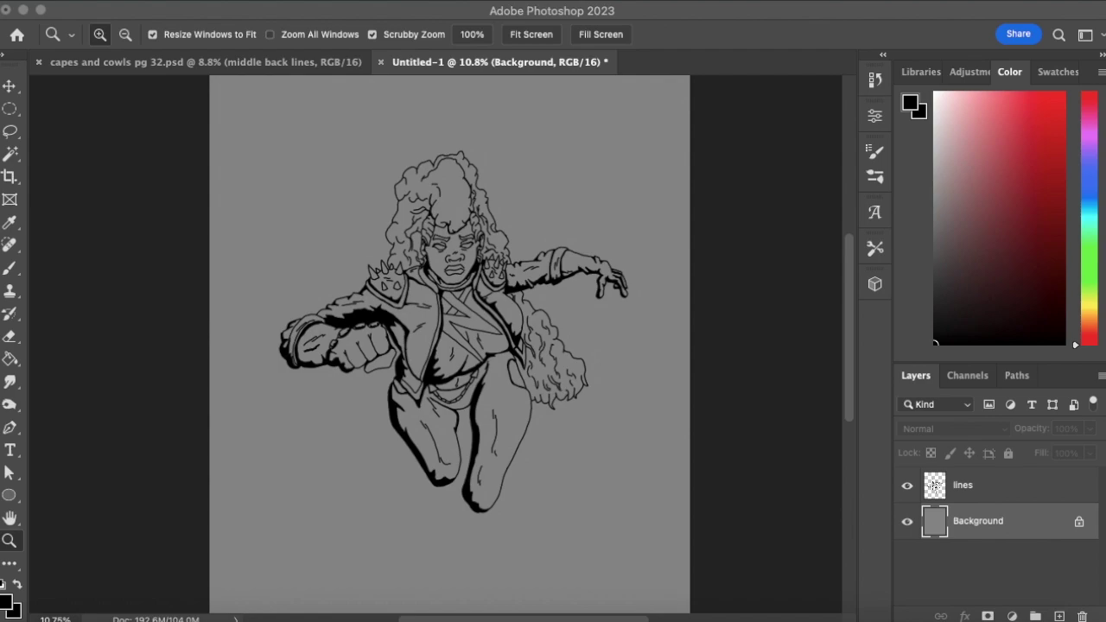
{"action": "left_click", "coordinate": [992, 491]}
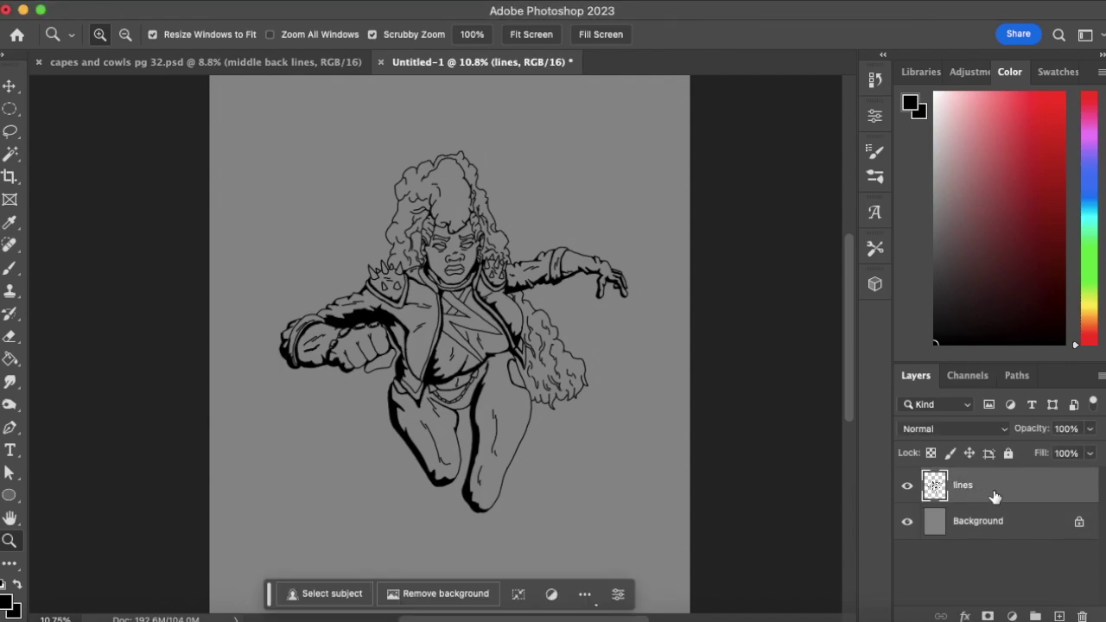
Add a new layer named 'color' beneath the lines layer
{"action": "left_click", "coordinate": [1059, 616]}
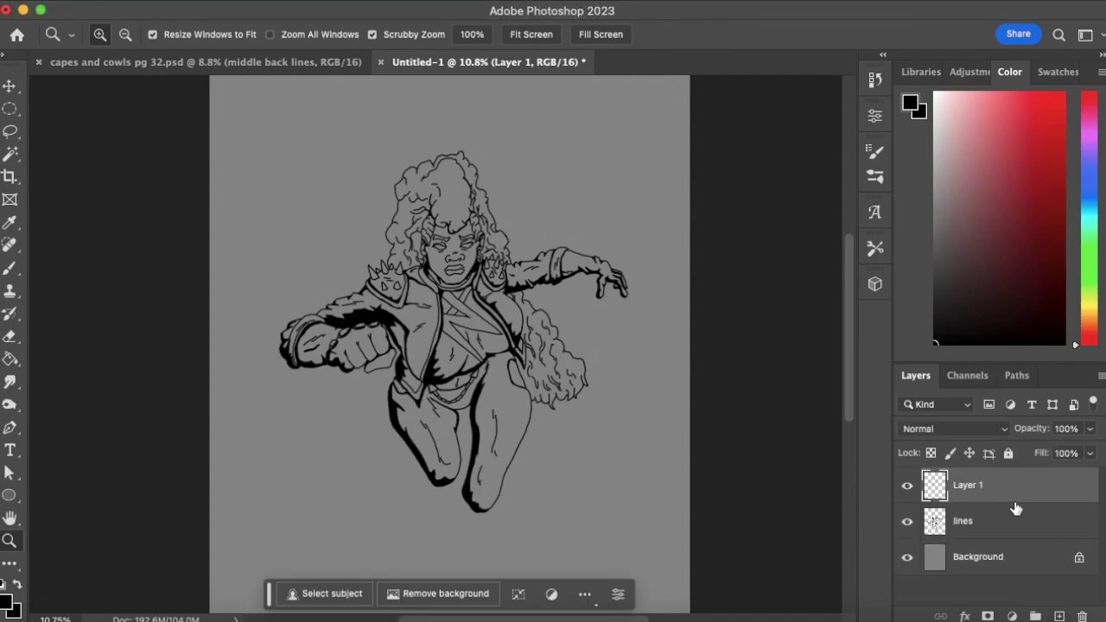
{"action": "left_click_drag", "start_coordinate": [993, 487], "coordinate": [995, 528]}
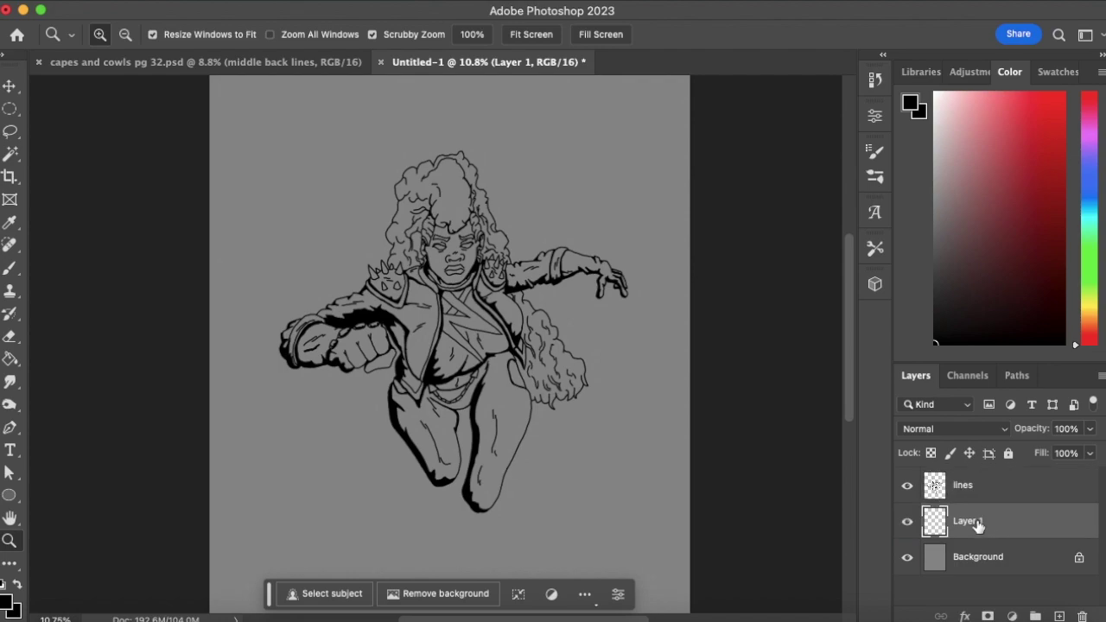
{"action": "double_click", "coordinate": [974, 522]}
{"action": "type", "text": "color"}
{"action": "key", "text": "Return"}
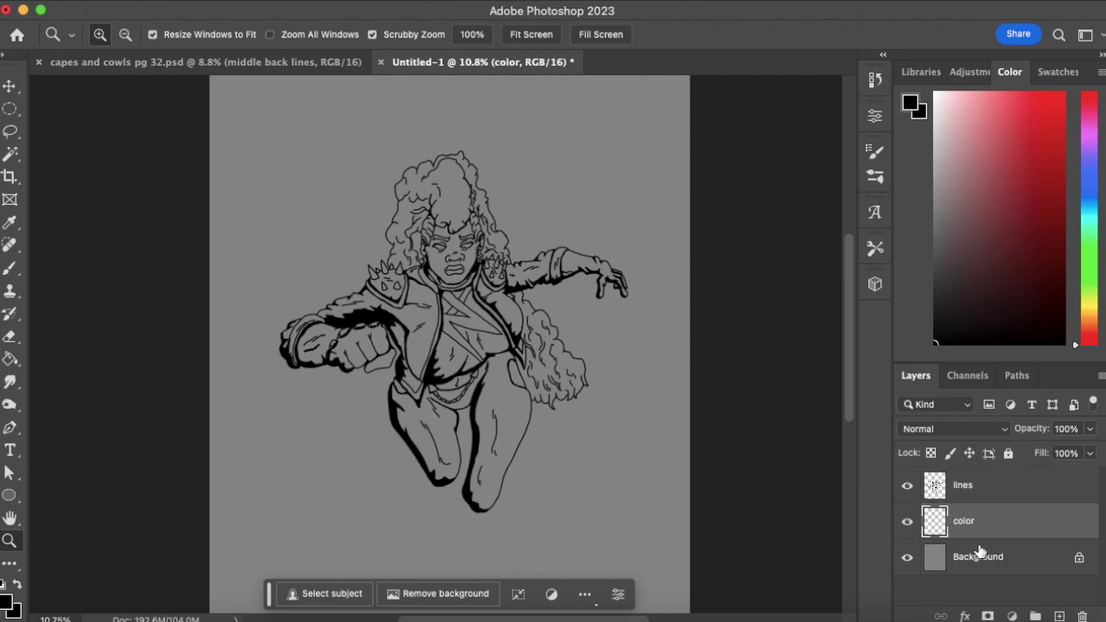
Magic Wand the grey background on the lines layer and invert it to select the figure
{"action": "left_click", "coordinate": [969, 489]}
{"action": "left_click", "coordinate": [11, 154]}
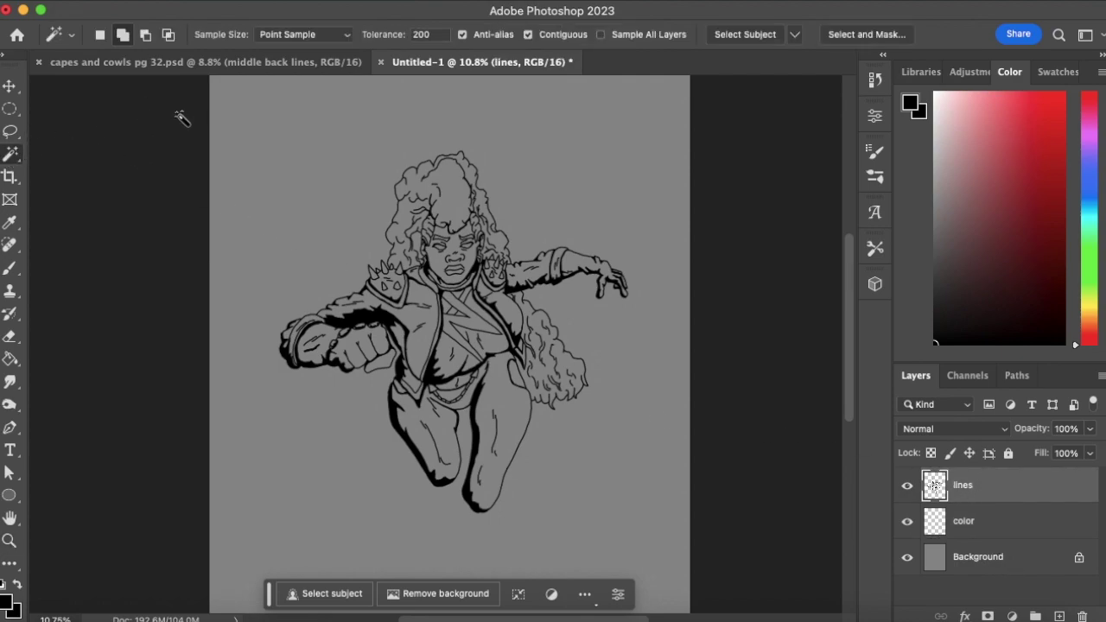
{"action": "left_click", "coordinate": [23, 156]}
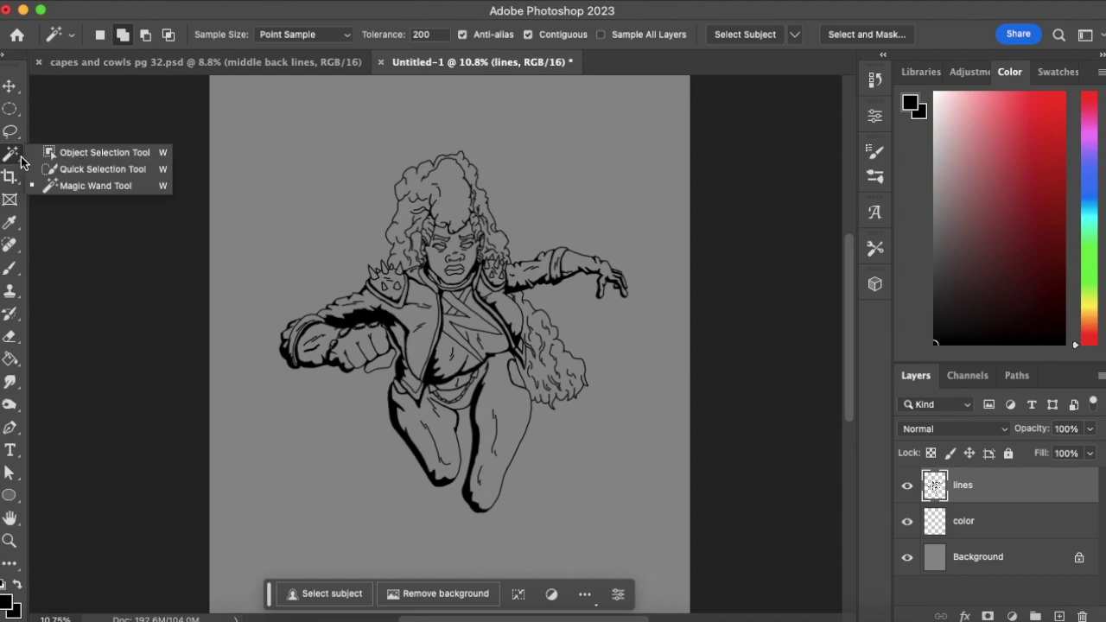
{"action": "left_click", "coordinate": [532, 218]}
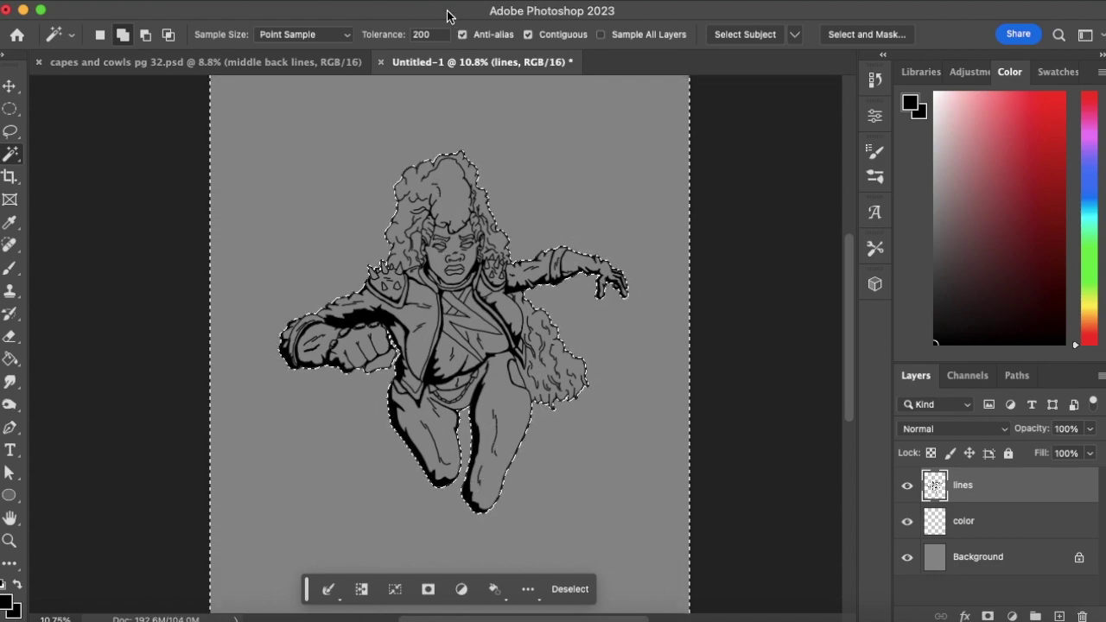
{"action": "left_click", "coordinate": [384, 2]}
{"action": "left_click", "coordinate": [422, 58]}
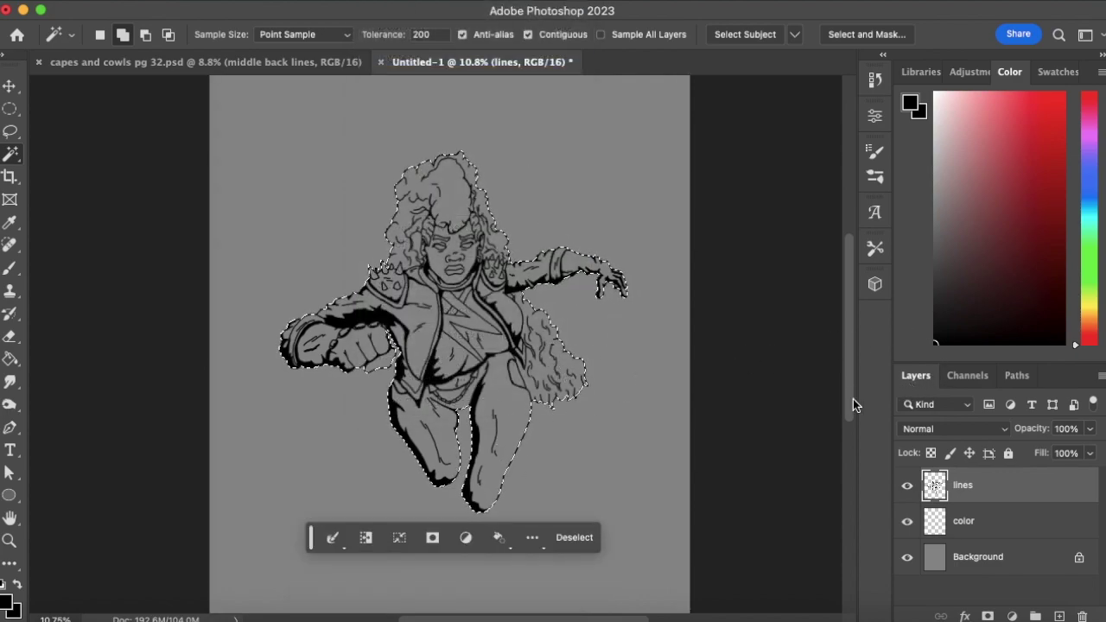
Add a figure-shaped layer mask to the color layer and target its pixels with dark grey
{"action": "left_click", "coordinate": [983, 525]}
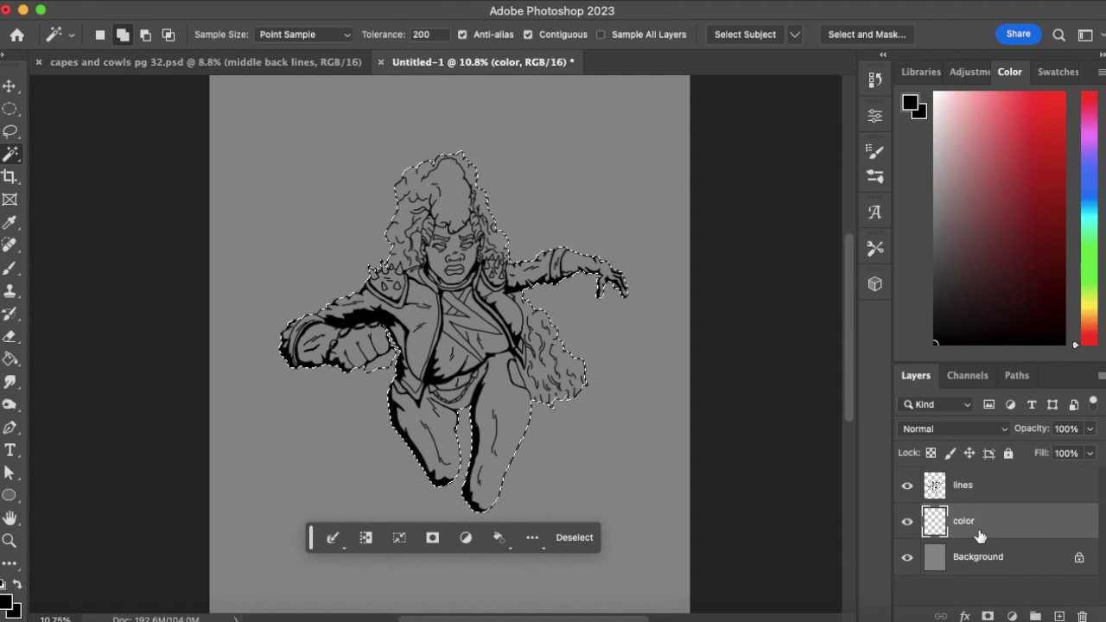
{"action": "left_click", "coordinate": [987, 615]}
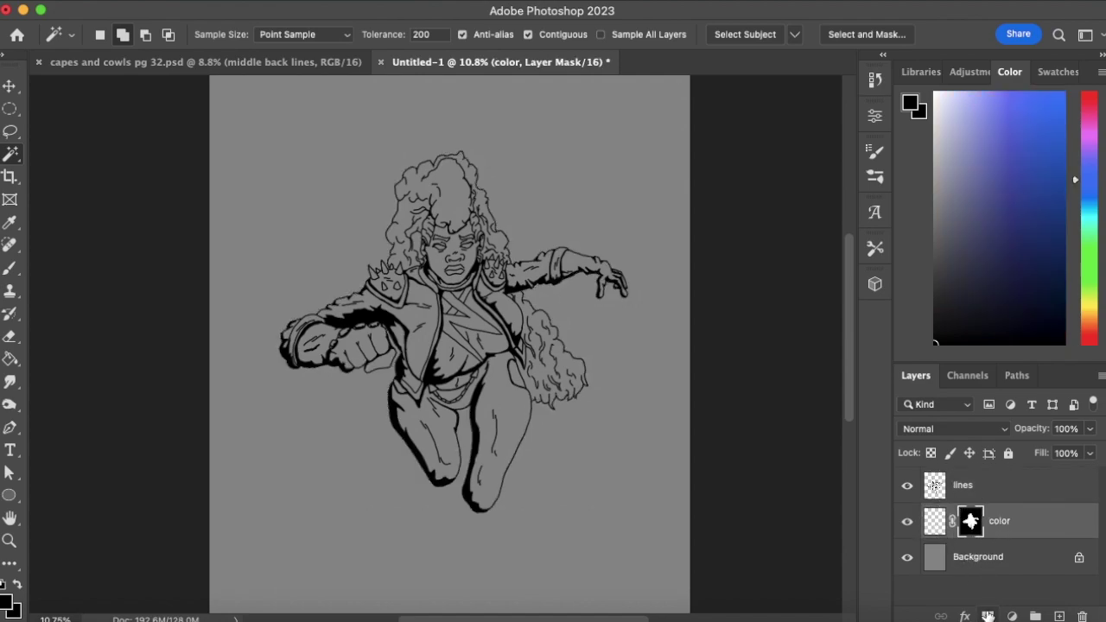
{"action": "left_click", "coordinate": [935, 522]}
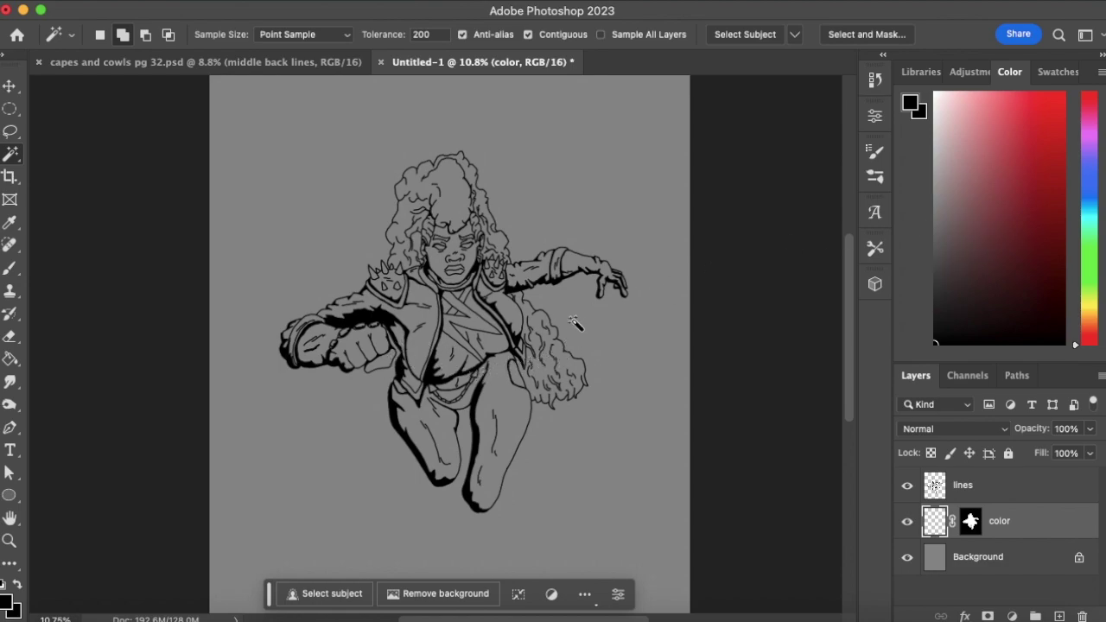
{"action": "left_click", "coordinate": [935, 296]}
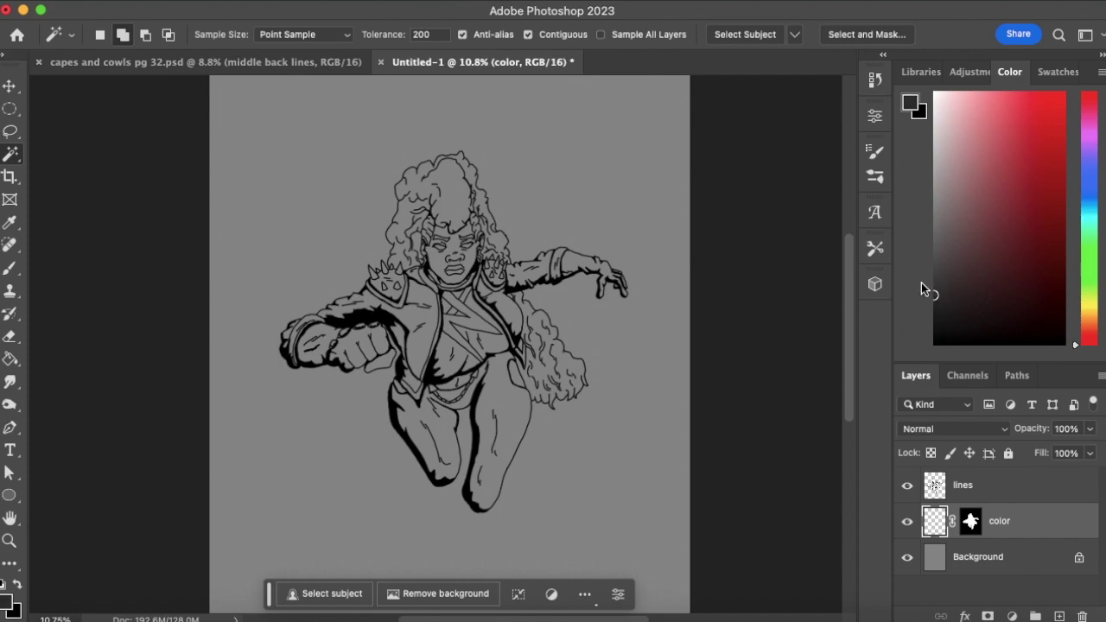
Zoom in on the legs and brush dark grey over the lower leg
{"action": "left_click", "coordinate": [933, 289]}
{"action": "left_click", "coordinate": [10, 541]}
{"action": "left_click_drag", "start_coordinate": [465, 448], "coordinate": [553, 432]}
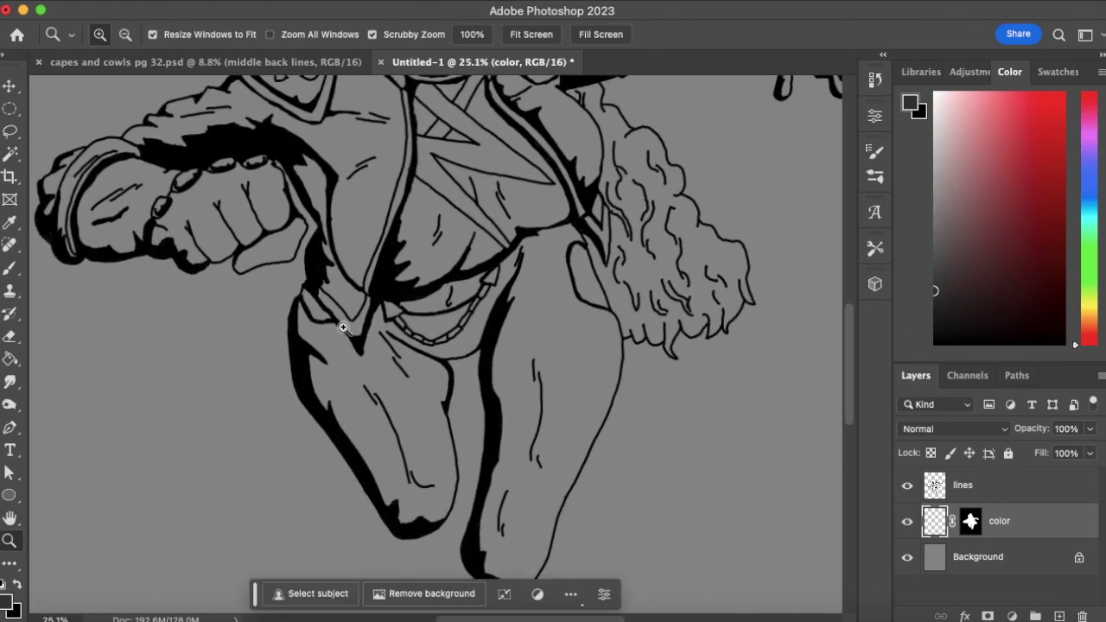
{"action": "left_click", "coordinate": [10, 268]}
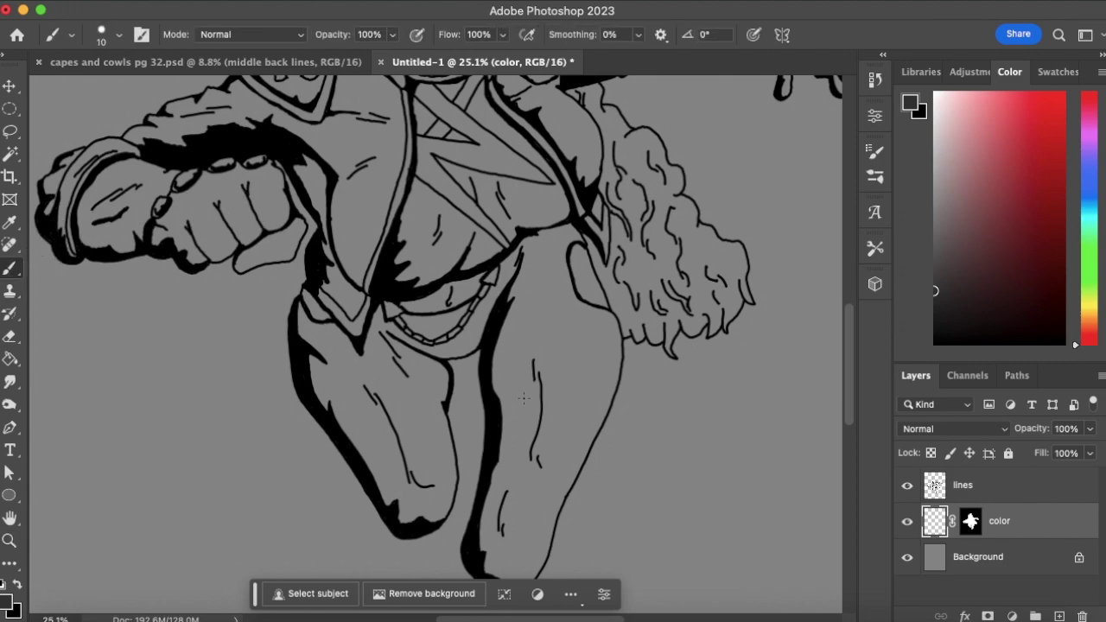
{"action": "key", "text": "bracketright"}
{"action": "key", "text": "bracketright"}
{"action": "key", "text": "bracketright"}
{"action": "key", "text": "bracketright"}
{"action": "key", "text": "bracketright"}
{"action": "key", "text": "bracketright"}
{"action": "key", "text": "bracketright"}
{"action": "mouse_move", "coordinate": [541, 457]}
{"action": "left_mouse_down"}
{"action": "mouse_move", "coordinate": [570, 436]}
{"action": "mouse_move", "coordinate": [562, 475]}
{"action": "mouse_move", "coordinate": [566, 429]}
{"action": "mouse_move", "coordinate": [518, 527]}
{"action": "mouse_move", "coordinate": [529, 474]}
{"action": "mouse_move", "coordinate": [568, 408]}
{"action": "left_mouse_up"}
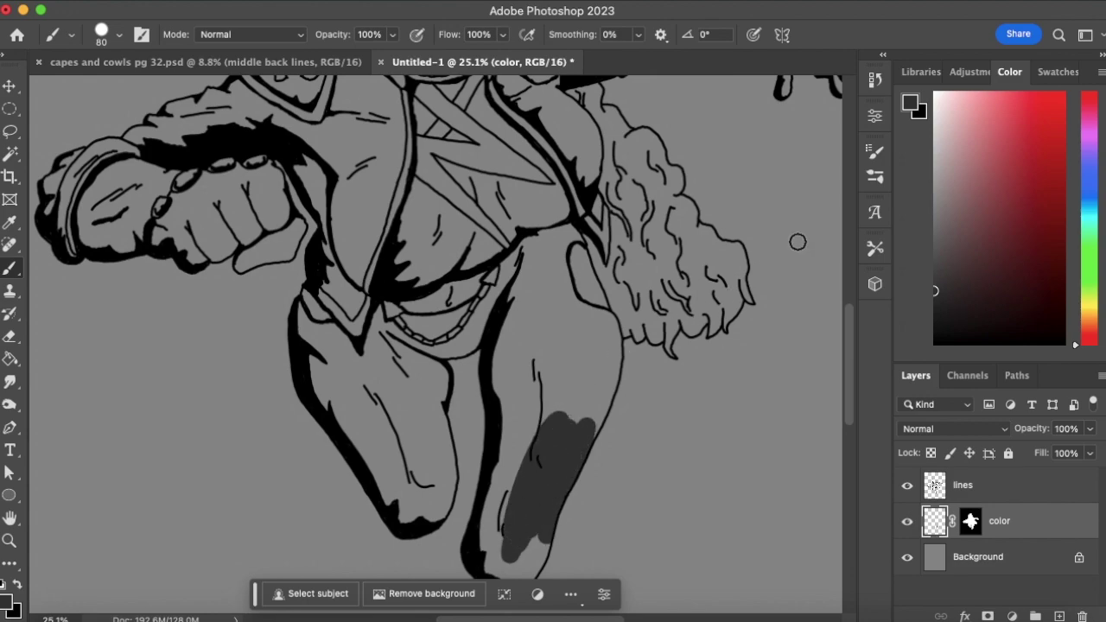
Switch to a very dark blue-grey and fill the rest of the legs and hip area
{"action": "left_click", "coordinate": [1096, 200]}
{"action": "left_click_drag", "start_coordinate": [954, 270], "coordinate": [947, 289]}
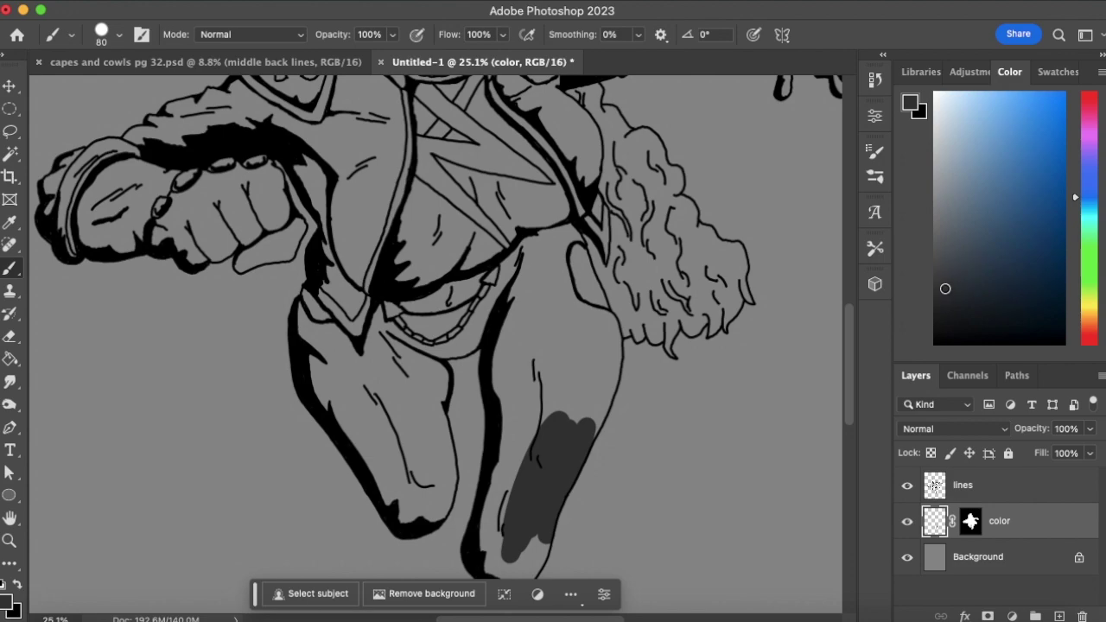
{"action": "mouse_move", "coordinate": [563, 426]}
{"action": "left_mouse_down"}
{"action": "mouse_move", "coordinate": [592, 396]}
{"action": "mouse_move", "coordinate": [586, 473]}
{"action": "mouse_move", "coordinate": [548, 547]}
{"action": "mouse_move", "coordinate": [552, 472]}
{"action": "mouse_move", "coordinate": [578, 379]}
{"action": "mouse_move", "coordinate": [515, 495]}
{"action": "mouse_move", "coordinate": [481, 517]}
{"action": "mouse_move", "coordinate": [516, 455]}
{"action": "mouse_move", "coordinate": [511, 532]}
{"action": "mouse_move", "coordinate": [472, 571]}
{"action": "mouse_move", "coordinate": [528, 519]}
{"action": "mouse_move", "coordinate": [528, 550]}
{"action": "left_mouse_up"}
{"action": "mouse_move", "coordinate": [527, 361]}
{"action": "left_mouse_down"}
{"action": "mouse_move", "coordinate": [506, 394]}
{"action": "mouse_move", "coordinate": [492, 355]}
{"action": "mouse_move", "coordinate": [534, 252]}
{"action": "mouse_move", "coordinate": [521, 312]}
{"action": "mouse_move", "coordinate": [585, 391]}
{"action": "mouse_move", "coordinate": [607, 370]}
{"action": "mouse_move", "coordinate": [604, 387]}
{"action": "mouse_move", "coordinate": [567, 341]}
{"action": "mouse_move", "coordinate": [547, 384]}
{"action": "mouse_move", "coordinate": [523, 399]}
{"action": "mouse_move", "coordinate": [524, 333]}
{"action": "mouse_move", "coordinate": [547, 388]}
{"action": "mouse_move", "coordinate": [580, 355]}
{"action": "mouse_move", "coordinate": [577, 334]}
{"action": "mouse_move", "coordinate": [610, 332]}
{"action": "mouse_move", "coordinate": [608, 324]}
{"action": "mouse_move", "coordinate": [615, 350]}
{"action": "mouse_move", "coordinate": [595, 325]}
{"action": "mouse_move", "coordinate": [604, 320]}
{"action": "mouse_move", "coordinate": [564, 296]}
{"action": "mouse_move", "coordinate": [582, 327]}
{"action": "mouse_move", "coordinate": [555, 269]}
{"action": "mouse_move", "coordinate": [541, 301]}
{"action": "mouse_move", "coordinate": [537, 259]}
{"action": "left_mouse_up"}
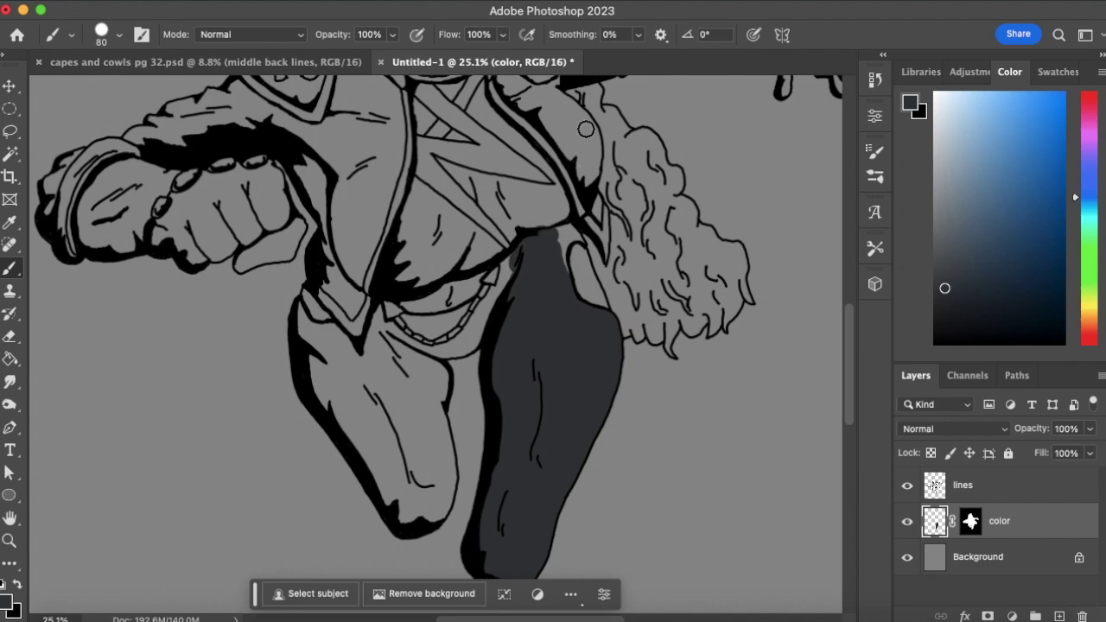
{"action": "key", "text": "bracketleft"}
{"action": "key", "text": "bracketleft"}
{"action": "key", "text": "bracketleft"}
{"action": "mouse_move", "coordinate": [561, 257]}
{"action": "left_mouse_down"}
{"action": "mouse_move", "coordinate": [564, 210]}
{"action": "mouse_move", "coordinate": [565, 231]}
{"action": "mouse_move", "coordinate": [502, 288]}
{"action": "mouse_move", "coordinate": [510, 255]}
{"action": "mouse_move", "coordinate": [463, 368]}
{"action": "mouse_move", "coordinate": [473, 356]}
{"action": "mouse_move", "coordinate": [485, 317]}
{"action": "mouse_move", "coordinate": [451, 352]}
{"action": "mouse_move", "coordinate": [428, 425]}
{"action": "mouse_move", "coordinate": [446, 402]}
{"action": "mouse_move", "coordinate": [448, 509]}
{"action": "mouse_move", "coordinate": [424, 486]}
{"action": "mouse_move", "coordinate": [447, 414]}
{"action": "mouse_move", "coordinate": [429, 530]}
{"action": "mouse_move", "coordinate": [418, 461]}
{"action": "mouse_move", "coordinate": [429, 419]}
{"action": "mouse_move", "coordinate": [410, 493]}
{"action": "mouse_move", "coordinate": [387, 483]}
{"action": "mouse_move", "coordinate": [427, 390]}
{"action": "mouse_move", "coordinate": [450, 386]}
{"action": "mouse_move", "coordinate": [408, 462]}
{"action": "mouse_move", "coordinate": [375, 467]}
{"action": "mouse_move", "coordinate": [403, 369]}
{"action": "mouse_move", "coordinate": [375, 447]}
{"action": "mouse_move", "coordinate": [296, 312]}
{"action": "mouse_move", "coordinate": [369, 460]}
{"action": "mouse_move", "coordinate": [297, 307]}
{"action": "mouse_move", "coordinate": [338, 335]}
{"action": "mouse_move", "coordinate": [355, 369]}
{"action": "mouse_move", "coordinate": [341, 343]}
{"action": "mouse_move", "coordinate": [383, 363]}
{"action": "mouse_move", "coordinate": [368, 348]}
{"action": "mouse_move", "coordinate": [378, 311]}
{"action": "mouse_move", "coordinate": [401, 389]}
{"action": "mouse_move", "coordinate": [387, 323]}
{"action": "mouse_move", "coordinate": [419, 381]}
{"action": "mouse_move", "coordinate": [432, 378]}
{"action": "mouse_move", "coordinate": [413, 348]}
{"action": "mouse_move", "coordinate": [444, 351]}
{"action": "mouse_move", "coordinate": [461, 336]}
{"action": "mouse_move", "coordinate": [410, 351]}
{"action": "left_mouse_up"}
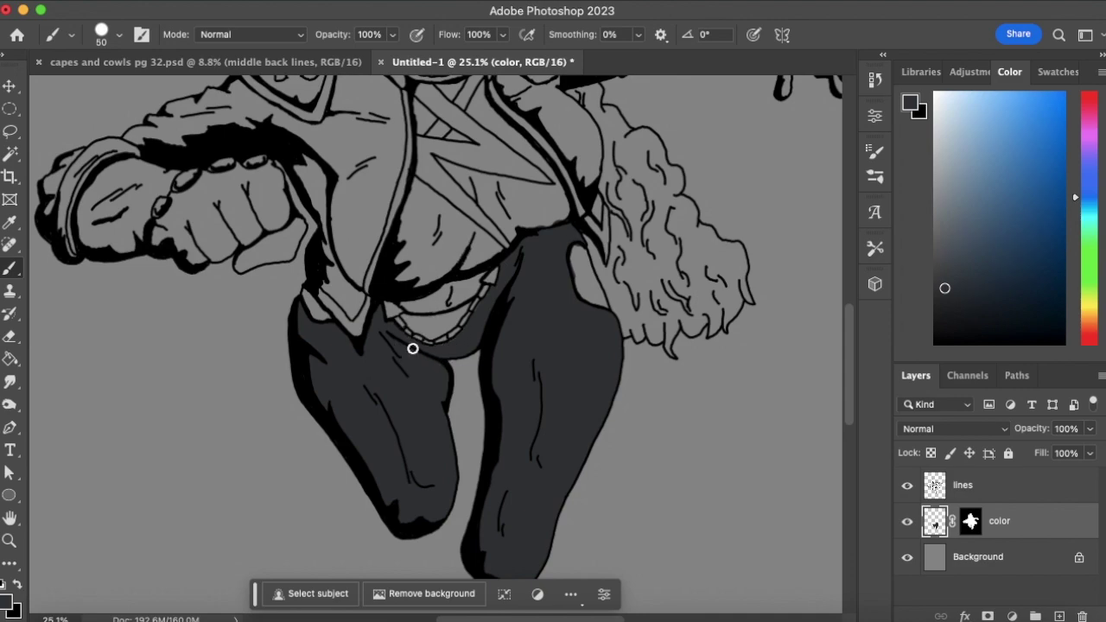
{"action": "key", "text": "bracketleft"}
{"action": "key", "text": "bracketleft"}
{"action": "key", "text": "bracketleft"}
{"action": "mouse_move", "coordinate": [410, 323]}
{"action": "left_mouse_down"}
{"action": "mouse_move", "coordinate": [445, 333]}
{"action": "mouse_move", "coordinate": [451, 321]}
{"action": "mouse_move", "coordinate": [425, 322]}
{"action": "mouse_move", "coordinate": [467, 306]}
{"action": "left_mouse_up"}
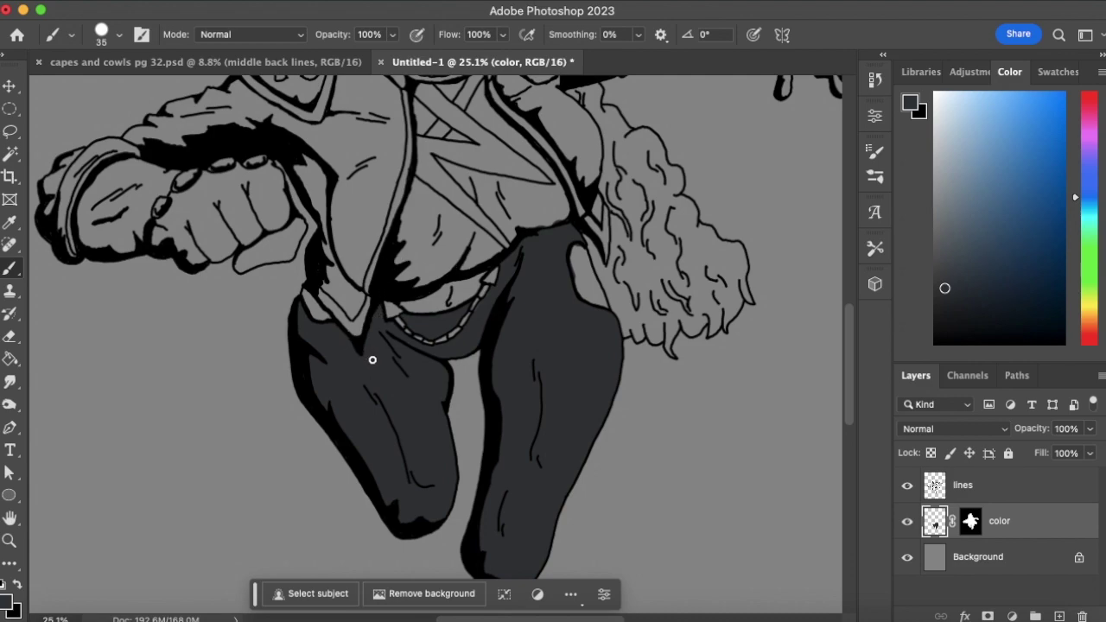
{"action": "left_click", "coordinate": [968, 489]}
Ink black knuckle lines on the fist with a small brush
{"action": "left_click", "coordinate": [935, 344]}
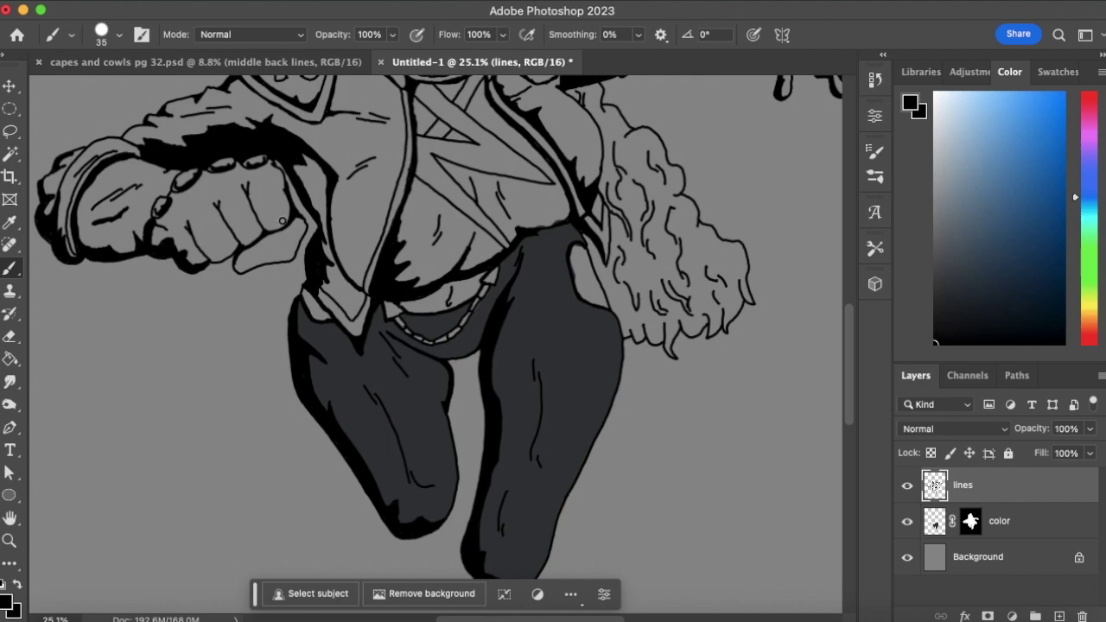
{"action": "key", "text": "bracketleft"}
{"action": "key", "text": "bracketleft"}
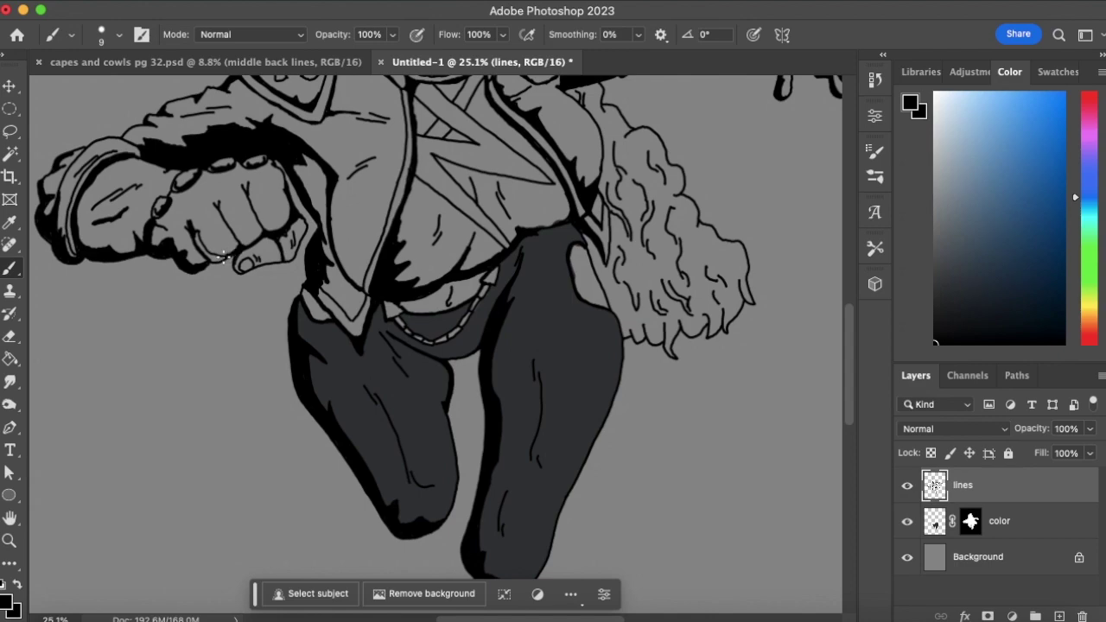
{"action": "left_click_drag", "start_coordinate": [212, 262], "coordinate": [196, 238]}
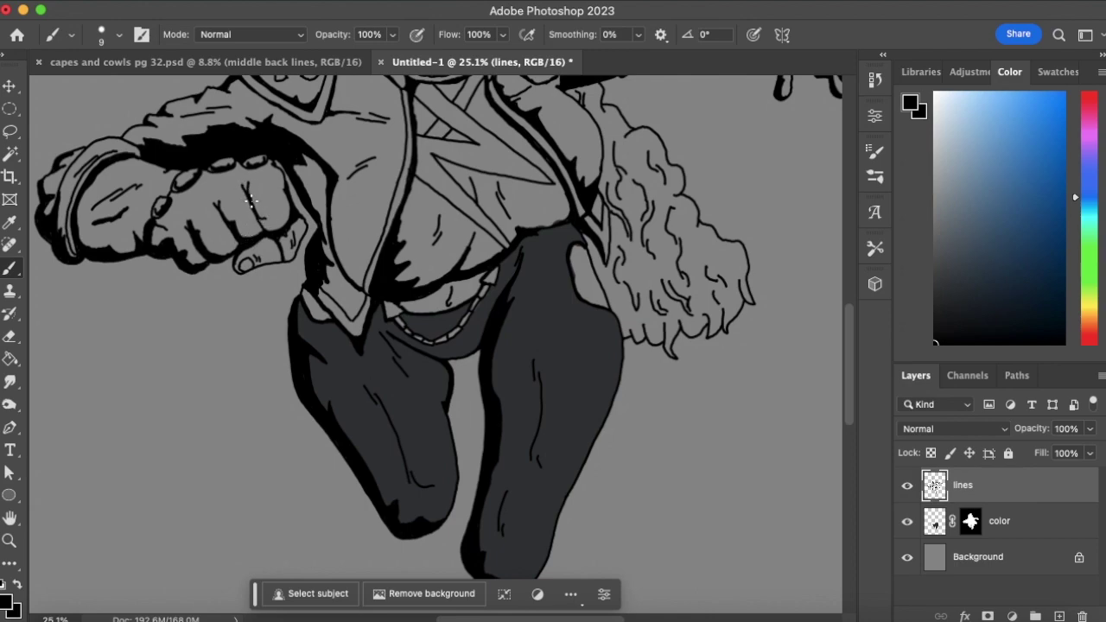
{"action": "mouse_move", "coordinate": [273, 224]}
{"action": "left_mouse_down"}
{"action": "mouse_move", "coordinate": [285, 226]}
{"action": "mouse_move", "coordinate": [256, 211]}
{"action": "left_mouse_up"}
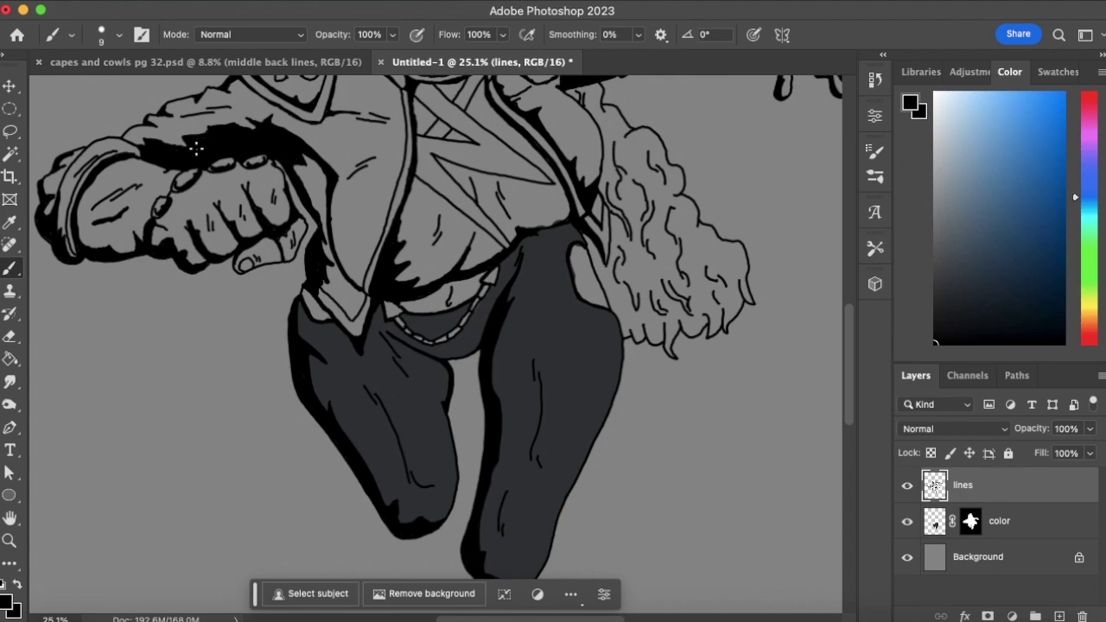
Bring the face and raised arm into view and return to the color layer
{"action": "left_click_drag", "start_coordinate": [701, 237], "coordinate": [521, 339]}
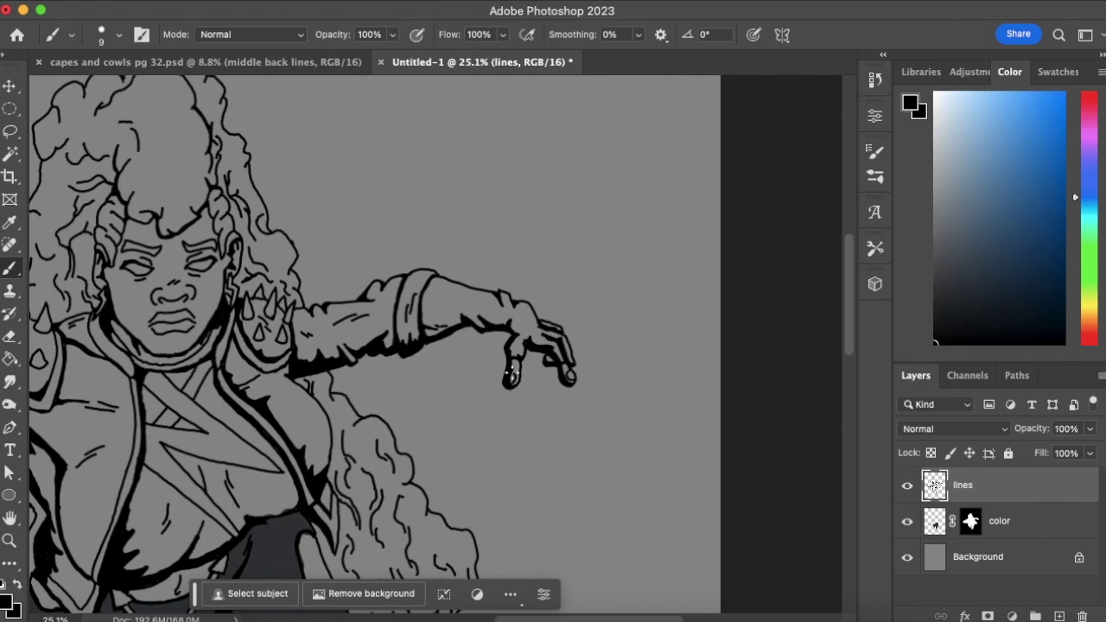
{"action": "scroll", "coordinate": [335, 395], "scroll_direction": "left", "scroll_amount": 10}
{"action": "scroll", "coordinate": [335, 394], "scroll_direction": "down", "scroll_amount": 6}
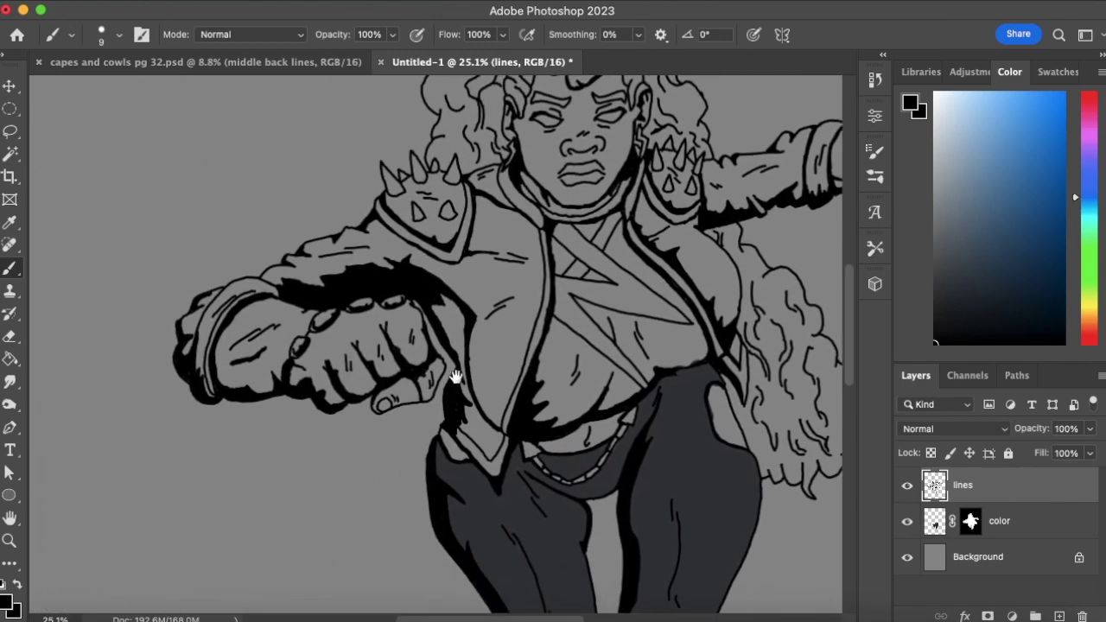
{"action": "left_click", "coordinate": [964, 518]}
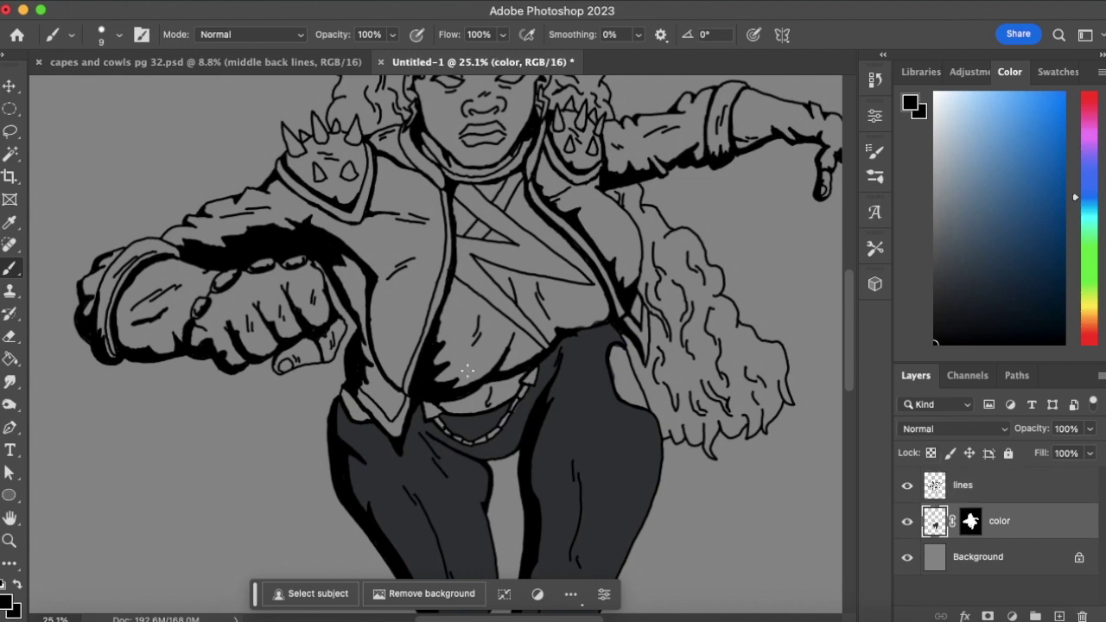
{"action": "left_click", "coordinate": [455, 501], "text": "alt"}
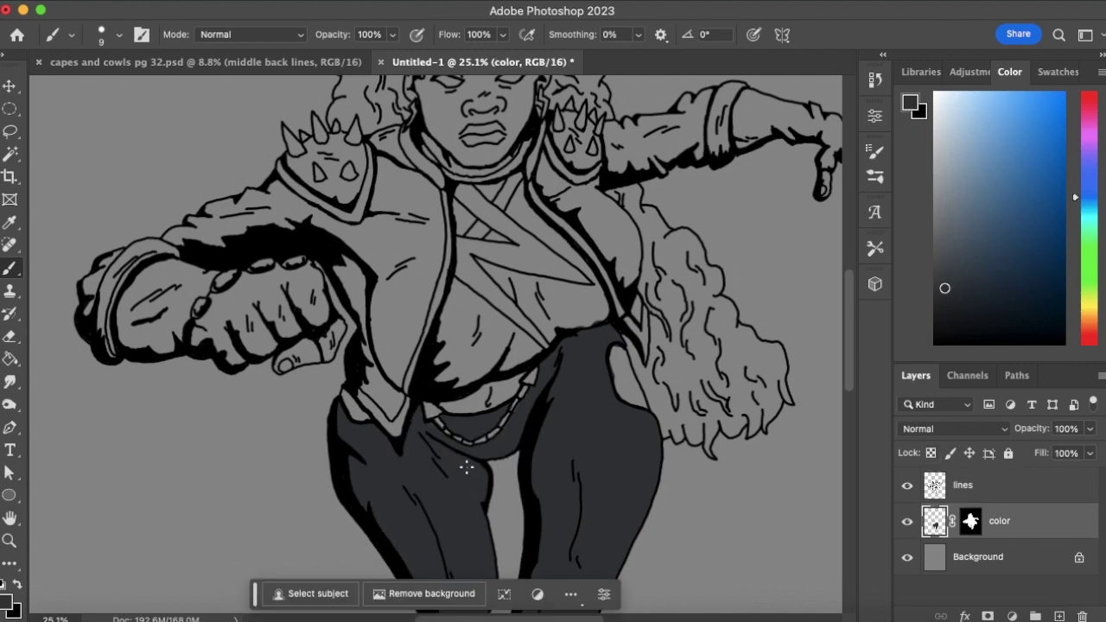
Sample the pants' dark grey and paint the hip edge and hip shadow
{"action": "left_click", "coordinate": [9, 222]}
{"action": "left_click", "coordinate": [10, 269]}
{"action": "key", "text": "bracketright"}
{"action": "key", "text": "bracketright"}
{"action": "left_click_drag", "start_coordinate": [365, 386], "coordinate": [381, 403]}
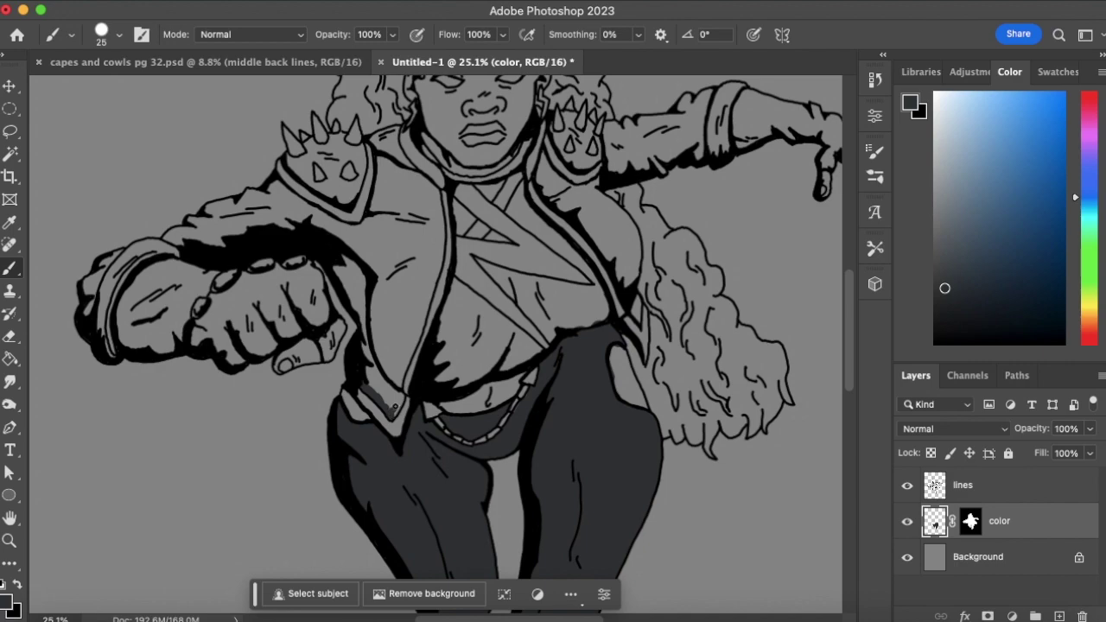
{"action": "mouse_move", "coordinate": [395, 394]}
{"action": "left_mouse_down"}
{"action": "mouse_move", "coordinate": [386, 359]}
{"action": "mouse_move", "coordinate": [401, 400]}
{"action": "mouse_move", "coordinate": [389, 380]}
{"action": "mouse_move", "coordinate": [400, 391]}
{"action": "mouse_move", "coordinate": [389, 405]}
{"action": "mouse_move", "coordinate": [379, 357]}
{"action": "mouse_move", "coordinate": [368, 378]}
{"action": "mouse_move", "coordinate": [362, 291]}
{"action": "mouse_move", "coordinate": [362, 320]}
{"action": "mouse_move", "coordinate": [340, 257]}
{"action": "mouse_move", "coordinate": [341, 281]}
{"action": "mouse_move", "coordinate": [360, 275]}
{"action": "mouse_move", "coordinate": [348, 255]}
{"action": "mouse_move", "coordinate": [377, 326]}
{"action": "mouse_move", "coordinate": [378, 264]}
{"action": "mouse_move", "coordinate": [381, 323]}
{"action": "mouse_move", "coordinate": [406, 211]}
{"action": "mouse_move", "coordinate": [391, 313]}
{"action": "mouse_move", "coordinate": [379, 278]}
{"action": "mouse_move", "coordinate": [400, 260]}
{"action": "mouse_move", "coordinate": [400, 389]}
{"action": "mouse_move", "coordinate": [428, 282]}
{"action": "mouse_move", "coordinate": [406, 345]}
{"action": "mouse_move", "coordinate": [420, 227]}
{"action": "mouse_move", "coordinate": [392, 323]}
{"action": "mouse_move", "coordinate": [414, 212]}
{"action": "mouse_move", "coordinate": [384, 340]}
{"action": "mouse_move", "coordinate": [403, 213]}
{"action": "mouse_move", "coordinate": [393, 219]}
{"action": "mouse_move", "coordinate": [381, 166]}
{"action": "mouse_move", "coordinate": [423, 184]}
{"action": "mouse_move", "coordinate": [403, 173]}
{"action": "mouse_move", "coordinate": [427, 200]}
{"action": "mouse_move", "coordinate": [424, 180]}
{"action": "mouse_move", "coordinate": [437, 218]}
{"action": "mouse_move", "coordinate": [437, 192]}
{"action": "mouse_move", "coordinate": [436, 265]}
{"action": "mouse_move", "coordinate": [418, 316]}
{"action": "mouse_move", "coordinate": [440, 258]}
{"action": "left_mouse_up"}
With a larger brush, fill the jacket panel, punching arm's sleeve and glove dark grey
{"action": "key", "text": "bracketright"}
{"action": "key", "text": "bracketright"}
{"action": "key", "text": "bracketright"}
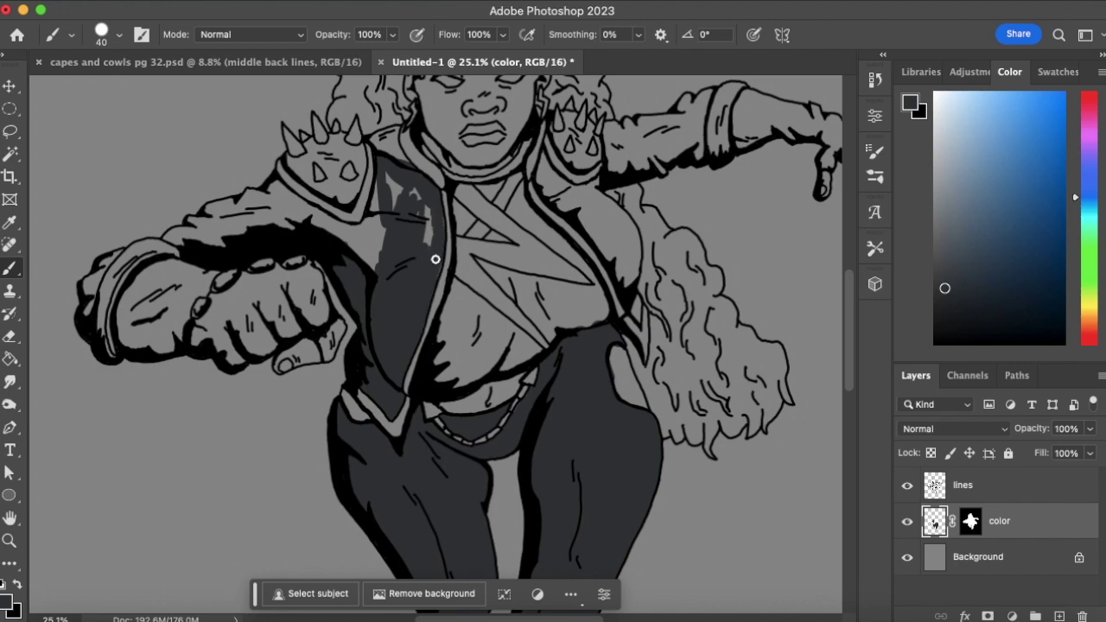
{"action": "mouse_move", "coordinate": [438, 226]}
{"action": "left_mouse_down"}
{"action": "mouse_move", "coordinate": [416, 190]}
{"action": "mouse_move", "coordinate": [407, 217]}
{"action": "mouse_move", "coordinate": [422, 185]}
{"action": "mouse_move", "coordinate": [410, 173]}
{"action": "mouse_move", "coordinate": [389, 184]}
{"action": "mouse_move", "coordinate": [379, 225]}
{"action": "mouse_move", "coordinate": [374, 195]}
{"action": "mouse_move", "coordinate": [378, 278]}
{"action": "mouse_move", "coordinate": [375, 220]}
{"action": "left_mouse_up"}
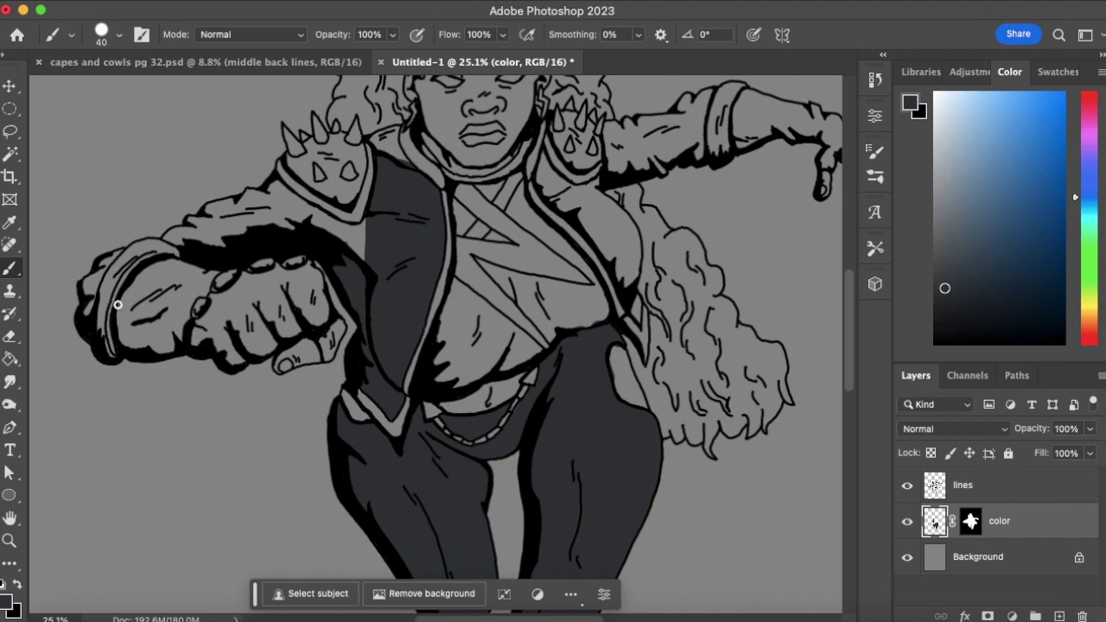
{"action": "left_click_drag", "start_coordinate": [107, 351], "coordinate": [108, 285]}
{"action": "mouse_move", "coordinate": [94, 312]}
{"action": "left_mouse_down"}
{"action": "mouse_move", "coordinate": [84, 282]}
{"action": "mouse_move", "coordinate": [133, 236]}
{"action": "mouse_move", "coordinate": [97, 313]}
{"action": "mouse_move", "coordinate": [158, 235]}
{"action": "mouse_move", "coordinate": [130, 313]}
{"action": "mouse_move", "coordinate": [170, 261]}
{"action": "mouse_move", "coordinate": [128, 362]}
{"action": "mouse_move", "coordinate": [183, 258]}
{"action": "mouse_move", "coordinate": [119, 342]}
{"action": "mouse_move", "coordinate": [178, 295]}
{"action": "mouse_move", "coordinate": [159, 358]}
{"action": "mouse_move", "coordinate": [196, 290]}
{"action": "mouse_move", "coordinate": [172, 345]}
{"action": "mouse_move", "coordinate": [183, 331]}
{"action": "mouse_move", "coordinate": [190, 294]}
{"action": "mouse_move", "coordinate": [209, 291]}
{"action": "mouse_move", "coordinate": [209, 273]}
{"action": "mouse_move", "coordinate": [200, 279]}
{"action": "mouse_move", "coordinate": [219, 260]}
{"action": "mouse_move", "coordinate": [212, 275]}
{"action": "mouse_move", "coordinate": [221, 264]}
{"action": "mouse_move", "coordinate": [180, 285]}
{"action": "mouse_move", "coordinate": [222, 229]}
{"action": "mouse_move", "coordinate": [227, 247]}
{"action": "mouse_move", "coordinate": [199, 236]}
{"action": "mouse_move", "coordinate": [212, 220]}
{"action": "mouse_move", "coordinate": [160, 257]}
{"action": "mouse_move", "coordinate": [195, 208]}
{"action": "mouse_move", "coordinate": [211, 229]}
{"action": "mouse_move", "coordinate": [255, 197]}
{"action": "mouse_move", "coordinate": [219, 219]}
{"action": "mouse_move", "coordinate": [255, 201]}
{"action": "mouse_move", "coordinate": [264, 213]}
{"action": "mouse_move", "coordinate": [253, 227]}
{"action": "mouse_move", "coordinate": [301, 224]}
{"action": "mouse_move", "coordinate": [303, 235]}
{"action": "mouse_move", "coordinate": [279, 189]}
{"action": "mouse_move", "coordinate": [302, 202]}
{"action": "mouse_move", "coordinate": [279, 187]}
{"action": "mouse_move", "coordinate": [325, 219]}
{"action": "mouse_move", "coordinate": [270, 205]}
{"action": "mouse_move", "coordinate": [313, 210]}
{"action": "mouse_move", "coordinate": [370, 234]}
{"action": "left_mouse_up"}
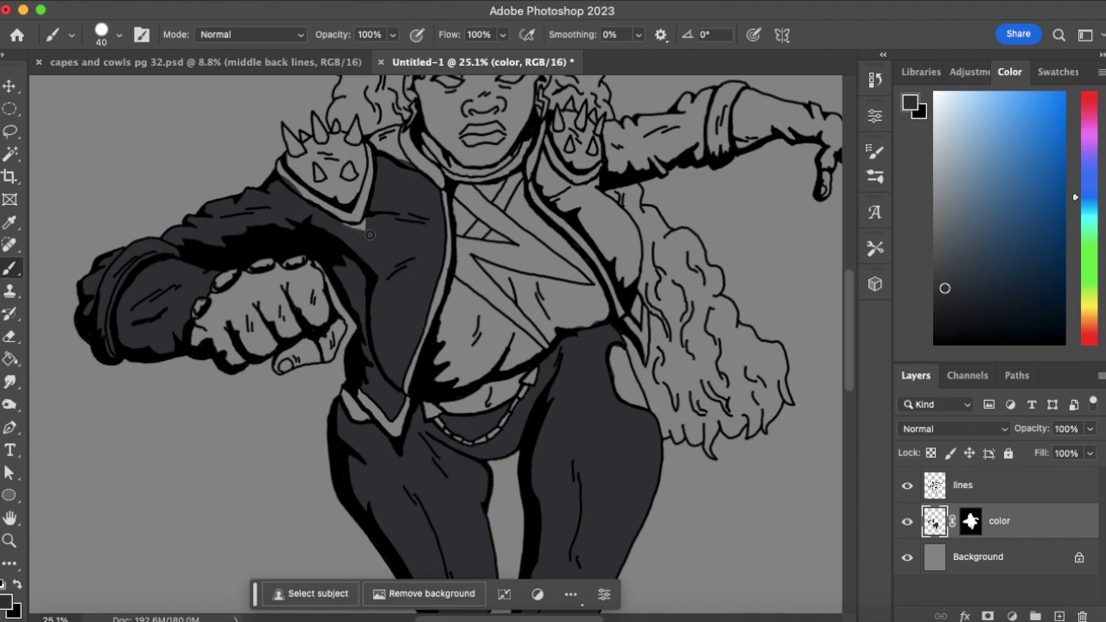
{"action": "mouse_move", "coordinate": [210, 332]}
{"action": "left_mouse_down"}
{"action": "mouse_move", "coordinate": [212, 296]}
{"action": "mouse_move", "coordinate": [205, 324]}
{"action": "mouse_move", "coordinate": [232, 317]}
{"action": "mouse_move", "coordinate": [244, 334]}
{"action": "mouse_move", "coordinate": [223, 363]}
{"action": "mouse_move", "coordinate": [282, 318]}
{"action": "mouse_move", "coordinate": [242, 370]}
{"action": "mouse_move", "coordinate": [298, 328]}
{"action": "mouse_move", "coordinate": [256, 358]}
{"action": "mouse_move", "coordinate": [264, 314]}
{"action": "mouse_move", "coordinate": [225, 324]}
{"action": "mouse_move", "coordinate": [237, 306]}
{"action": "mouse_move", "coordinate": [207, 318]}
{"action": "mouse_move", "coordinate": [245, 276]}
{"action": "mouse_move", "coordinate": [243, 286]}
{"action": "mouse_move", "coordinate": [279, 270]}
{"action": "mouse_move", "coordinate": [249, 278]}
{"action": "mouse_move", "coordinate": [277, 268]}
{"action": "mouse_move", "coordinate": [276, 302]}
{"action": "mouse_move", "coordinate": [278, 282]}
{"action": "mouse_move", "coordinate": [309, 276]}
{"action": "mouse_move", "coordinate": [275, 273]}
{"action": "mouse_move", "coordinate": [306, 281]}
{"action": "mouse_move", "coordinate": [318, 271]}
{"action": "mouse_move", "coordinate": [283, 320]}
{"action": "mouse_move", "coordinate": [317, 281]}
{"action": "mouse_move", "coordinate": [322, 320]}
{"action": "left_mouse_up"}
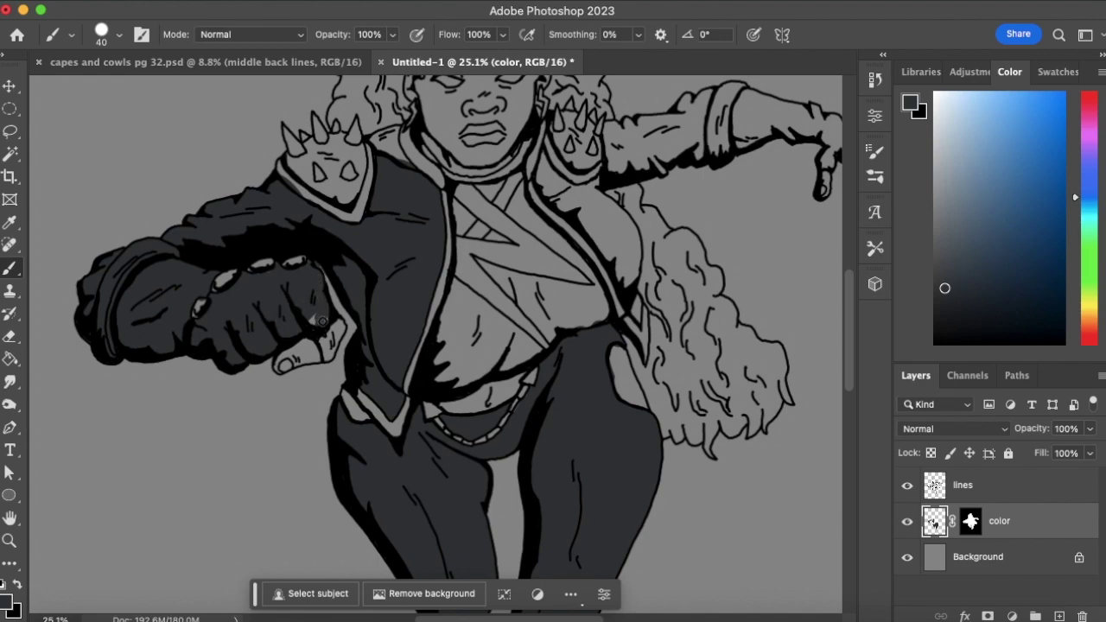
Paint the chest and the light collar gaps dark grey
{"action": "left_click", "coordinate": [9, 336]}
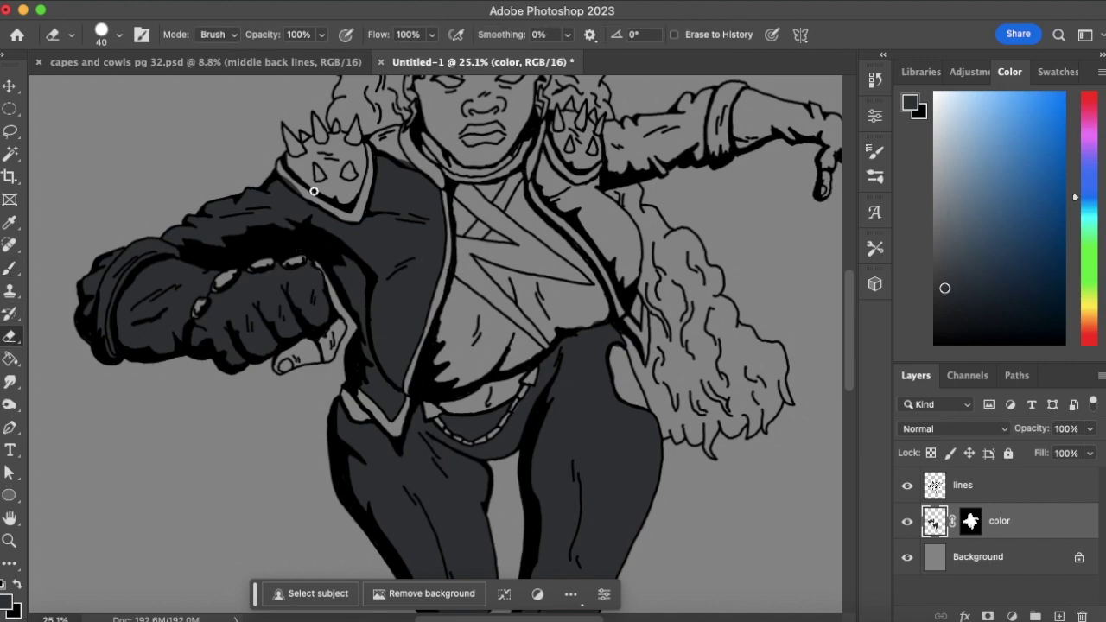
{"action": "left_click", "coordinate": [10, 268]}
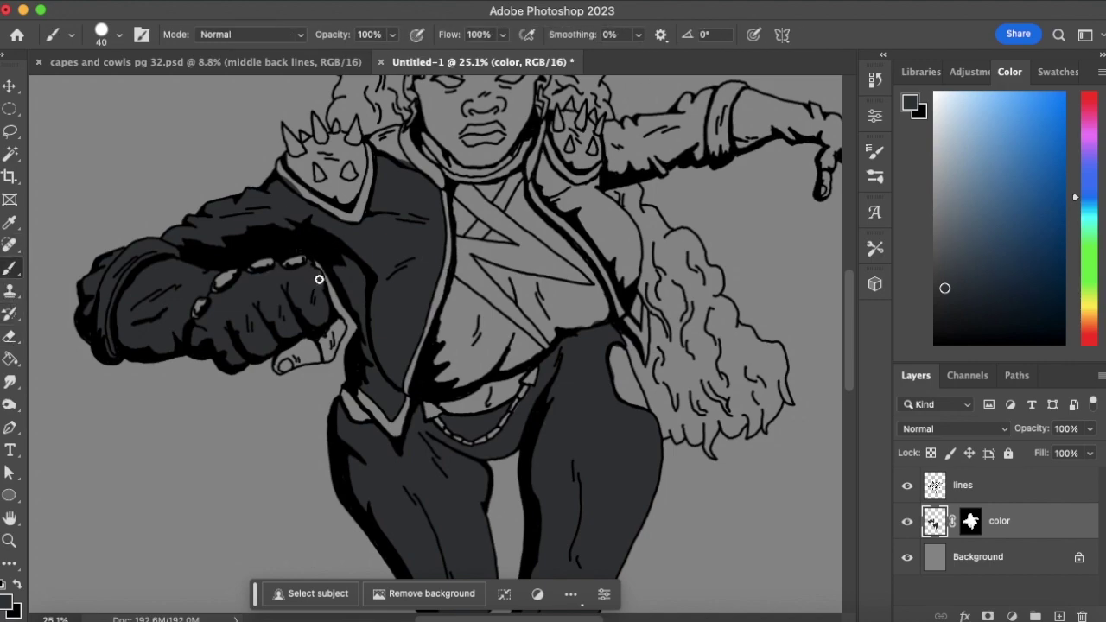
{"action": "mouse_move", "coordinate": [464, 346]}
{"action": "left_mouse_down"}
{"action": "mouse_move", "coordinate": [431, 378]}
{"action": "mouse_move", "coordinate": [456, 285]}
{"action": "mouse_move", "coordinate": [467, 357]}
{"action": "mouse_move", "coordinate": [497, 350]}
{"action": "mouse_move", "coordinate": [493, 368]}
{"action": "mouse_move", "coordinate": [453, 373]}
{"action": "mouse_move", "coordinate": [528, 354]}
{"action": "mouse_move", "coordinate": [461, 307]}
{"action": "mouse_move", "coordinate": [455, 280]}
{"action": "mouse_move", "coordinate": [540, 355]}
{"action": "mouse_move", "coordinate": [479, 304]}
{"action": "left_mouse_up"}
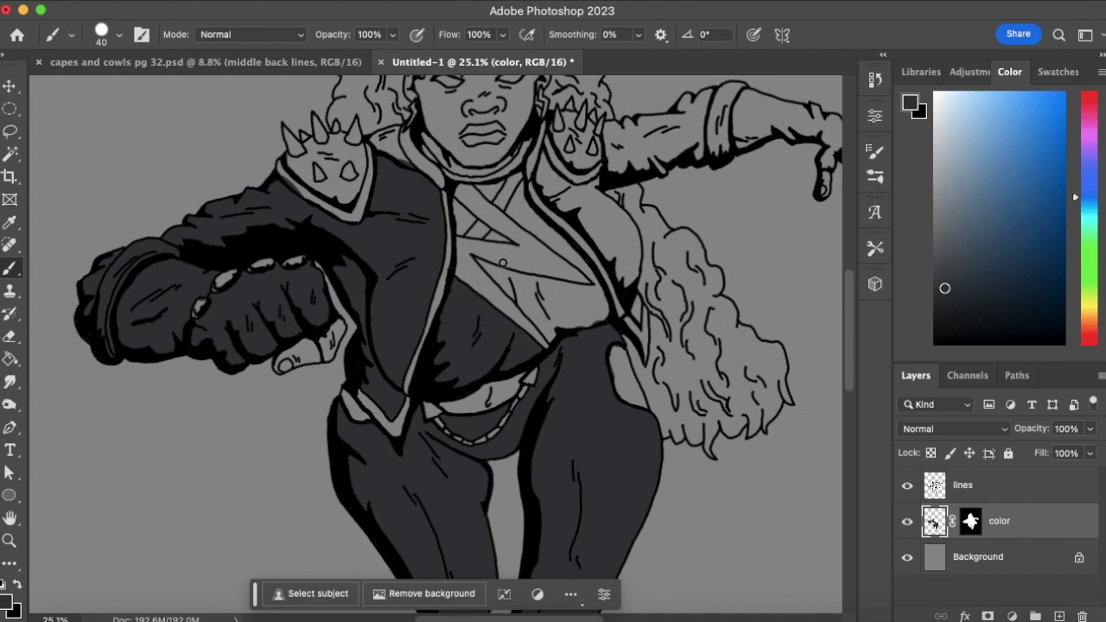
{"action": "mouse_move", "coordinate": [481, 265]}
{"action": "left_mouse_down"}
{"action": "mouse_move", "coordinate": [559, 344]}
{"action": "mouse_move", "coordinate": [558, 323]}
{"action": "mouse_move", "coordinate": [501, 267]}
{"action": "mouse_move", "coordinate": [557, 304]}
{"action": "mouse_move", "coordinate": [534, 298]}
{"action": "mouse_move", "coordinate": [575, 294]}
{"action": "mouse_move", "coordinate": [596, 311]}
{"action": "mouse_move", "coordinate": [578, 289]}
{"action": "mouse_move", "coordinate": [604, 318]}
{"action": "mouse_move", "coordinate": [593, 296]}
{"action": "mouse_move", "coordinate": [592, 310]}
{"action": "mouse_move", "coordinate": [594, 280]}
{"action": "mouse_move", "coordinate": [603, 301]}
{"action": "mouse_move", "coordinate": [583, 267]}
{"action": "mouse_move", "coordinate": [511, 212]}
{"action": "mouse_move", "coordinate": [522, 190]}
{"action": "mouse_move", "coordinate": [561, 241]}
{"action": "mouse_move", "coordinate": [518, 212]}
{"action": "mouse_move", "coordinate": [520, 191]}
{"action": "left_mouse_up"}
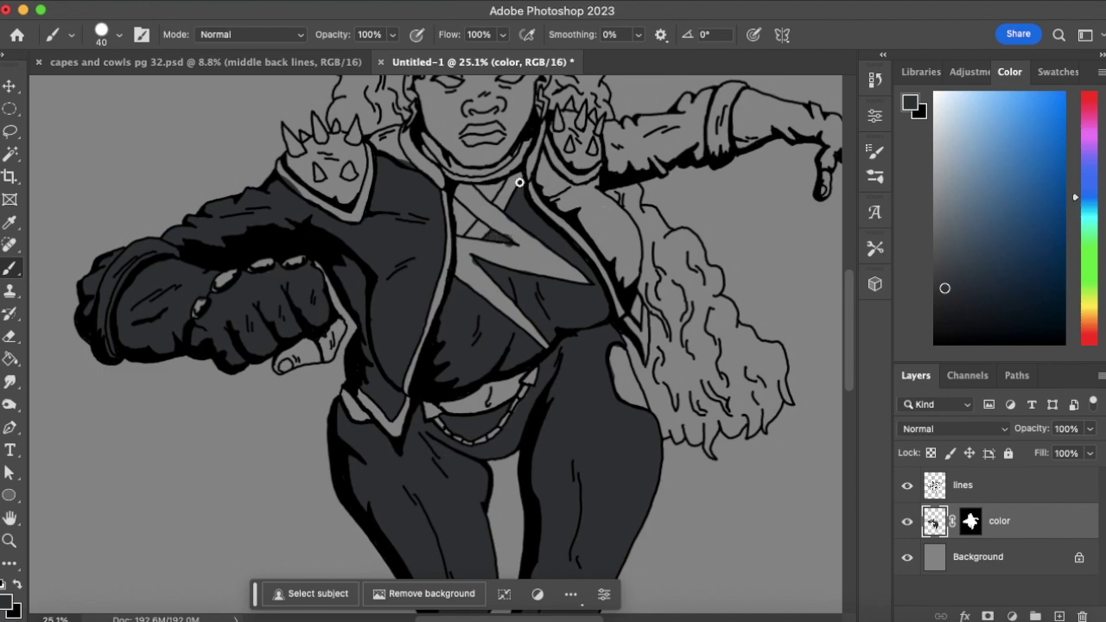
{"action": "mouse_move", "coordinate": [461, 229]}
{"action": "left_mouse_down"}
{"action": "mouse_move", "coordinate": [458, 209]}
{"action": "mouse_move", "coordinate": [466, 218]}
{"action": "left_mouse_up"}
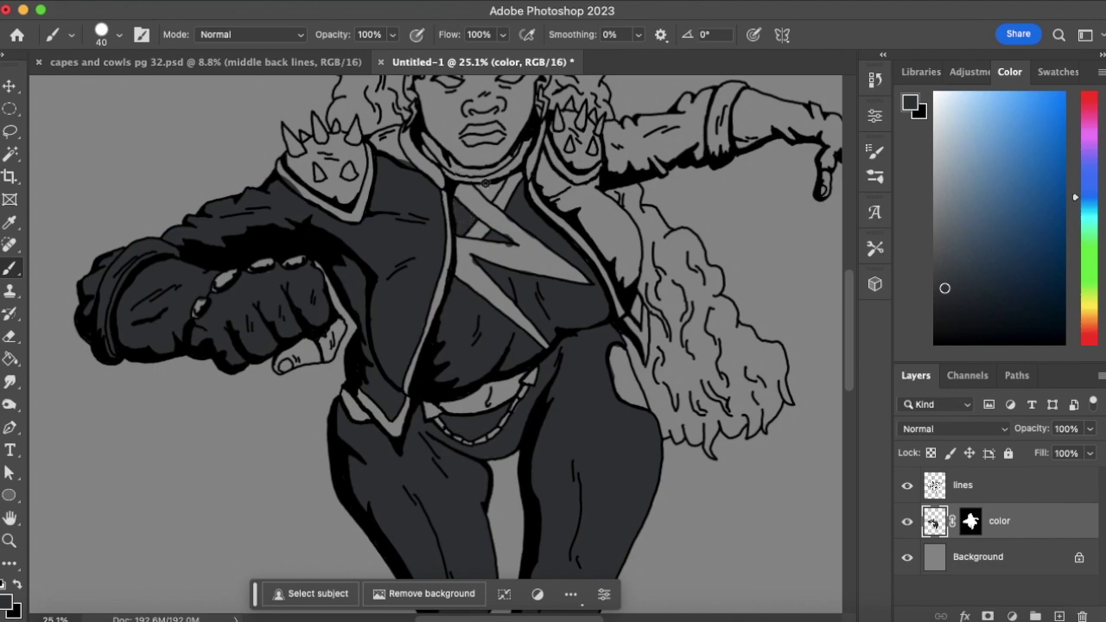
{"action": "left_click_drag", "start_coordinate": [487, 195], "coordinate": [499, 184]}
Pan to the raised arm, touch up the collar, and paint the raised sleeve dark grey
{"action": "mouse_move", "coordinate": [690, 174]}
{"action": "left_mouse_down"}
{"action": "mouse_move", "coordinate": [682, 217]}
{"action": "mouse_move", "coordinate": [539, 313]}
{"action": "left_mouse_up"}
{"action": "mouse_move", "coordinate": [394, 273]}
{"action": "left_mouse_down"}
{"action": "mouse_move", "coordinate": [434, 324]}
{"action": "mouse_move", "coordinate": [404, 284]}
{"action": "mouse_move", "coordinate": [433, 294]}
{"action": "mouse_move", "coordinate": [442, 280]}
{"action": "mouse_move", "coordinate": [431, 298]}
{"action": "mouse_move", "coordinate": [455, 320]}
{"action": "mouse_move", "coordinate": [458, 303]}
{"action": "mouse_move", "coordinate": [476, 333]}
{"action": "mouse_move", "coordinate": [475, 382]}
{"action": "mouse_move", "coordinate": [464, 355]}
{"action": "mouse_move", "coordinate": [470, 338]}
{"action": "mouse_move", "coordinate": [479, 345]}
{"action": "mouse_move", "coordinate": [446, 330]}
{"action": "left_mouse_up"}
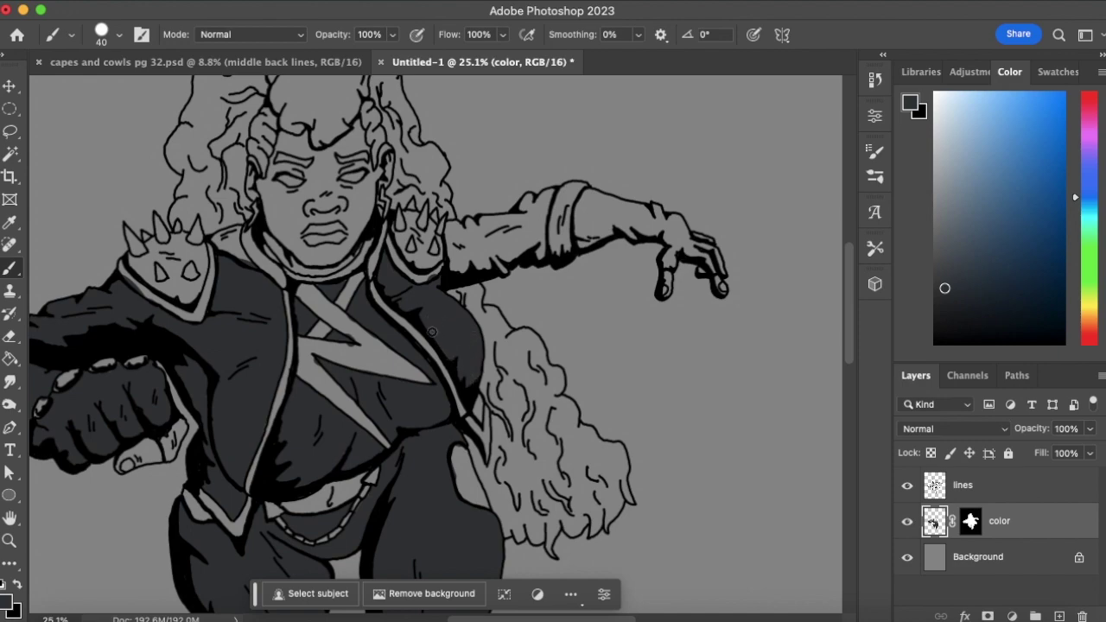
{"action": "mouse_move", "coordinate": [491, 234]}
{"action": "left_mouse_down"}
{"action": "mouse_move", "coordinate": [464, 259]}
{"action": "mouse_move", "coordinate": [449, 224]}
{"action": "mouse_move", "coordinate": [464, 231]}
{"action": "mouse_move", "coordinate": [458, 242]}
{"action": "mouse_move", "coordinate": [482, 227]}
{"action": "mouse_move", "coordinate": [487, 243]}
{"action": "mouse_move", "coordinate": [467, 268]}
{"action": "mouse_move", "coordinate": [534, 256]}
{"action": "mouse_move", "coordinate": [494, 260]}
{"action": "mouse_move", "coordinate": [521, 232]}
{"action": "mouse_move", "coordinate": [481, 256]}
{"action": "mouse_move", "coordinate": [544, 223]}
{"action": "mouse_move", "coordinate": [510, 262]}
{"action": "mouse_move", "coordinate": [594, 210]}
{"action": "mouse_move", "coordinate": [505, 256]}
{"action": "mouse_move", "coordinate": [570, 189]}
{"action": "mouse_move", "coordinate": [497, 225]}
{"action": "mouse_move", "coordinate": [566, 175]}
{"action": "mouse_move", "coordinate": [548, 210]}
{"action": "mouse_move", "coordinate": [574, 212]}
{"action": "mouse_move", "coordinate": [536, 268]}
{"action": "mouse_move", "coordinate": [679, 208]}
{"action": "mouse_move", "coordinate": [591, 235]}
{"action": "mouse_move", "coordinate": [650, 197]}
{"action": "mouse_move", "coordinate": [575, 218]}
{"action": "mouse_move", "coordinate": [601, 190]}
{"action": "mouse_move", "coordinate": [655, 206]}
{"action": "mouse_move", "coordinate": [623, 246]}
{"action": "left_mouse_up"}
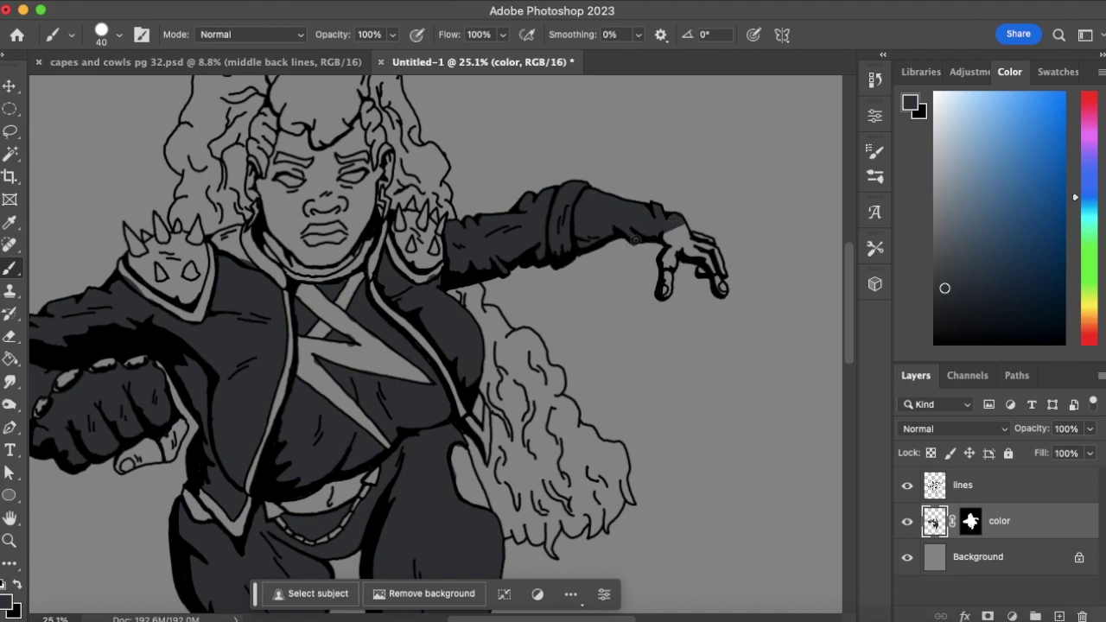
On the lines layer, set black, zoom on the outstretched hand, and use a size-10 brush
{"action": "left_click", "coordinate": [976, 487]}
{"action": "left_click", "coordinate": [936, 342]}
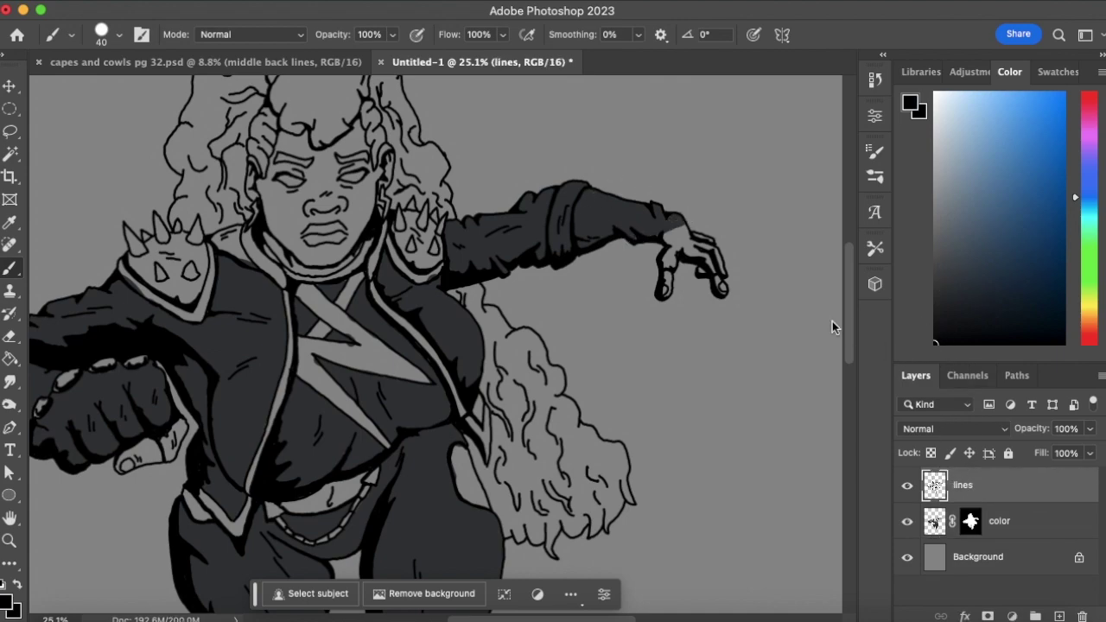
{"action": "left_click", "coordinate": [10, 540]}
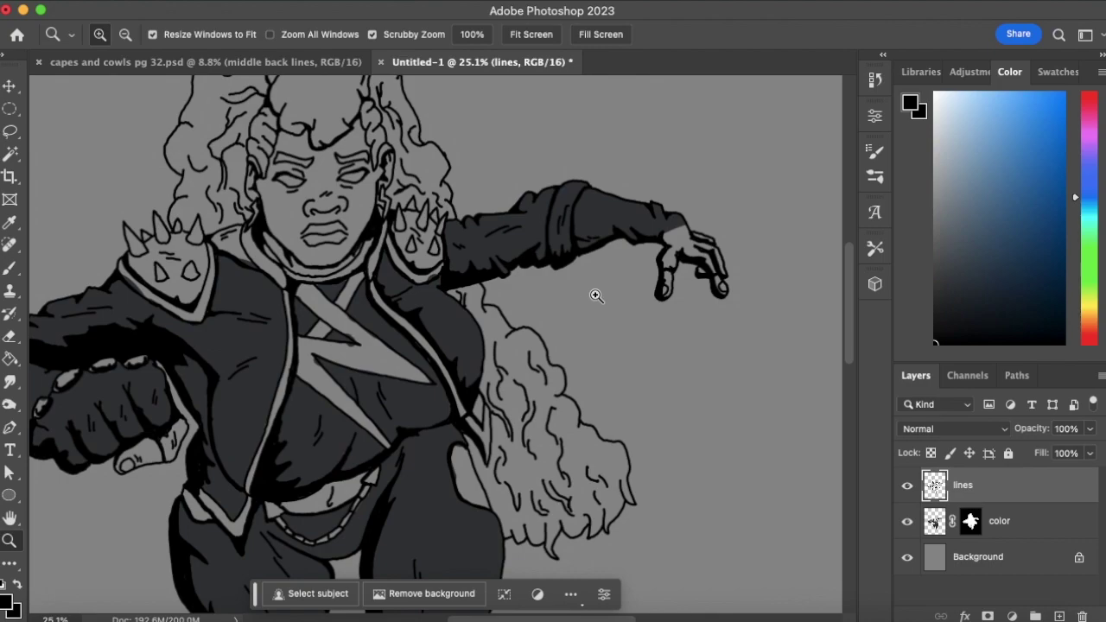
{"action": "left_click", "coordinate": [674, 259]}
{"action": "key", "text": "b"}
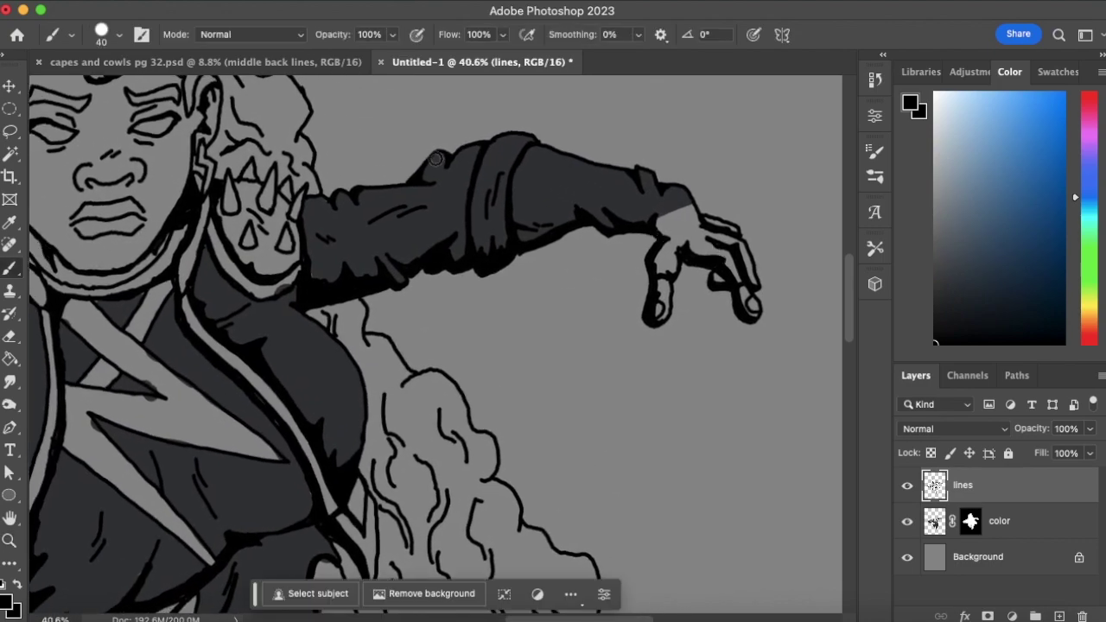
{"action": "key", "text": "bracketleft"}
{"action": "key", "text": "bracketleft"}
{"action": "key", "text": "bracketleft"}
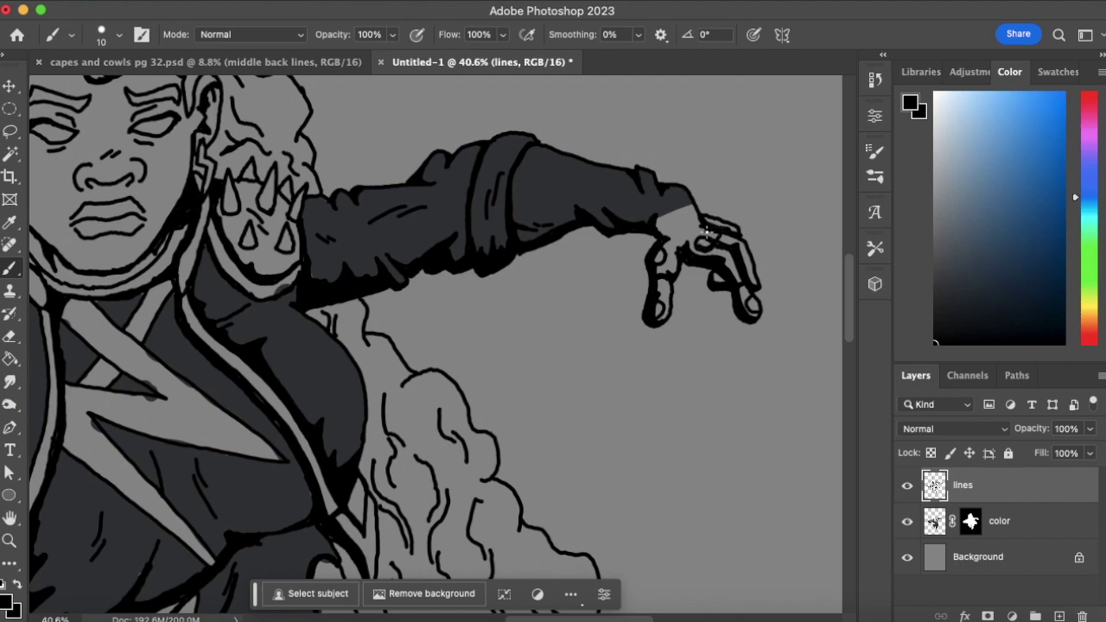
Redraw and erase finger lines, then sample the sleeve grey for the color layer
{"action": "key", "text": "e"}
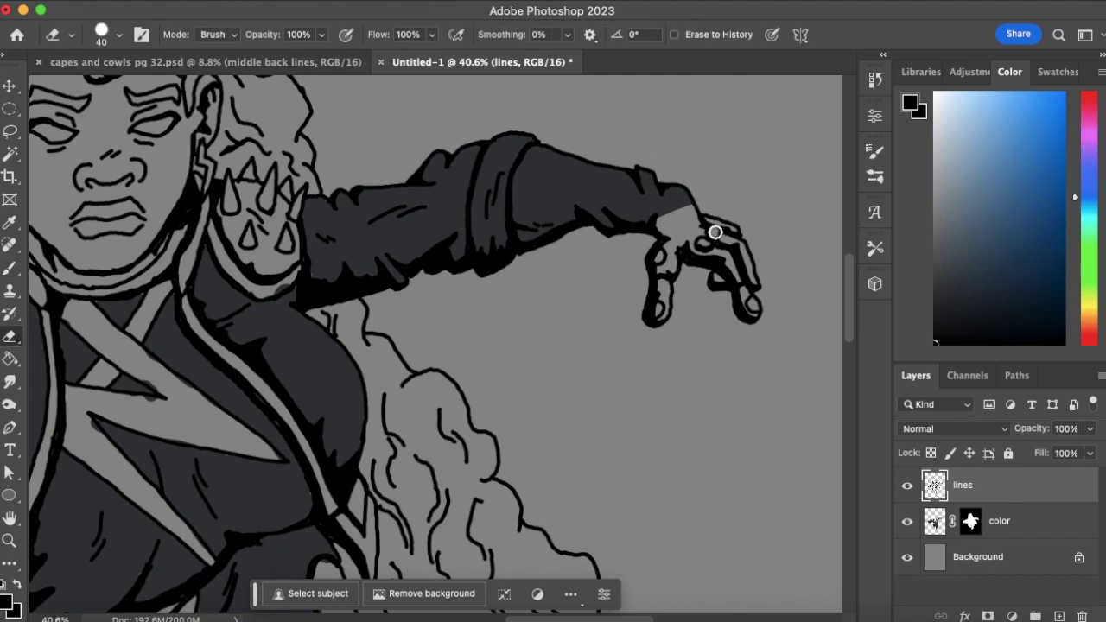
{"action": "key", "text": "b"}
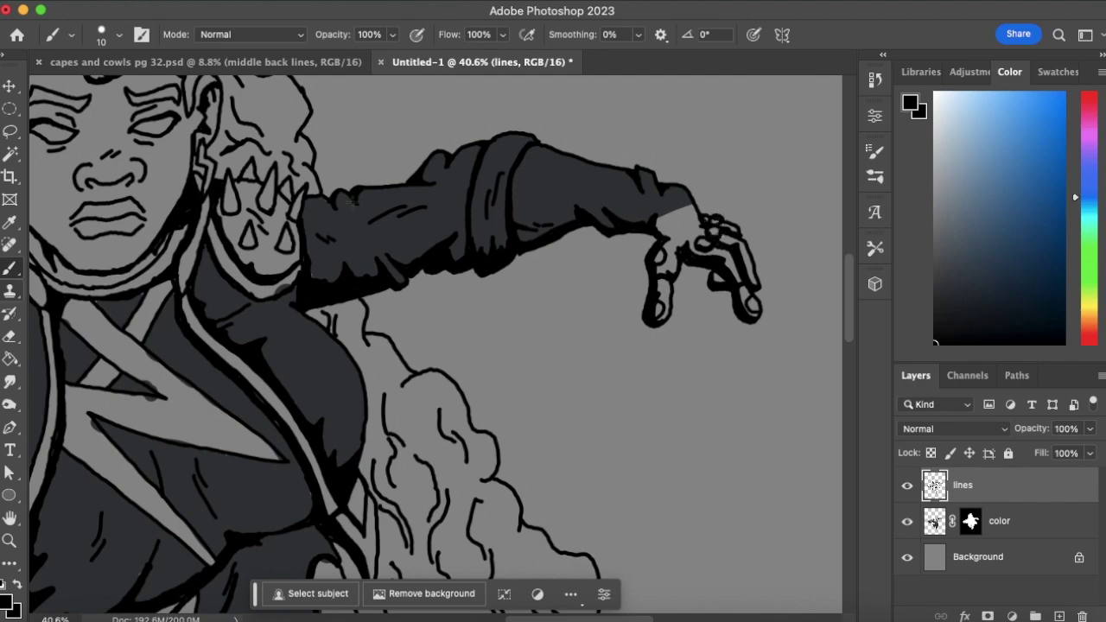
{"action": "key", "text": "e"}
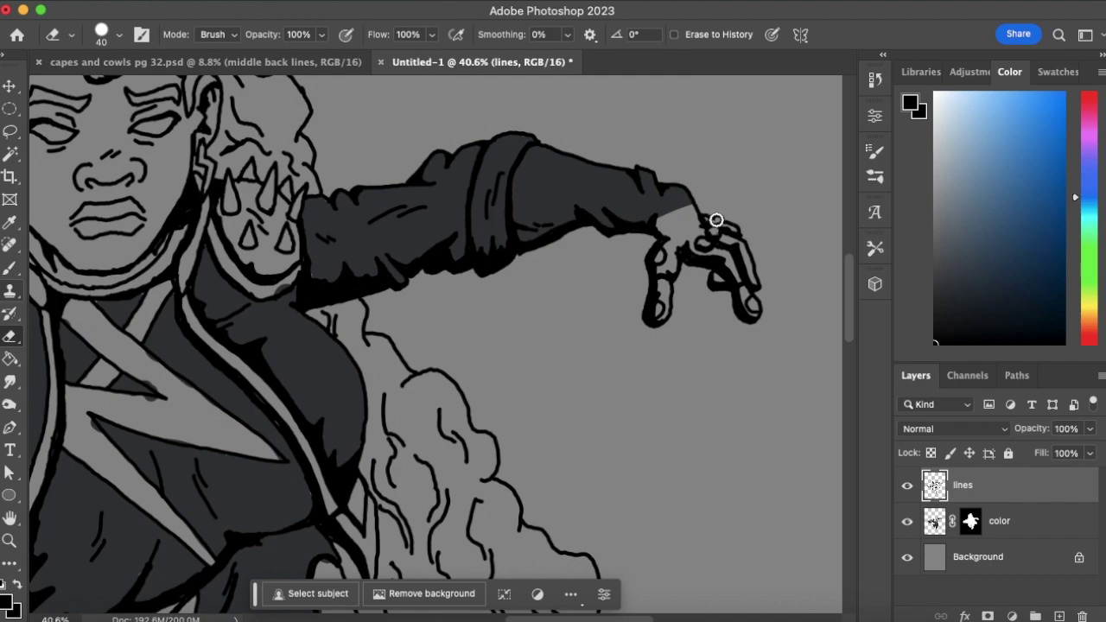
{"action": "left_click", "coordinate": [7, 273]}
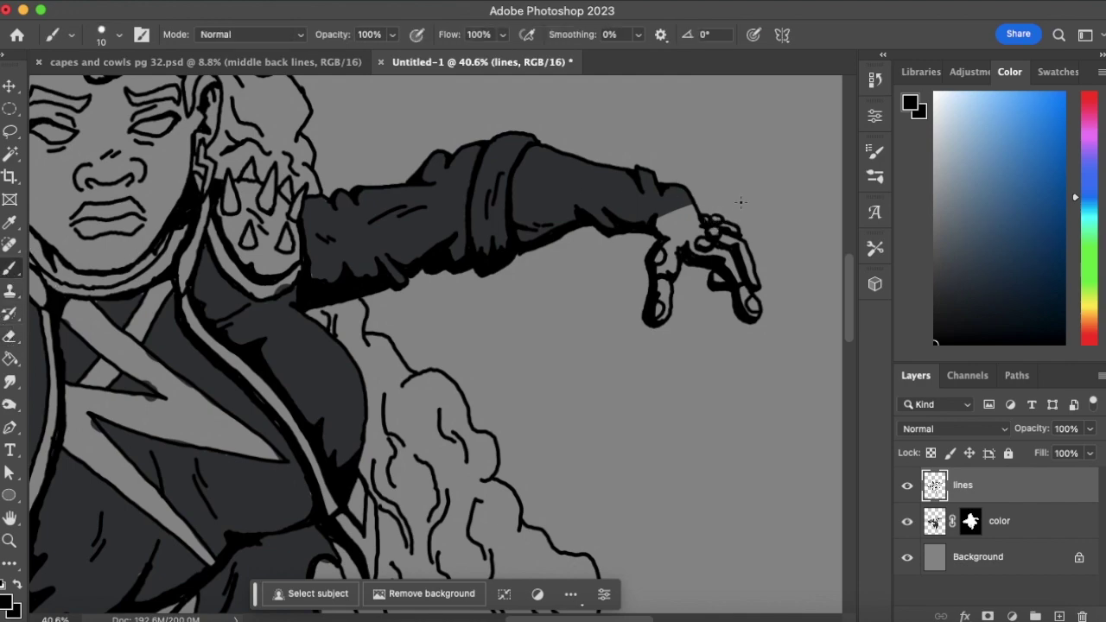
{"action": "left_click", "coordinate": [544, 177], "text": "alt"}
{"action": "left_click", "coordinate": [935, 521]}
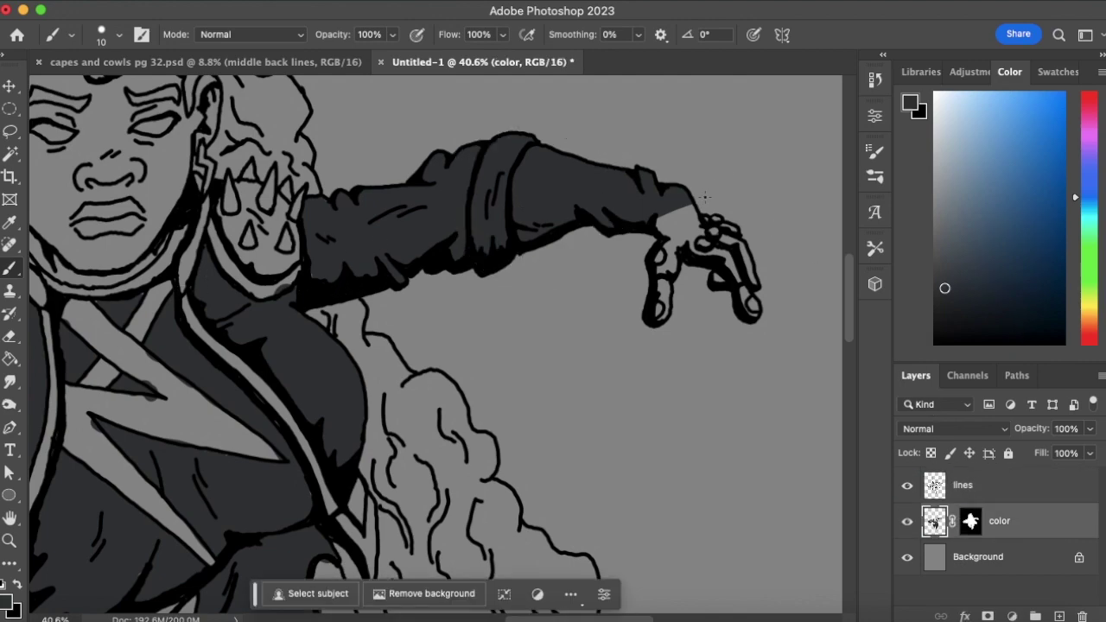
Paint the fingers and wrist gap dark grey with a size-20 brush
{"action": "key", "text": "bracketright"}
{"action": "mouse_move", "coordinate": [673, 271]}
{"action": "left_mouse_down"}
{"action": "mouse_move", "coordinate": [680, 234]}
{"action": "mouse_move", "coordinate": [675, 247]}
{"action": "mouse_move", "coordinate": [664, 234]}
{"action": "mouse_move", "coordinate": [682, 201]}
{"action": "mouse_move", "coordinate": [669, 225]}
{"action": "mouse_move", "coordinate": [682, 202]}
{"action": "mouse_move", "coordinate": [684, 235]}
{"action": "mouse_move", "coordinate": [695, 209]}
{"action": "mouse_move", "coordinate": [693, 231]}
{"action": "mouse_move", "coordinate": [708, 221]}
{"action": "mouse_move", "coordinate": [695, 260]}
{"action": "mouse_move", "coordinate": [727, 264]}
{"action": "left_mouse_up"}
{"action": "key", "text": "e"}
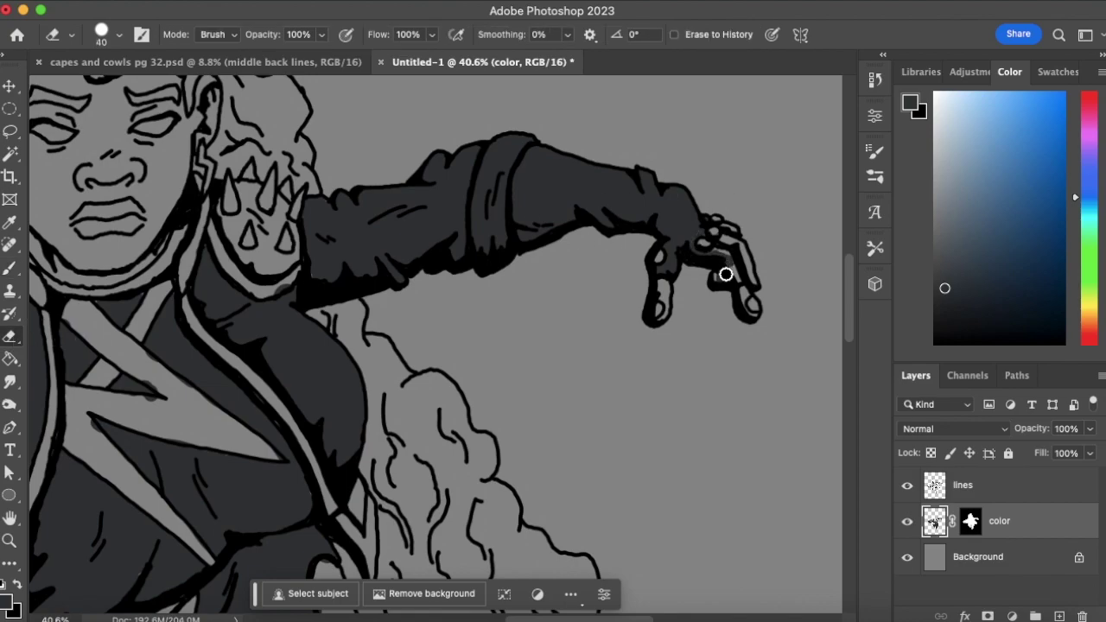
{"action": "key", "text": "b"}
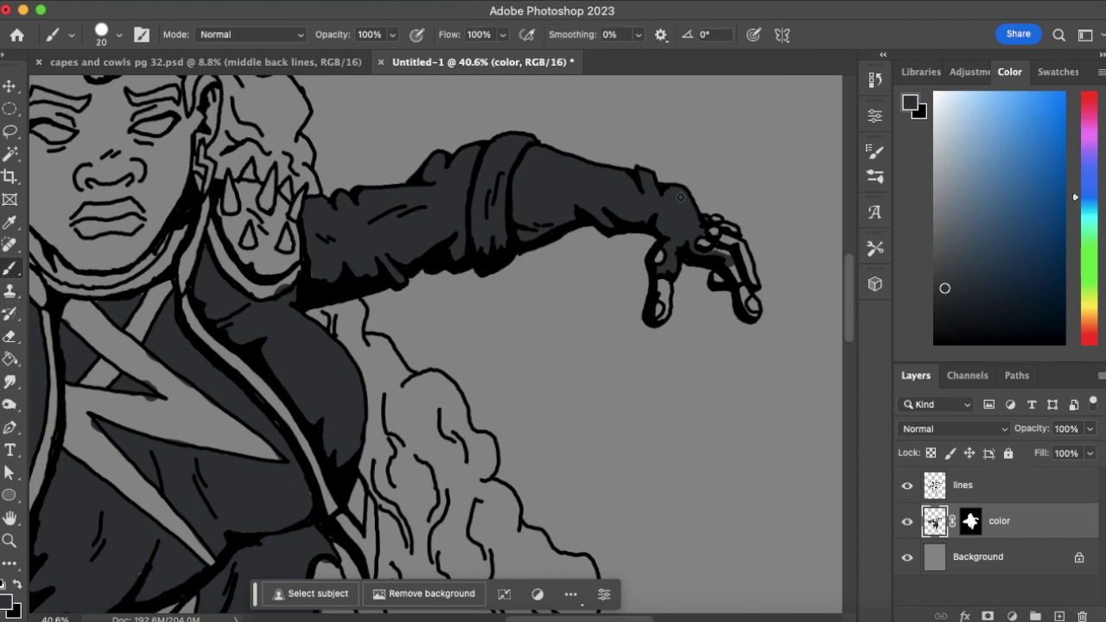
{"action": "mouse_move", "coordinate": [735, 276]}
{"action": "left_mouse_down"}
{"action": "mouse_move", "coordinate": [753, 278]}
{"action": "mouse_move", "coordinate": [735, 263]}
{"action": "mouse_move", "coordinate": [726, 227]}
{"action": "left_mouse_up"}
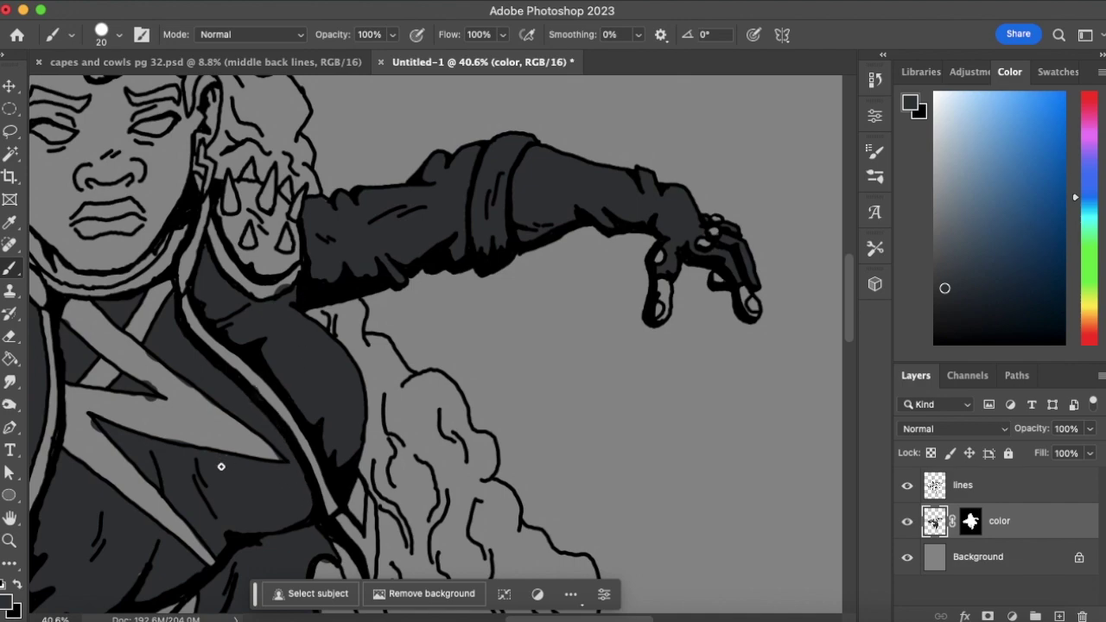
Zoom out with the Zoom tool to view the whole figure
{"action": "key", "text": "z"}
{"action": "mouse_move", "coordinate": [352, 377]}
{"action": "left_mouse_down"}
{"action": "mouse_move", "coordinate": [217, 470]}
{"action": "mouse_move", "coordinate": [265, 405]}
{"action": "left_mouse_up"}
{"action": "left_click_drag", "start_coordinate": [489, 329], "coordinate": [542, 299]}
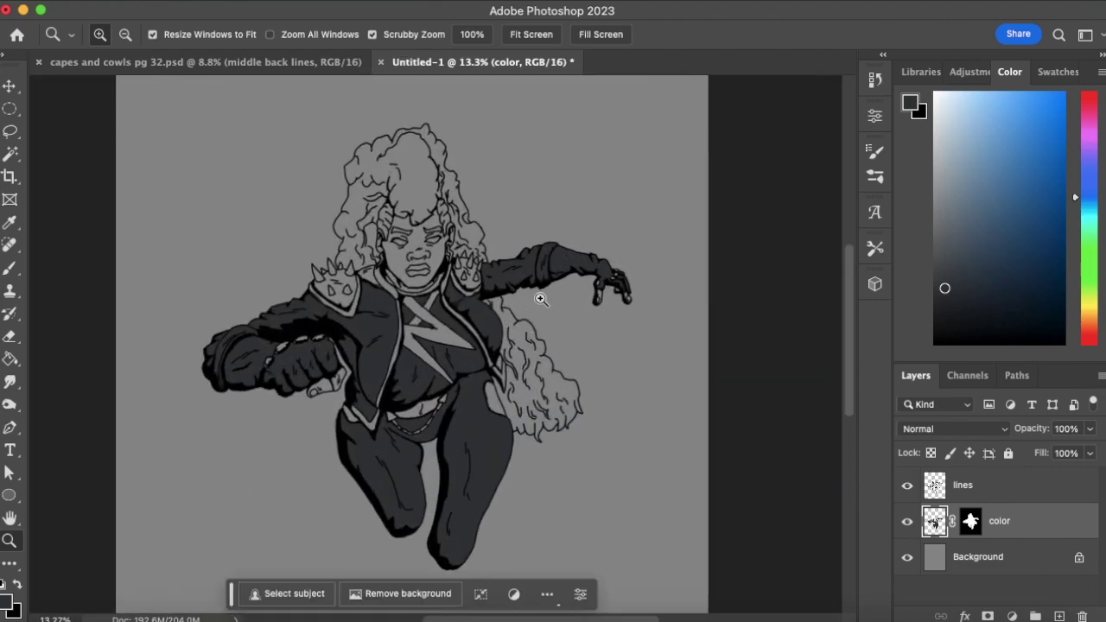
Choose a bright golden yellow in the Color panel
{"action": "left_click", "coordinate": [1086, 303]}
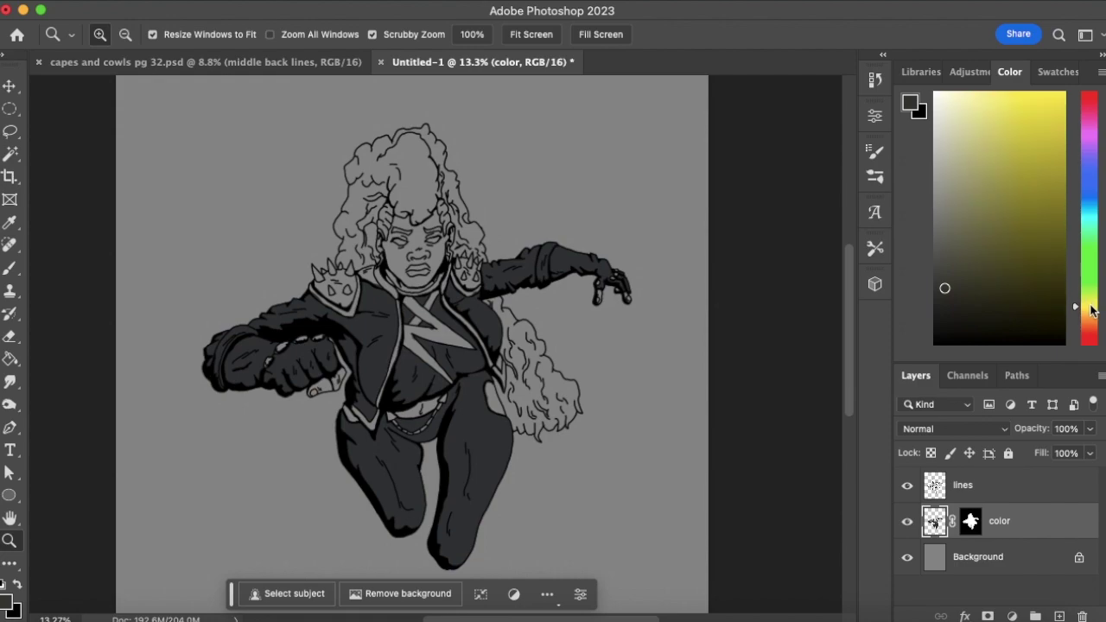
{"action": "left_click", "coordinate": [1054, 179]}
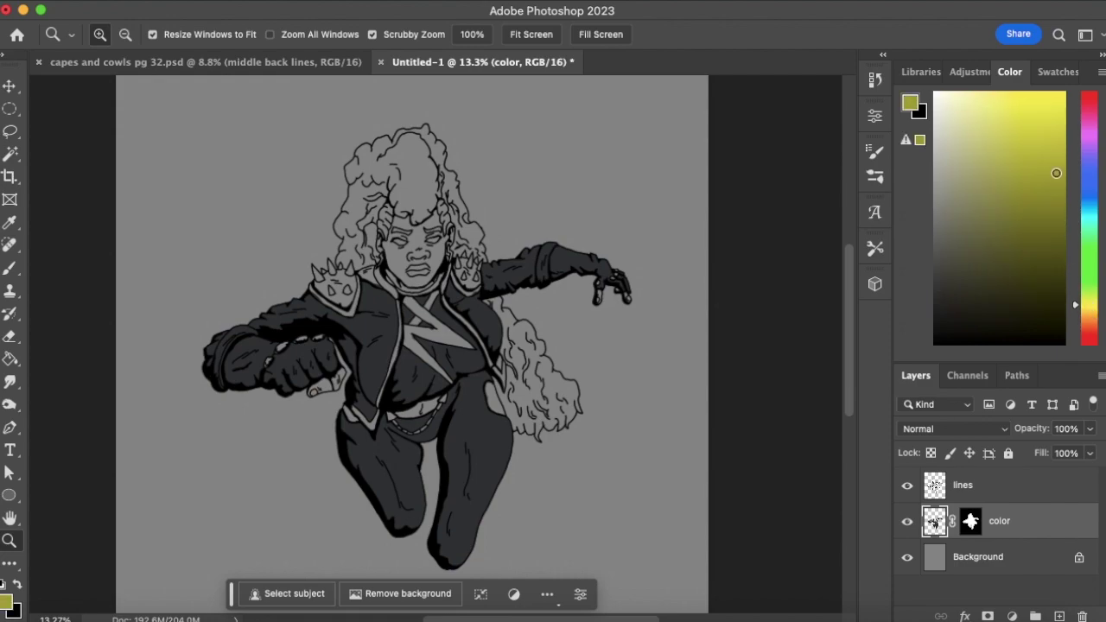
{"action": "left_click", "coordinate": [1089, 310]}
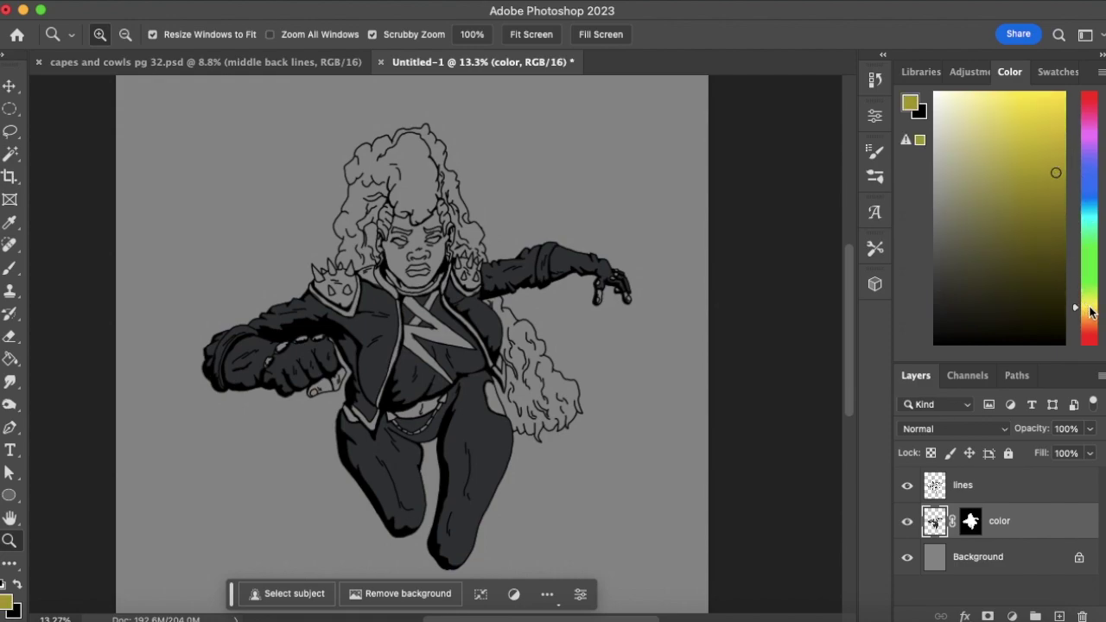
{"action": "left_click_drag", "start_coordinate": [1060, 173], "coordinate": [1060, 127]}
{"action": "left_click", "coordinate": [1090, 310]}
{"action": "left_click_drag", "start_coordinate": [1056, 127], "coordinate": [1054, 116]}
Zoom into the chest and paint the lapel trim and lightning bolt yellow
{"action": "left_click", "coordinate": [9, 537]}
{"action": "left_click", "coordinate": [458, 341]}
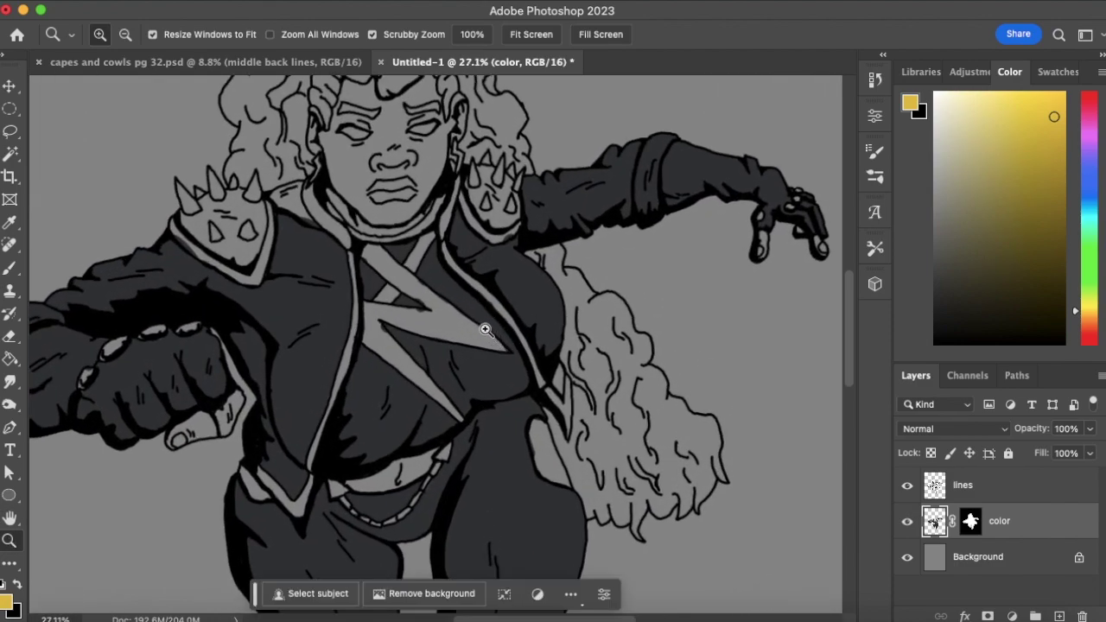
{"action": "left_click", "coordinate": [14, 270]}
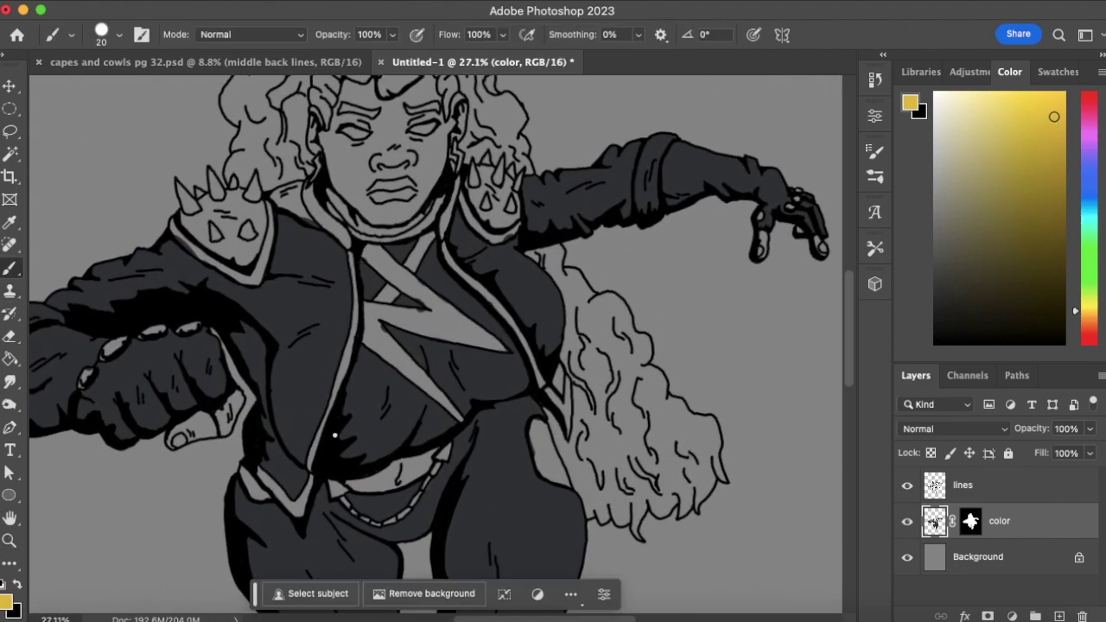
{"action": "left_click_drag", "start_coordinate": [261, 473], "coordinate": [283, 499]}
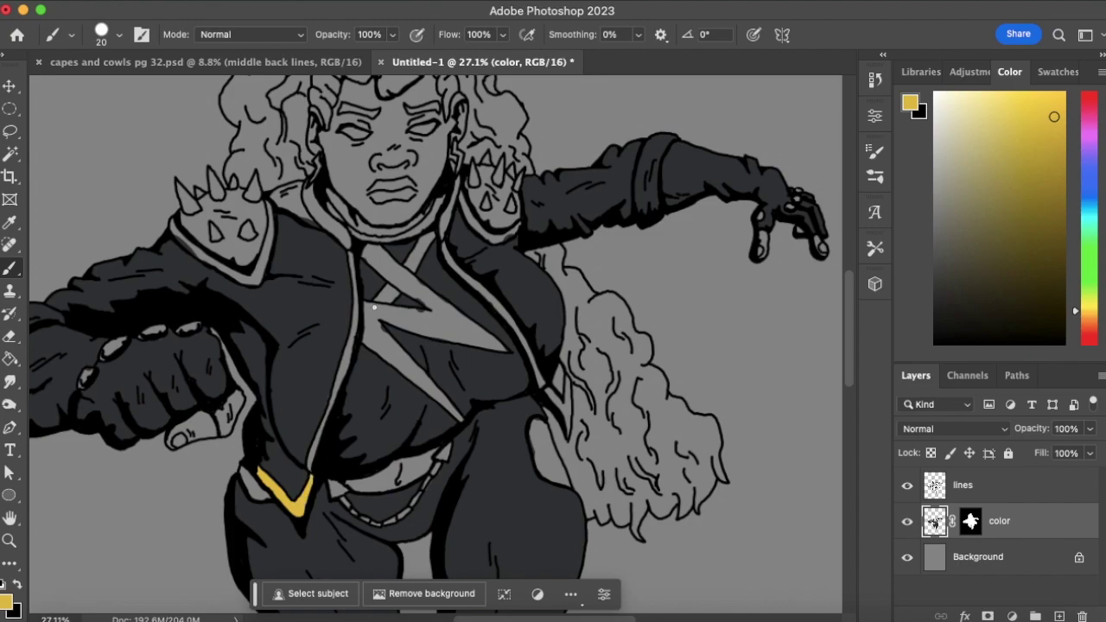
{"action": "mouse_move", "coordinate": [314, 465]}
{"action": "left_mouse_down"}
{"action": "mouse_move", "coordinate": [353, 347]}
{"action": "mouse_move", "coordinate": [342, 347]}
{"action": "mouse_move", "coordinate": [355, 345]}
{"action": "mouse_move", "coordinate": [351, 251]}
{"action": "left_mouse_up"}
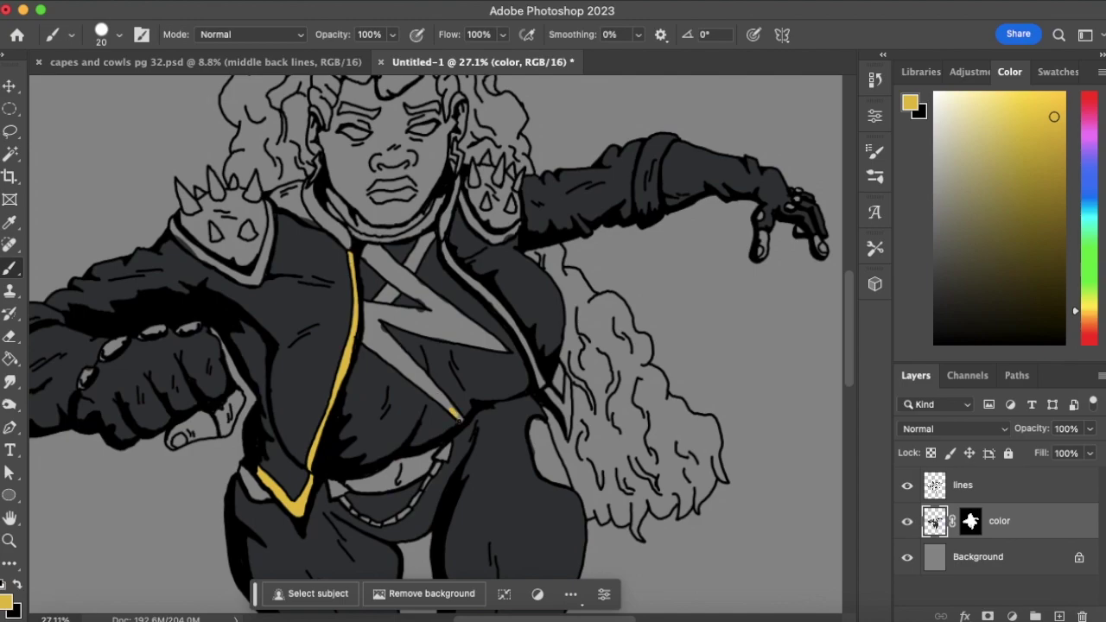
{"action": "mouse_move", "coordinate": [462, 422]}
{"action": "left_mouse_down"}
{"action": "mouse_move", "coordinate": [395, 360]}
{"action": "mouse_move", "coordinate": [406, 374]}
{"action": "mouse_move", "coordinate": [423, 378]}
{"action": "mouse_move", "coordinate": [374, 324]}
{"action": "mouse_move", "coordinate": [389, 358]}
{"action": "mouse_move", "coordinate": [370, 342]}
{"action": "mouse_move", "coordinate": [370, 314]}
{"action": "mouse_move", "coordinate": [397, 352]}
{"action": "left_mouse_up"}
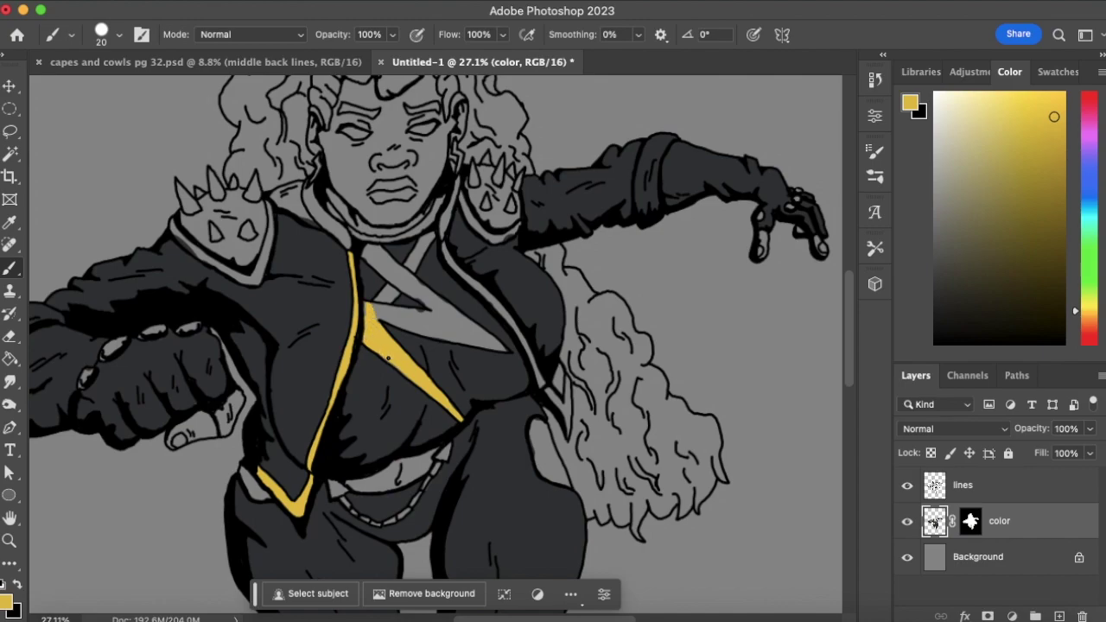
{"action": "mouse_move", "coordinate": [366, 310]}
{"action": "left_mouse_down"}
{"action": "mouse_move", "coordinate": [406, 321]}
{"action": "mouse_move", "coordinate": [378, 321]}
{"action": "mouse_move", "coordinate": [386, 314]}
{"action": "mouse_move", "coordinate": [369, 309]}
{"action": "mouse_move", "coordinate": [389, 313]}
{"action": "mouse_move", "coordinate": [367, 304]}
{"action": "mouse_move", "coordinate": [432, 313]}
{"action": "mouse_move", "coordinate": [406, 318]}
{"action": "mouse_move", "coordinate": [433, 328]}
{"action": "mouse_move", "coordinate": [394, 322]}
{"action": "mouse_move", "coordinate": [506, 350]}
{"action": "mouse_move", "coordinate": [470, 327]}
{"action": "mouse_move", "coordinate": [491, 342]}
{"action": "mouse_move", "coordinate": [434, 328]}
{"action": "mouse_move", "coordinate": [448, 314]}
{"action": "mouse_move", "coordinate": [490, 335]}
{"action": "mouse_move", "coordinate": [419, 285]}
{"action": "left_mouse_up"}
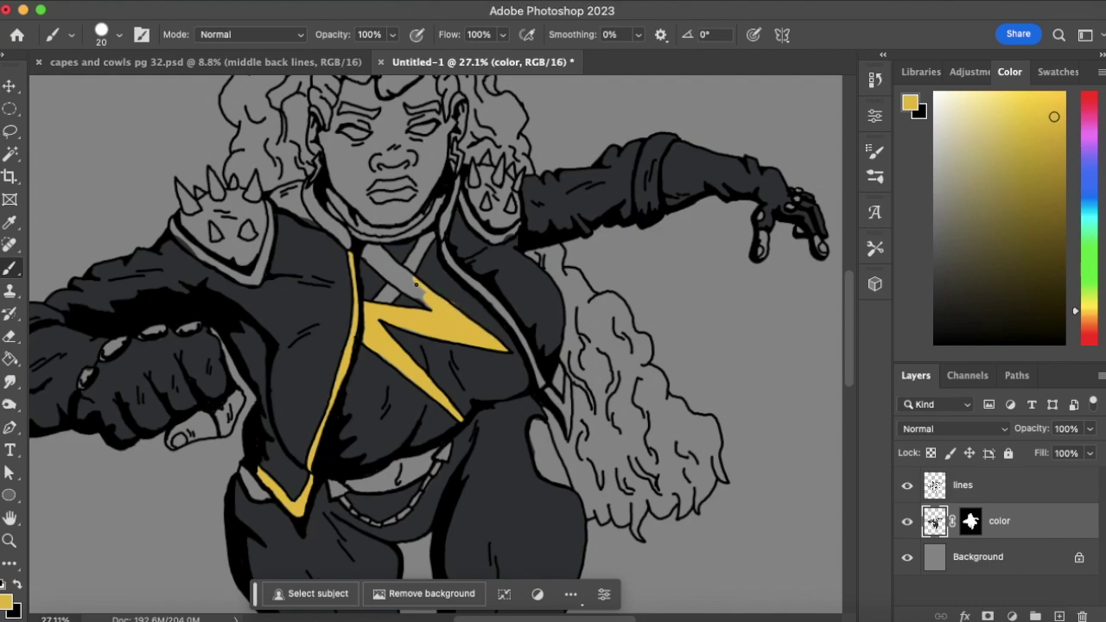
{"action": "left_click", "coordinate": [449, 294], "text": "alt"}
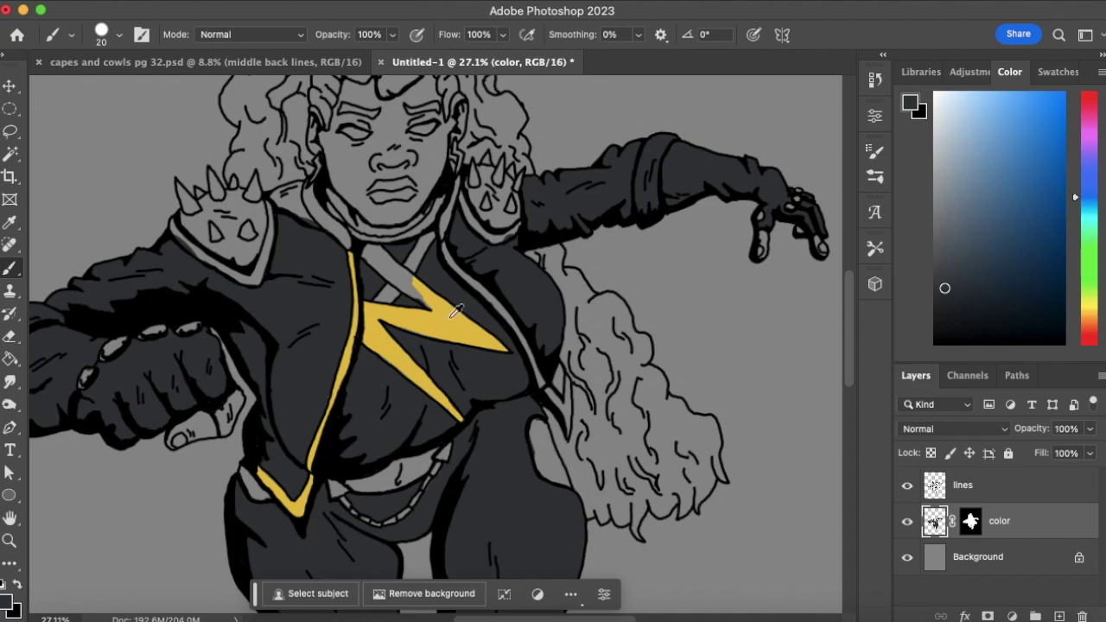
Paint the bolt's upper arm yellow up to the collar, then recolour the lapel trim and bolt darker mustard gold
{"action": "left_click", "coordinate": [454, 310], "text": "alt"}
{"action": "mouse_move", "coordinate": [426, 304]}
{"action": "left_mouse_down"}
{"action": "mouse_move", "coordinate": [366, 249]}
{"action": "mouse_move", "coordinate": [378, 247]}
{"action": "mouse_move", "coordinate": [421, 294]}
{"action": "mouse_move", "coordinate": [363, 255]}
{"action": "left_mouse_up"}
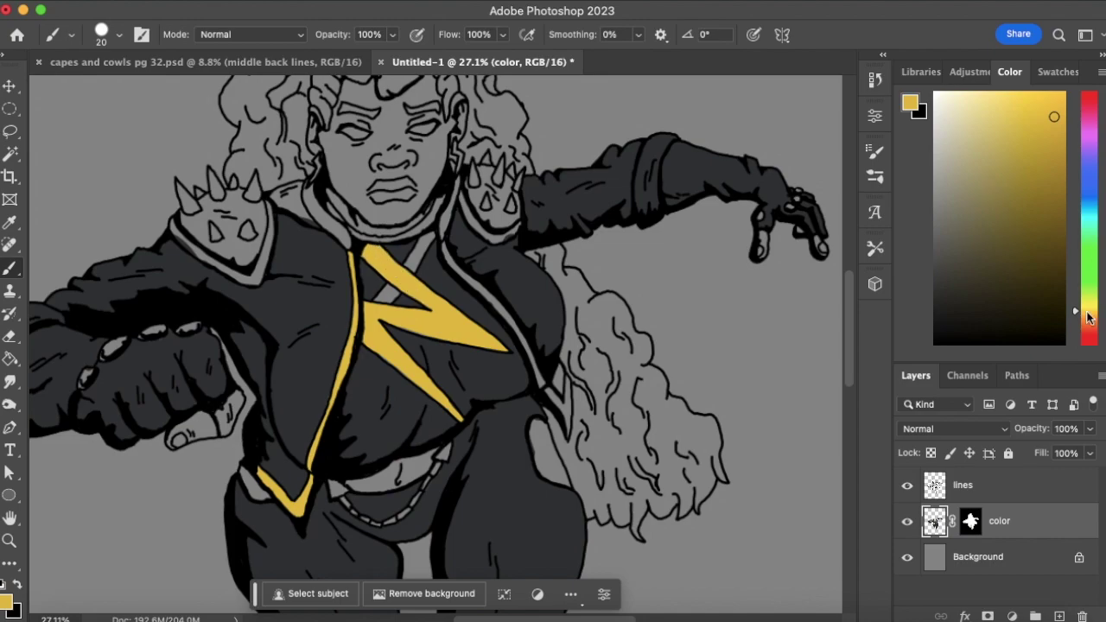
{"action": "left_click_drag", "start_coordinate": [1055, 173], "coordinate": [1057, 158]}
{"action": "left_click", "coordinate": [10, 358]}
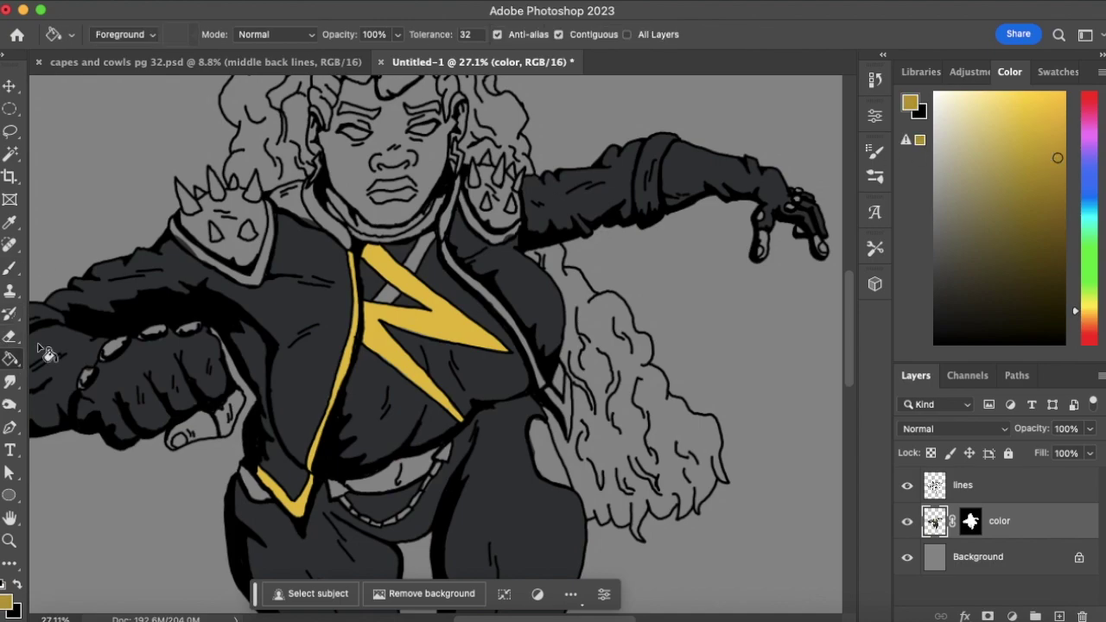
{"action": "left_click", "coordinate": [343, 382]}
{"action": "left_click", "coordinate": [388, 350]}
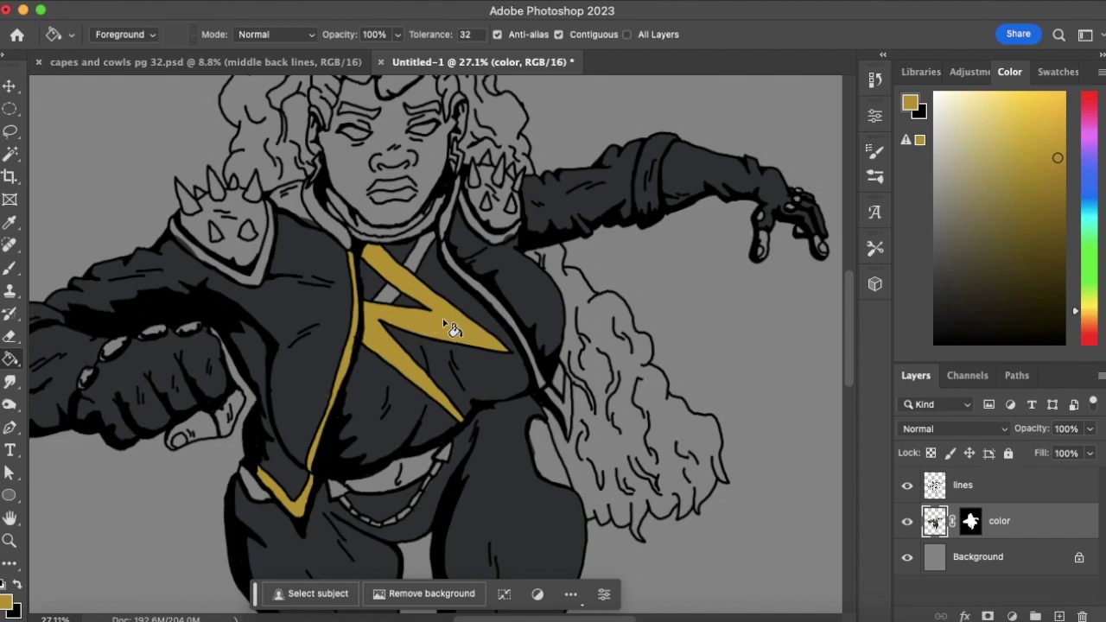
{"action": "left_click", "coordinate": [10, 268]}
Fill the grey gaps in the bolt and collar with gold, extend it down the right lapel, and tidy the suit edge
{"action": "mouse_move", "coordinate": [380, 299]}
{"action": "left_mouse_down"}
{"action": "mouse_move", "coordinate": [397, 296]}
{"action": "mouse_move", "coordinate": [434, 235]}
{"action": "left_mouse_up"}
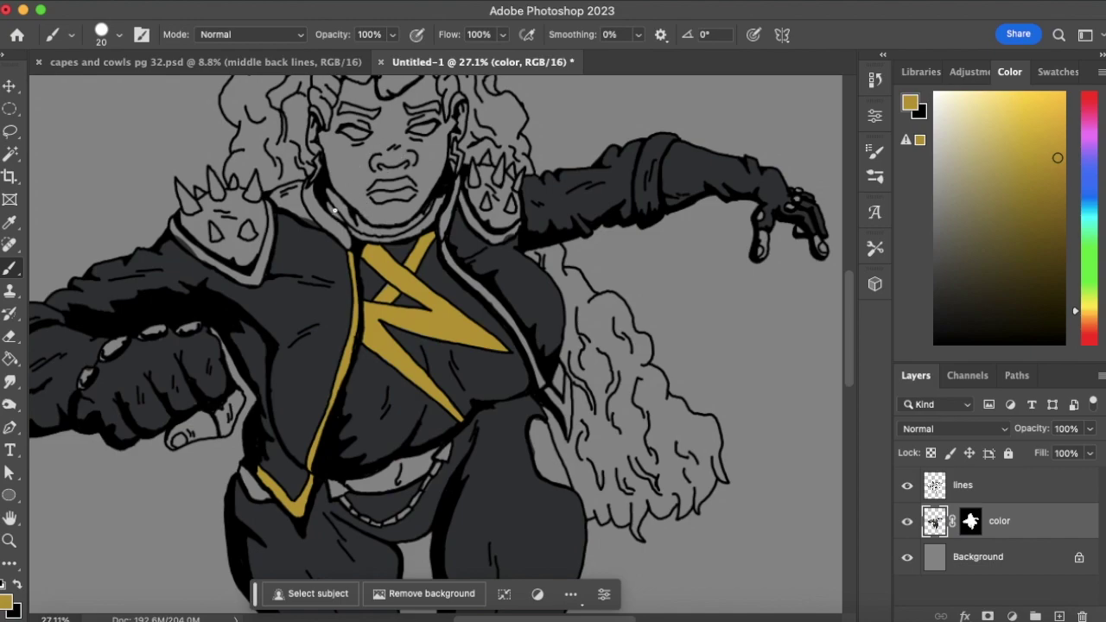
{"action": "left_click_drag", "start_coordinate": [329, 205], "coordinate": [341, 222]}
{"action": "left_click_drag", "start_coordinate": [446, 251], "coordinate": [486, 295]}
{"action": "left_click_drag", "start_coordinate": [530, 358], "coordinate": [547, 394]}
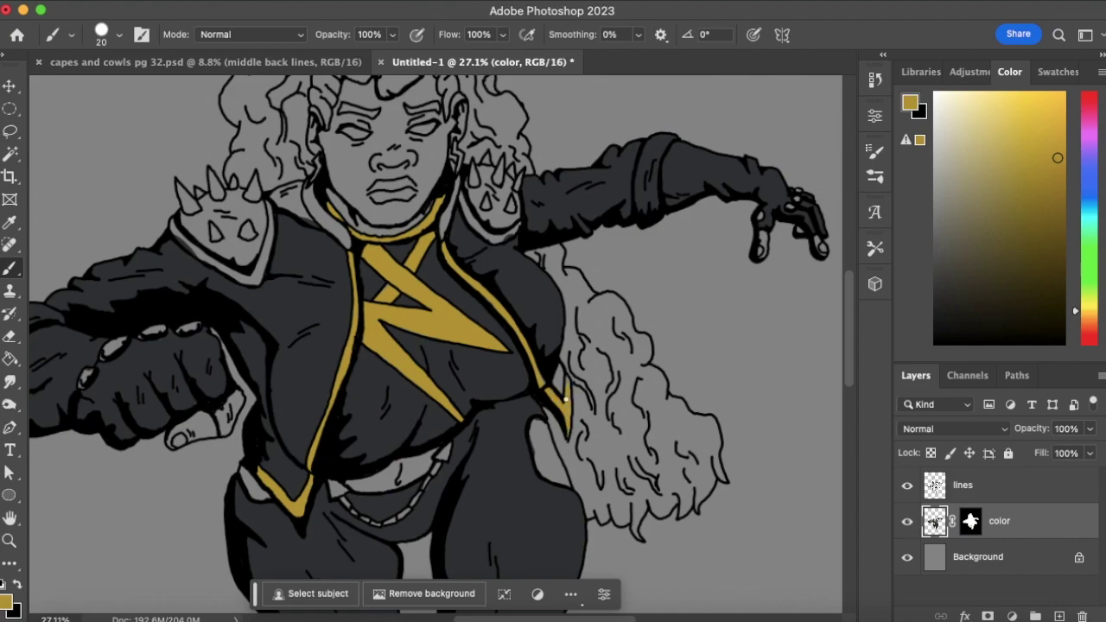
{"action": "left_click", "coordinate": [540, 320], "text": "alt"}
{"action": "left_click_drag", "start_coordinate": [559, 385], "coordinate": [557, 365]}
Paint the dotted chain at the waist gold, starting above the belt
{"action": "left_click", "coordinate": [446, 322], "text": "alt"}
{"action": "mouse_move", "coordinate": [444, 453]}
{"action": "left_mouse_down"}
{"action": "mouse_move", "coordinate": [437, 467]}
{"action": "mouse_move", "coordinate": [443, 454]}
{"action": "left_mouse_up"}
{"action": "left_click_drag", "start_coordinate": [425, 486], "coordinate": [387, 522]}
{"action": "left_click_drag", "start_coordinate": [372, 522], "coordinate": [334, 496]}
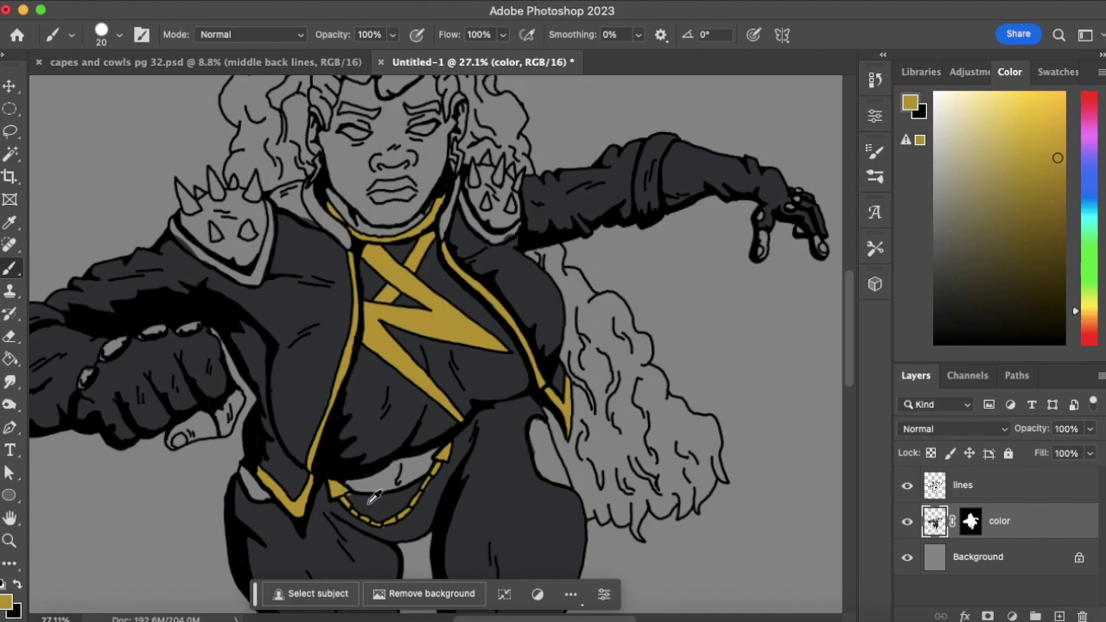
{"action": "left_click", "coordinate": [358, 499], "text": "alt"}
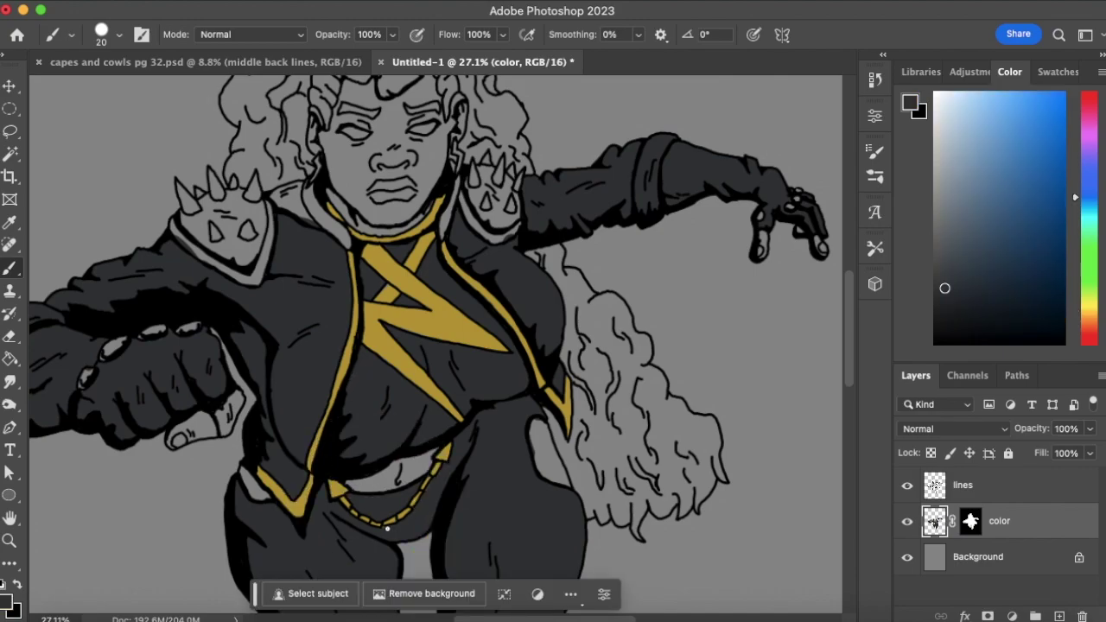
Paint the rings across the fist's knuckles with gold sampled from the waist chain
{"action": "left_click", "coordinate": [446, 448], "text": "alt"}
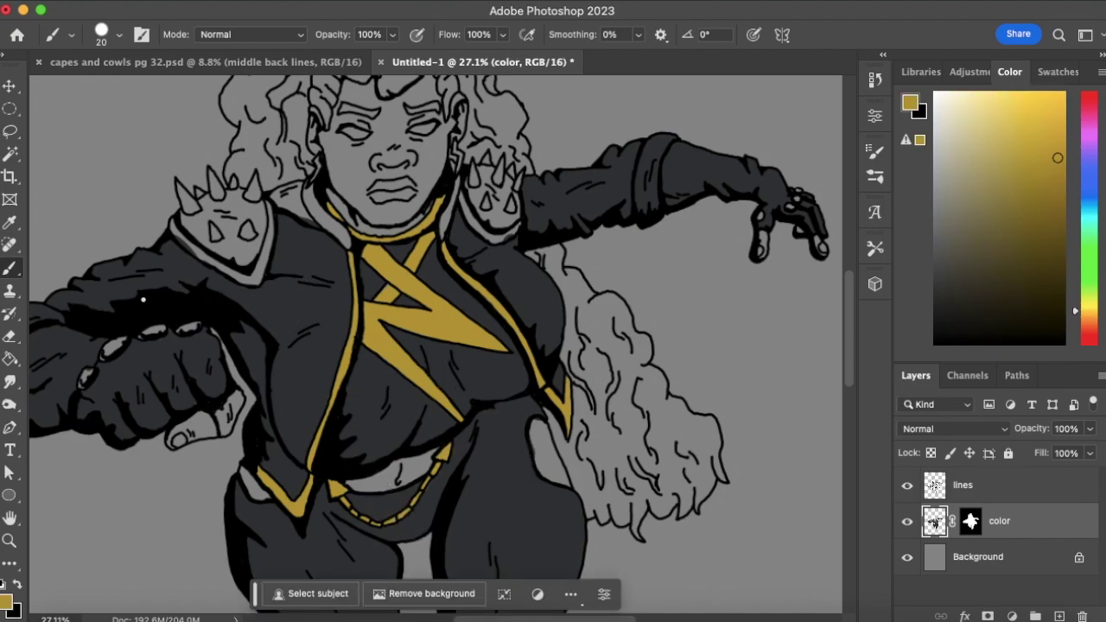
{"action": "mouse_move", "coordinate": [84, 373]}
{"action": "left_mouse_down"}
{"action": "mouse_move", "coordinate": [87, 384]}
{"action": "mouse_move", "coordinate": [89, 373]}
{"action": "left_mouse_up"}
{"action": "left_click_drag", "start_coordinate": [108, 352], "coordinate": [110, 353]}
{"action": "left_click_drag", "start_coordinate": [120, 344], "coordinate": [162, 329]}
{"action": "left_click_drag", "start_coordinate": [182, 331], "coordinate": [199, 326]}
Tidy the knuckle ring edges with the fist's dark grey
{"action": "left_click", "coordinate": [159, 342], "text": "alt"}
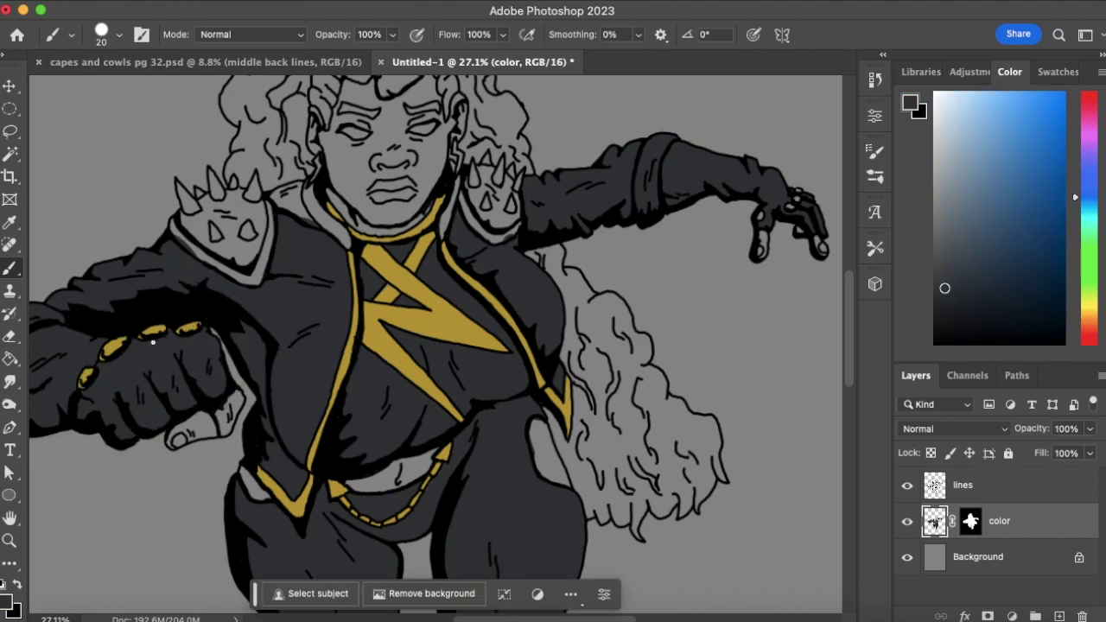
{"action": "left_click", "coordinate": [159, 332], "text": "alt"}
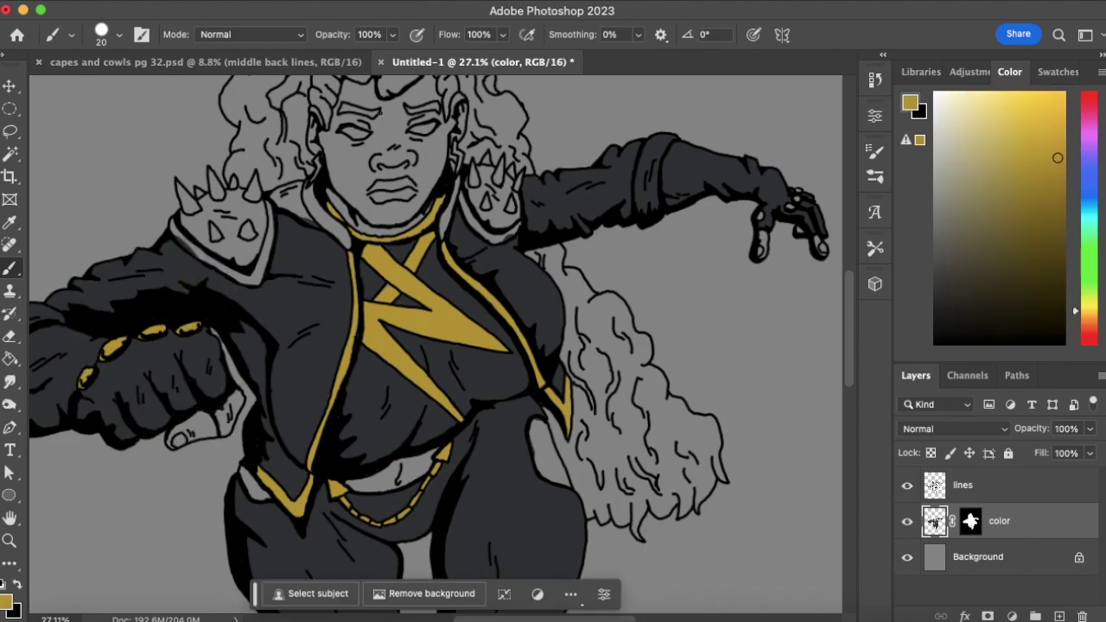
{"action": "left_click", "coordinate": [208, 350], "text": "alt"}
{"action": "mouse_move", "coordinate": [222, 410]}
{"action": "left_mouse_down"}
{"action": "mouse_move", "coordinate": [224, 434]}
{"action": "mouse_move", "coordinate": [237, 390]}
{"action": "mouse_move", "coordinate": [221, 415]}
{"action": "left_mouse_up"}
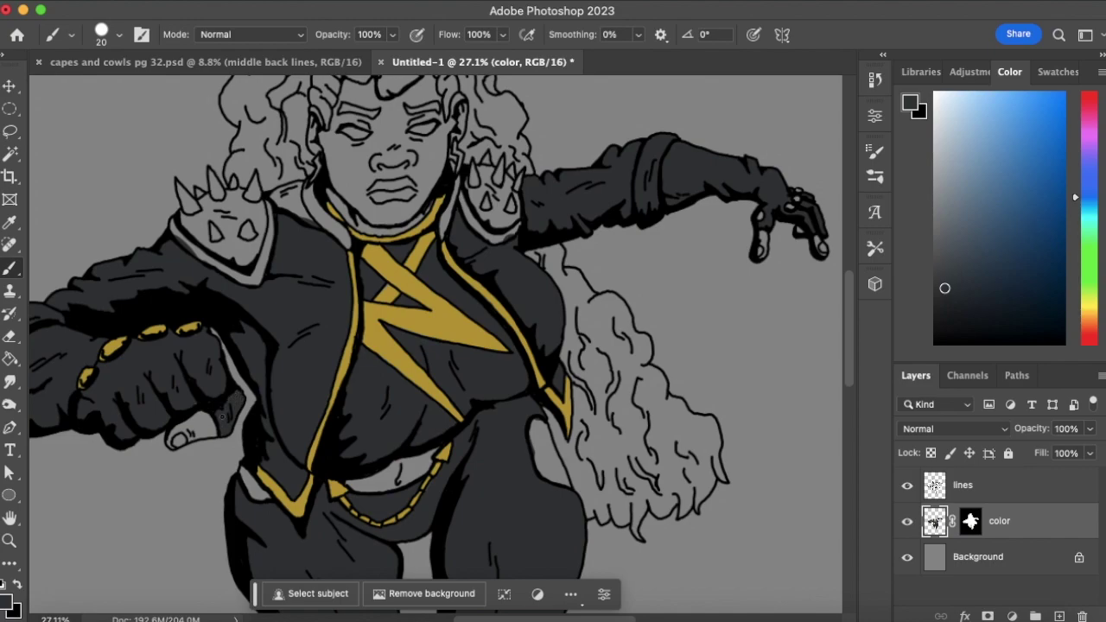
Paint the left shoulder pad and its spikes solid gold, including the gaps between spikes
{"action": "left_click", "coordinate": [424, 298], "text": "alt"}
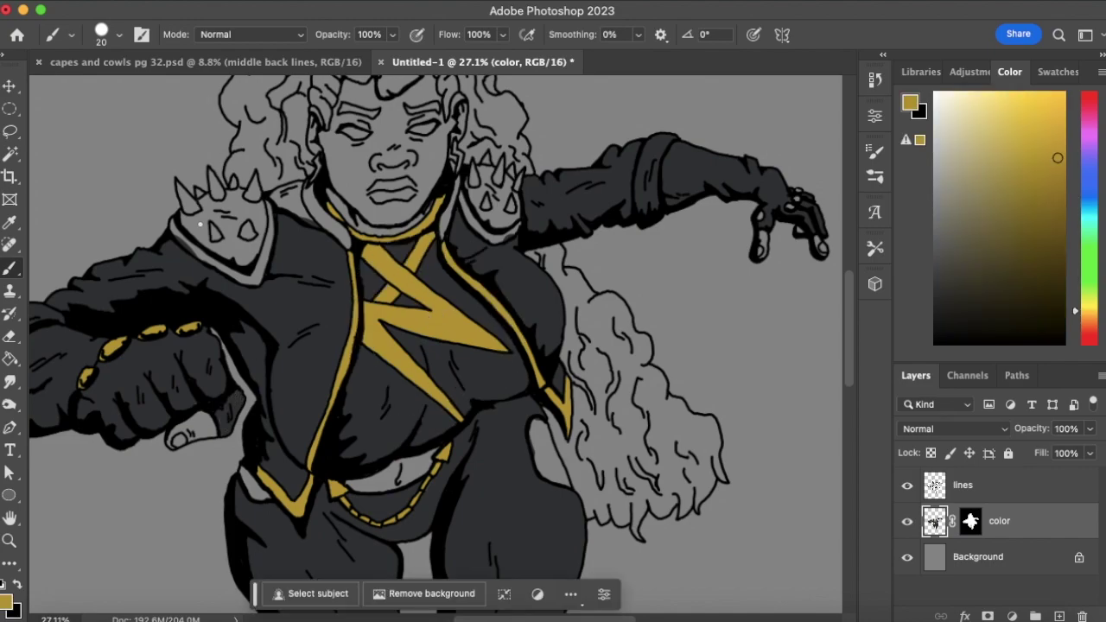
{"action": "mouse_move", "coordinate": [172, 224]}
{"action": "left_mouse_down"}
{"action": "mouse_move", "coordinate": [251, 285]}
{"action": "mouse_move", "coordinate": [245, 270]}
{"action": "left_mouse_up"}
{"action": "mouse_move", "coordinate": [201, 211]}
{"action": "left_mouse_down"}
{"action": "mouse_move", "coordinate": [202, 245]}
{"action": "mouse_move", "coordinate": [179, 233]}
{"action": "left_mouse_up"}
{"action": "mouse_move", "coordinate": [174, 179]}
{"action": "left_mouse_down"}
{"action": "mouse_move", "coordinate": [200, 226]}
{"action": "mouse_move", "coordinate": [195, 180]}
{"action": "mouse_move", "coordinate": [232, 247]}
{"action": "mouse_move", "coordinate": [210, 175]}
{"action": "mouse_move", "coordinate": [241, 243]}
{"action": "mouse_move", "coordinate": [235, 223]}
{"action": "mouse_move", "coordinate": [239, 268]}
{"action": "left_mouse_up"}
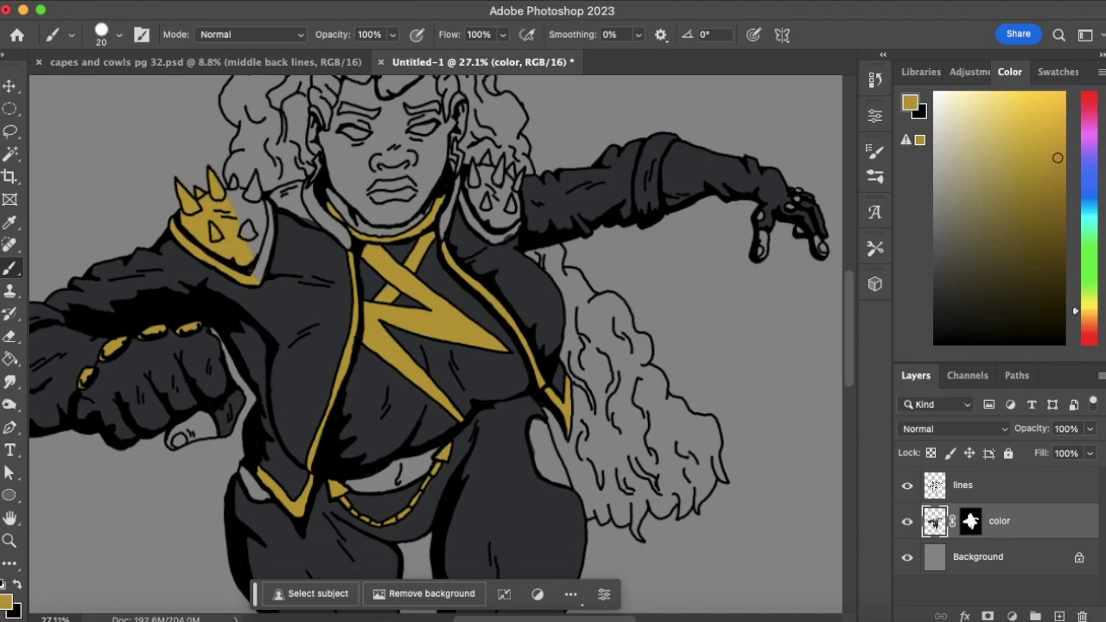
{"action": "mouse_move", "coordinate": [269, 237]}
{"action": "left_mouse_down"}
{"action": "mouse_move", "coordinate": [261, 259]}
{"action": "mouse_move", "coordinate": [252, 216]}
{"action": "mouse_move", "coordinate": [243, 233]}
{"action": "mouse_move", "coordinate": [267, 232]}
{"action": "mouse_move", "coordinate": [254, 179]}
{"action": "mouse_move", "coordinate": [250, 200]}
{"action": "left_mouse_up"}
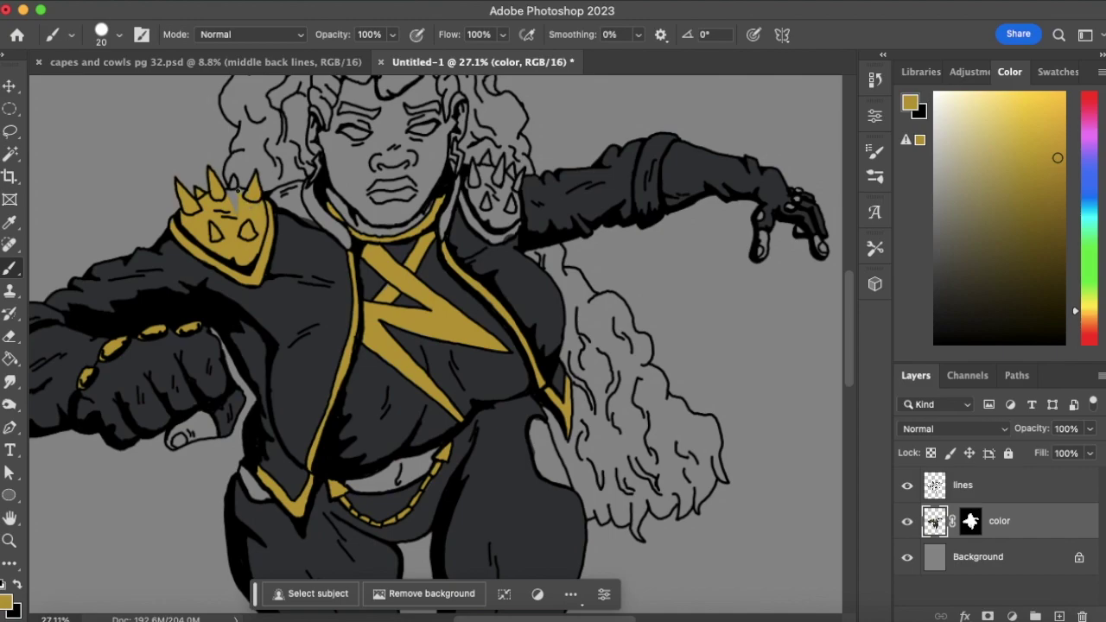
{"action": "mouse_move", "coordinate": [230, 190]}
{"action": "left_mouse_down"}
{"action": "mouse_move", "coordinate": [235, 202]}
{"action": "mouse_move", "coordinate": [313, 221]}
{"action": "mouse_move", "coordinate": [277, 192]}
{"action": "mouse_move", "coordinate": [299, 185]}
{"action": "mouse_move", "coordinate": [297, 194]}
{"action": "left_mouse_up"}
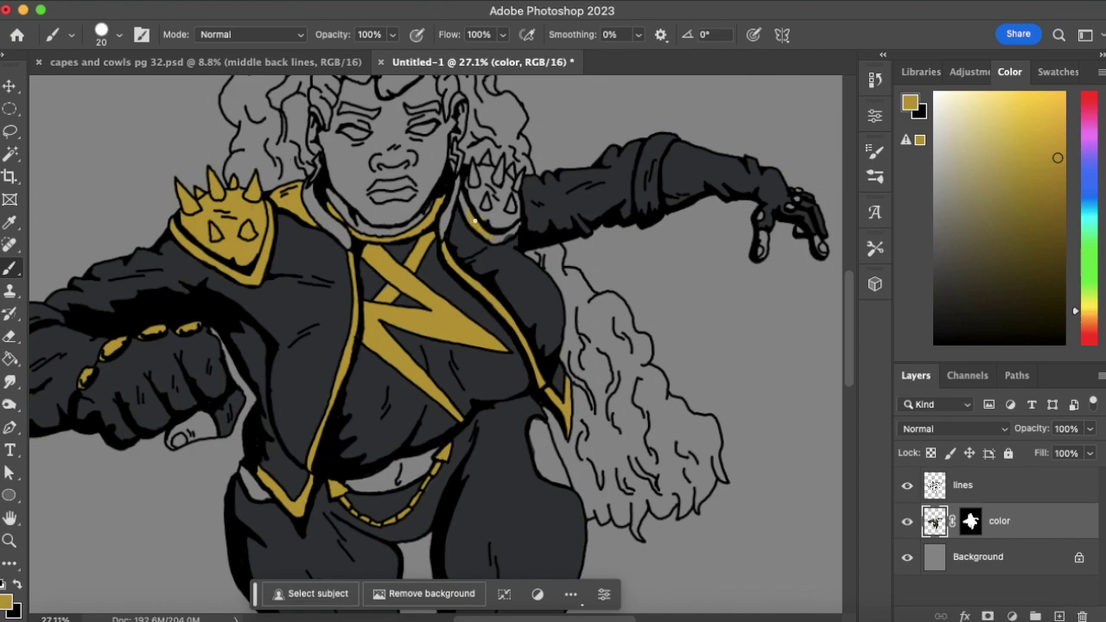
Paint the right shoulder pad and its spikes gold, filling the grey triangle
{"action": "left_click", "coordinate": [473, 179]}
{"action": "mouse_move", "coordinate": [472, 179]}
{"action": "left_mouse_down"}
{"action": "mouse_move", "coordinate": [488, 158]}
{"action": "mouse_move", "coordinate": [480, 167]}
{"action": "mouse_move", "coordinate": [498, 178]}
{"action": "left_mouse_up"}
{"action": "left_click", "coordinate": [486, 173]}
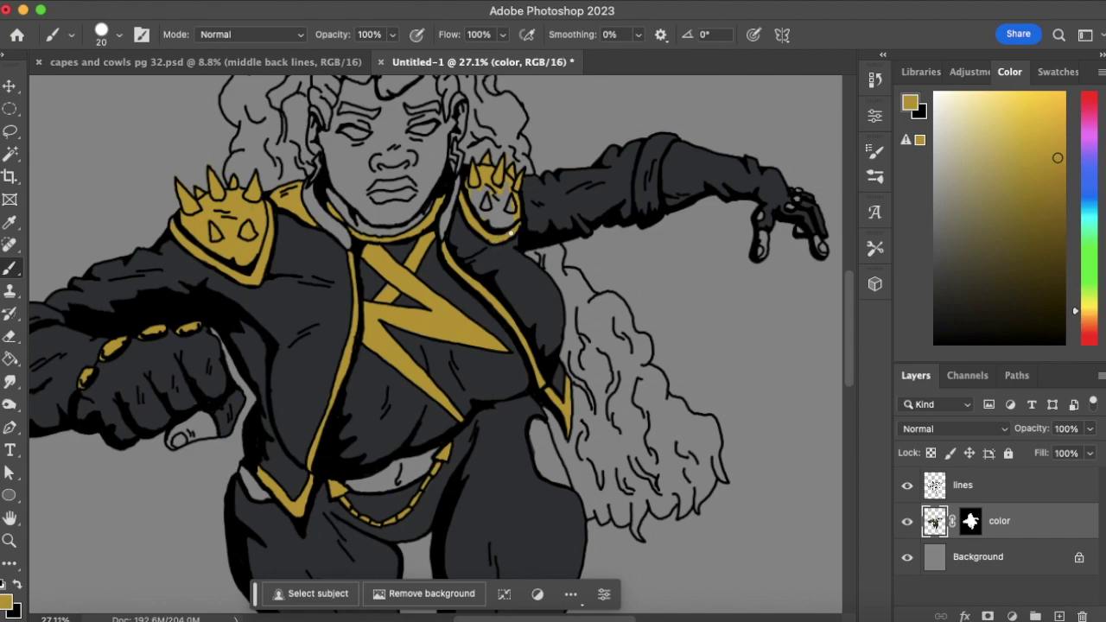
{"action": "mouse_move", "coordinate": [506, 196]}
{"action": "left_mouse_down"}
{"action": "mouse_move", "coordinate": [494, 232]}
{"action": "mouse_move", "coordinate": [475, 211]}
{"action": "left_mouse_up"}
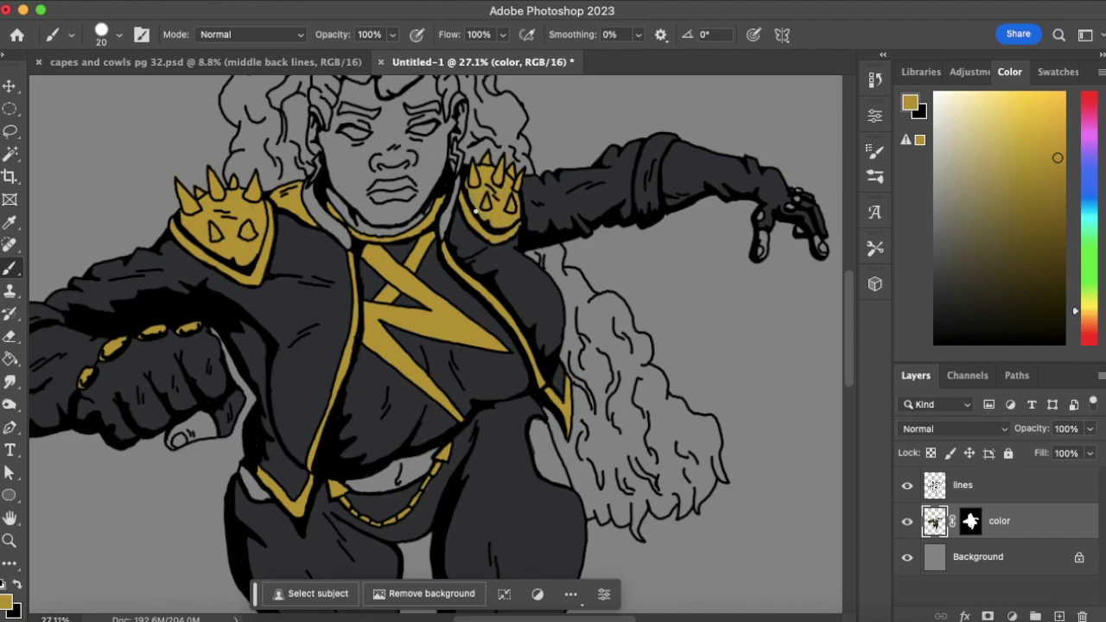
{"action": "left_click", "coordinate": [529, 180], "text": "alt"}
{"action": "left_click", "coordinate": [500, 208], "text": "alt"}
{"action": "scroll", "coordinate": [838, 279], "scroll_direction": "up", "scroll_amount": 2}
Pick a dark red and paint the inner collar edges on both sides of the neck
{"action": "scroll", "coordinate": [843, 291], "scroll_direction": "down", "scroll_amount": 5}
{"action": "scroll", "coordinate": [828, 311], "scroll_direction": "up", "scroll_amount": 5}
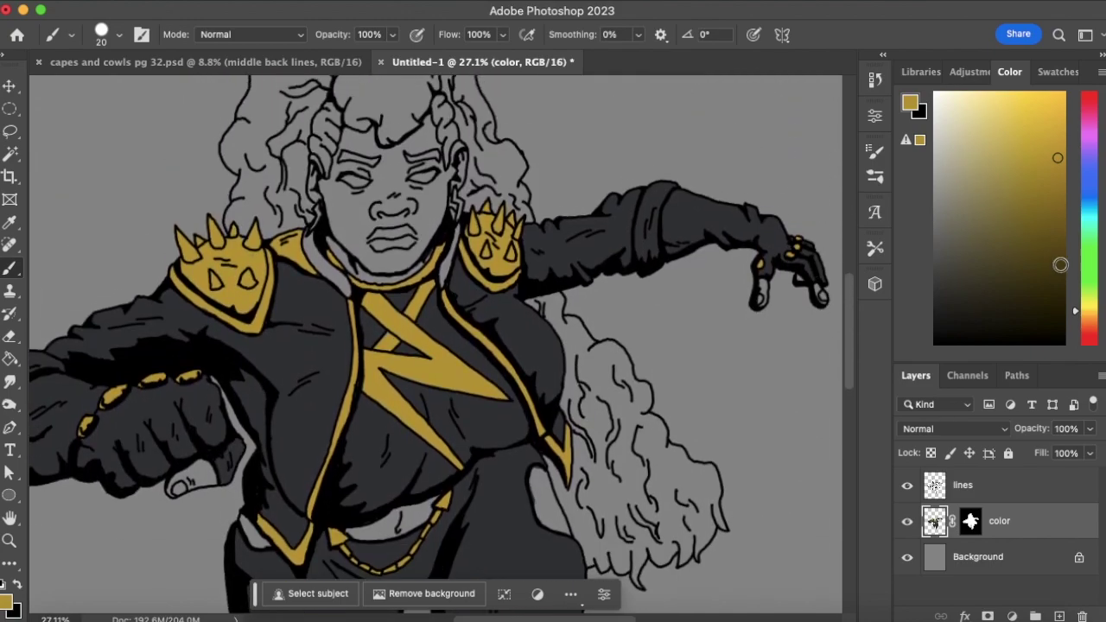
{"action": "left_click", "coordinate": [1090, 344]}
{"action": "left_click", "coordinate": [1059, 192]}
{"action": "mouse_move", "coordinate": [444, 274]}
{"action": "left_mouse_down"}
{"action": "mouse_move", "coordinate": [441, 289]}
{"action": "mouse_move", "coordinate": [458, 228]}
{"action": "left_mouse_up"}
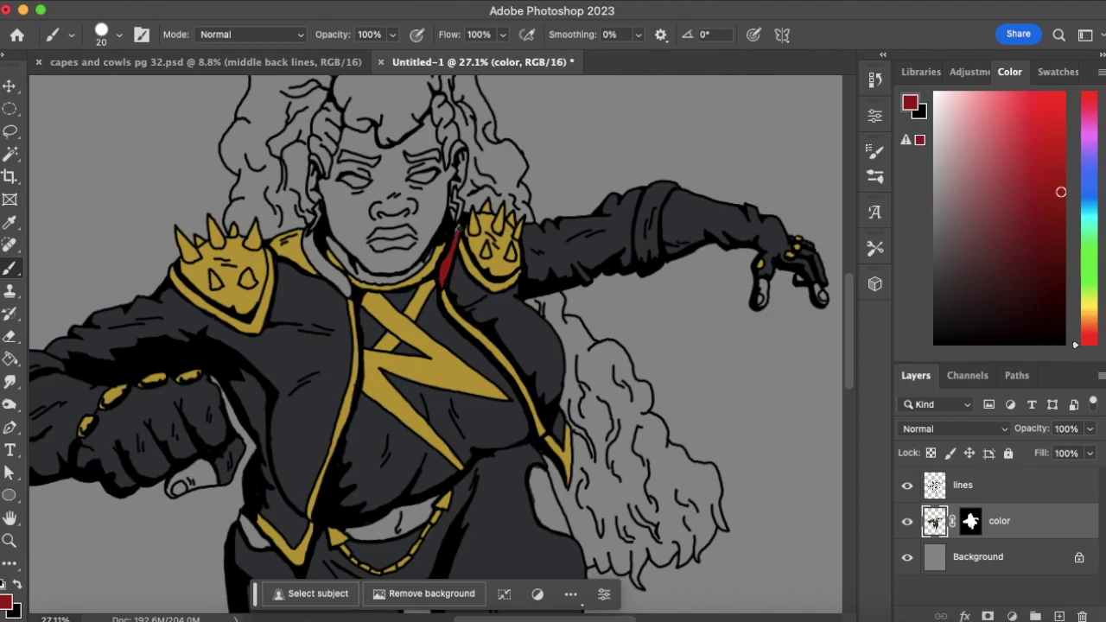
{"action": "mouse_move", "coordinate": [340, 280]}
{"action": "left_mouse_down"}
{"action": "mouse_move", "coordinate": [346, 296]}
{"action": "mouse_move", "coordinate": [349, 282]}
{"action": "mouse_move", "coordinate": [335, 273]}
{"action": "left_mouse_up"}
{"action": "mouse_move", "coordinate": [343, 282]}
{"action": "left_mouse_down"}
{"action": "mouse_move", "coordinate": [312, 256]}
{"action": "mouse_move", "coordinate": [339, 272]}
{"action": "mouse_move", "coordinate": [305, 245]}
{"action": "left_mouse_up"}
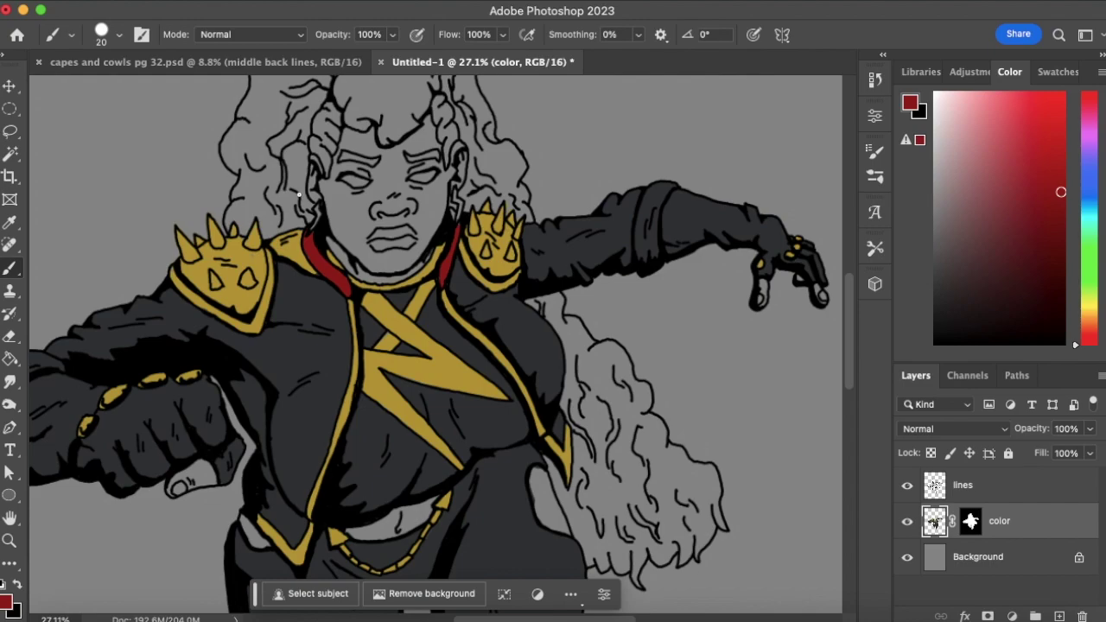
Choose a dark muted brown skin tone by shifting the hue toward orange-brown
{"action": "left_click", "coordinate": [506, 250], "text": "alt"}
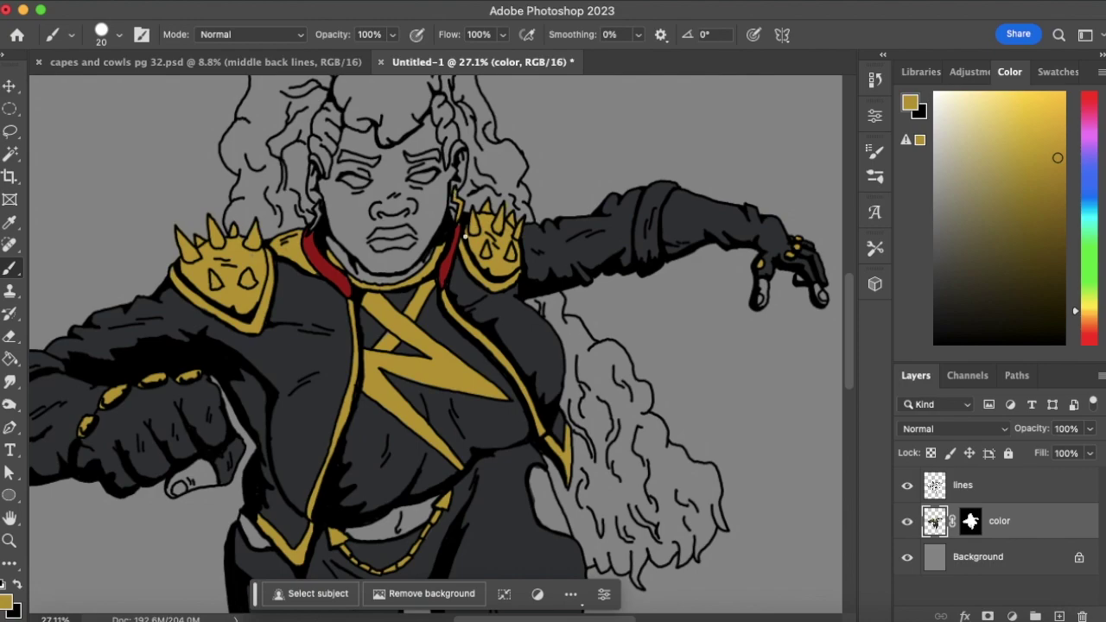
{"action": "left_click", "coordinate": [453, 222], "text": "alt"}
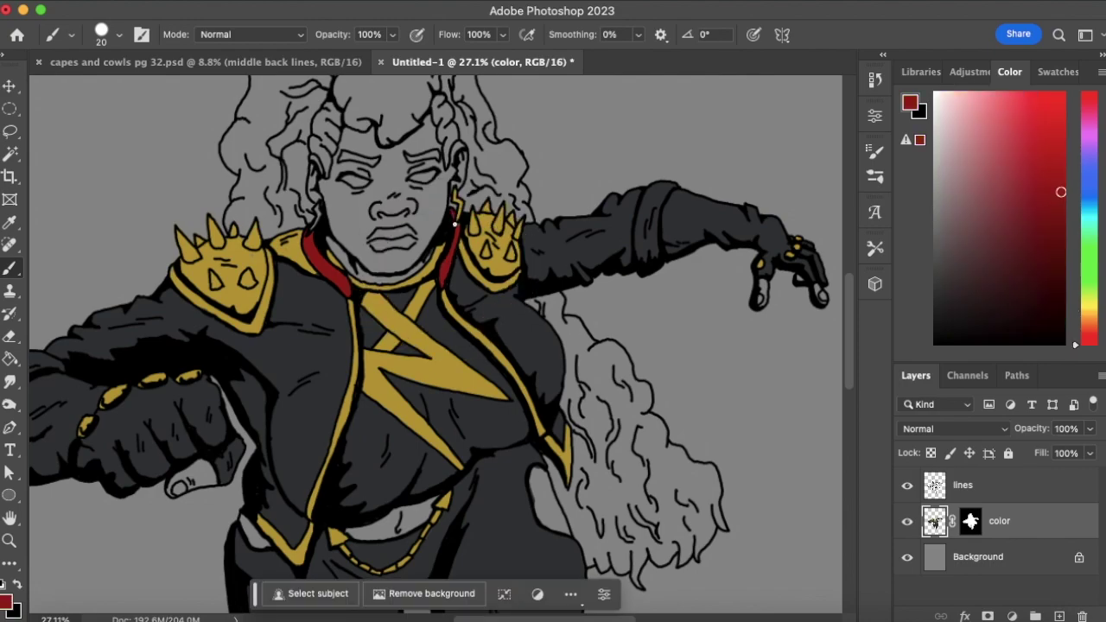
{"action": "left_click", "coordinate": [482, 216], "text": "alt"}
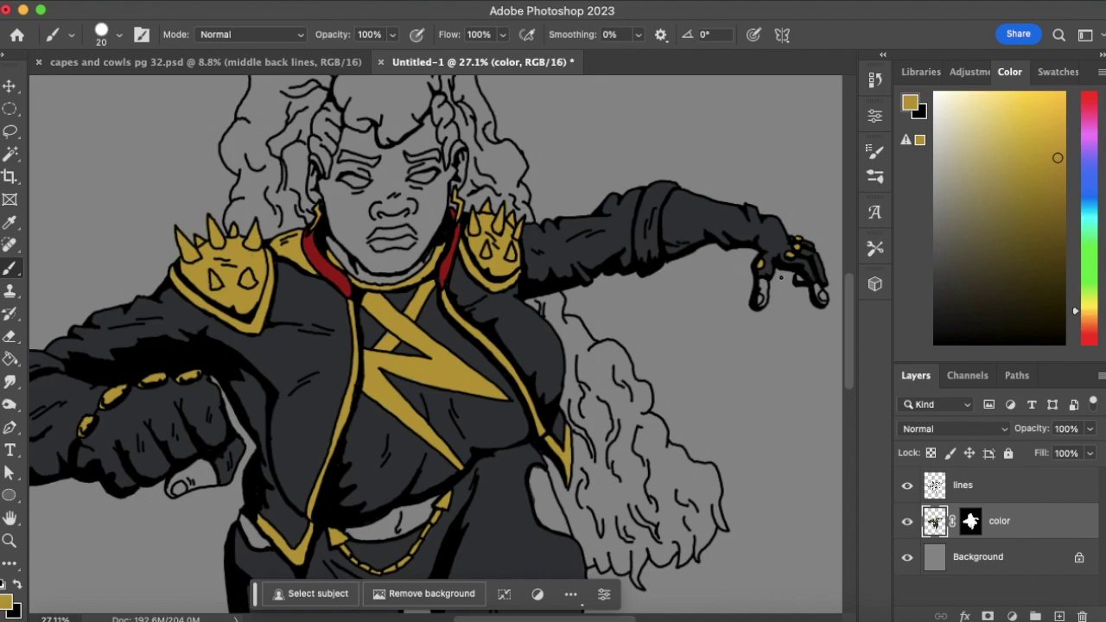
{"action": "left_click", "coordinate": [1092, 324]}
{"action": "left_click_drag", "start_coordinate": [1092, 325], "coordinate": [1094, 323]}
{"action": "left_click_drag", "start_coordinate": [971, 236], "coordinate": [1005, 253]}
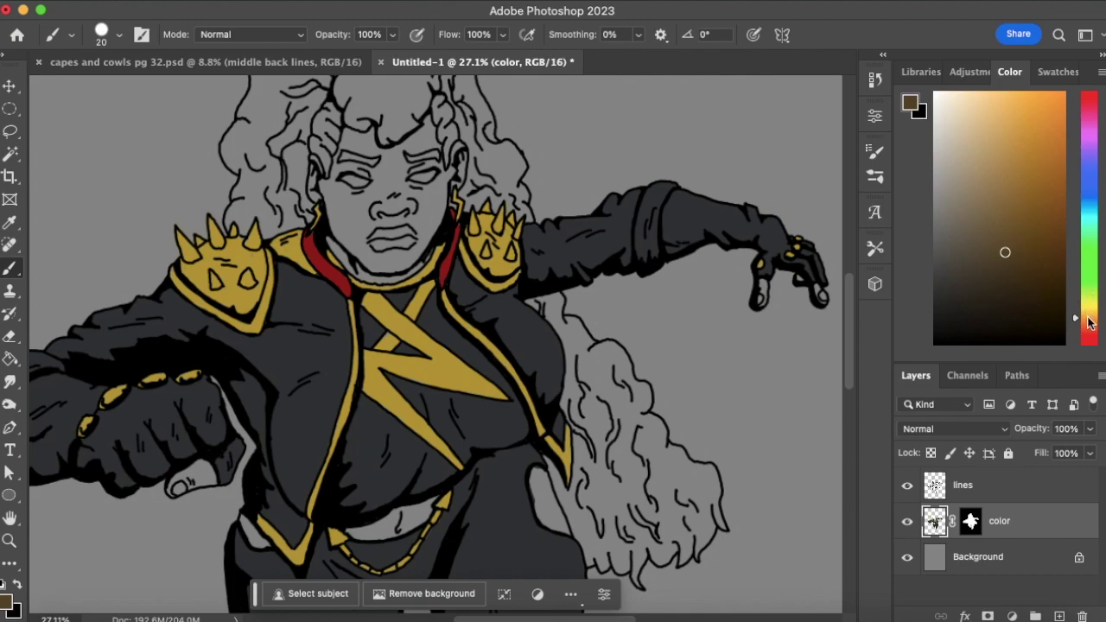
Brush dark brown over the cheek, jawline and around the left eye, checking the colour's values along the way
{"action": "left_click_drag", "start_coordinate": [1005, 251], "coordinate": [1007, 249]}
{"action": "mouse_move", "coordinate": [354, 255]}
{"action": "left_mouse_down"}
{"action": "mouse_move", "coordinate": [347, 223]}
{"action": "mouse_move", "coordinate": [353, 261]}
{"action": "mouse_move", "coordinate": [330, 235]}
{"action": "mouse_move", "coordinate": [330, 245]}
{"action": "mouse_move", "coordinate": [365, 278]}
{"action": "mouse_move", "coordinate": [347, 228]}
{"action": "mouse_move", "coordinate": [356, 263]}
{"action": "left_mouse_up"}
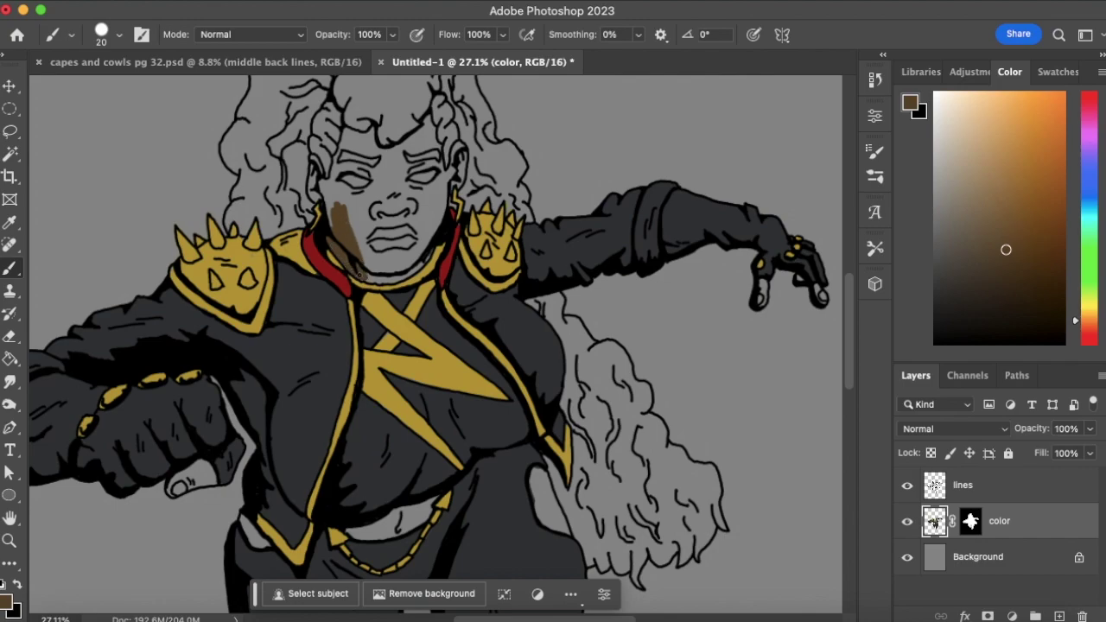
{"action": "left_click_drag", "start_coordinate": [338, 215], "coordinate": [334, 209]}
{"action": "left_click", "coordinate": [910, 103]}
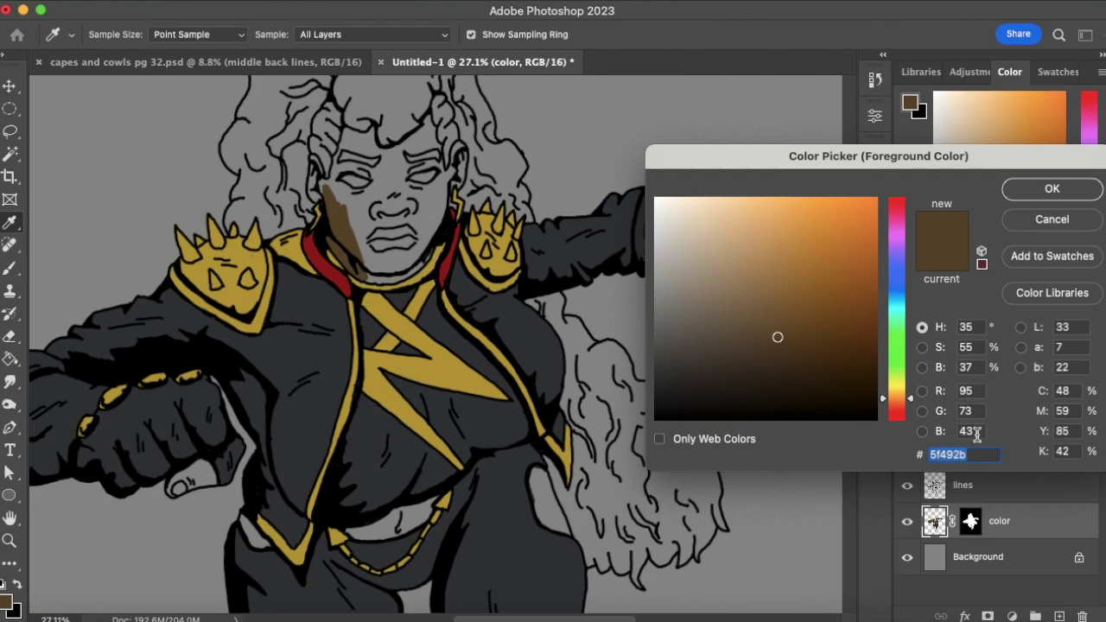
{"action": "left_click", "coordinate": [1052, 220]}
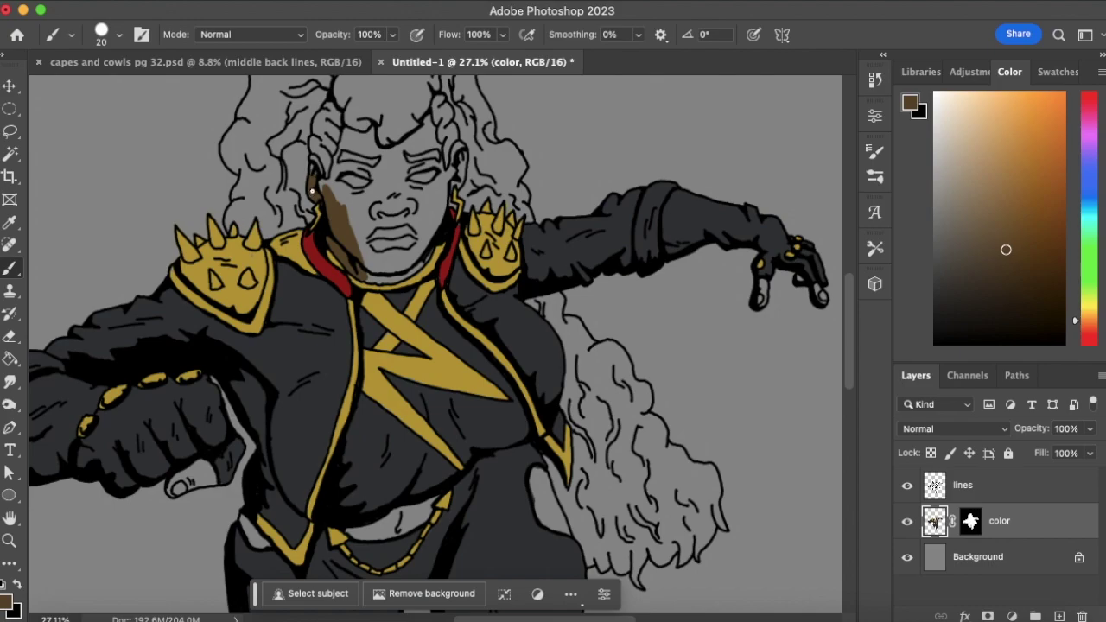
{"action": "mouse_move", "coordinate": [316, 159]}
{"action": "left_mouse_down"}
{"action": "mouse_move", "coordinate": [377, 270]}
{"action": "mouse_move", "coordinate": [382, 256]}
{"action": "mouse_move", "coordinate": [368, 278]}
{"action": "left_mouse_up"}
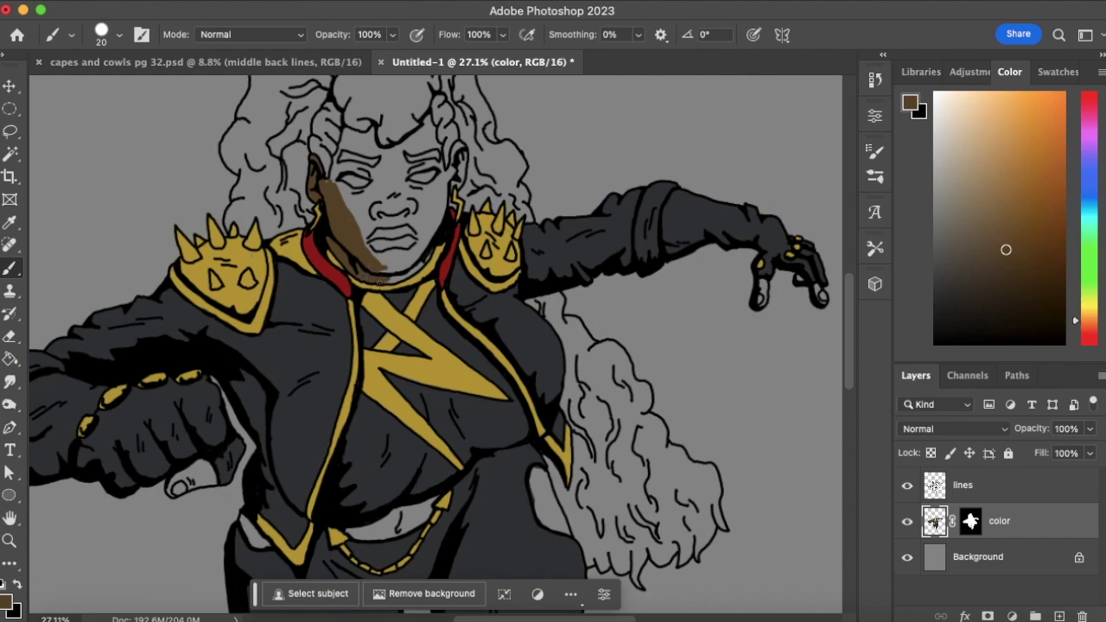
{"action": "mouse_move", "coordinate": [399, 279]}
{"action": "left_mouse_down"}
{"action": "mouse_move", "coordinate": [431, 250]}
{"action": "mouse_move", "coordinate": [394, 278]}
{"action": "mouse_move", "coordinate": [416, 257]}
{"action": "mouse_move", "coordinate": [369, 269]}
{"action": "mouse_move", "coordinate": [429, 246]}
{"action": "mouse_move", "coordinate": [407, 266]}
{"action": "mouse_move", "coordinate": [369, 257]}
{"action": "mouse_move", "coordinate": [340, 206]}
{"action": "left_mouse_up"}
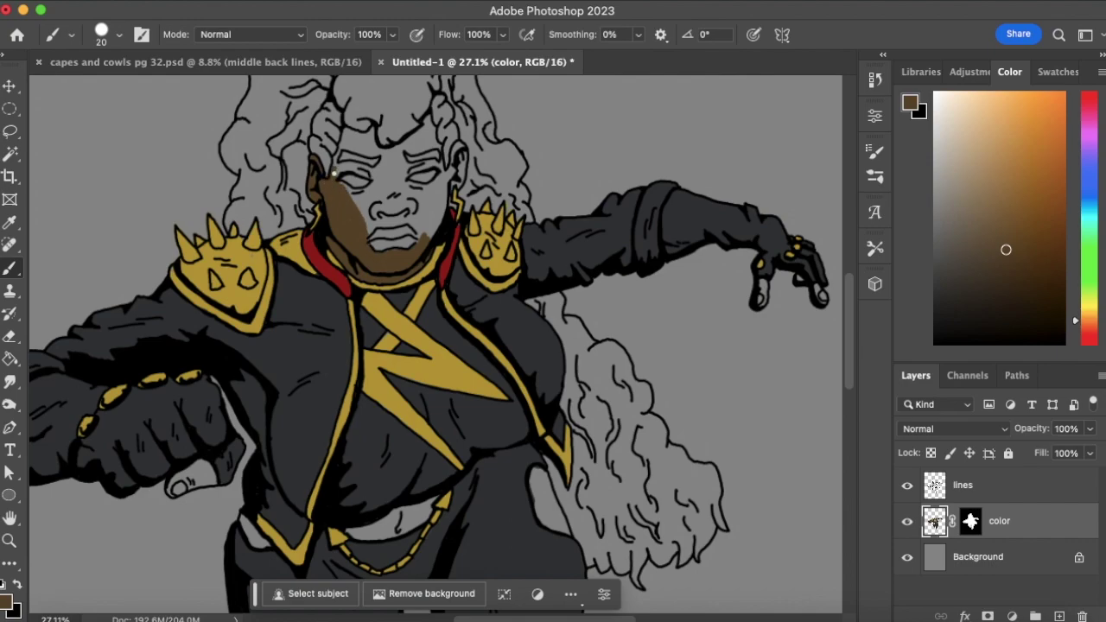
{"action": "mouse_move", "coordinate": [349, 215]}
{"action": "left_mouse_down"}
{"action": "mouse_move", "coordinate": [343, 185]}
{"action": "mouse_move", "coordinate": [359, 197]}
{"action": "mouse_move", "coordinate": [376, 188]}
{"action": "mouse_move", "coordinate": [344, 184]}
{"action": "mouse_move", "coordinate": [371, 213]}
{"action": "mouse_move", "coordinate": [351, 200]}
{"action": "mouse_move", "coordinate": [372, 222]}
{"action": "mouse_move", "coordinate": [368, 235]}
{"action": "mouse_move", "coordinate": [402, 220]}
{"action": "mouse_move", "coordinate": [370, 210]}
{"action": "mouse_move", "coordinate": [375, 187]}
{"action": "mouse_move", "coordinate": [384, 214]}
{"action": "mouse_move", "coordinate": [389, 197]}
{"action": "mouse_move", "coordinate": [419, 229]}
{"action": "mouse_move", "coordinate": [398, 222]}
{"action": "mouse_move", "coordinate": [422, 249]}
{"action": "mouse_move", "coordinate": [400, 191]}
{"action": "mouse_move", "coordinate": [396, 220]}
{"action": "mouse_move", "coordinate": [386, 161]}
{"action": "mouse_move", "coordinate": [393, 207]}
{"action": "mouse_move", "coordinate": [423, 229]}
{"action": "mouse_move", "coordinate": [428, 206]}
{"action": "mouse_move", "coordinate": [429, 240]}
{"action": "mouse_move", "coordinate": [446, 190]}
{"action": "mouse_move", "coordinate": [431, 217]}
{"action": "mouse_move", "coordinate": [425, 130]}
{"action": "mouse_move", "coordinate": [451, 174]}
{"action": "mouse_move", "coordinate": [459, 145]}
{"action": "mouse_move", "coordinate": [461, 180]}
{"action": "left_mouse_up"}
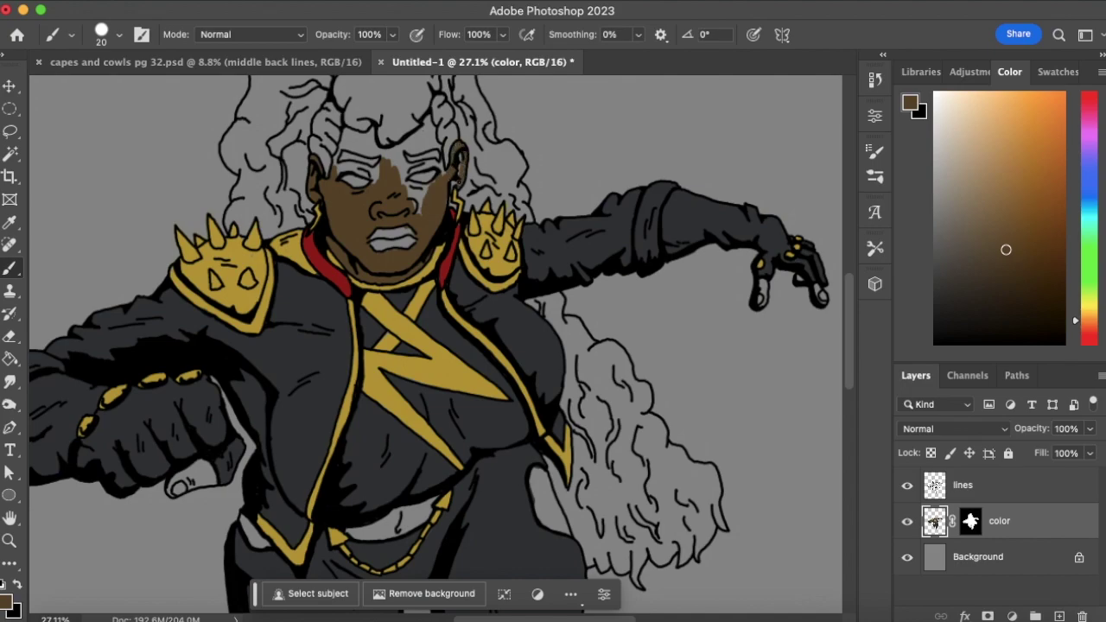
Fill the light patches by the right ear, cheek and eyebrow, and paint both hands' bare fingers brown
{"action": "left_click_drag", "start_coordinate": [456, 183], "coordinate": [451, 189]}
{"action": "mouse_move", "coordinate": [433, 184]}
{"action": "left_mouse_down"}
{"action": "mouse_move", "coordinate": [418, 213]}
{"action": "mouse_move", "coordinate": [423, 195]}
{"action": "left_mouse_up"}
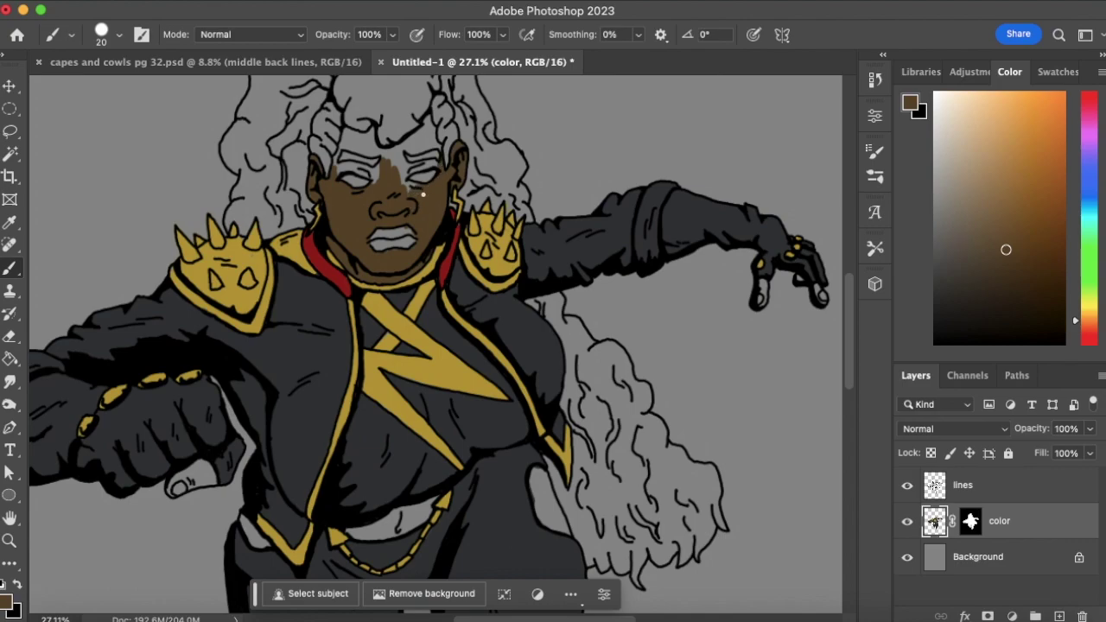
{"action": "mouse_move", "coordinate": [413, 182]}
{"action": "left_mouse_down"}
{"action": "mouse_move", "coordinate": [361, 153]}
{"action": "mouse_move", "coordinate": [345, 156]}
{"action": "mouse_move", "coordinate": [337, 176]}
{"action": "mouse_move", "coordinate": [347, 166]}
{"action": "mouse_move", "coordinate": [379, 184]}
{"action": "mouse_move", "coordinate": [349, 162]}
{"action": "mouse_move", "coordinate": [382, 171]}
{"action": "mouse_move", "coordinate": [338, 163]}
{"action": "mouse_move", "coordinate": [345, 140]}
{"action": "mouse_move", "coordinate": [380, 154]}
{"action": "mouse_move", "coordinate": [346, 130]}
{"action": "mouse_move", "coordinate": [345, 144]}
{"action": "mouse_move", "coordinate": [364, 148]}
{"action": "mouse_move", "coordinate": [371, 130]}
{"action": "mouse_move", "coordinate": [384, 153]}
{"action": "mouse_move", "coordinate": [374, 146]}
{"action": "mouse_move", "coordinate": [401, 166]}
{"action": "mouse_move", "coordinate": [399, 148]}
{"action": "mouse_move", "coordinate": [397, 174]}
{"action": "mouse_move", "coordinate": [430, 137]}
{"action": "left_mouse_up"}
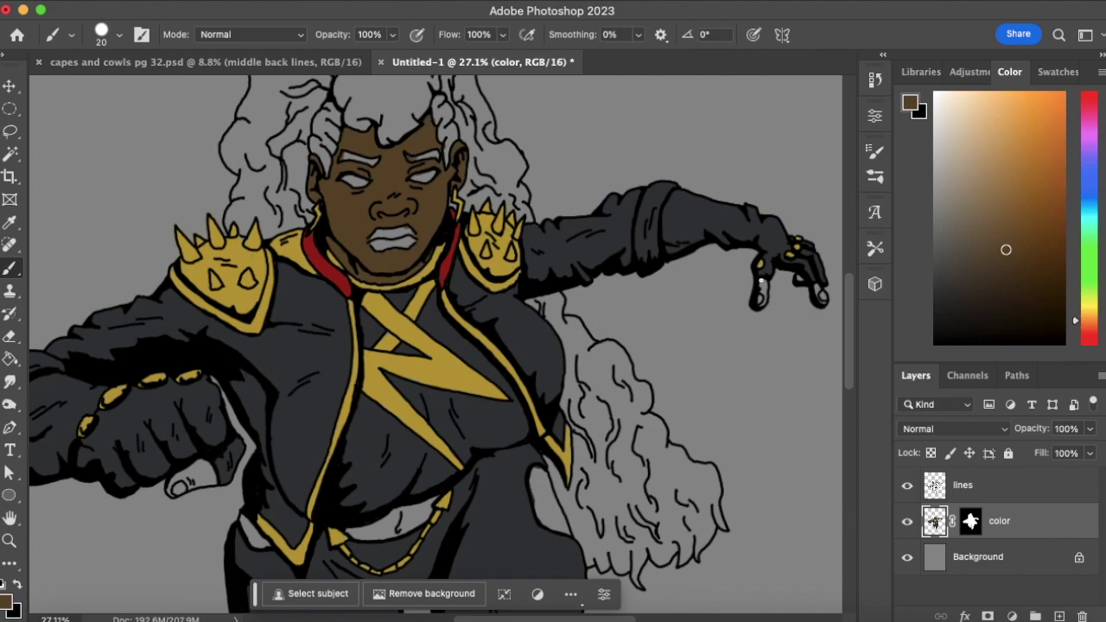
{"action": "left_click_drag", "start_coordinate": [760, 303], "coordinate": [762, 277]}
{"action": "mouse_move", "coordinate": [170, 489]}
{"action": "left_mouse_down"}
{"action": "mouse_move", "coordinate": [197, 469]}
{"action": "mouse_move", "coordinate": [180, 475]}
{"action": "mouse_move", "coordinate": [209, 471]}
{"action": "mouse_move", "coordinate": [194, 485]}
{"action": "mouse_move", "coordinate": [214, 484]}
{"action": "left_mouse_up"}
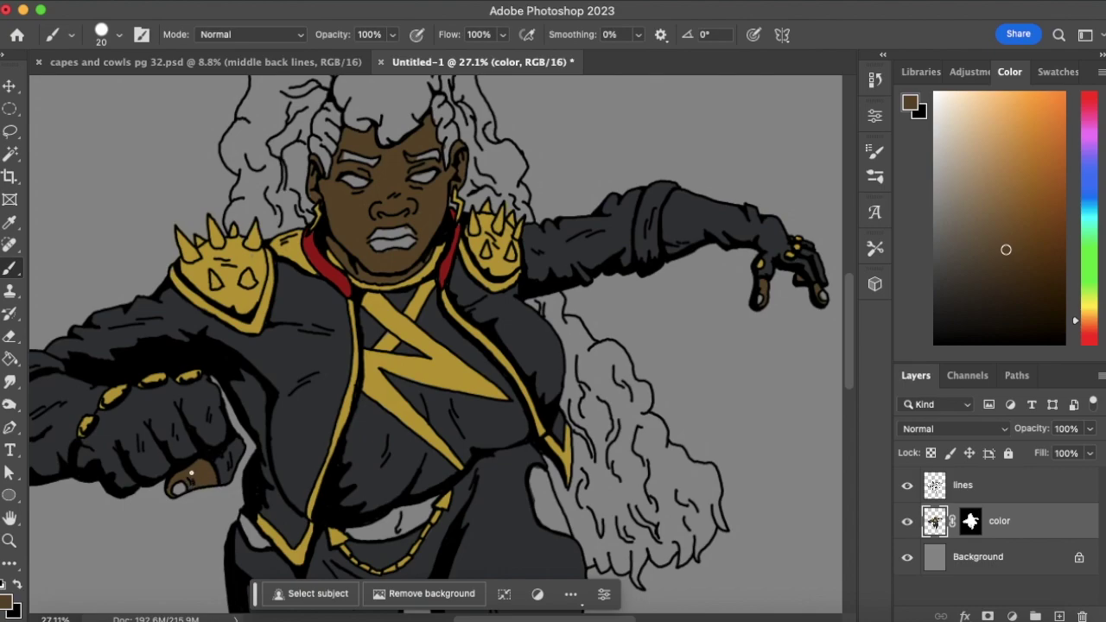
Fill the light grey gaps at the hip, waist and thigh edge with brown skin tone
{"action": "scroll", "coordinate": [363, 449], "scroll_direction": "down", "scroll_amount": 5}
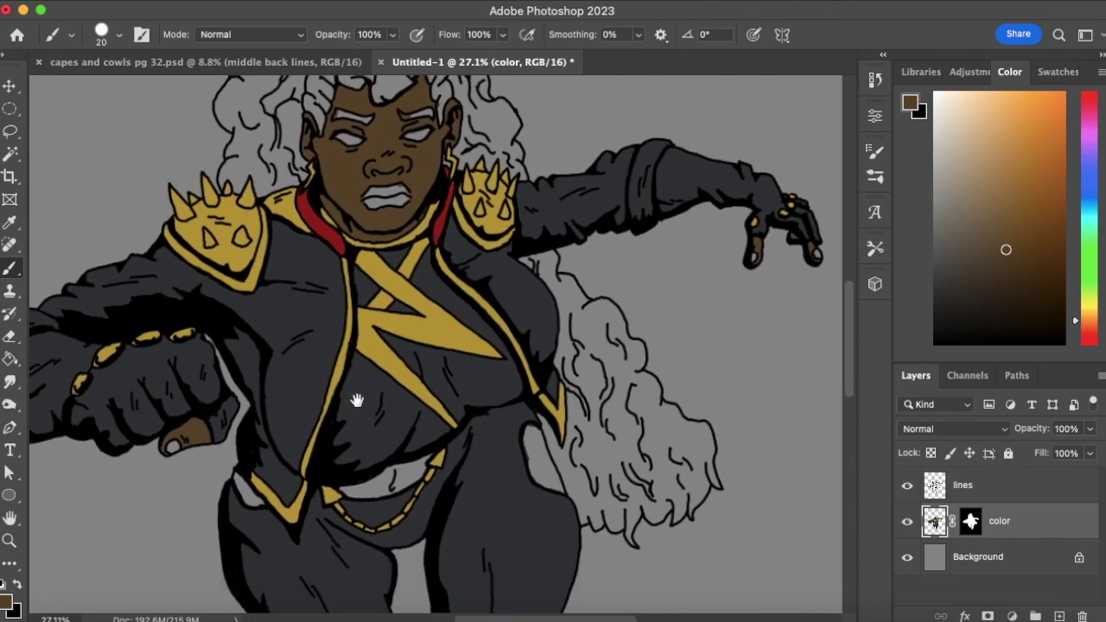
{"action": "mouse_move", "coordinate": [244, 378]}
{"action": "left_mouse_down"}
{"action": "mouse_move", "coordinate": [235, 362]}
{"action": "mouse_move", "coordinate": [248, 385]}
{"action": "left_mouse_up"}
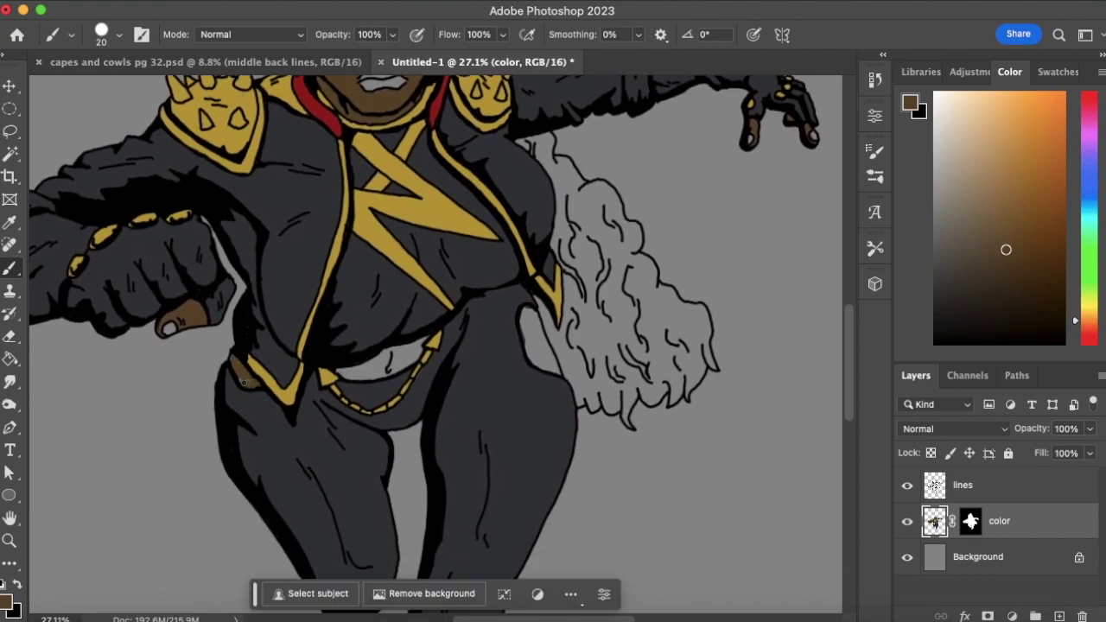
{"action": "mouse_move", "coordinate": [354, 370]}
{"action": "left_mouse_down"}
{"action": "mouse_move", "coordinate": [342, 372]}
{"action": "mouse_move", "coordinate": [384, 371]}
{"action": "mouse_move", "coordinate": [394, 362]}
{"action": "mouse_move", "coordinate": [363, 368]}
{"action": "mouse_move", "coordinate": [423, 339]}
{"action": "mouse_move", "coordinate": [398, 368]}
{"action": "mouse_move", "coordinate": [409, 347]}
{"action": "left_mouse_up"}
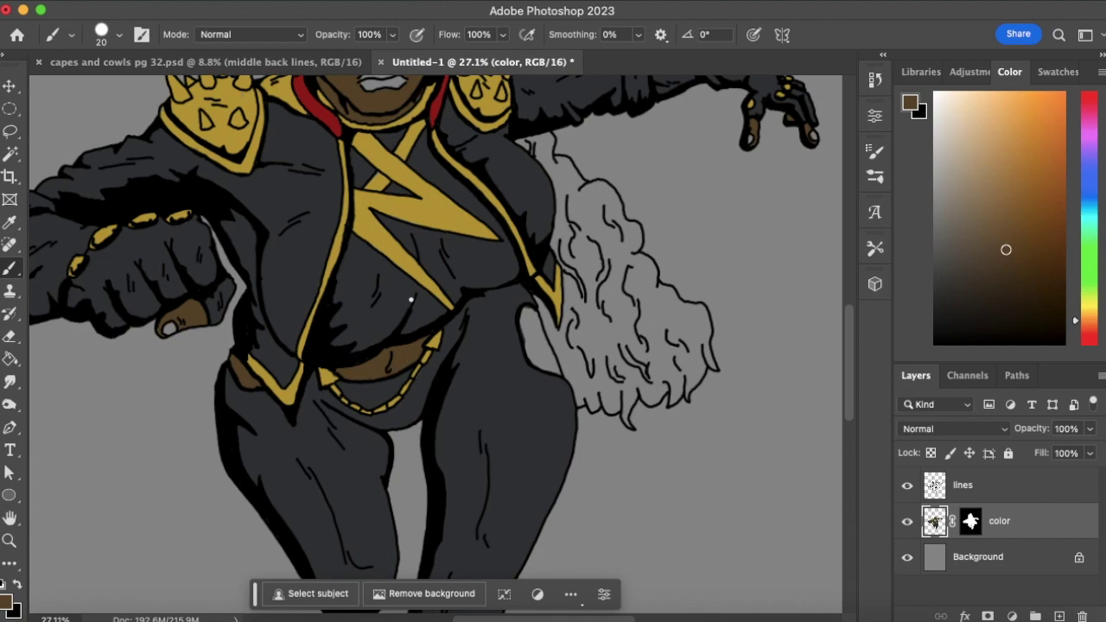
{"action": "mouse_move", "coordinate": [539, 345]}
{"action": "left_mouse_down"}
{"action": "mouse_move", "coordinate": [523, 316]}
{"action": "mouse_move", "coordinate": [534, 362]}
{"action": "mouse_move", "coordinate": [548, 370]}
{"action": "mouse_move", "coordinate": [536, 366]}
{"action": "mouse_move", "coordinate": [548, 354]}
{"action": "mouse_move", "coordinate": [529, 312]}
{"action": "left_mouse_up"}
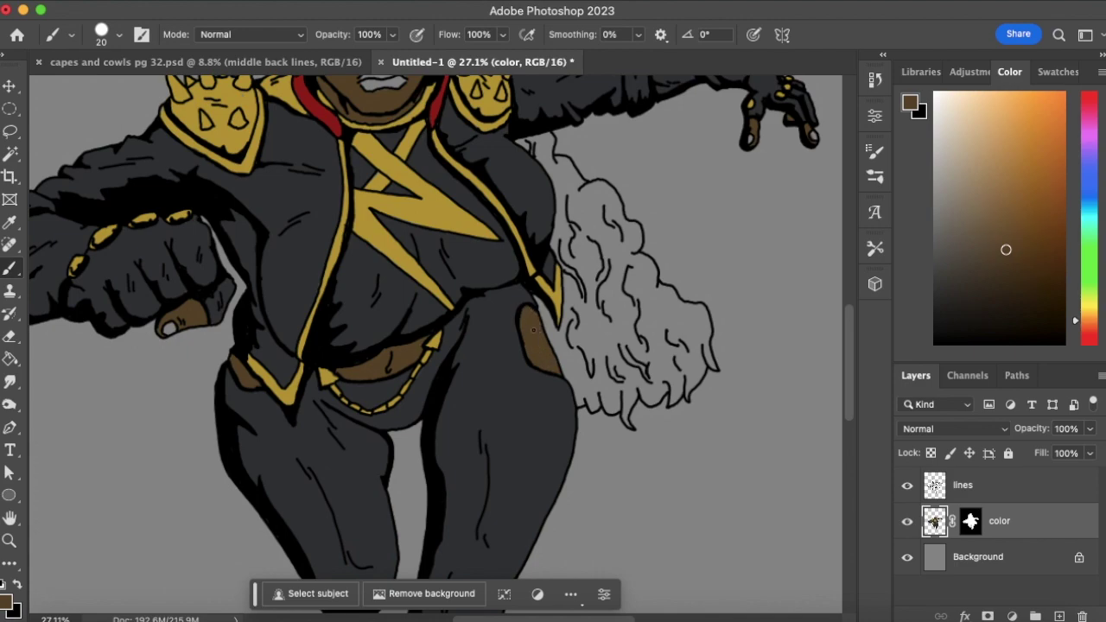
Zoom in on the fist and darken its light thumbnail and the other hand's fingernail with charcoal
{"action": "left_click", "coordinate": [9, 540]}
{"action": "left_click_drag", "start_coordinate": [407, 335], "coordinate": [347, 386]}
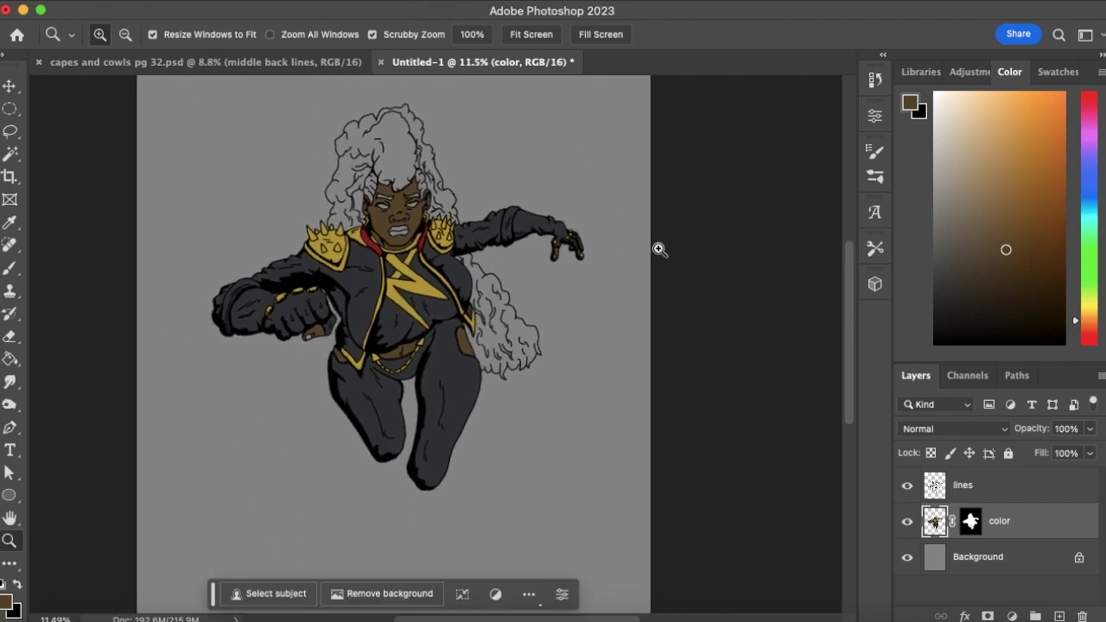
{"action": "mouse_move", "coordinate": [314, 316]}
{"action": "left_mouse_down"}
{"action": "mouse_move", "coordinate": [383, 329]}
{"action": "mouse_move", "coordinate": [395, 302]}
{"action": "left_mouse_up"}
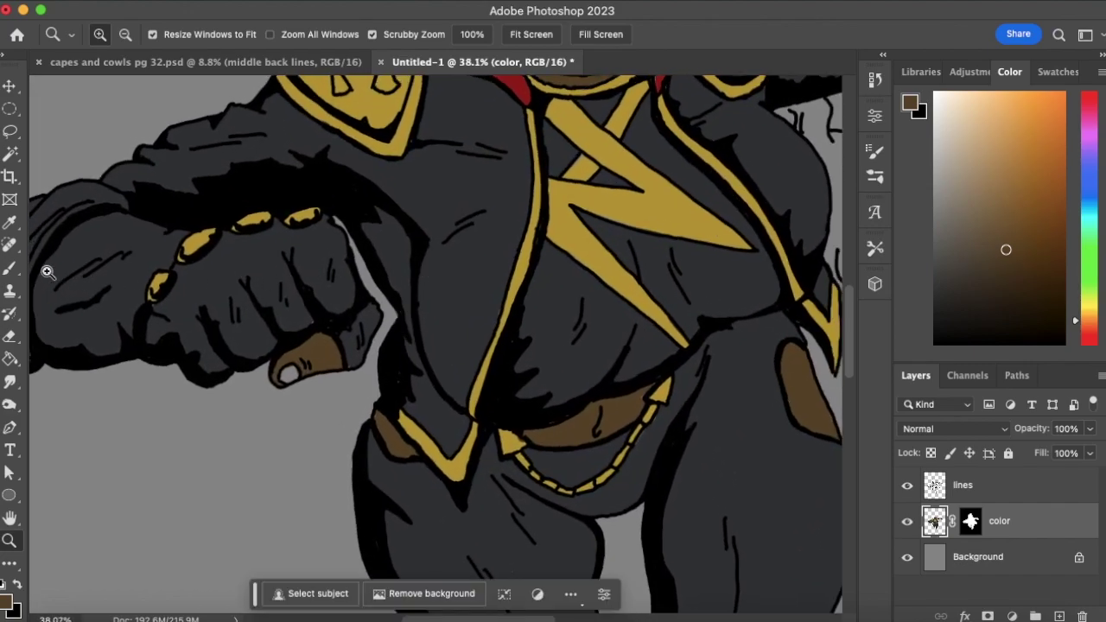
{"action": "left_click", "coordinate": [10, 270]}
{"action": "left_click", "coordinate": [450, 295], "text": "alt"}
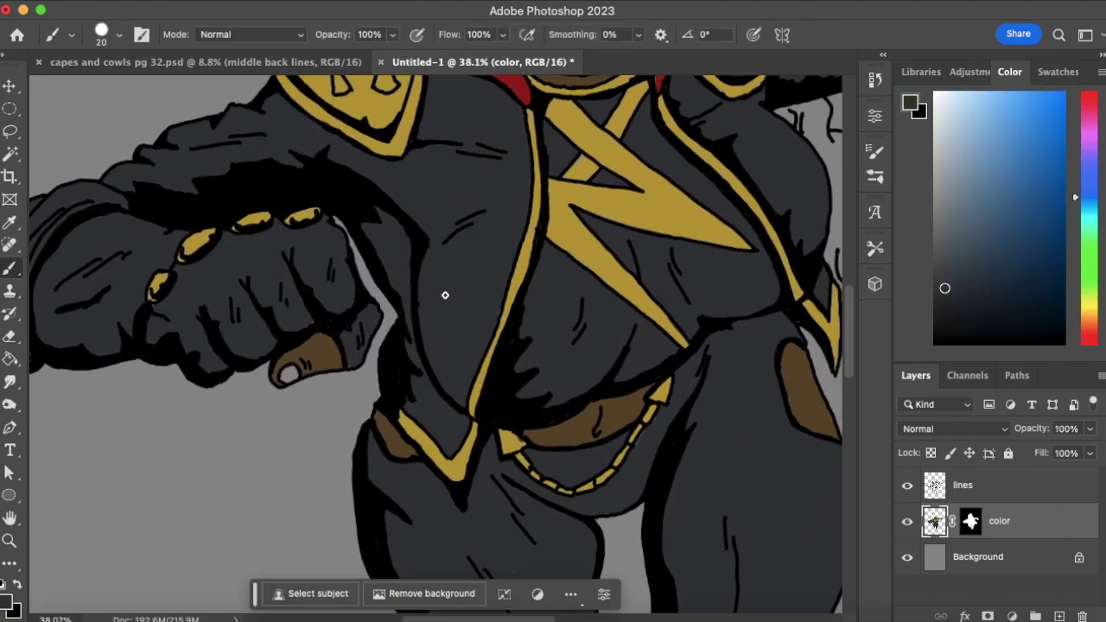
{"action": "left_click_drag", "start_coordinate": [295, 356], "coordinate": [290, 372]}
{"action": "left_click", "coordinate": [374, 321]}
{"action": "scroll", "coordinate": [494, 351], "scroll_direction": "right", "scroll_amount": 10}
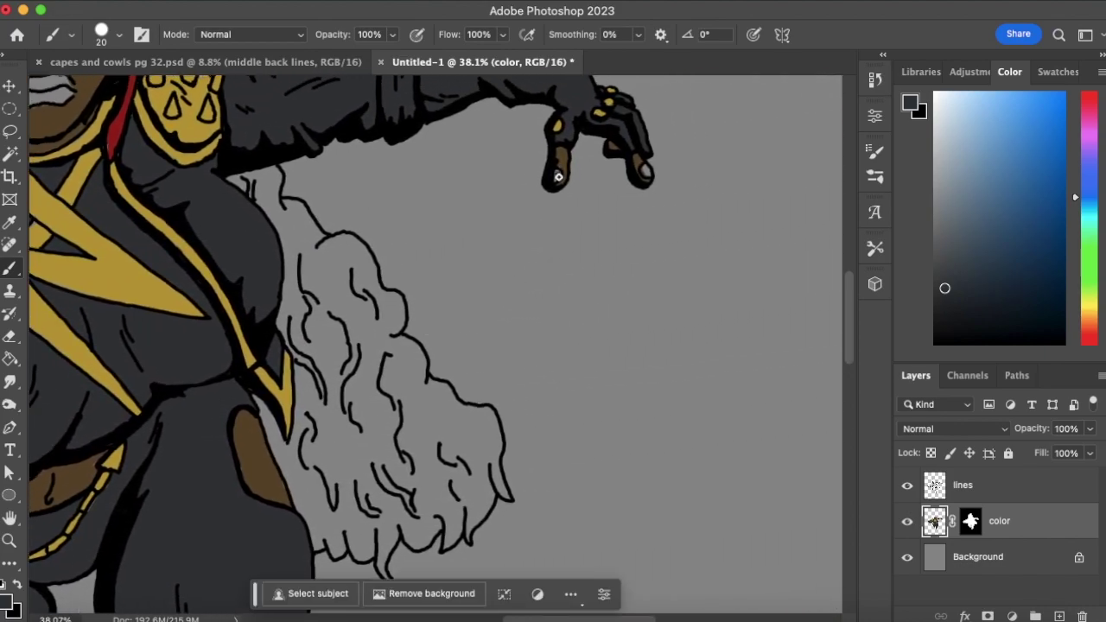
{"action": "left_click_drag", "start_coordinate": [645, 173], "coordinate": [650, 162]}
Zoom in on the character's face for closer painting
{"action": "left_click", "coordinate": [9, 540]}
{"action": "left_click_drag", "start_coordinate": [327, 355], "coordinate": [276, 396]}
{"action": "left_click_drag", "start_coordinate": [209, 277], "coordinate": [304, 279]}
{"action": "left_click", "coordinate": [10, 268]}
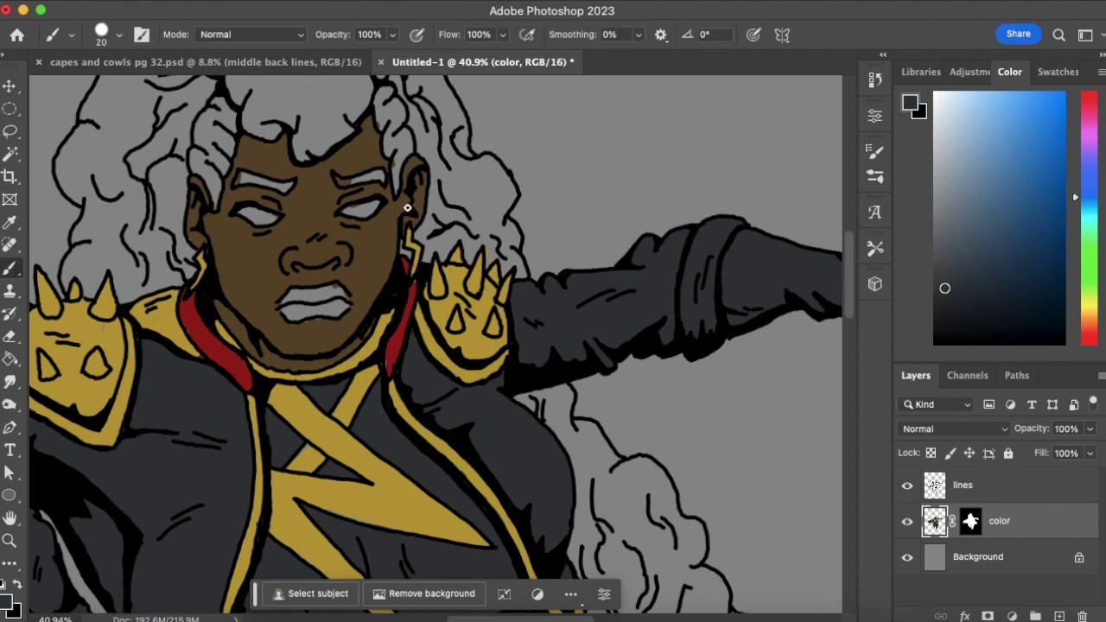
Shift the sampled skin brown to a darker reddish brown and paint the lips with it
{"action": "left_click", "coordinate": [381, 271], "text": "alt"}
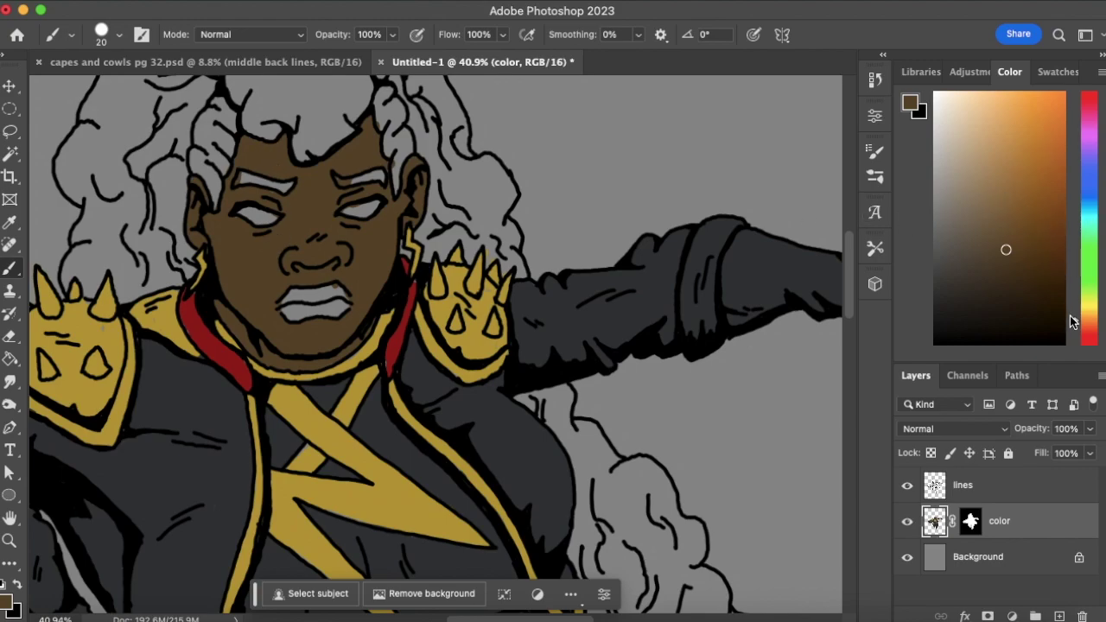
{"action": "left_click_drag", "start_coordinate": [1077, 325], "coordinate": [1076, 327]}
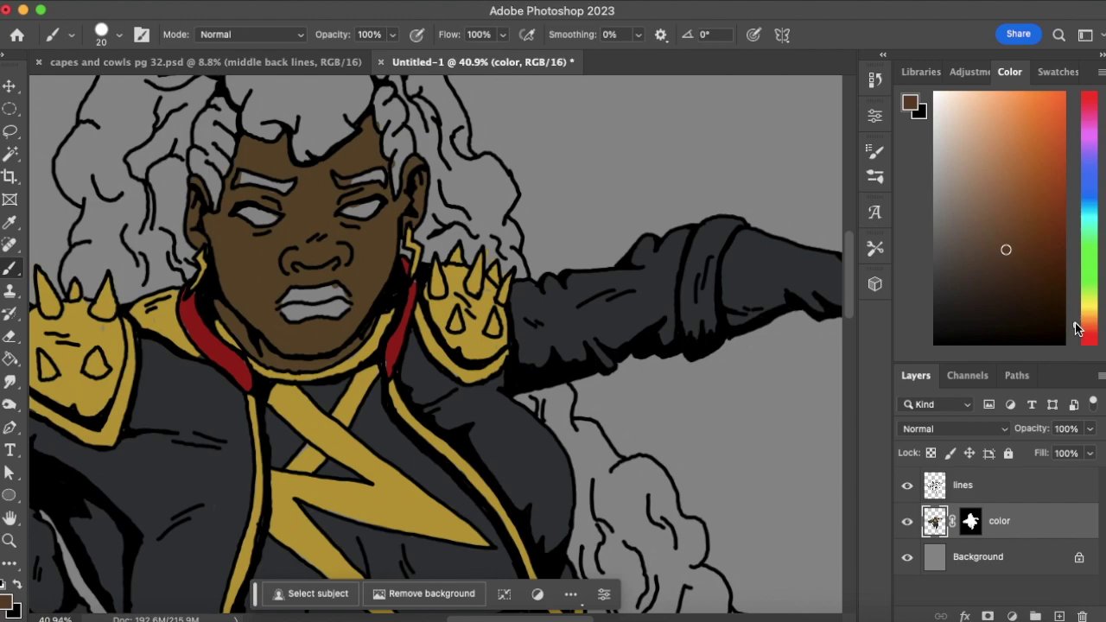
{"action": "mouse_move", "coordinate": [1011, 267]}
{"action": "left_mouse_down"}
{"action": "mouse_move", "coordinate": [1010, 249]}
{"action": "mouse_move", "coordinate": [1013, 262]}
{"action": "left_mouse_up"}
{"action": "mouse_move", "coordinate": [282, 309]}
{"action": "left_mouse_down"}
{"action": "mouse_move", "coordinate": [316, 312]}
{"action": "mouse_move", "coordinate": [295, 307]}
{"action": "mouse_move", "coordinate": [346, 309]}
{"action": "mouse_move", "coordinate": [286, 302]}
{"action": "mouse_move", "coordinate": [295, 292]}
{"action": "mouse_move", "coordinate": [345, 297]}
{"action": "left_mouse_up"}
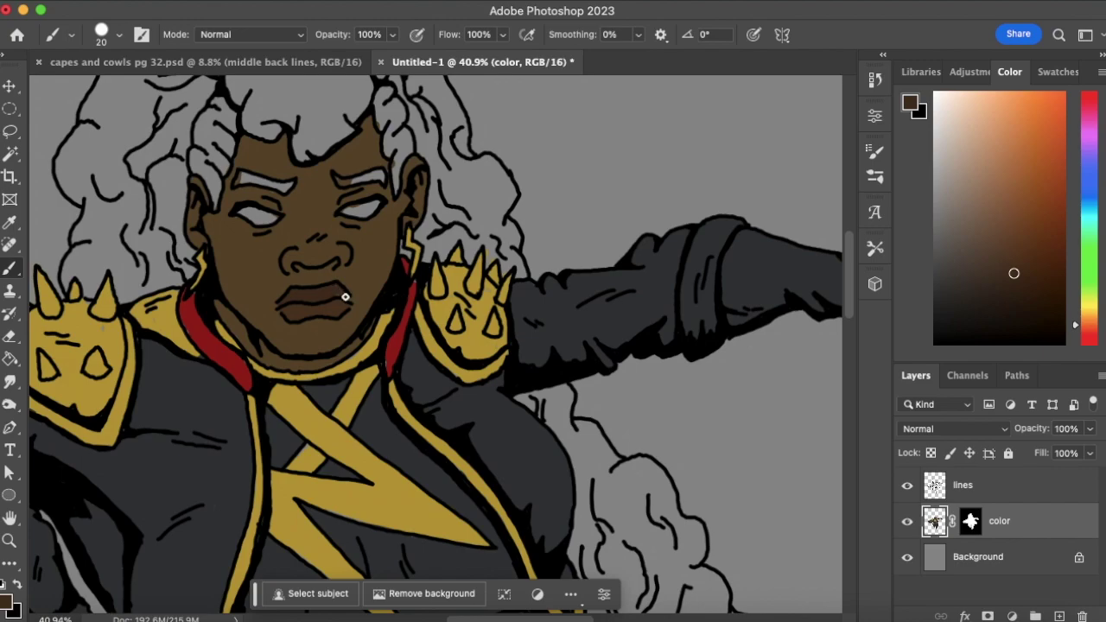
{"action": "key", "text": "z"}
{"action": "left_click_drag", "start_coordinate": [380, 357], "coordinate": [595, 225]}
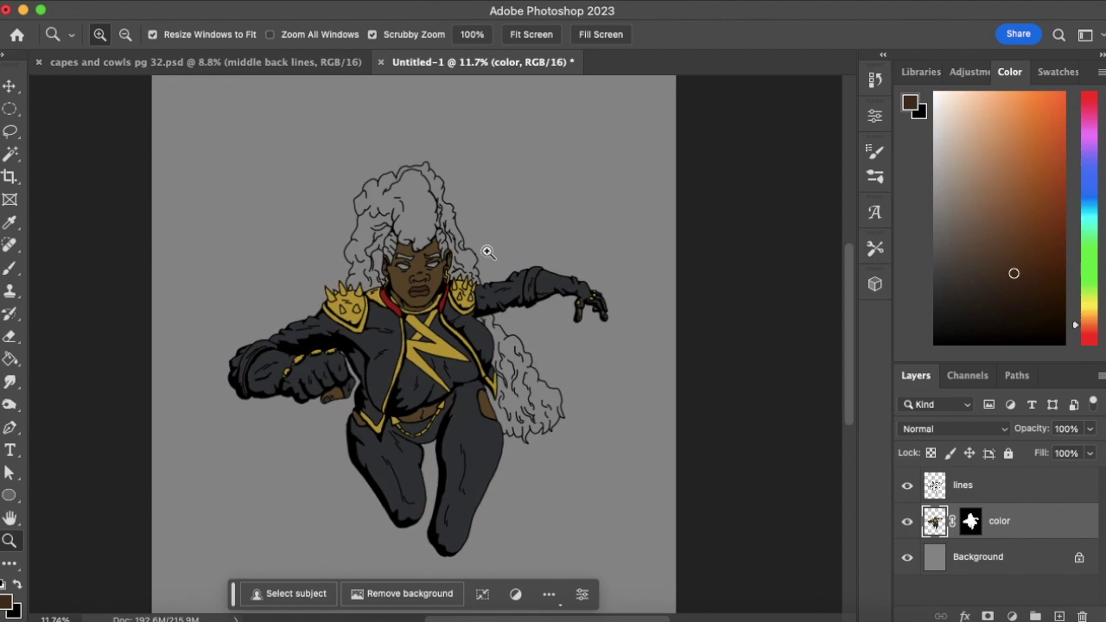
Set the colour to white and paint the left side of the hair with a size-60 brush
{"action": "left_click_drag", "start_coordinate": [472, 256], "coordinate": [476, 254]}
{"action": "left_click", "coordinate": [935, 95]}
{"action": "left_click_drag", "start_coordinate": [389, 252], "coordinate": [421, 227]}
{"action": "key", "text": "b"}
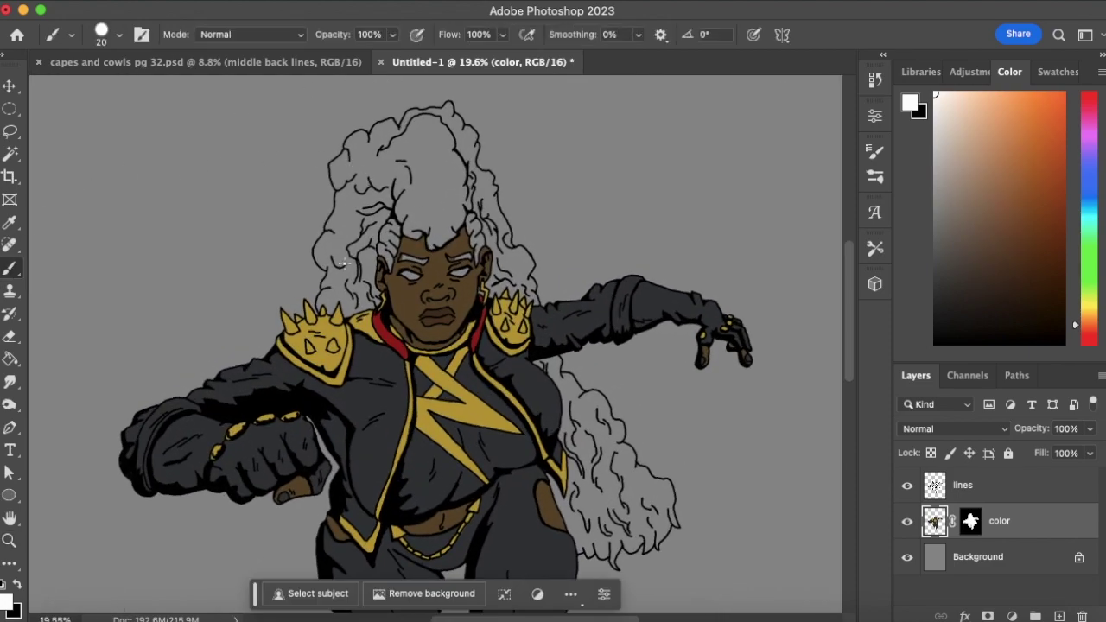
{"action": "key", "text": "bracketright"}
{"action": "key", "text": "bracketright"}
{"action": "key", "text": "bracketright"}
{"action": "mouse_move", "coordinate": [353, 257]}
{"action": "left_mouse_down"}
{"action": "mouse_move", "coordinate": [383, 188]}
{"action": "mouse_move", "coordinate": [369, 244]}
{"action": "mouse_move", "coordinate": [411, 116]}
{"action": "mouse_move", "coordinate": [388, 174]}
{"action": "mouse_move", "coordinate": [353, 195]}
{"action": "mouse_move", "coordinate": [405, 93]}
{"action": "mouse_move", "coordinate": [348, 195]}
{"action": "mouse_move", "coordinate": [322, 186]}
{"action": "mouse_move", "coordinate": [407, 96]}
{"action": "mouse_move", "coordinate": [375, 182]}
{"action": "mouse_move", "coordinate": [401, 104]}
{"action": "mouse_move", "coordinate": [381, 177]}
{"action": "mouse_move", "coordinate": [425, 130]}
{"action": "mouse_move", "coordinate": [453, 145]}
{"action": "mouse_move", "coordinate": [432, 174]}
{"action": "mouse_move", "coordinate": [484, 131]}
{"action": "mouse_move", "coordinate": [385, 201]}
{"action": "mouse_move", "coordinate": [442, 147]}
{"action": "left_mouse_up"}
{"action": "mouse_move", "coordinate": [350, 229]}
{"action": "left_mouse_down"}
{"action": "mouse_move", "coordinate": [341, 260]}
{"action": "mouse_move", "coordinate": [320, 260]}
{"action": "left_mouse_up"}
With a smaller brush, whiten the lower-left hair and the strands beside the face
{"action": "key", "text": "bracketleft"}
{"action": "key", "text": "bracketleft"}
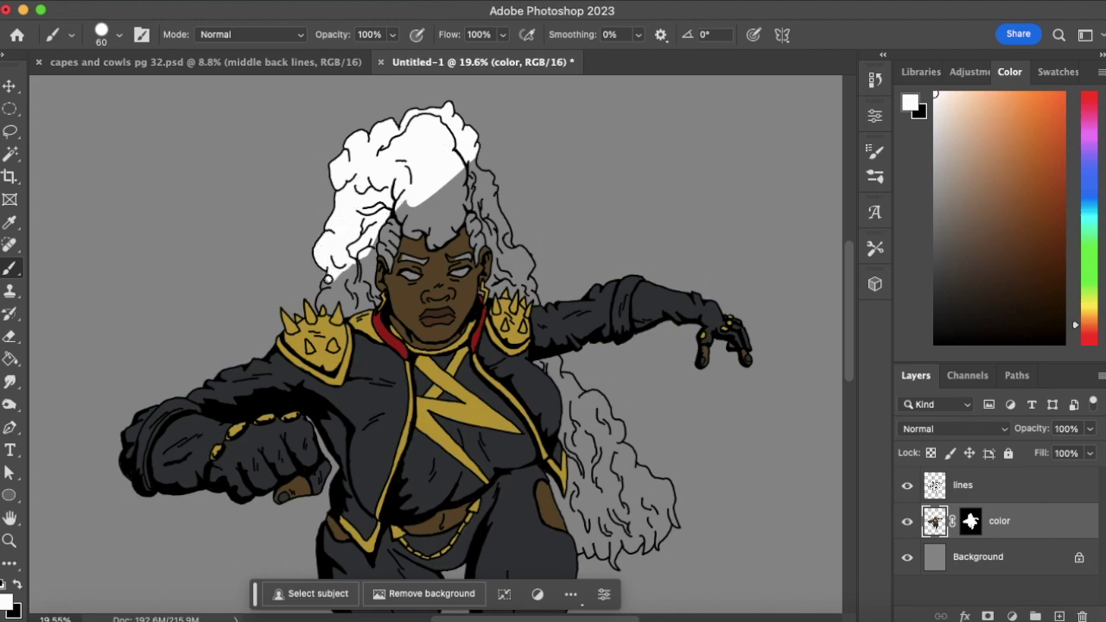
{"action": "mouse_move", "coordinate": [317, 308]}
{"action": "left_mouse_down"}
{"action": "mouse_move", "coordinate": [336, 271]}
{"action": "mouse_move", "coordinate": [318, 302]}
{"action": "mouse_move", "coordinate": [339, 296]}
{"action": "mouse_move", "coordinate": [349, 266]}
{"action": "mouse_move", "coordinate": [368, 306]}
{"action": "left_mouse_up"}
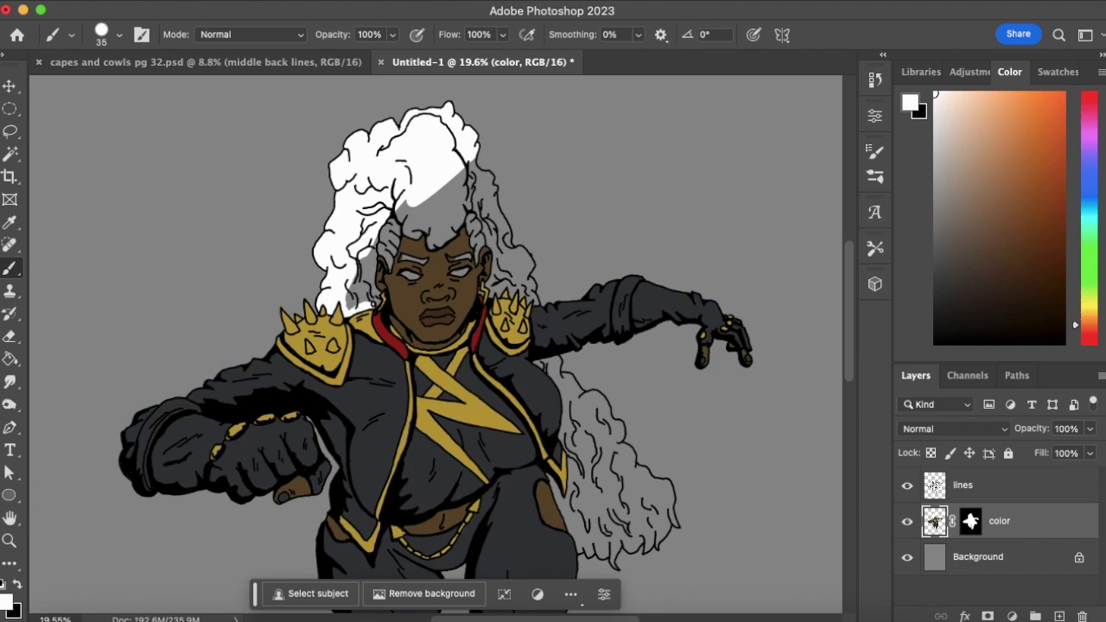
{"action": "mouse_move", "coordinate": [374, 294]}
{"action": "left_mouse_down"}
{"action": "mouse_move", "coordinate": [371, 244]}
{"action": "mouse_move", "coordinate": [360, 295]}
{"action": "mouse_move", "coordinate": [360, 260]}
{"action": "left_mouse_up"}
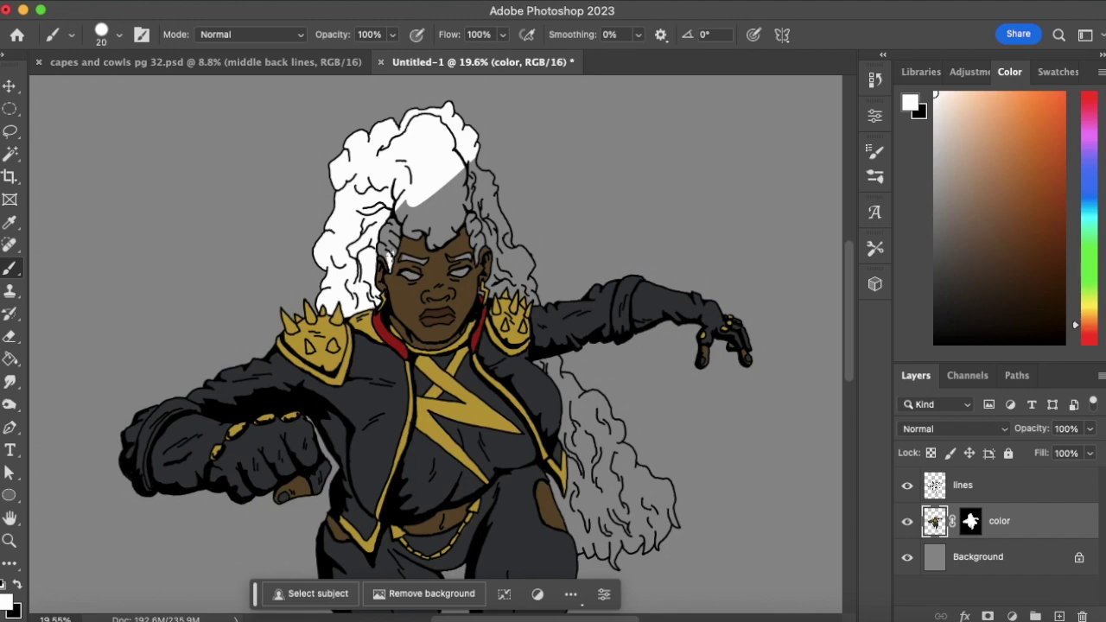
{"action": "mouse_move", "coordinate": [384, 251]}
{"action": "left_mouse_down"}
{"action": "mouse_move", "coordinate": [386, 271]}
{"action": "mouse_move", "coordinate": [380, 242]}
{"action": "mouse_move", "coordinate": [390, 233]}
{"action": "mouse_move", "coordinate": [389, 252]}
{"action": "mouse_move", "coordinate": [402, 200]}
{"action": "mouse_move", "coordinate": [459, 132]}
{"action": "left_mouse_up"}
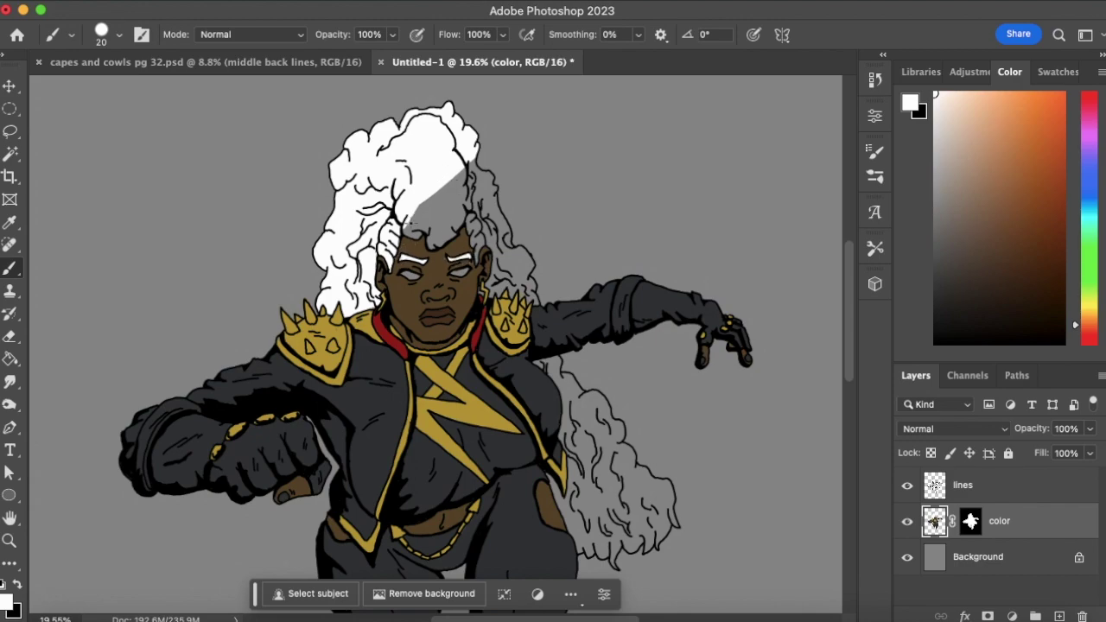
Paint the hairline and the grey strands right of the face white, using brush sizes 40 and 35
{"action": "mouse_move", "coordinate": [419, 231]}
{"action": "left_mouse_down"}
{"action": "mouse_move", "coordinate": [403, 232]}
{"action": "mouse_move", "coordinate": [427, 231]}
{"action": "left_mouse_up"}
{"action": "mouse_move", "coordinate": [438, 242]}
{"action": "left_mouse_down"}
{"action": "mouse_move", "coordinate": [451, 239]}
{"action": "mouse_move", "coordinate": [438, 239]}
{"action": "mouse_move", "coordinate": [440, 221]}
{"action": "mouse_move", "coordinate": [455, 216]}
{"action": "mouse_move", "coordinate": [458, 226]}
{"action": "mouse_move", "coordinate": [462, 211]}
{"action": "mouse_move", "coordinate": [430, 223]}
{"action": "left_mouse_up"}
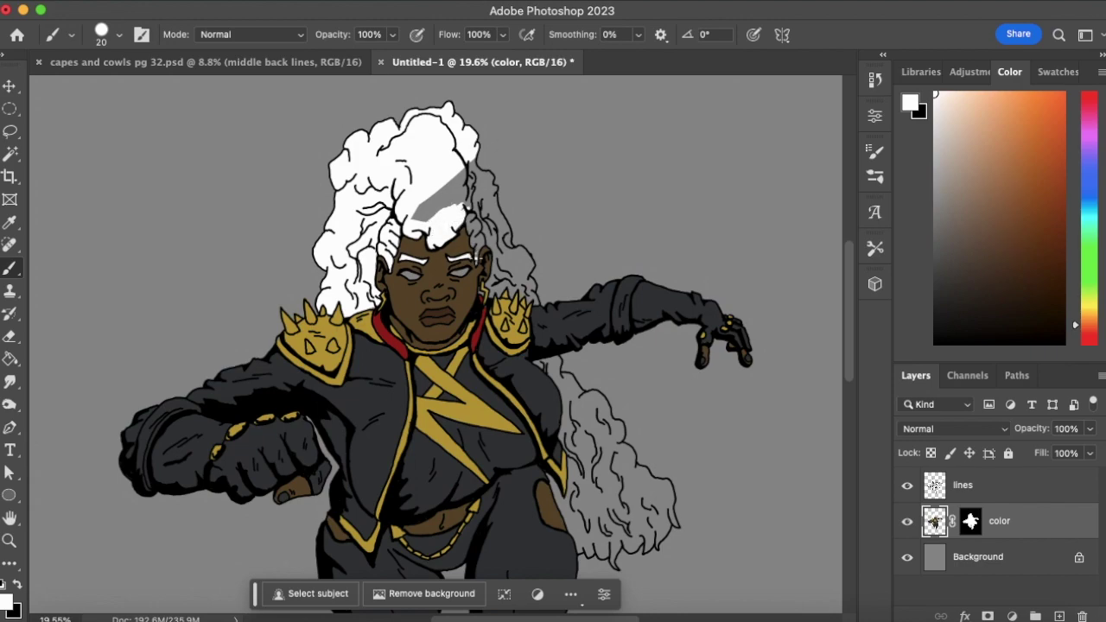
{"action": "mouse_move", "coordinate": [480, 259]}
{"action": "left_mouse_down"}
{"action": "mouse_move", "coordinate": [482, 231]}
{"action": "mouse_move", "coordinate": [476, 247]}
{"action": "mouse_move", "coordinate": [468, 219]}
{"action": "mouse_move", "coordinate": [480, 221]}
{"action": "mouse_move", "coordinate": [419, 207]}
{"action": "mouse_move", "coordinate": [467, 172]}
{"action": "mouse_move", "coordinate": [461, 184]}
{"action": "mouse_move", "coordinate": [479, 177]}
{"action": "mouse_move", "coordinate": [475, 207]}
{"action": "mouse_move", "coordinate": [501, 224]}
{"action": "mouse_move", "coordinate": [505, 255]}
{"action": "mouse_move", "coordinate": [495, 235]}
{"action": "left_mouse_up"}
{"action": "key", "text": "bracketright"}
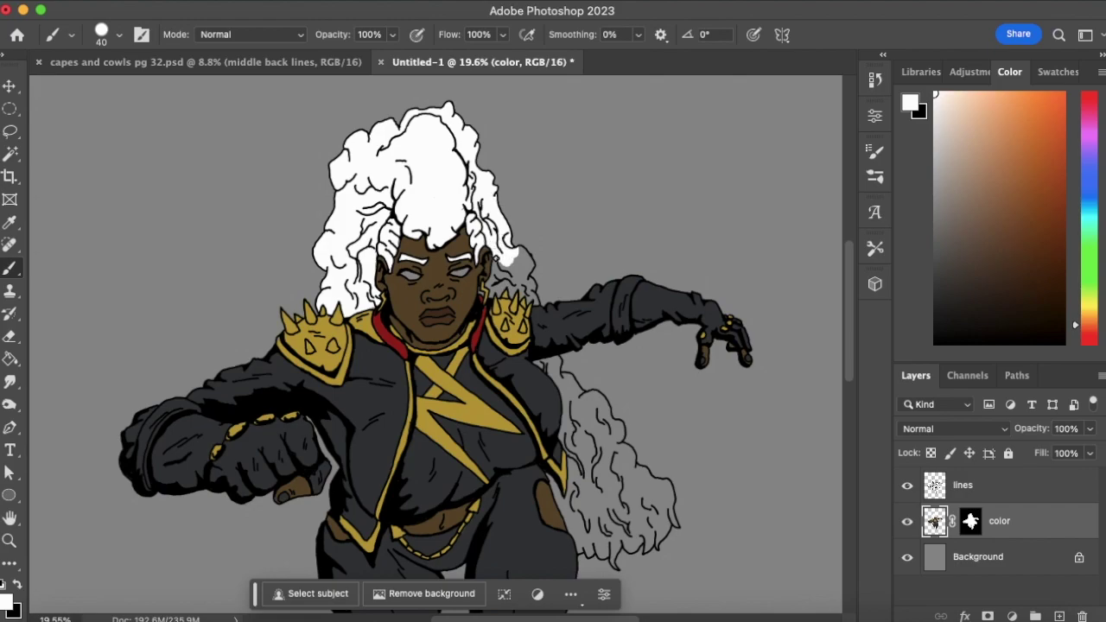
{"action": "mouse_move", "coordinate": [496, 275]}
{"action": "left_mouse_down"}
{"action": "mouse_move", "coordinate": [532, 260]}
{"action": "mouse_move", "coordinate": [529, 289]}
{"action": "mouse_move", "coordinate": [518, 280]}
{"action": "left_mouse_up"}
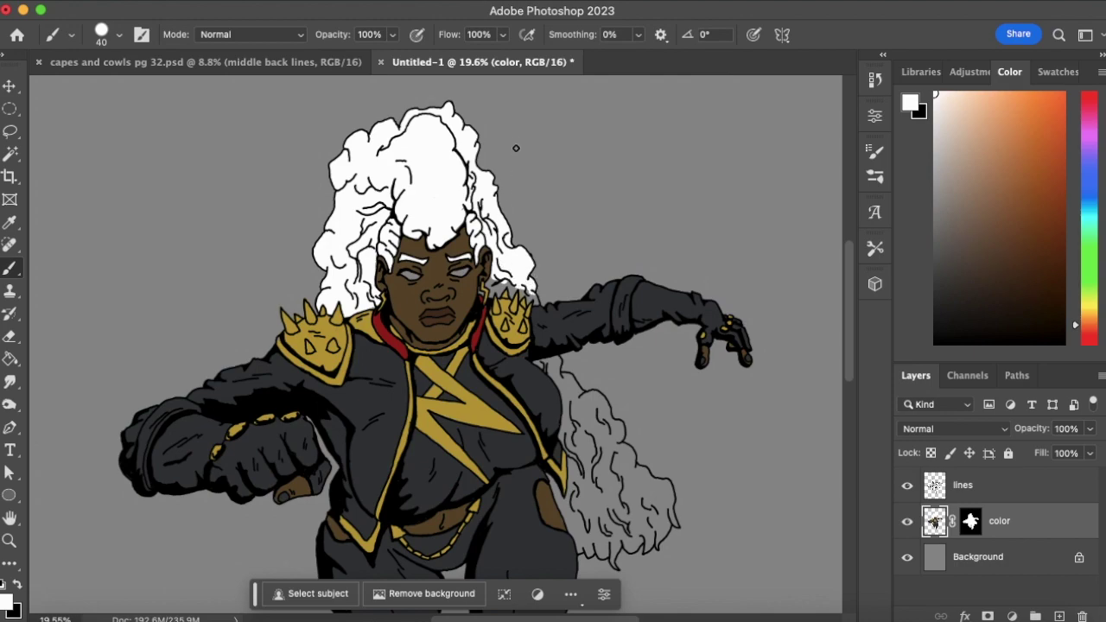
{"action": "key", "text": "bracketleft"}
{"action": "key", "text": "bracketleft"}
{"action": "left_click_drag", "start_coordinate": [491, 300], "coordinate": [496, 286]}
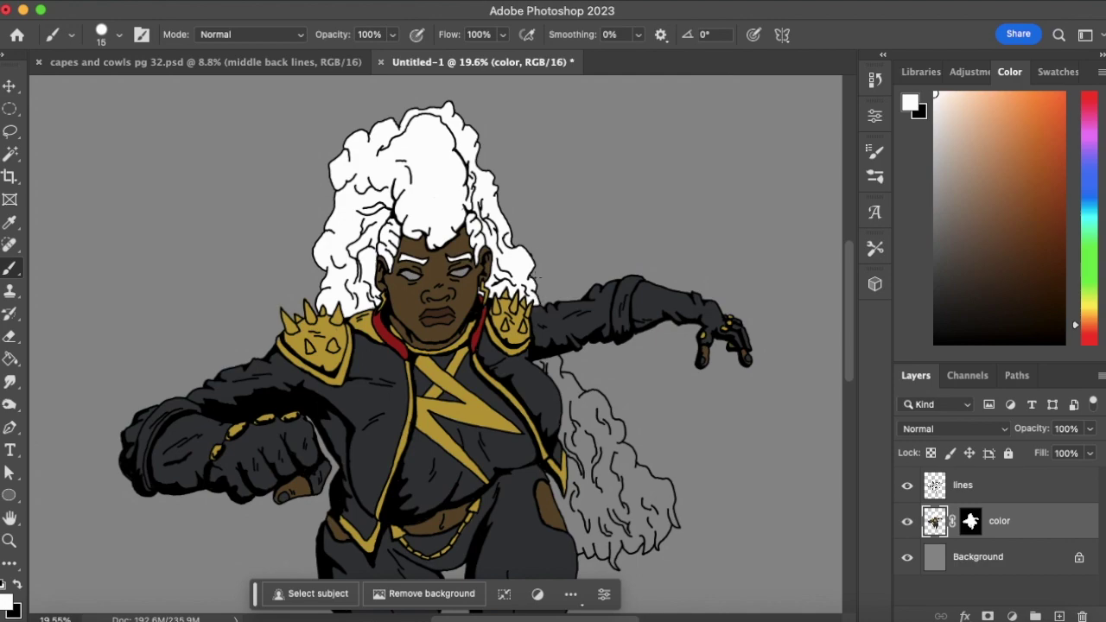
Extend white down the hair beside the shoulder and along the arm
{"action": "mouse_move", "coordinate": [539, 367]}
{"action": "left_mouse_down"}
{"action": "mouse_move", "coordinate": [560, 380]}
{"action": "mouse_move", "coordinate": [543, 366]}
{"action": "mouse_move", "coordinate": [558, 360]}
{"action": "left_mouse_up"}
{"action": "left_click_drag", "start_coordinate": [563, 387], "coordinate": [566, 422]}
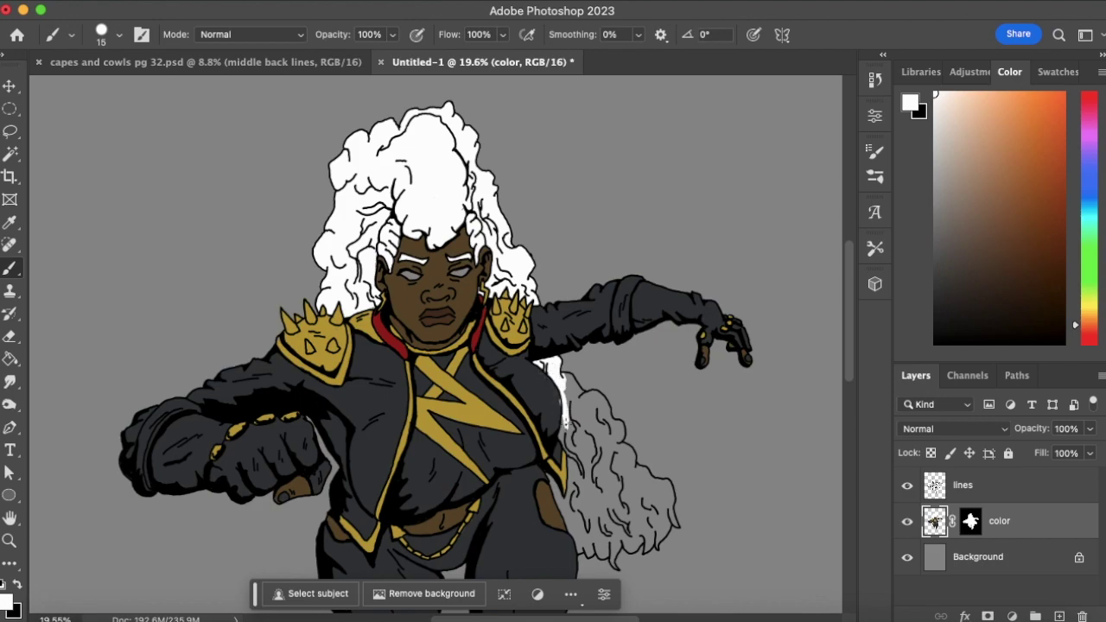
{"action": "left_click", "coordinate": [557, 399], "text": "alt"}
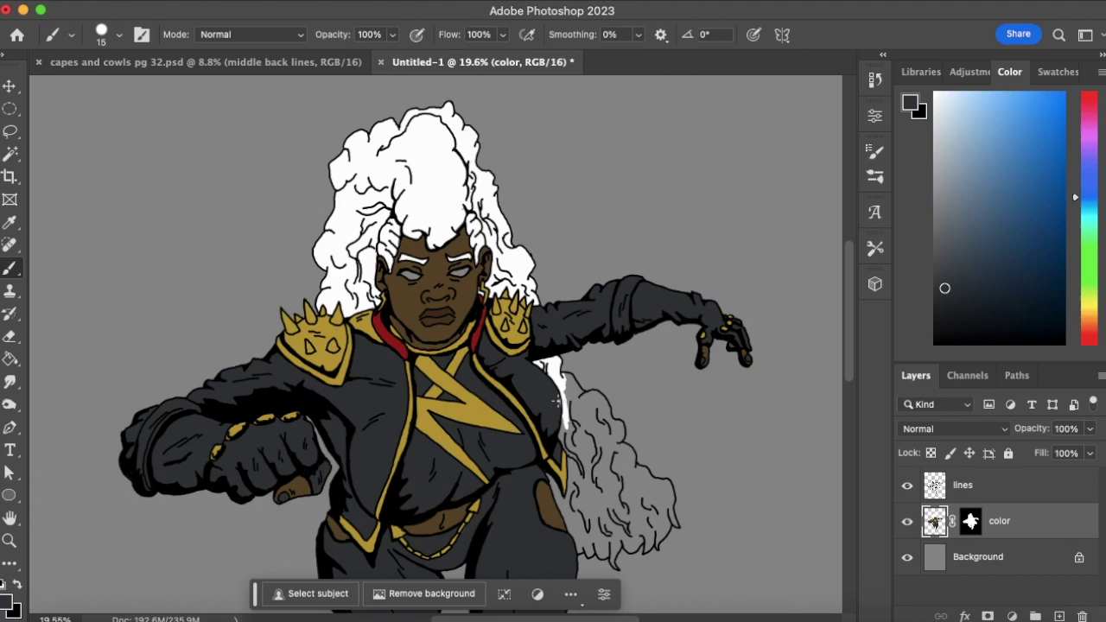
Sample white and paint the remaining trailing hair beside the arm white, filling the grey gap
{"action": "left_click", "coordinate": [556, 374], "text": "alt"}
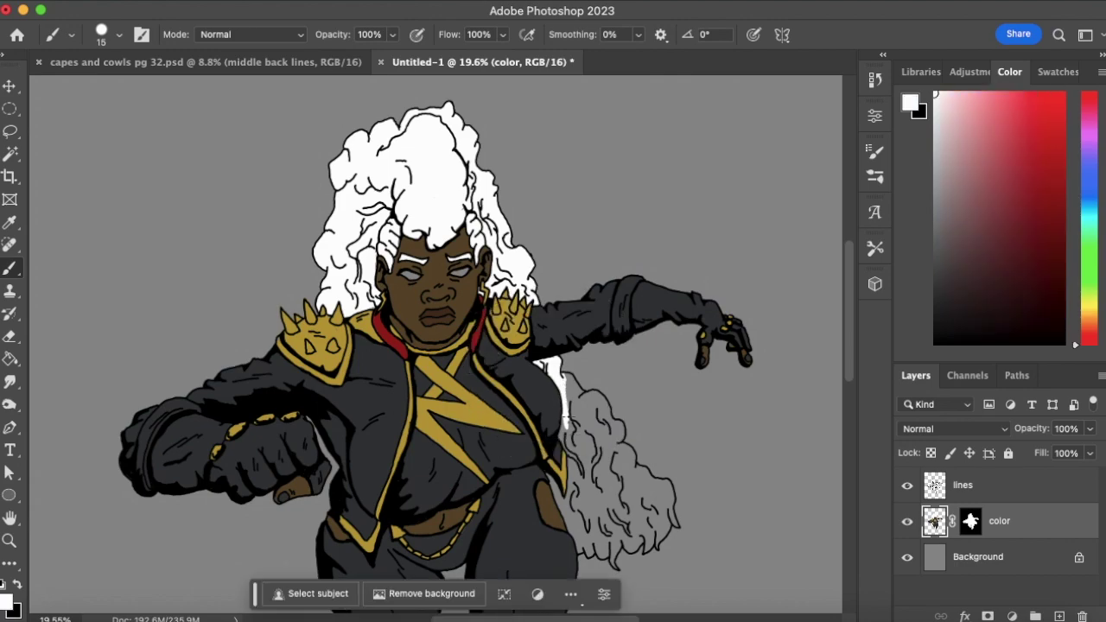
{"action": "left_click_drag", "start_coordinate": [563, 418], "coordinate": [567, 434]}
{"action": "mouse_move", "coordinate": [570, 485]}
{"action": "left_mouse_down"}
{"action": "mouse_move", "coordinate": [566, 428]}
{"action": "mouse_move", "coordinate": [573, 496]}
{"action": "mouse_move", "coordinate": [568, 477]}
{"action": "mouse_move", "coordinate": [549, 477]}
{"action": "mouse_move", "coordinate": [572, 534]}
{"action": "mouse_move", "coordinate": [575, 508]}
{"action": "mouse_move", "coordinate": [581, 540]}
{"action": "mouse_move", "coordinate": [579, 515]}
{"action": "mouse_move", "coordinate": [589, 557]}
{"action": "mouse_move", "coordinate": [604, 519]}
{"action": "mouse_move", "coordinate": [594, 518]}
{"action": "mouse_move", "coordinate": [615, 560]}
{"action": "mouse_move", "coordinate": [636, 518]}
{"action": "mouse_move", "coordinate": [669, 500]}
{"action": "mouse_move", "coordinate": [680, 513]}
{"action": "mouse_move", "coordinate": [650, 538]}
{"action": "mouse_move", "coordinate": [666, 483]}
{"action": "mouse_move", "coordinate": [644, 474]}
{"action": "mouse_move", "coordinate": [646, 445]}
{"action": "mouse_move", "coordinate": [623, 518]}
{"action": "mouse_move", "coordinate": [610, 440]}
{"action": "mouse_move", "coordinate": [596, 509]}
{"action": "mouse_move", "coordinate": [573, 512]}
{"action": "mouse_move", "coordinate": [615, 425]}
{"action": "mouse_move", "coordinate": [618, 434]}
{"action": "mouse_move", "coordinate": [599, 422]}
{"action": "mouse_move", "coordinate": [577, 477]}
{"action": "mouse_move", "coordinate": [567, 377]}
{"action": "mouse_move", "coordinate": [576, 388]}
{"action": "left_mouse_up"}
{"action": "key", "text": "bracketright"}
{"action": "left_click_drag", "start_coordinate": [588, 412], "coordinate": [610, 409]}
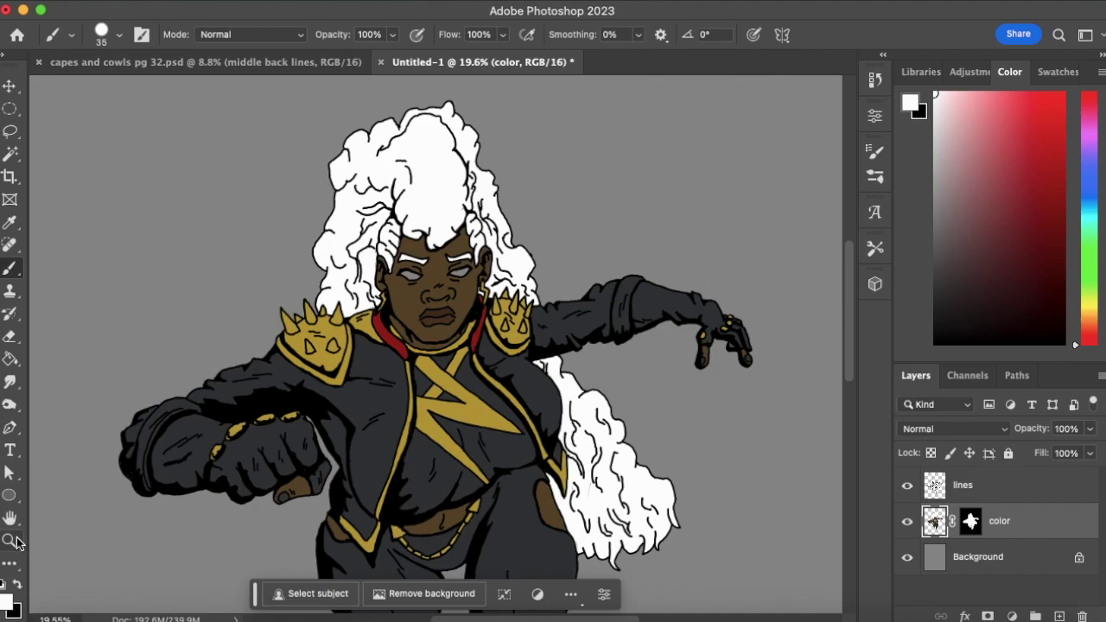
Zoom out to view the whole figure, then enlarge it to fill the window
{"action": "key", "text": "z"}
{"action": "left_click_drag", "start_coordinate": [487, 350], "coordinate": [392, 404]}
{"action": "left_click_drag", "start_coordinate": [490, 334], "coordinate": [521, 343]}
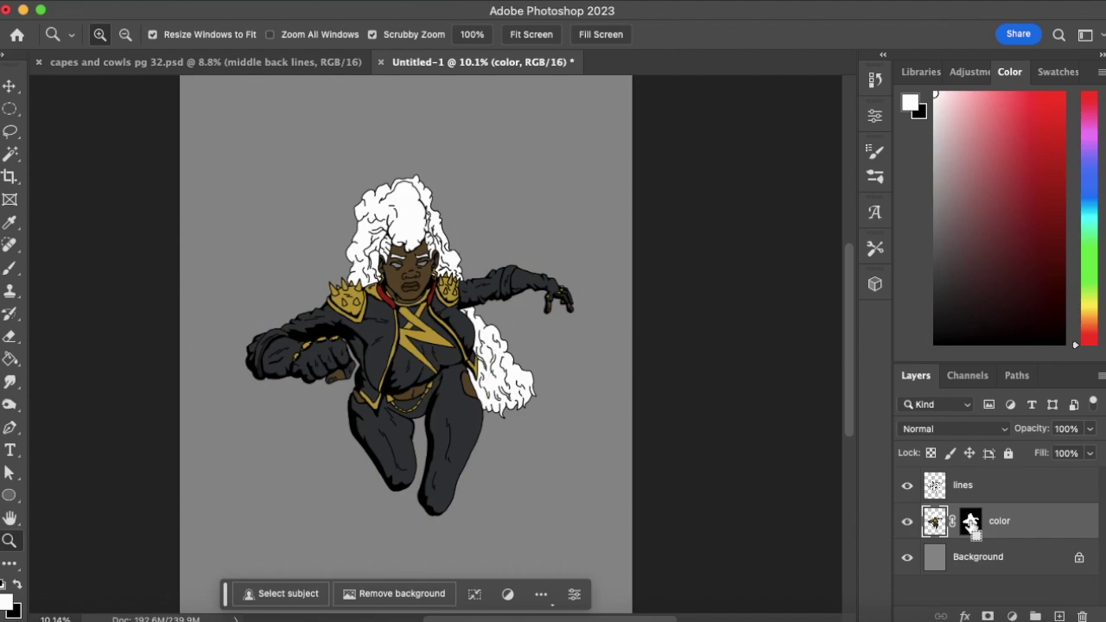
Load the figure selection from the color mask and add a new layer named 'shadows' above color
{"action": "left_click", "coordinate": [969, 523], "text": "super"}
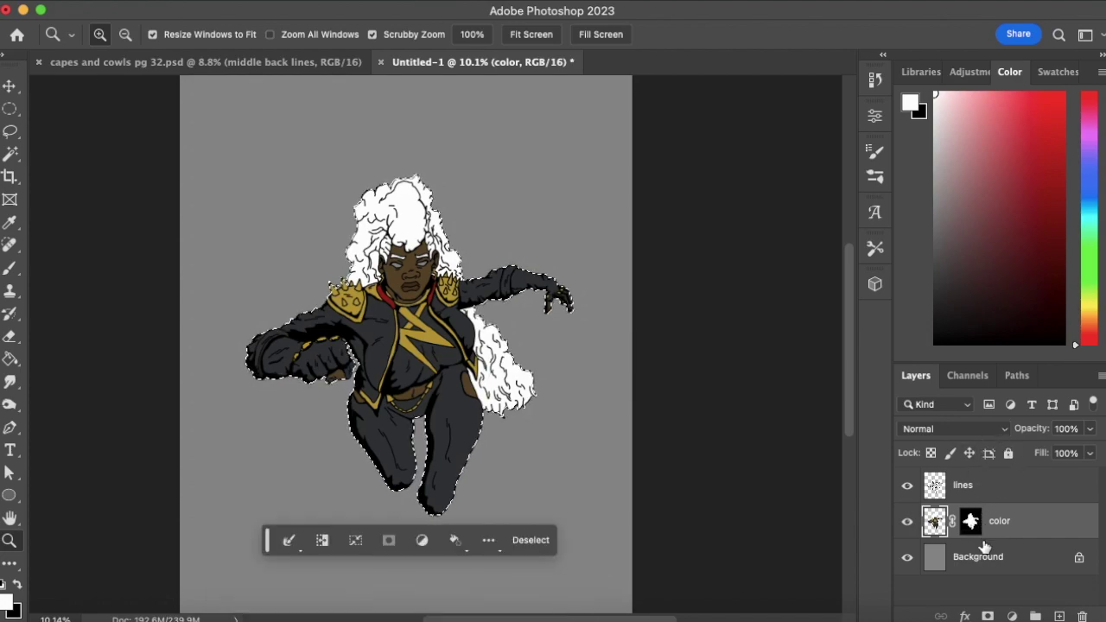
{"action": "left_click", "coordinate": [985, 556]}
{"action": "left_click", "coordinate": [1020, 522]}
{"action": "left_click", "coordinate": [1060, 615]}
{"action": "double_click", "coordinate": [972, 522]}
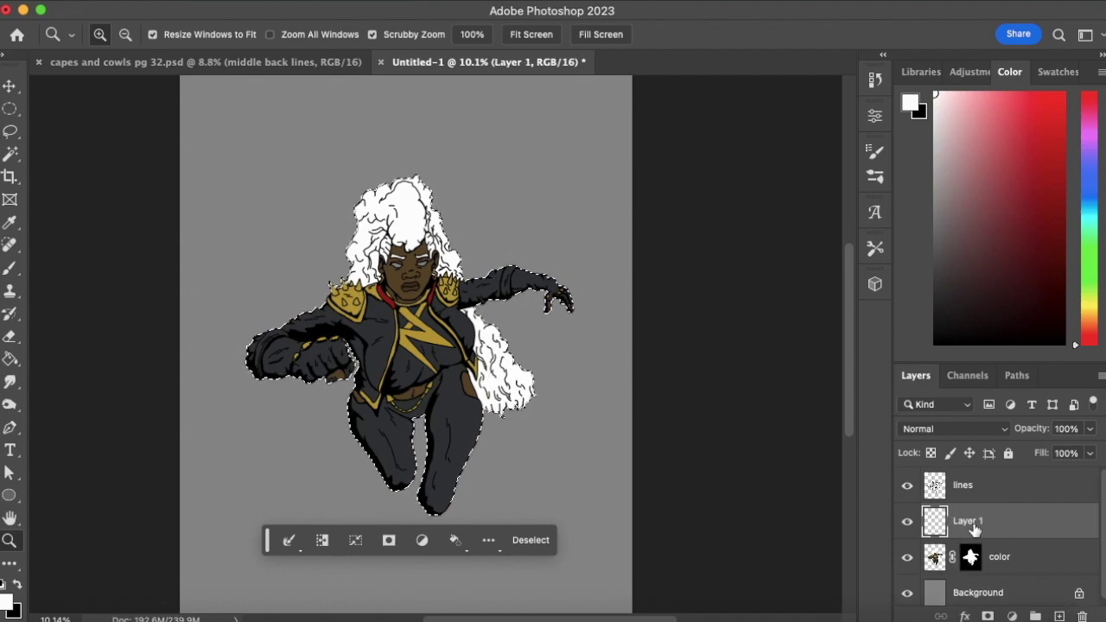
{"action": "type", "text": "sh"}
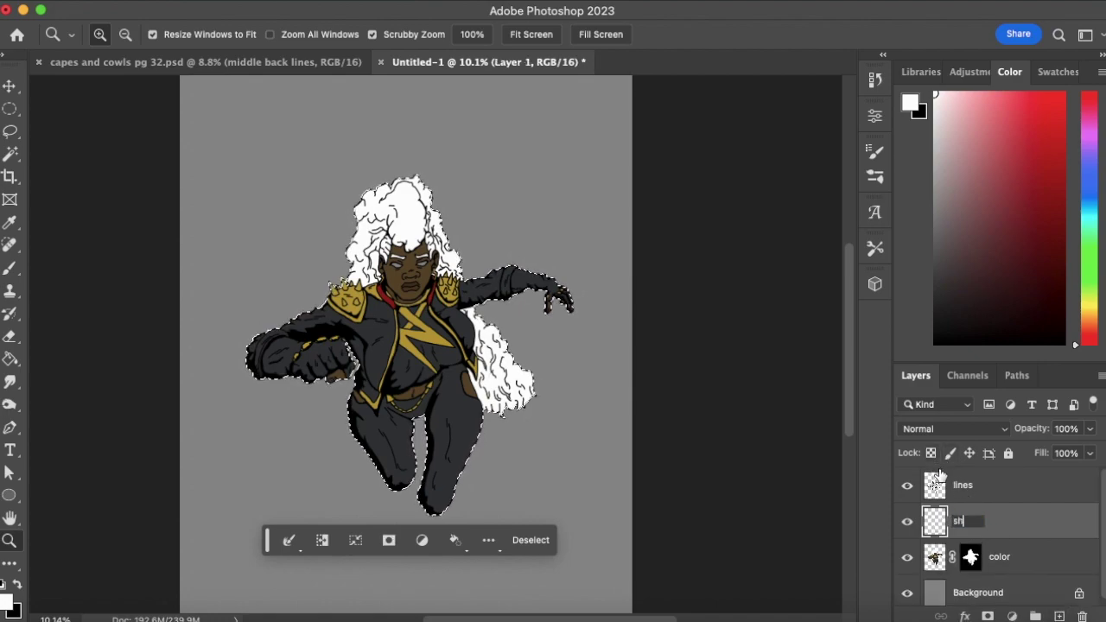
{"action": "type", "text": "adows"}
{"action": "key", "text": "Return"}
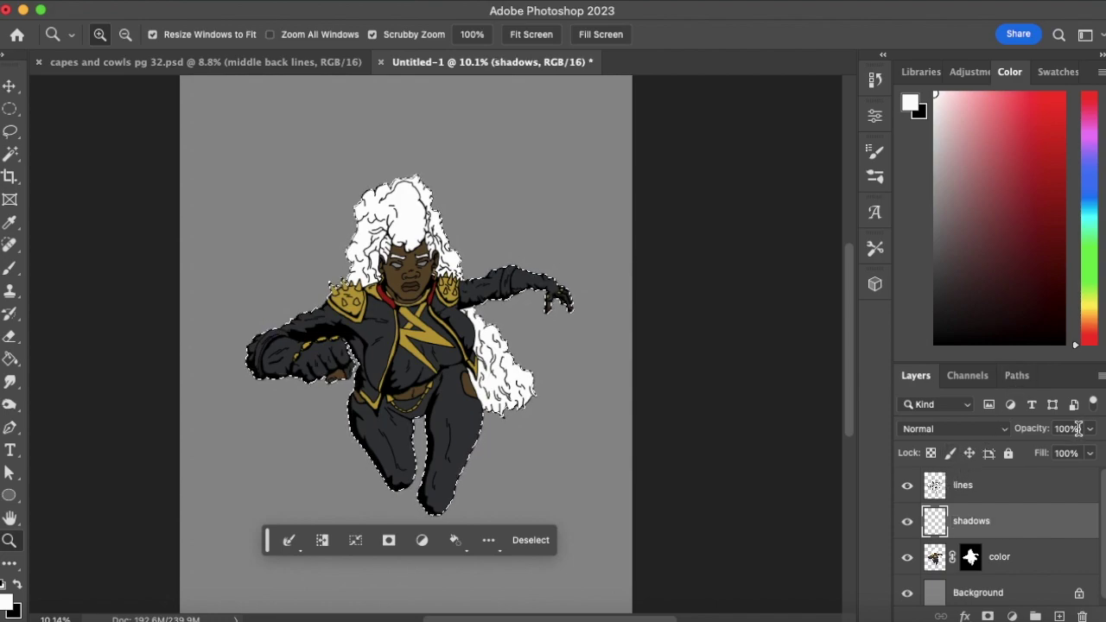
Mask the shadows layer to the figure, set its opacity to 50%, and make black the foreground
{"action": "left_click", "coordinate": [987, 616]}
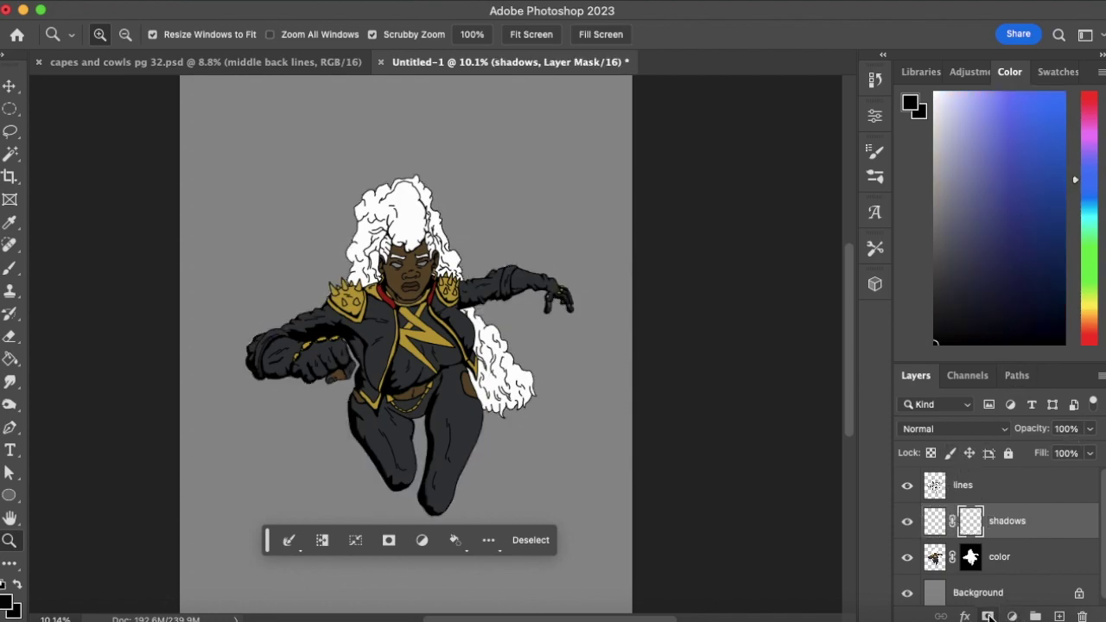
{"action": "left_click", "coordinate": [935, 521]}
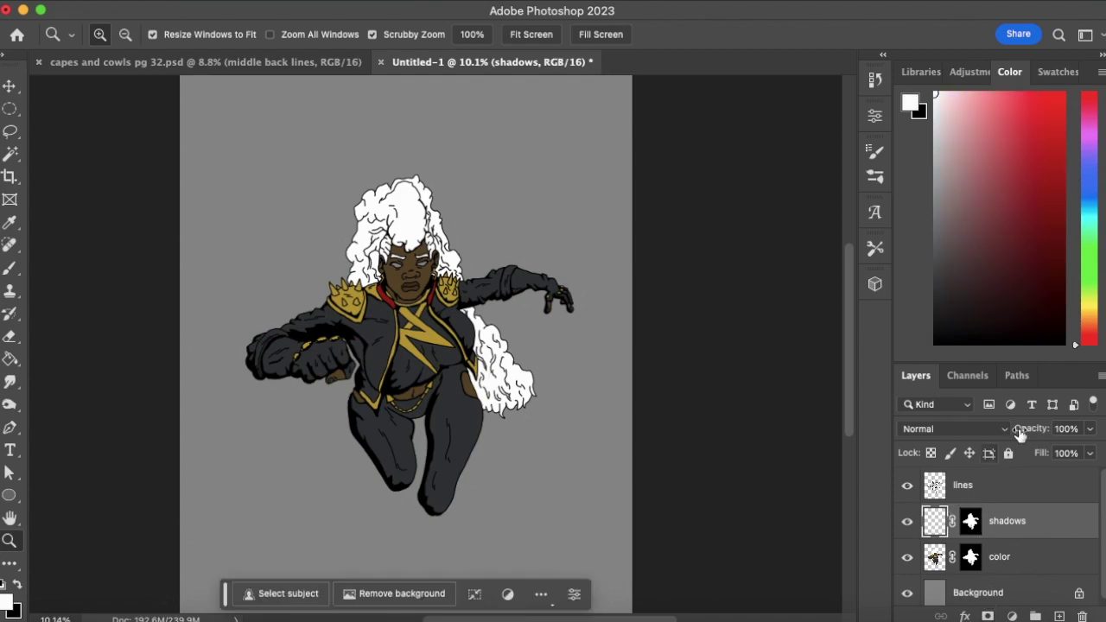
{"action": "left_click", "coordinate": [1089, 429]}
{"action": "left_click", "coordinate": [1007, 436]}
{"action": "type", "text": "50"}
{"action": "key", "text": "Return"}
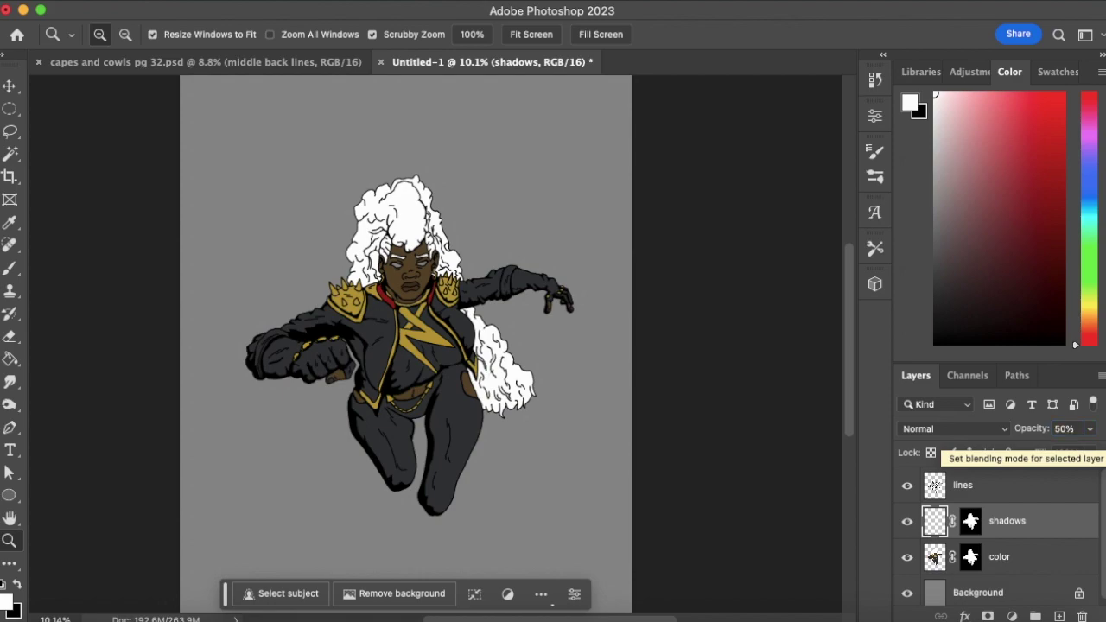
{"action": "key", "text": "x"}
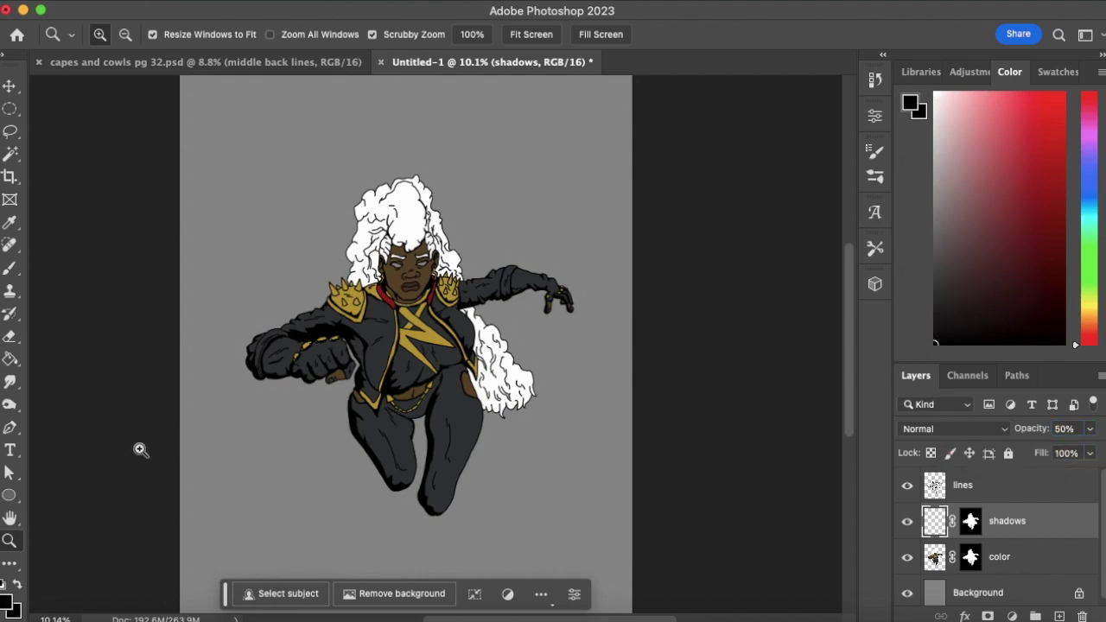
{"action": "left_click", "coordinate": [11, 269]}
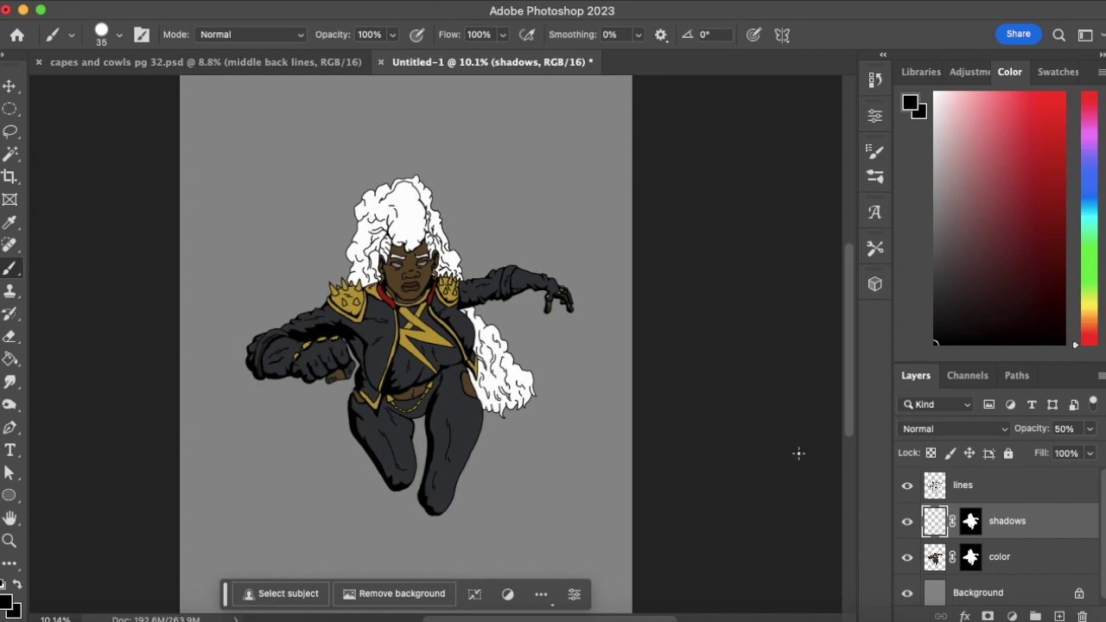
Fill the shadows layer with black using the Paint Bucket, then zoom in on the legs and hips
{"action": "left_click", "coordinate": [10, 358]}
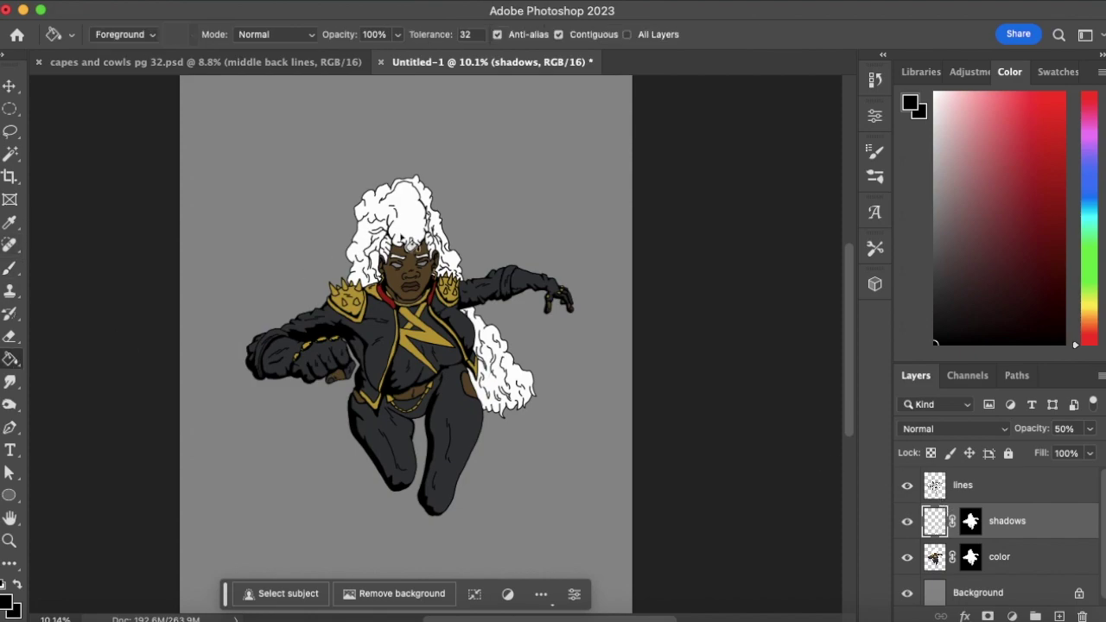
{"action": "left_click", "coordinate": [410, 361]}
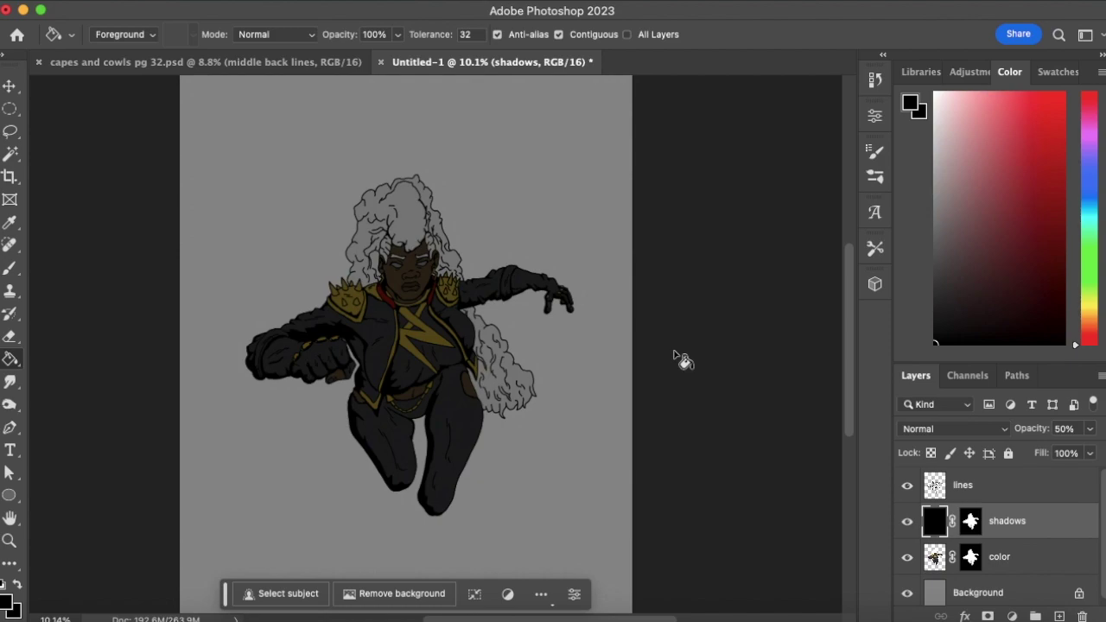
{"action": "left_click", "coordinate": [17, 541]}
{"action": "left_click", "coordinate": [469, 506]}
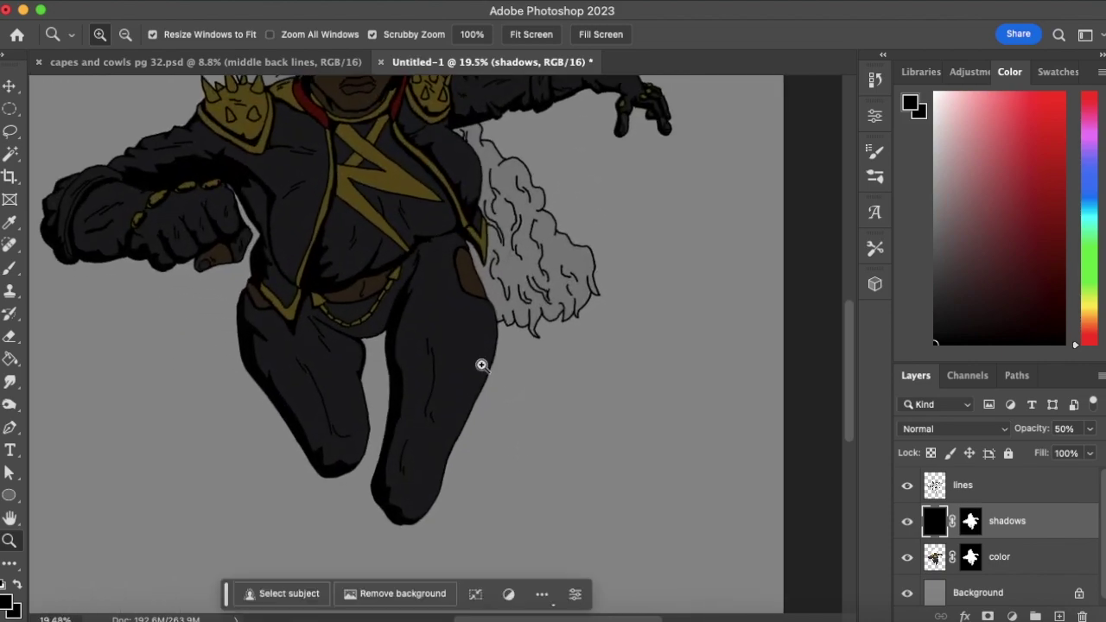
{"action": "left_click", "coordinate": [15, 269]}
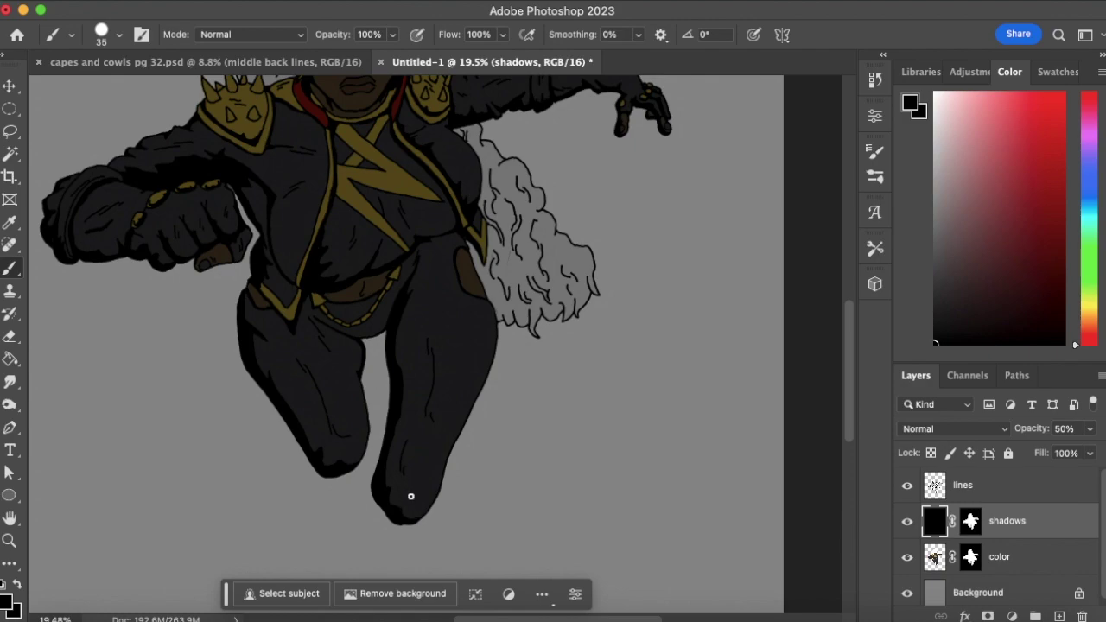
{"action": "left_click", "coordinate": [11, 337]}
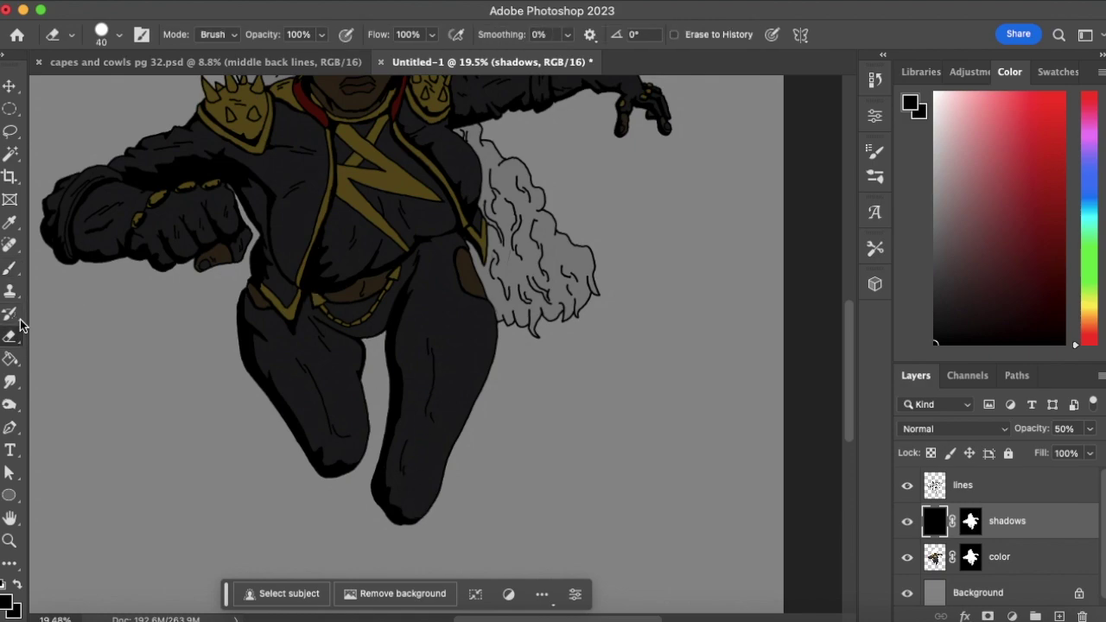
Erase shadow to reveal highlights up the leg, along the thigh's right edge, and over the hip patch
{"action": "mouse_move", "coordinate": [413, 497]}
{"action": "left_mouse_down"}
{"action": "mouse_move", "coordinate": [433, 353]}
{"action": "mouse_move", "coordinate": [433, 257]}
{"action": "mouse_move", "coordinate": [450, 240]}
{"action": "mouse_move", "coordinate": [465, 246]}
{"action": "mouse_move", "coordinate": [451, 247]}
{"action": "mouse_move", "coordinate": [449, 274]}
{"action": "mouse_move", "coordinate": [443, 249]}
{"action": "mouse_move", "coordinate": [434, 282]}
{"action": "mouse_move", "coordinate": [434, 258]}
{"action": "mouse_move", "coordinate": [446, 248]}
{"action": "mouse_move", "coordinate": [437, 272]}
{"action": "mouse_move", "coordinate": [448, 259]}
{"action": "mouse_move", "coordinate": [460, 305]}
{"action": "mouse_move", "coordinate": [454, 250]}
{"action": "left_mouse_up"}
{"action": "key", "text": "b"}
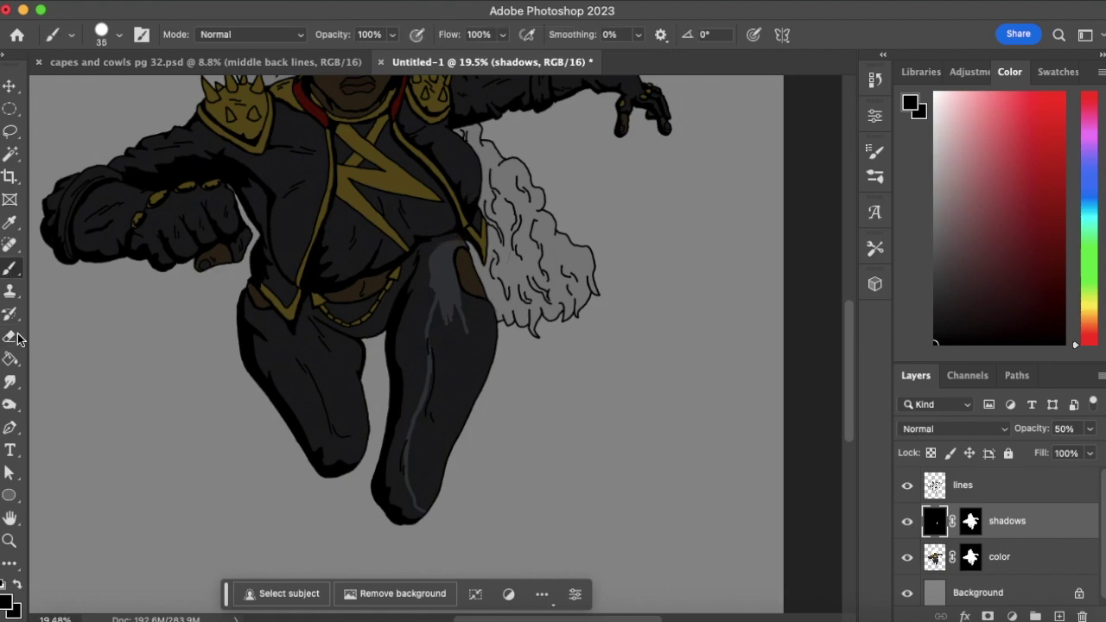
{"action": "key", "text": "e"}
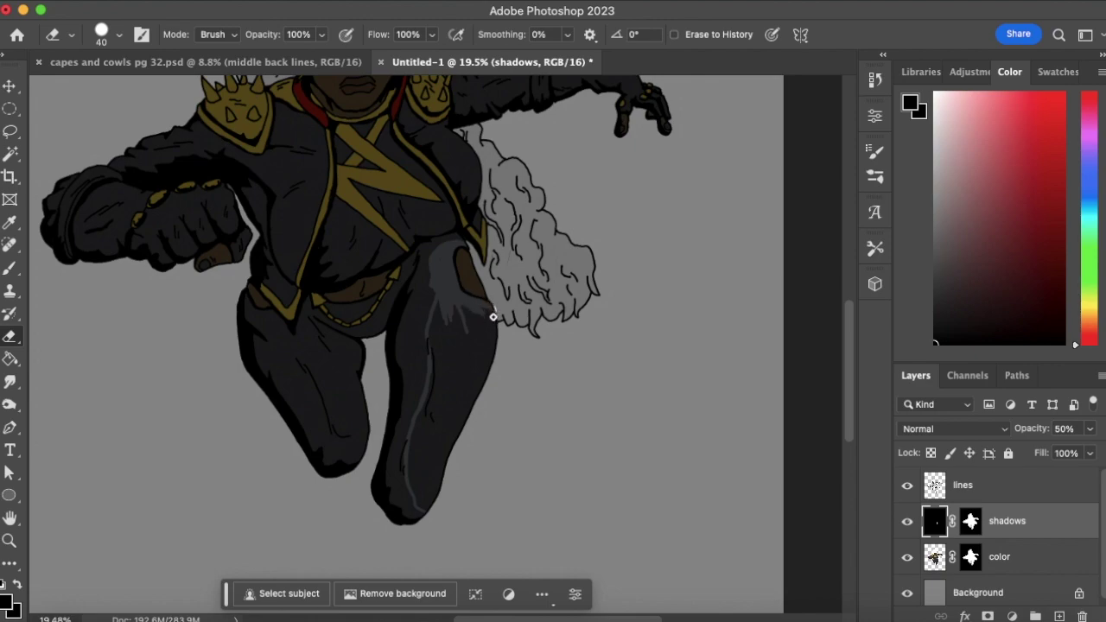
{"action": "mouse_move", "coordinate": [487, 364]}
{"action": "left_mouse_down"}
{"action": "mouse_move", "coordinate": [484, 308]}
{"action": "mouse_move", "coordinate": [473, 404]}
{"action": "mouse_move", "coordinate": [464, 385]}
{"action": "mouse_move", "coordinate": [425, 511]}
{"action": "mouse_move", "coordinate": [410, 468]}
{"action": "mouse_move", "coordinate": [419, 417]}
{"action": "mouse_move", "coordinate": [428, 409]}
{"action": "mouse_move", "coordinate": [421, 501]}
{"action": "mouse_move", "coordinate": [415, 444]}
{"action": "mouse_move", "coordinate": [433, 445]}
{"action": "mouse_move", "coordinate": [431, 470]}
{"action": "mouse_move", "coordinate": [463, 369]}
{"action": "mouse_move", "coordinate": [438, 440]}
{"action": "mouse_move", "coordinate": [449, 348]}
{"action": "mouse_move", "coordinate": [433, 424]}
{"action": "mouse_move", "coordinate": [461, 320]}
{"action": "mouse_move", "coordinate": [450, 385]}
{"action": "mouse_move", "coordinate": [462, 339]}
{"action": "mouse_move", "coordinate": [465, 379]}
{"action": "mouse_move", "coordinate": [481, 330]}
{"action": "mouse_move", "coordinate": [466, 361]}
{"action": "mouse_move", "coordinate": [458, 309]}
{"action": "mouse_move", "coordinate": [470, 325]}
{"action": "mouse_move", "coordinate": [470, 314]}
{"action": "mouse_move", "coordinate": [448, 347]}
{"action": "mouse_move", "coordinate": [453, 301]}
{"action": "mouse_move", "coordinate": [434, 390]}
{"action": "mouse_move", "coordinate": [434, 331]}
{"action": "mouse_move", "coordinate": [443, 314]}
{"action": "mouse_move", "coordinate": [433, 341]}
{"action": "mouse_move", "coordinate": [449, 319]}
{"action": "left_mouse_up"}
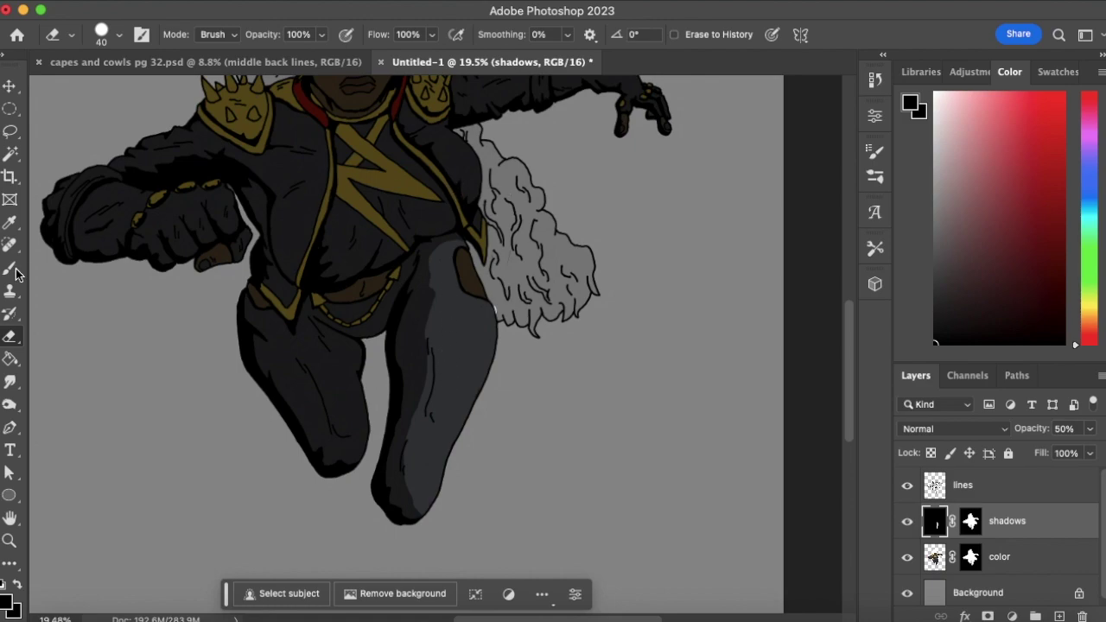
{"action": "key", "text": "b"}
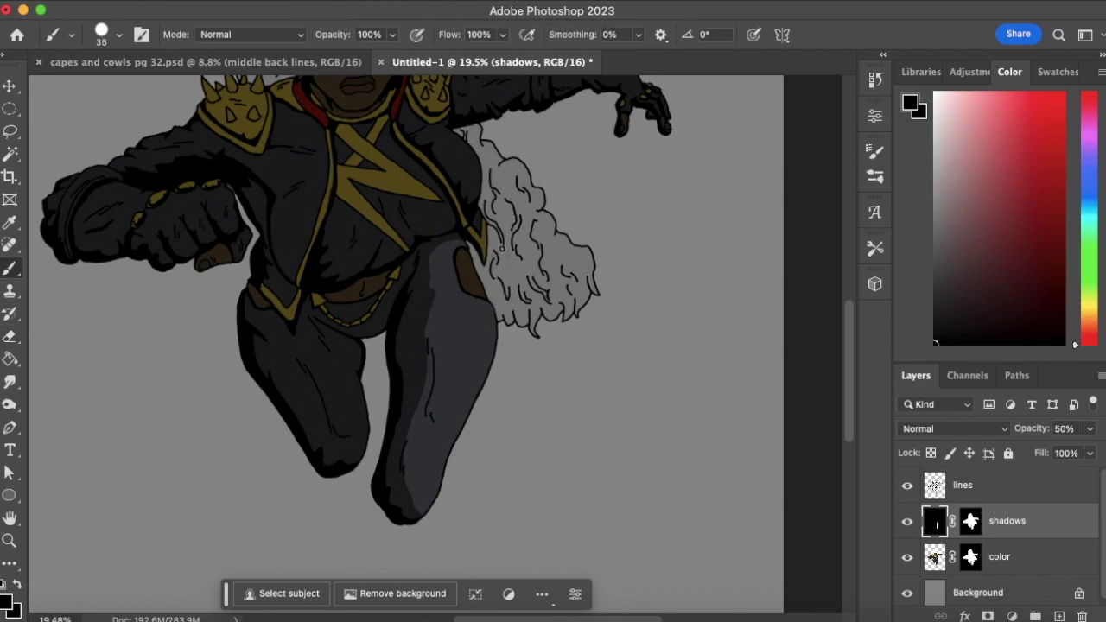
{"action": "key", "text": "e"}
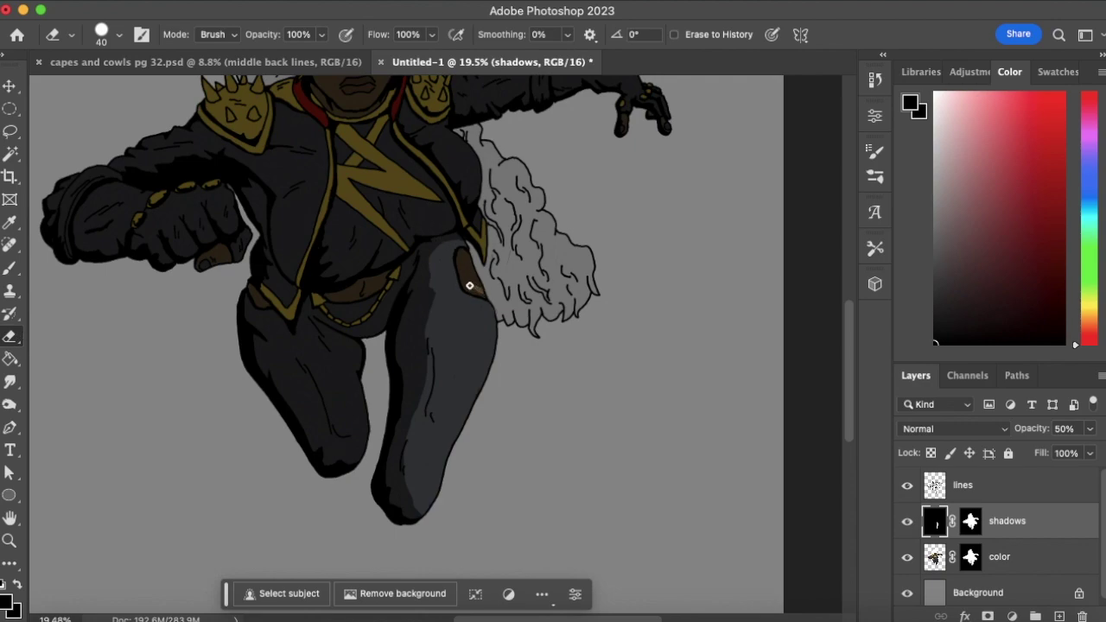
{"action": "mouse_move", "coordinate": [461, 263]}
{"action": "left_mouse_down"}
{"action": "mouse_move", "coordinate": [484, 292]}
{"action": "mouse_move", "coordinate": [468, 260]}
{"action": "left_mouse_up"}
{"action": "left_click_drag", "start_coordinate": [462, 262], "coordinate": [469, 278]}
{"action": "left_click", "coordinate": [9, 540]}
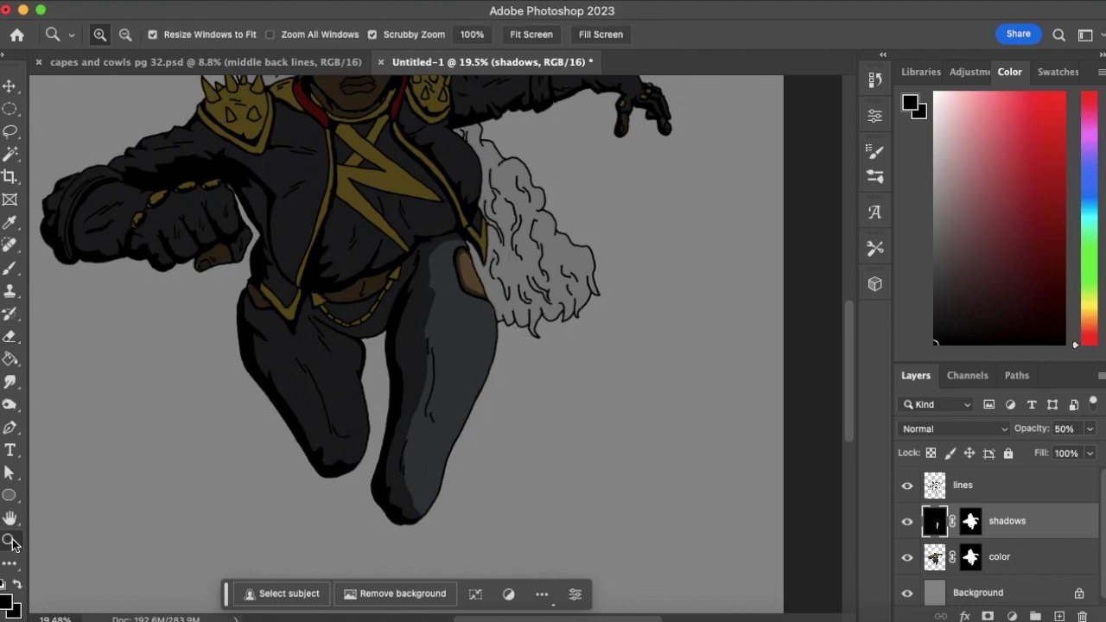
Zoom in on the legs and paint the stray light streak back to shadow
{"action": "left_click_drag", "start_coordinate": [432, 351], "coordinate": [336, 400]}
{"action": "left_click_drag", "start_coordinate": [480, 407], "coordinate": [531, 365]}
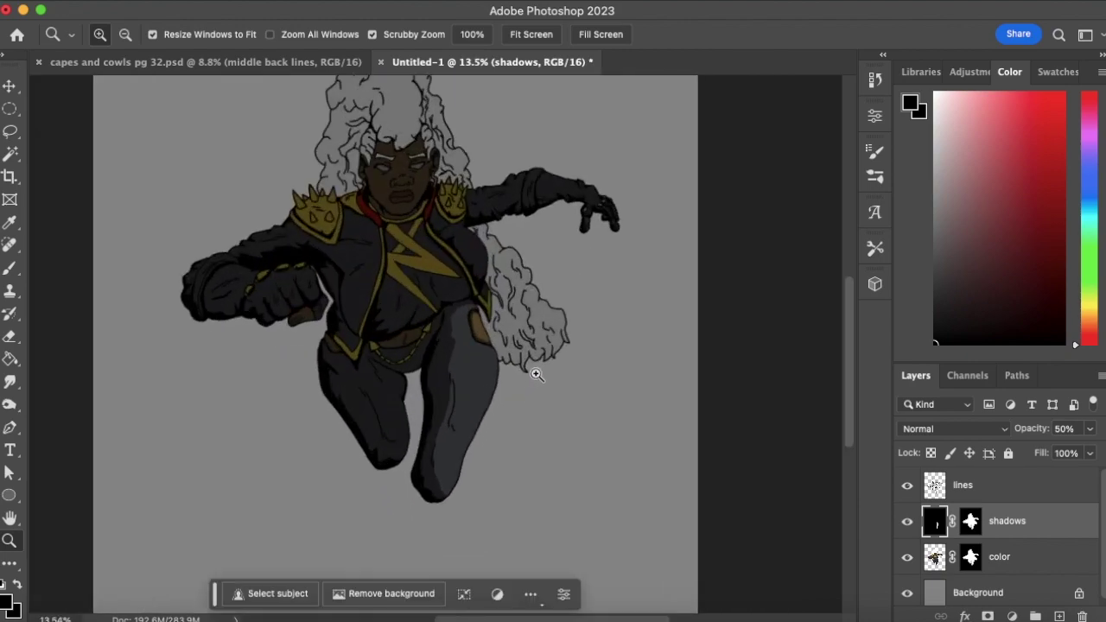
{"action": "left_click_drag", "start_coordinate": [466, 383], "coordinate": [502, 332]}
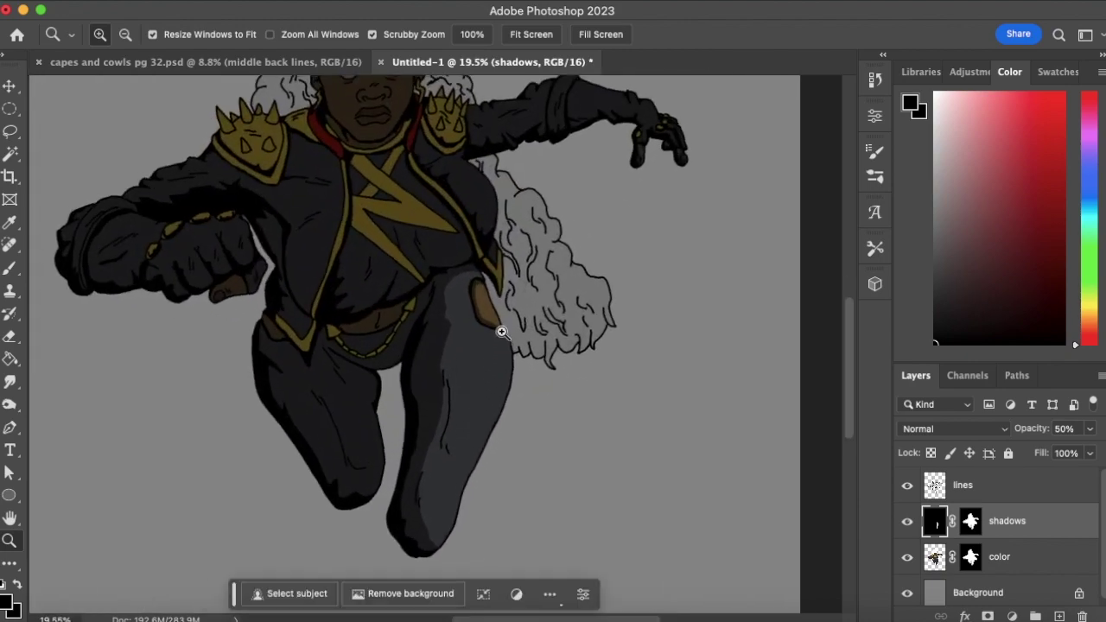
{"action": "left_click", "coordinate": [10, 268]}
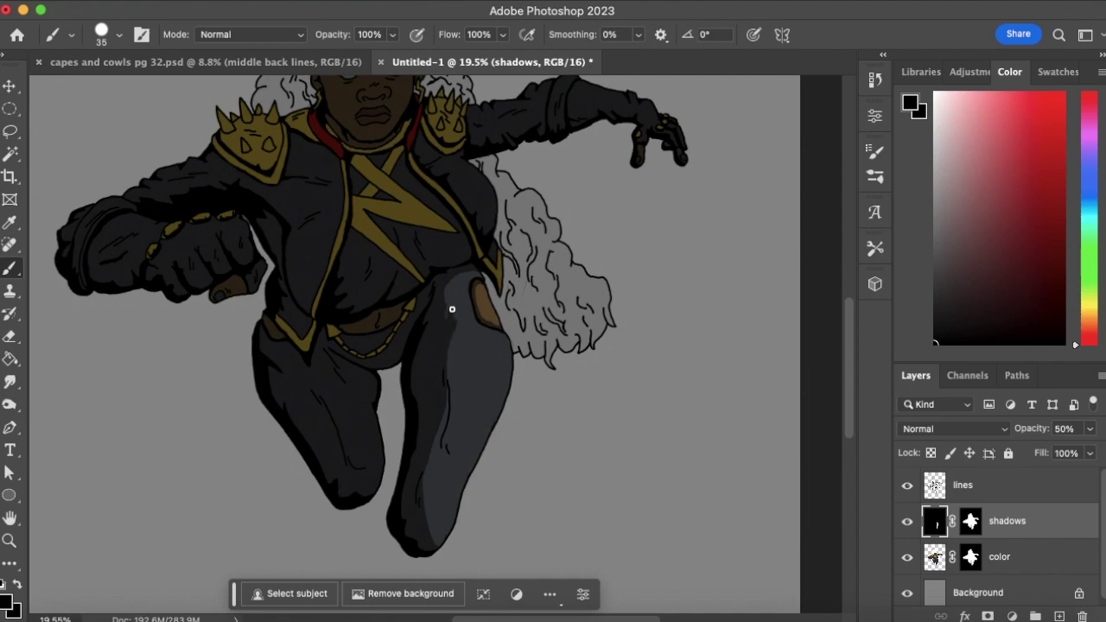
{"action": "left_click_drag", "start_coordinate": [449, 286], "coordinate": [447, 308]}
Erase highlight strokes up the other leg and along its edge
{"action": "left_click", "coordinate": [16, 339]}
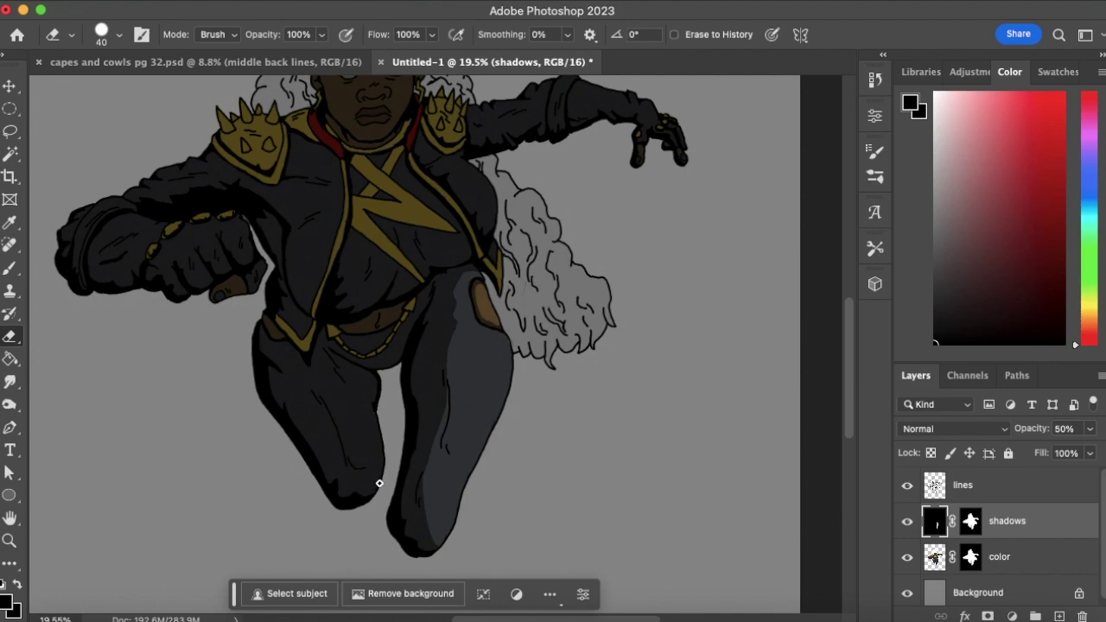
{"action": "mouse_move", "coordinate": [352, 470]}
{"action": "left_mouse_down"}
{"action": "mouse_move", "coordinate": [302, 390]}
{"action": "mouse_move", "coordinate": [298, 373]}
{"action": "mouse_move", "coordinate": [311, 378]}
{"action": "mouse_move", "coordinate": [317, 362]}
{"action": "mouse_move", "coordinate": [316, 375]}
{"action": "left_mouse_up"}
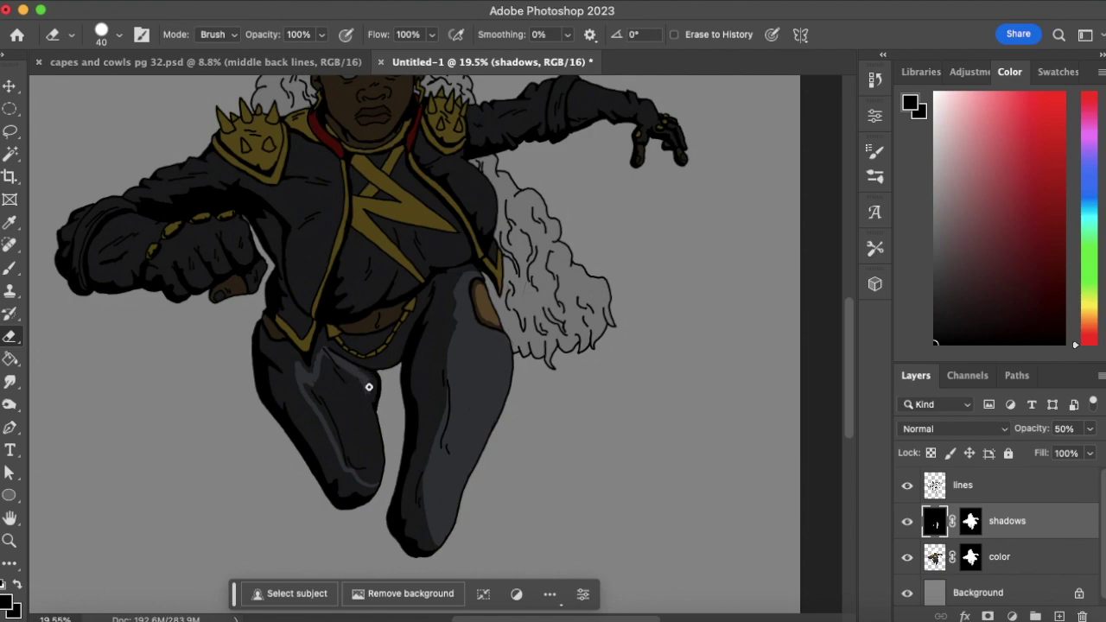
{"action": "mouse_move", "coordinate": [372, 414]}
{"action": "left_mouse_down"}
{"action": "mouse_move", "coordinate": [381, 456]}
{"action": "mouse_move", "coordinate": [370, 441]}
{"action": "mouse_move", "coordinate": [363, 476]}
{"action": "mouse_move", "coordinate": [350, 443]}
{"action": "mouse_move", "coordinate": [367, 463]}
{"action": "mouse_move", "coordinate": [362, 410]}
{"action": "mouse_move", "coordinate": [374, 439]}
{"action": "mouse_move", "coordinate": [353, 387]}
{"action": "mouse_move", "coordinate": [365, 390]}
{"action": "mouse_move", "coordinate": [323, 357]}
{"action": "mouse_move", "coordinate": [347, 386]}
{"action": "mouse_move", "coordinate": [362, 447]}
{"action": "mouse_move", "coordinate": [346, 375]}
{"action": "mouse_move", "coordinate": [349, 393]}
{"action": "mouse_move", "coordinate": [372, 378]}
{"action": "mouse_move", "coordinate": [374, 404]}
{"action": "mouse_move", "coordinate": [346, 367]}
{"action": "mouse_move", "coordinate": [314, 356]}
{"action": "mouse_move", "coordinate": [357, 435]}
{"action": "mouse_move", "coordinate": [355, 462]}
{"action": "mouse_move", "coordinate": [342, 442]}
{"action": "mouse_move", "coordinate": [349, 464]}
{"action": "mouse_move", "coordinate": [325, 362]}
{"action": "mouse_move", "coordinate": [329, 387]}
{"action": "mouse_move", "coordinate": [321, 378]}
{"action": "mouse_move", "coordinate": [312, 394]}
{"action": "mouse_move", "coordinate": [303, 377]}
{"action": "mouse_move", "coordinate": [342, 451]}
{"action": "mouse_move", "coordinate": [309, 394]}
{"action": "mouse_move", "coordinate": [336, 414]}
{"action": "mouse_move", "coordinate": [329, 389]}
{"action": "mouse_move", "coordinate": [314, 399]}
{"action": "mouse_move", "coordinate": [349, 437]}
{"action": "mouse_move", "coordinate": [323, 378]}
{"action": "left_mouse_up"}
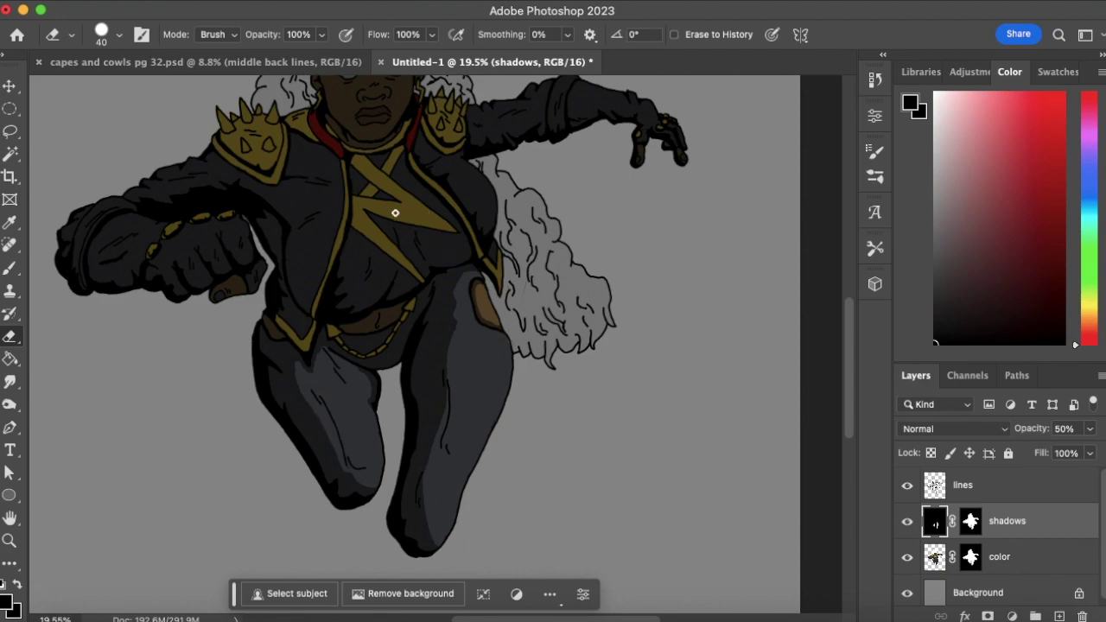
{"action": "left_click", "coordinate": [11, 268]}
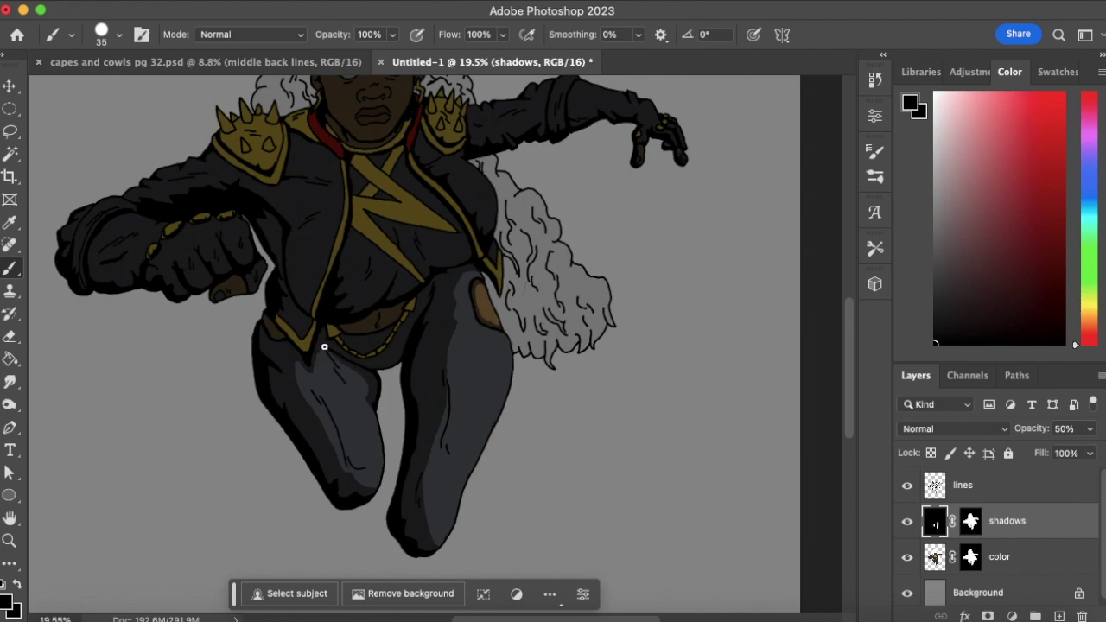
{"action": "left_click", "coordinate": [9, 540]}
{"action": "left_click_drag", "start_coordinate": [427, 386], "coordinate": [350, 434]}
{"action": "left_click_drag", "start_coordinate": [509, 349], "coordinate": [516, 346]}
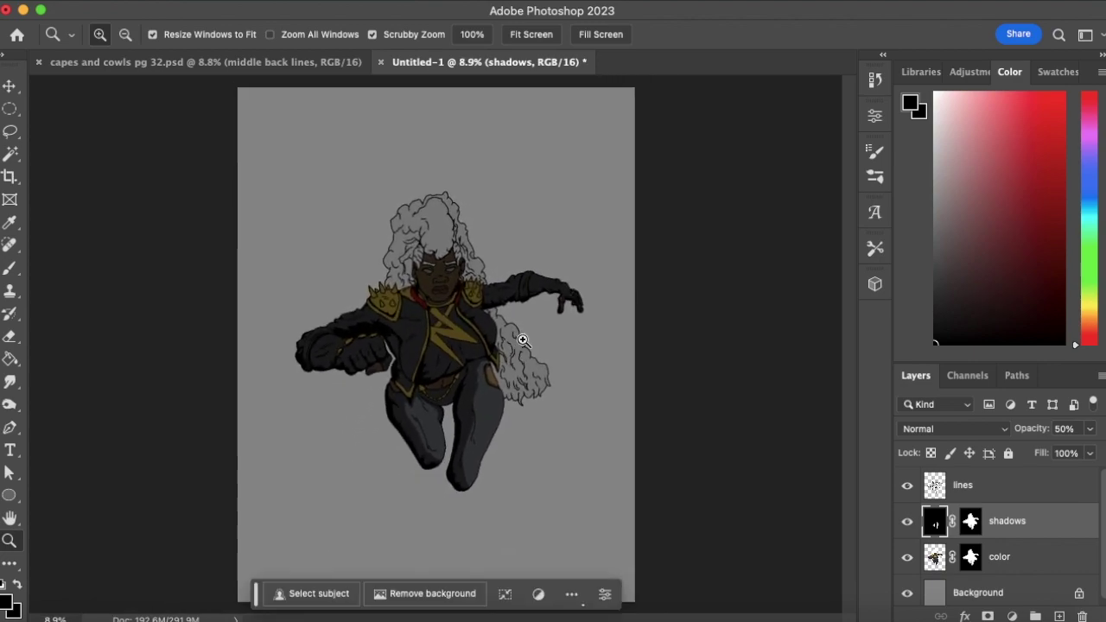
{"action": "left_click_drag", "start_coordinate": [488, 362], "coordinate": [484, 328]}
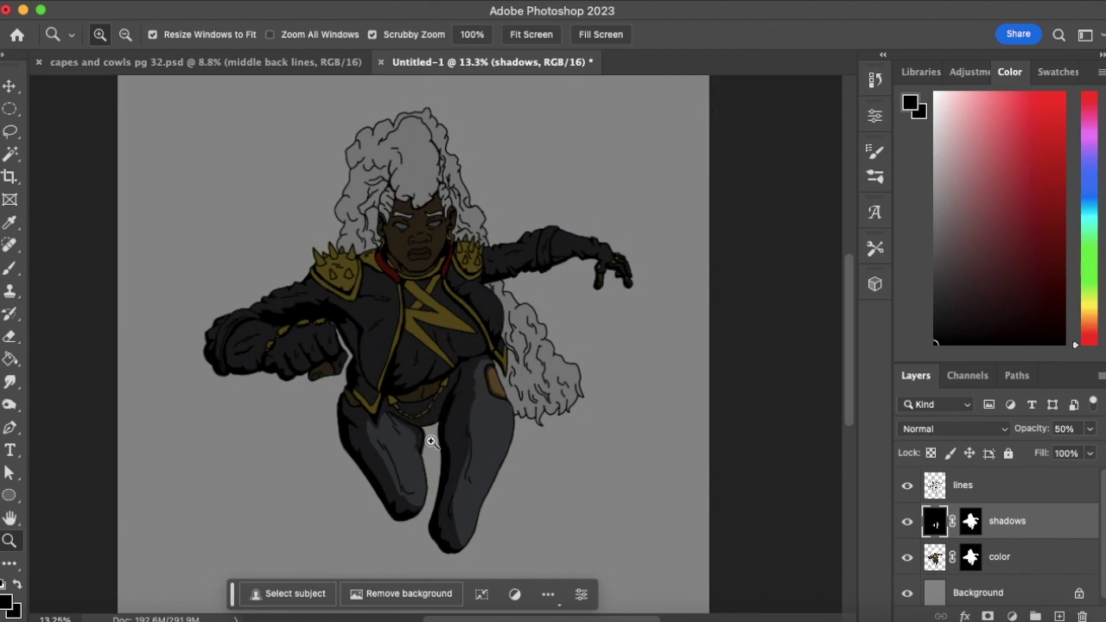
{"action": "left_click_drag", "start_coordinate": [436, 419], "coordinate": [472, 432]}
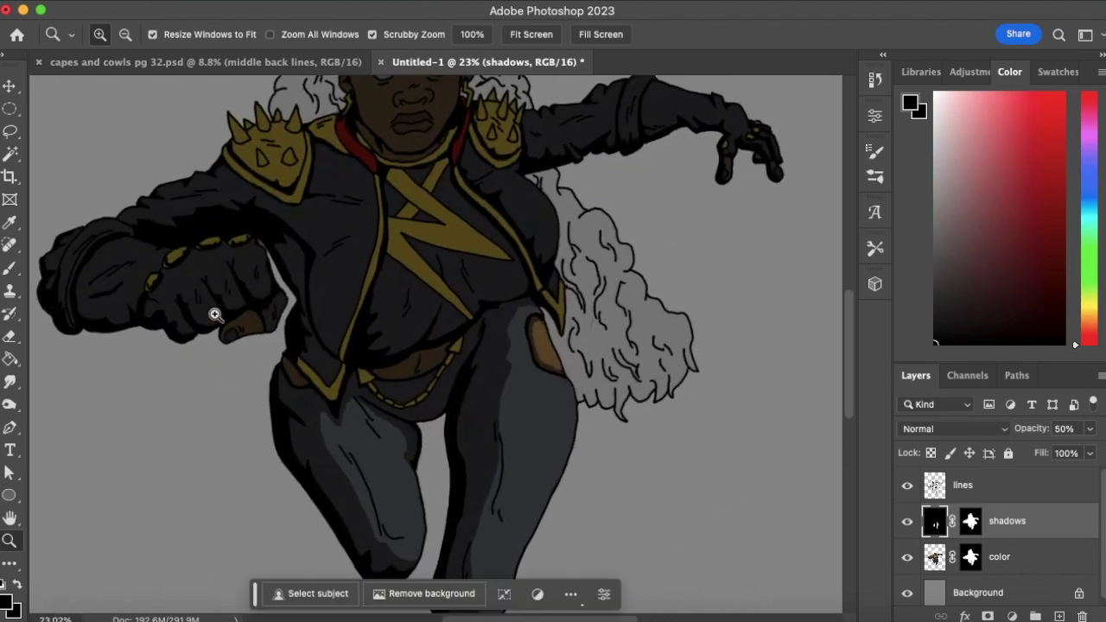
{"action": "left_click", "coordinate": [10, 335]}
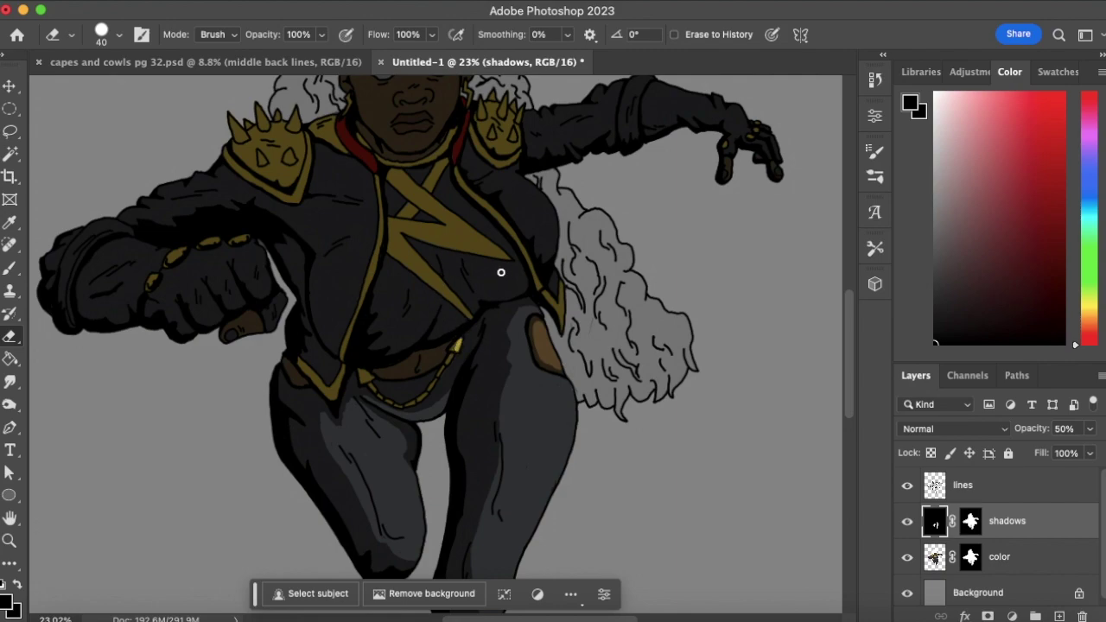
{"action": "key", "text": "bracketleft"}
{"action": "left_click", "coordinate": [9, 540]}
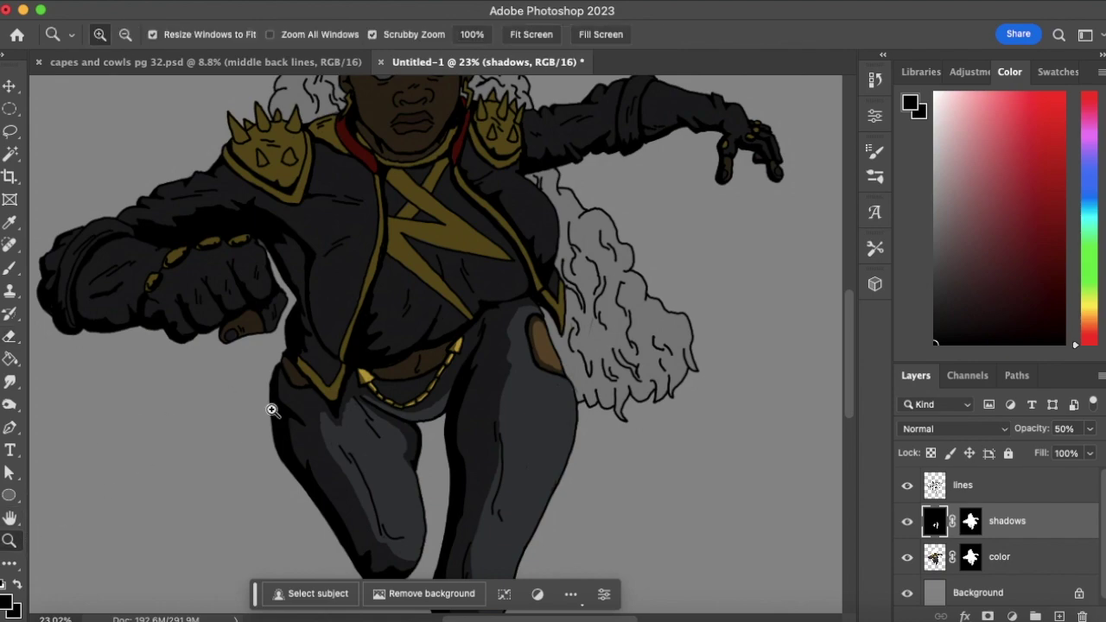
{"action": "scroll", "coordinate": [432, 395], "scroll_direction": "down", "scroll_amount": 5}
{"action": "scroll", "coordinate": [562, 318], "scroll_direction": "up", "scroll_amount": 2}
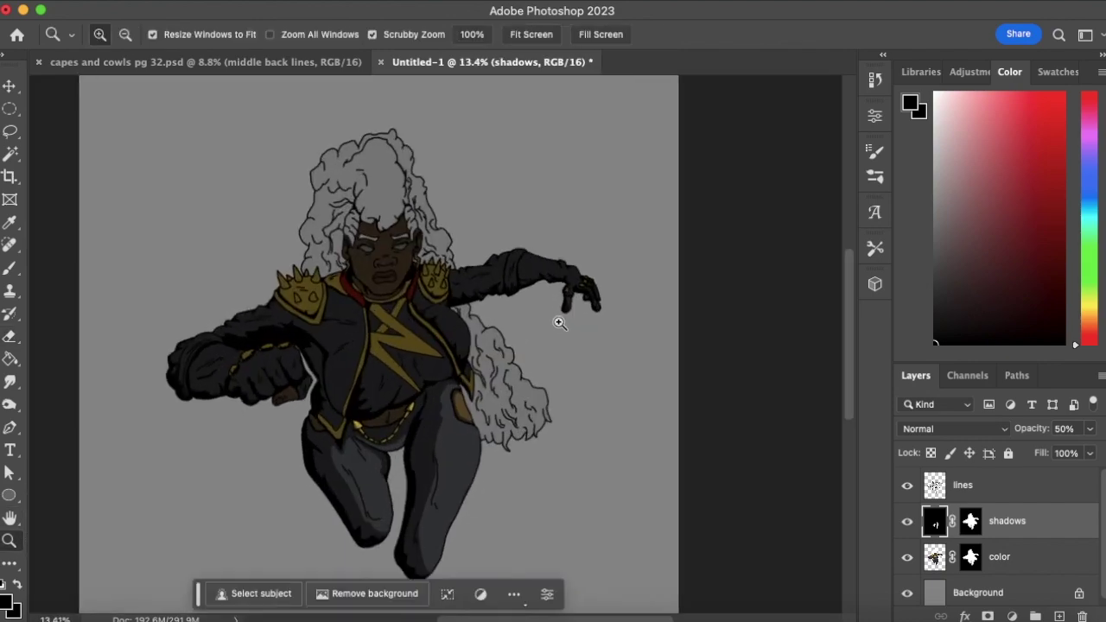
{"action": "left_click", "coordinate": [10, 336]}
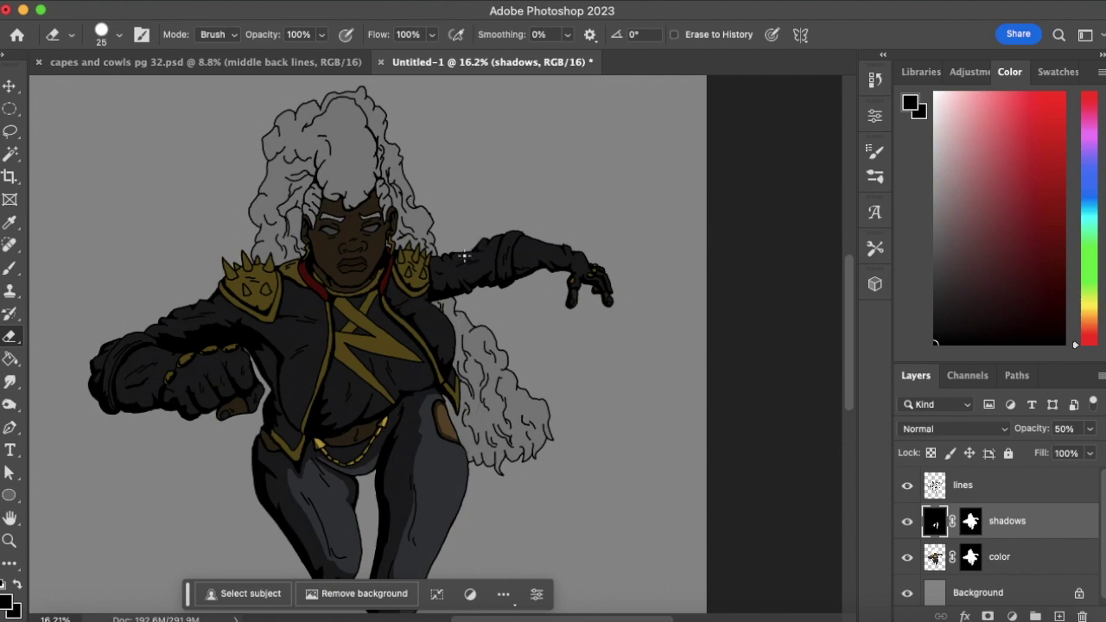
With a 40 px eraser, erase a white highlight down the trailing hair's right edge
{"action": "key", "text": "bracketright"}
{"action": "key", "text": "bracketright"}
{"action": "left_click_drag", "start_coordinate": [444, 305], "coordinate": [477, 351]}
{"action": "left_click_drag", "start_coordinate": [482, 346], "coordinate": [489, 354]}
{"action": "left_click_drag", "start_coordinate": [469, 344], "coordinate": [489, 356]}
{"action": "left_click_drag", "start_coordinate": [495, 375], "coordinate": [499, 394]}
{"action": "mouse_move", "coordinate": [505, 400]}
{"action": "left_mouse_down"}
{"action": "mouse_move", "coordinate": [514, 463]}
{"action": "mouse_move", "coordinate": [539, 388]}
{"action": "mouse_move", "coordinate": [521, 459]}
{"action": "mouse_move", "coordinate": [545, 409]}
{"action": "mouse_move", "coordinate": [539, 467]}
{"action": "mouse_move", "coordinate": [556, 404]}
{"action": "mouse_move", "coordinate": [542, 452]}
{"action": "mouse_move", "coordinate": [516, 386]}
{"action": "mouse_move", "coordinate": [510, 421]}
{"action": "mouse_move", "coordinate": [514, 370]}
{"action": "mouse_move", "coordinate": [526, 404]}
{"action": "mouse_move", "coordinate": [503, 369]}
{"action": "mouse_move", "coordinate": [512, 400]}
{"action": "mouse_move", "coordinate": [497, 364]}
{"action": "mouse_move", "coordinate": [509, 403]}
{"action": "mouse_move", "coordinate": [493, 343]}
{"action": "mouse_move", "coordinate": [472, 322]}
{"action": "mouse_move", "coordinate": [483, 352]}
{"action": "mouse_move", "coordinate": [474, 345]}
{"action": "mouse_move", "coordinate": [460, 314]}
{"action": "mouse_move", "coordinate": [465, 337]}
{"action": "mouse_move", "coordinate": [449, 300]}
{"action": "left_mouse_up"}
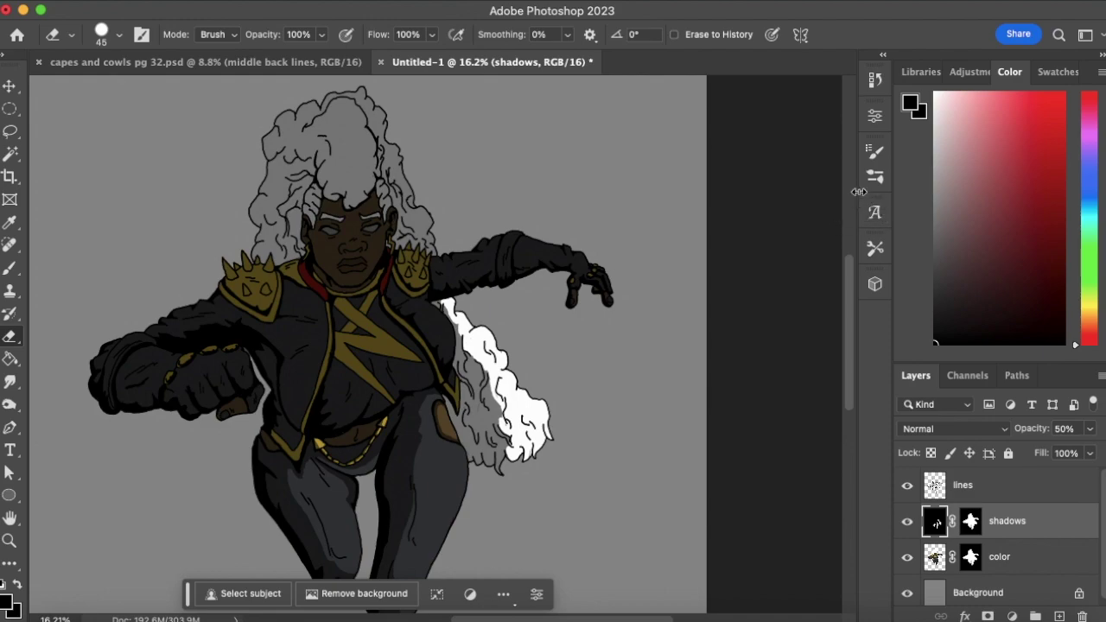
{"action": "scroll", "coordinate": [837, 268], "scroll_direction": "up", "scroll_amount": 5}
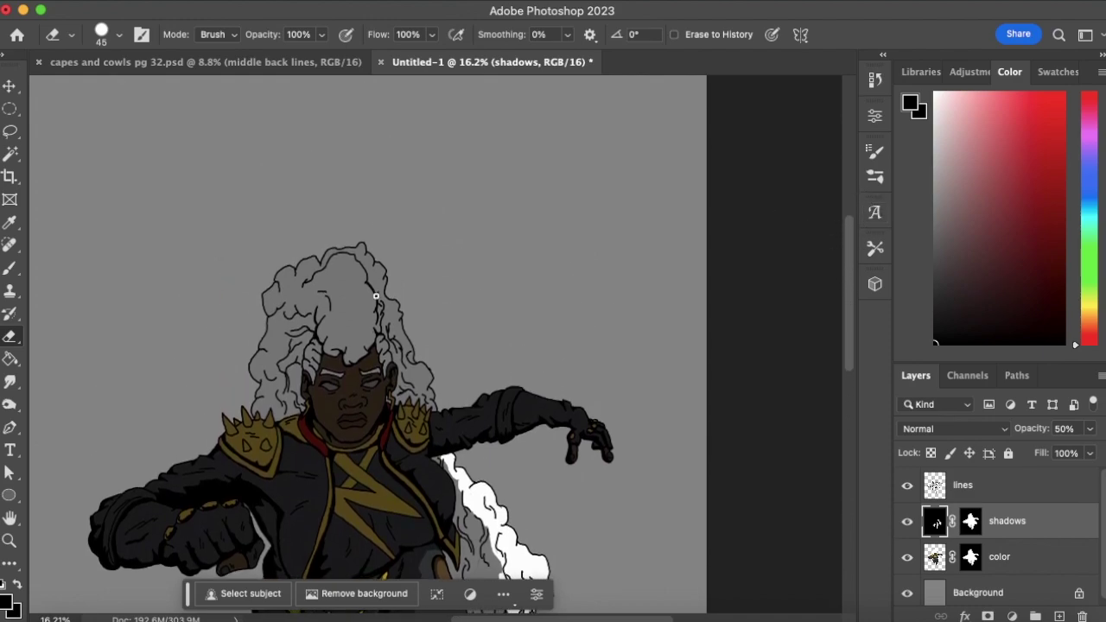
Erase a white strip along the upper hair's right edge, extending up toward the top
{"action": "left_click_drag", "start_coordinate": [427, 409], "coordinate": [396, 339]}
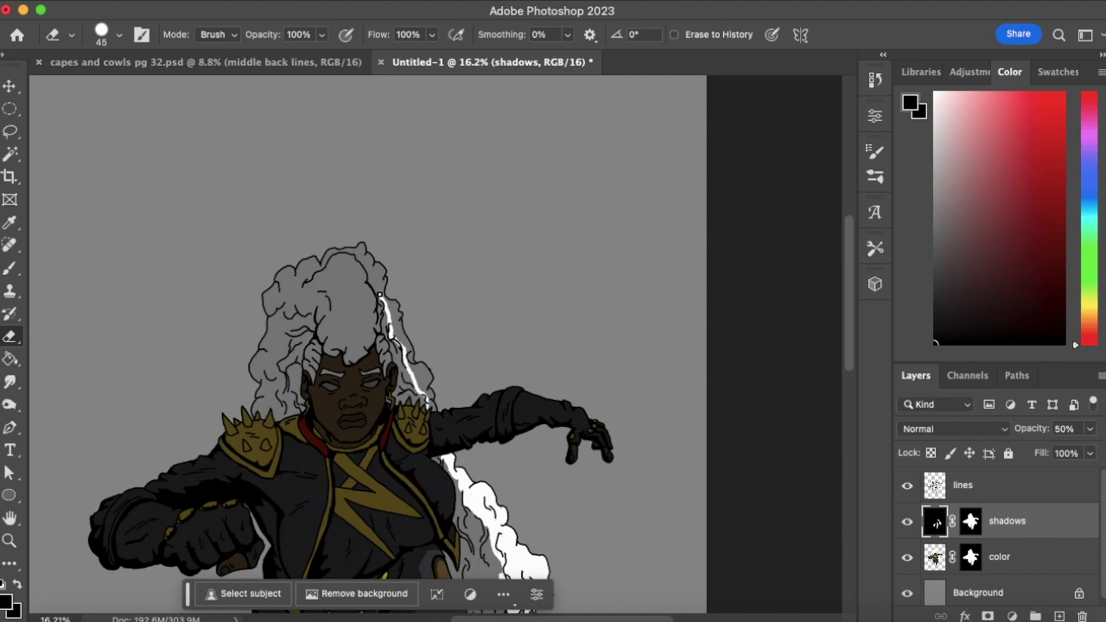
{"action": "mouse_move", "coordinate": [378, 295]}
{"action": "left_mouse_down"}
{"action": "mouse_move", "coordinate": [343, 250]}
{"action": "mouse_move", "coordinate": [361, 246]}
{"action": "mouse_move", "coordinate": [388, 298]}
{"action": "left_mouse_up"}
{"action": "mouse_move", "coordinate": [390, 307]}
{"action": "left_mouse_down"}
{"action": "mouse_move", "coordinate": [434, 406]}
{"action": "mouse_move", "coordinate": [399, 322]}
{"action": "left_mouse_up"}
{"action": "left_click_drag", "start_coordinate": [376, 274], "coordinate": [382, 306]}
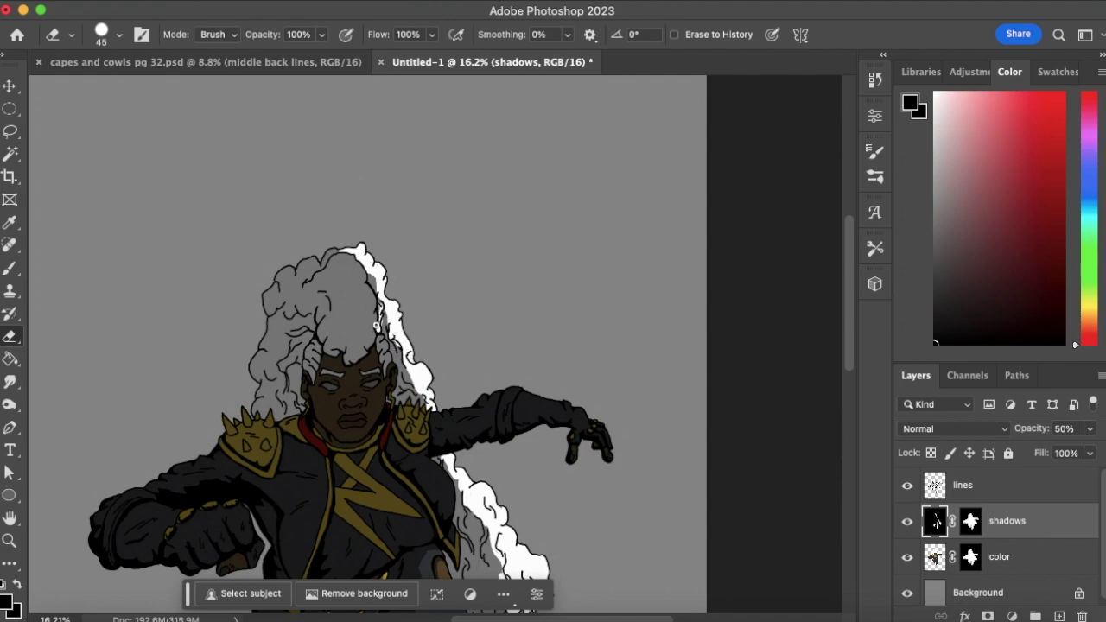
{"action": "left_click", "coordinate": [9, 269]}
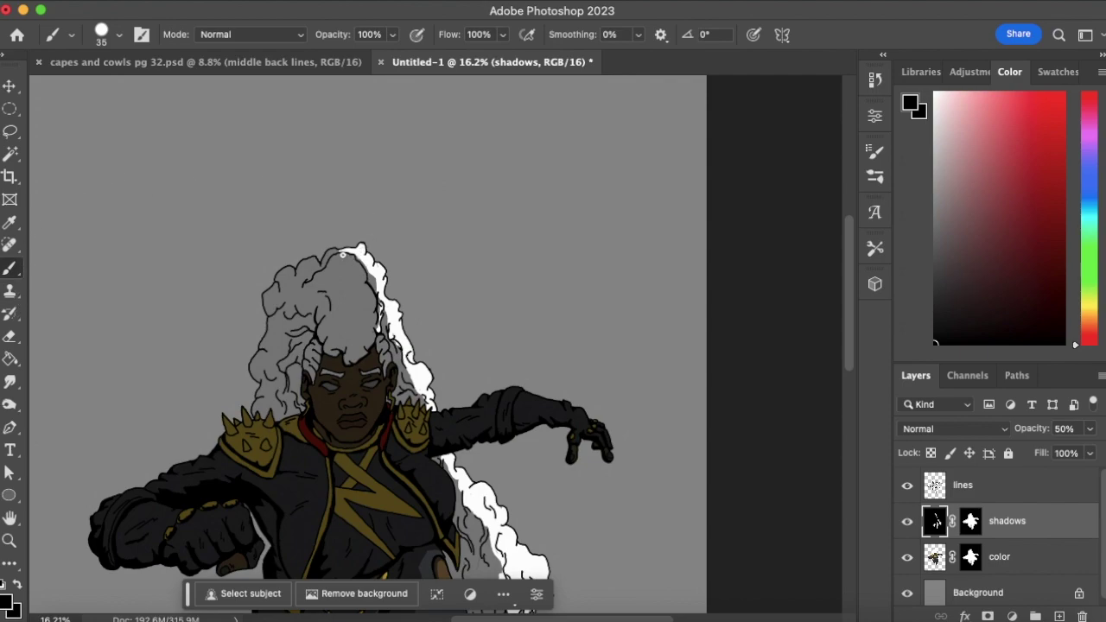
Erase a wide white patch through the middle of the hair crown, extending upward
{"action": "left_click", "coordinate": [9, 336]}
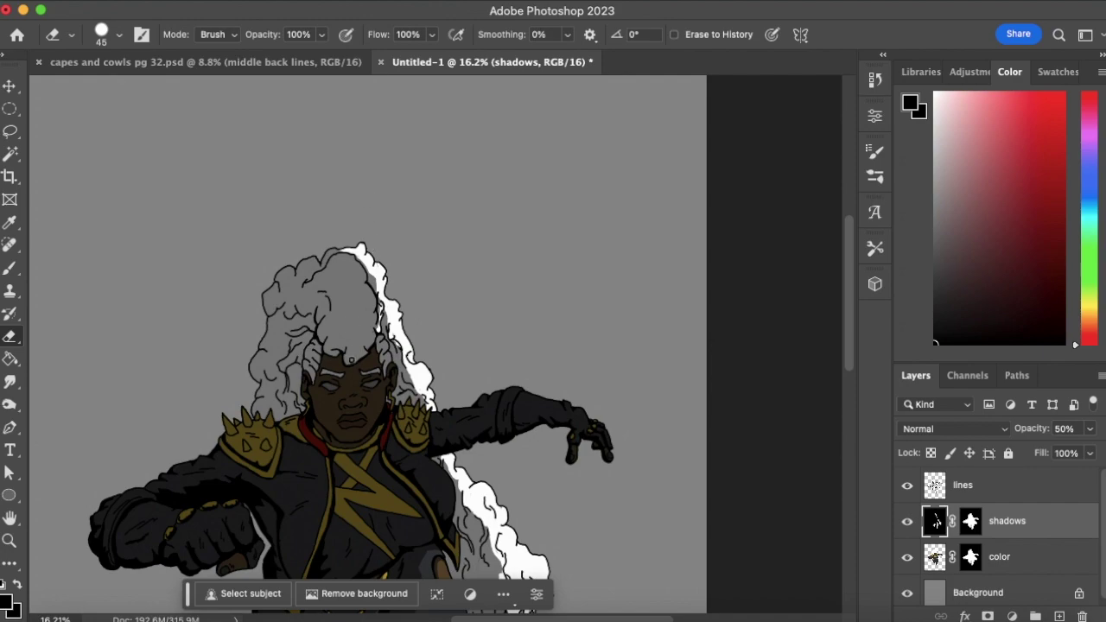
{"action": "mouse_move", "coordinate": [350, 361]}
{"action": "left_mouse_down"}
{"action": "mouse_move", "coordinate": [330, 299]}
{"action": "mouse_move", "coordinate": [307, 289]}
{"action": "mouse_move", "coordinate": [318, 276]}
{"action": "mouse_move", "coordinate": [319, 288]}
{"action": "mouse_move", "coordinate": [338, 271]}
{"action": "mouse_move", "coordinate": [332, 298]}
{"action": "mouse_move", "coordinate": [354, 362]}
{"action": "mouse_move", "coordinate": [367, 345]}
{"action": "mouse_move", "coordinate": [358, 336]}
{"action": "mouse_move", "coordinate": [348, 359]}
{"action": "mouse_move", "coordinate": [371, 336]}
{"action": "left_mouse_up"}
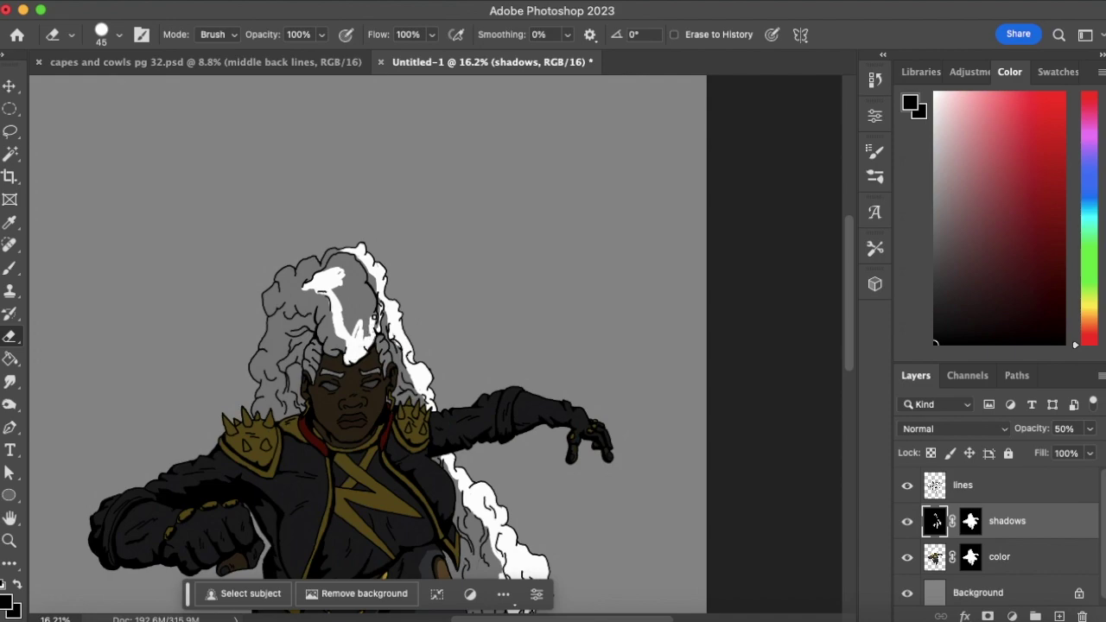
{"action": "mouse_move", "coordinate": [373, 310]}
{"action": "left_mouse_down"}
{"action": "mouse_move", "coordinate": [367, 335]}
{"action": "mouse_move", "coordinate": [356, 298]}
{"action": "mouse_move", "coordinate": [366, 324]}
{"action": "mouse_move", "coordinate": [352, 337]}
{"action": "mouse_move", "coordinate": [346, 288]}
{"action": "mouse_move", "coordinate": [342, 328]}
{"action": "mouse_move", "coordinate": [334, 264]}
{"action": "mouse_move", "coordinate": [343, 260]}
{"action": "mouse_move", "coordinate": [352, 290]}
{"action": "mouse_move", "coordinate": [355, 267]}
{"action": "left_mouse_up"}
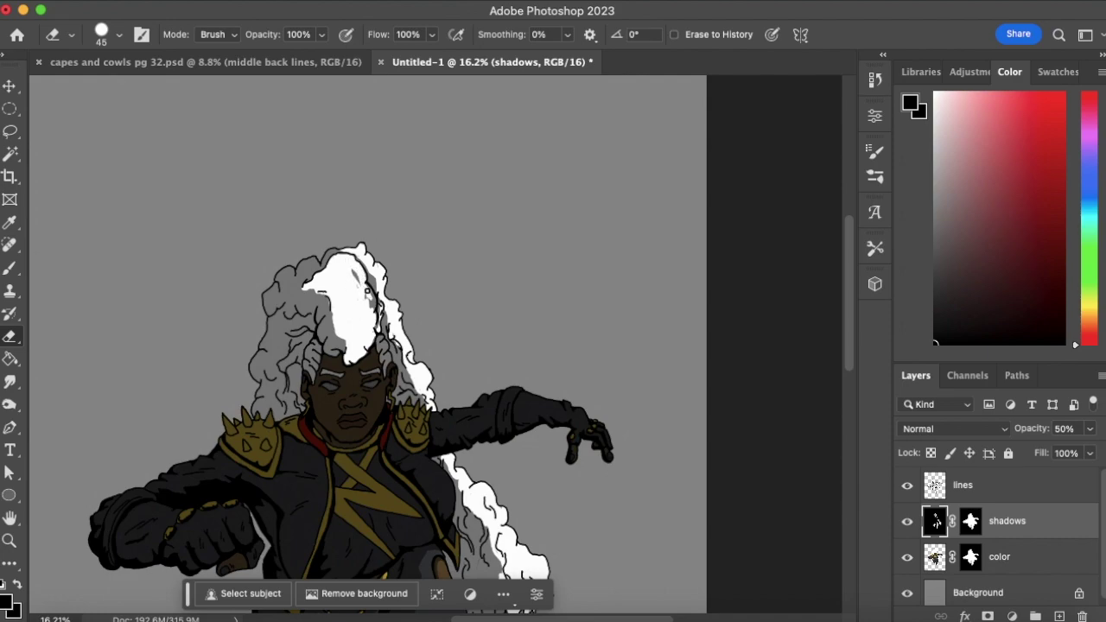
{"action": "left_click_drag", "start_coordinate": [373, 309], "coordinate": [351, 266]}
{"action": "left_click", "coordinate": [9, 269]}
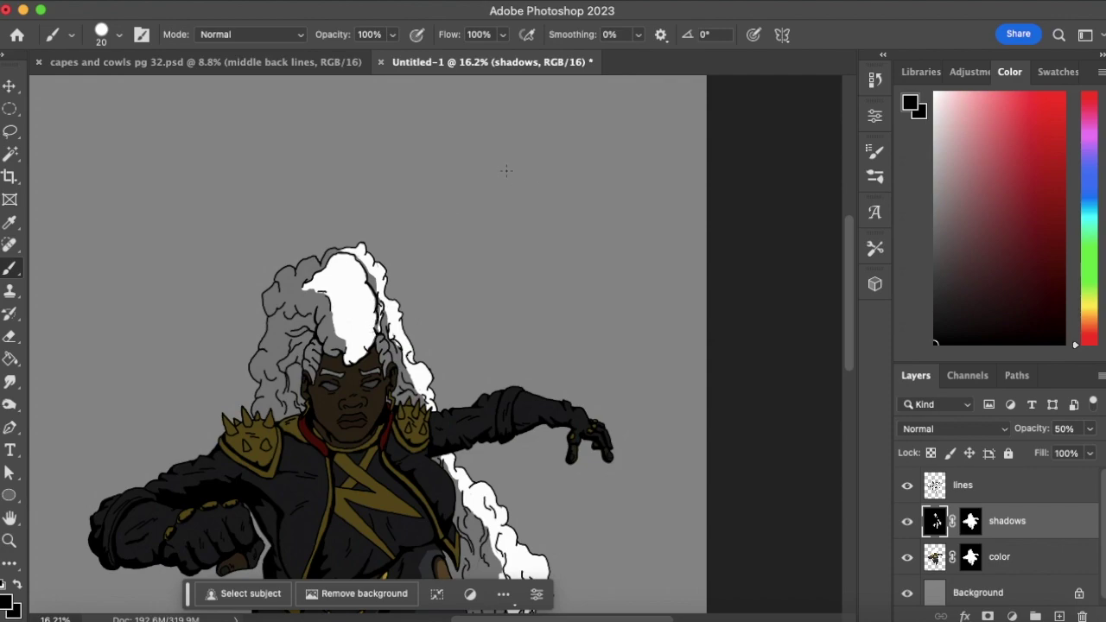
Zoom in on the head and paint shadow back along the crown highlight's left edge
{"action": "key", "text": "z"}
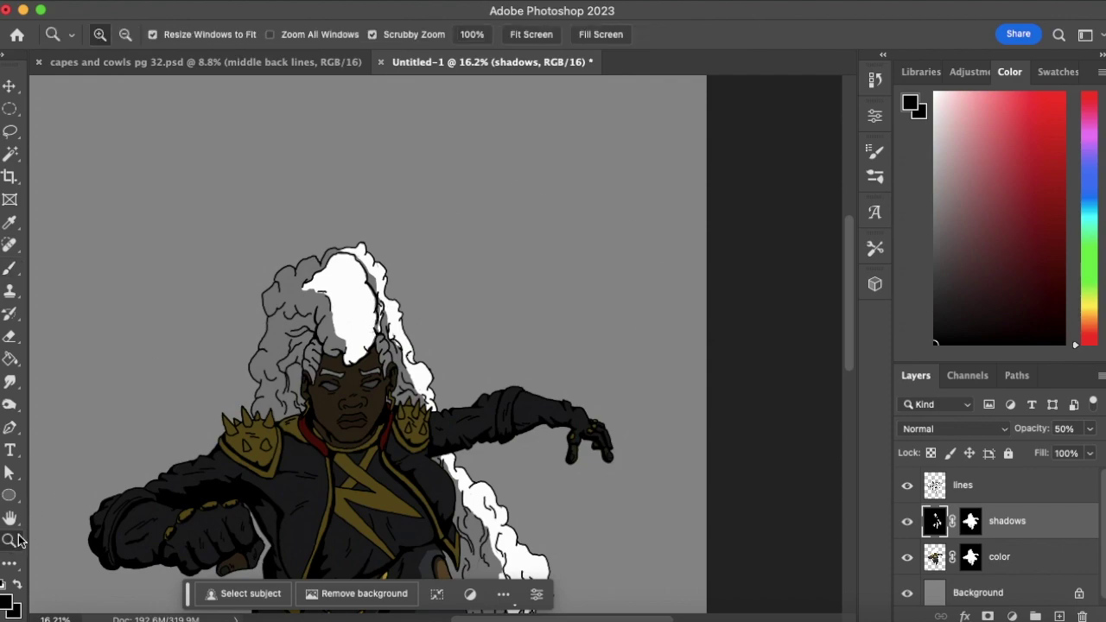
{"action": "left_click", "coordinate": [493, 303], "text": "alt"}
{"action": "left_click_drag", "start_coordinate": [494, 302], "coordinate": [522, 225]}
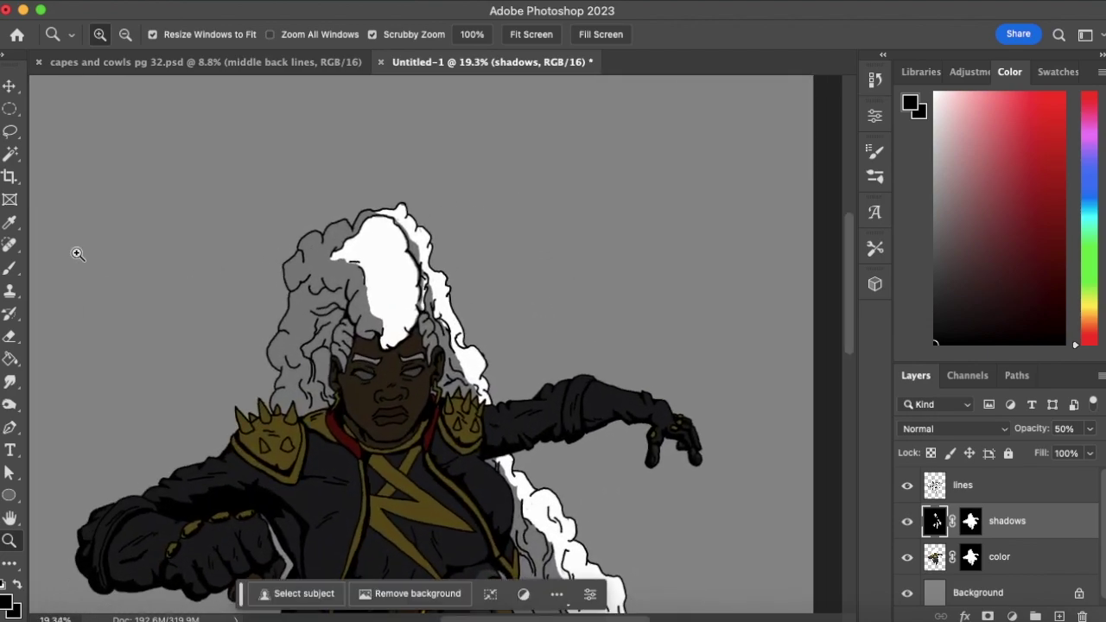
{"action": "left_click", "coordinate": [12, 268]}
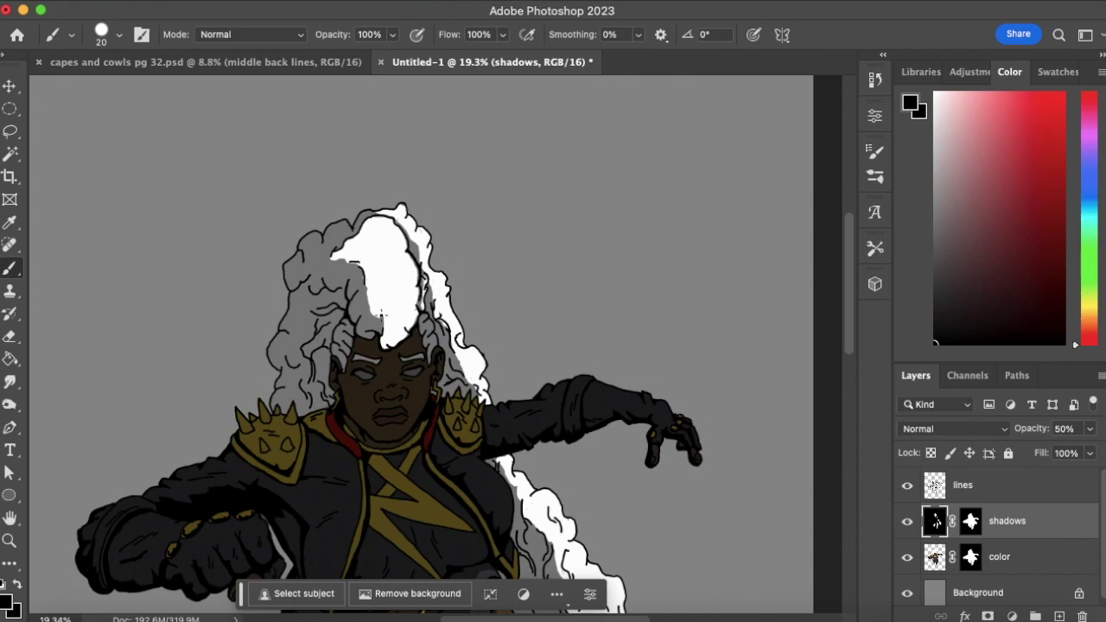
{"action": "left_click_drag", "start_coordinate": [365, 278], "coordinate": [377, 318]}
Erase white along the hair's top and upper-left edges, then zoom to the shoulder and raised arm
{"action": "left_click", "coordinate": [11, 336]}
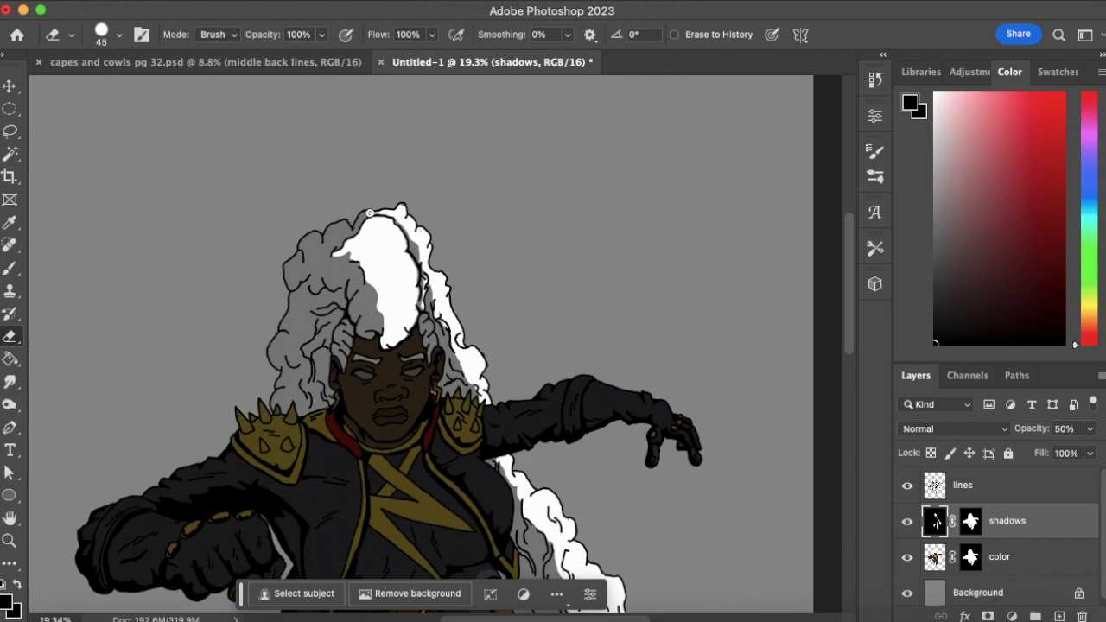
{"action": "mouse_move", "coordinate": [369, 212]}
{"action": "left_mouse_down"}
{"action": "mouse_move", "coordinate": [301, 247]}
{"action": "mouse_move", "coordinate": [350, 224]}
{"action": "left_mouse_up"}
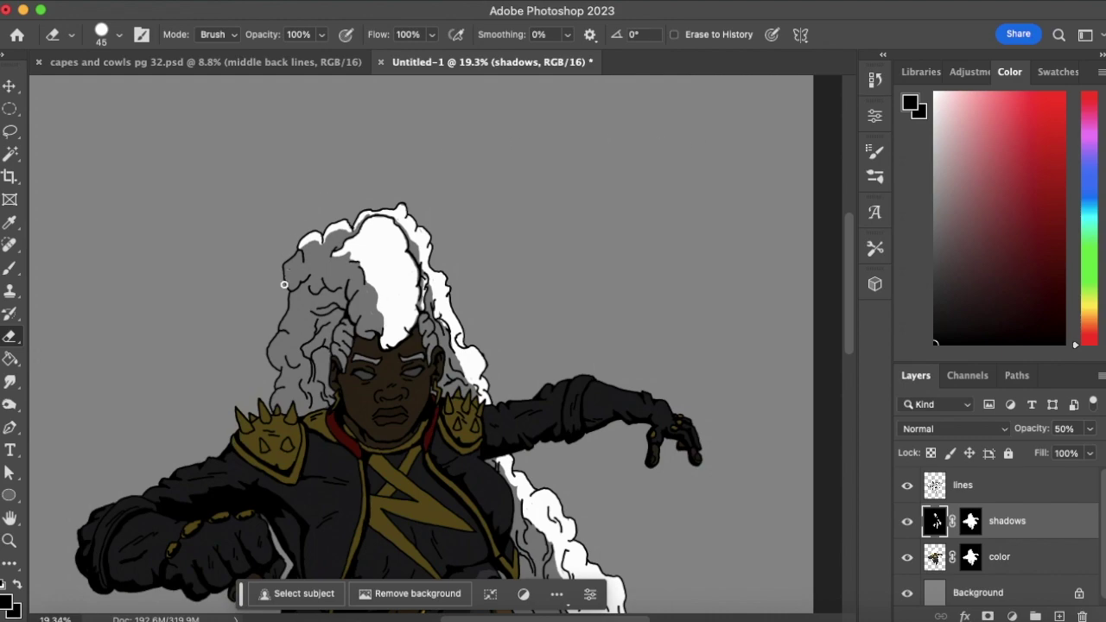
{"action": "mouse_move", "coordinate": [285, 287]}
{"action": "left_mouse_down"}
{"action": "mouse_move", "coordinate": [299, 259]}
{"action": "mouse_move", "coordinate": [286, 269]}
{"action": "left_mouse_up"}
{"action": "key", "text": "z"}
{"action": "left_click_drag", "start_coordinate": [468, 392], "coordinate": [382, 445]}
{"action": "left_click_drag", "start_coordinate": [498, 304], "coordinate": [498, 304]}
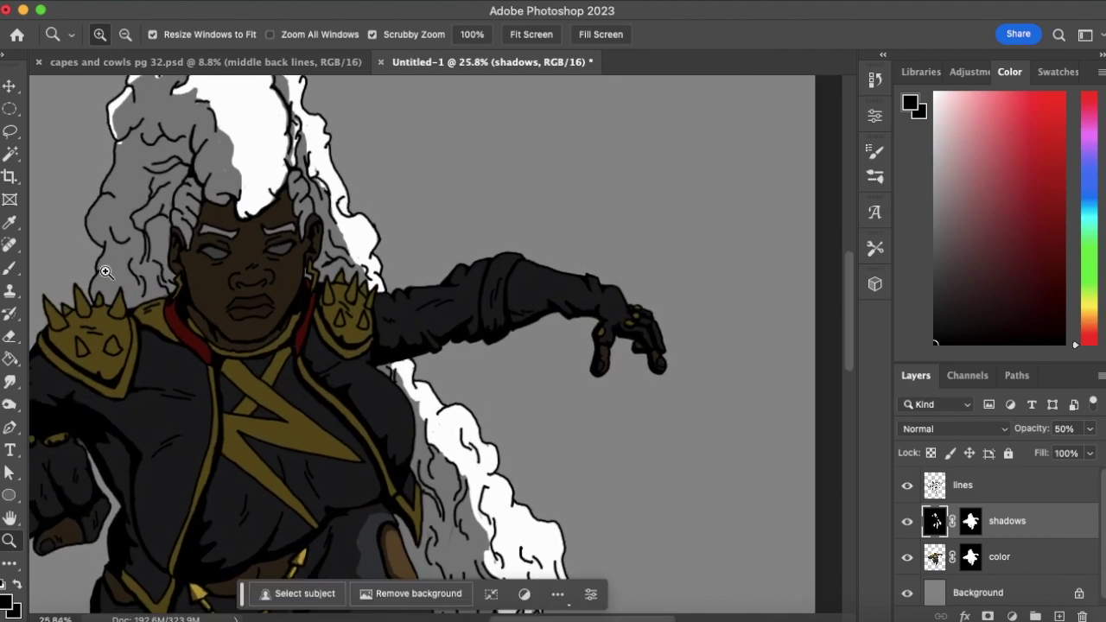
{"action": "left_click", "coordinate": [10, 268]}
{"action": "left_click", "coordinate": [11, 336]}
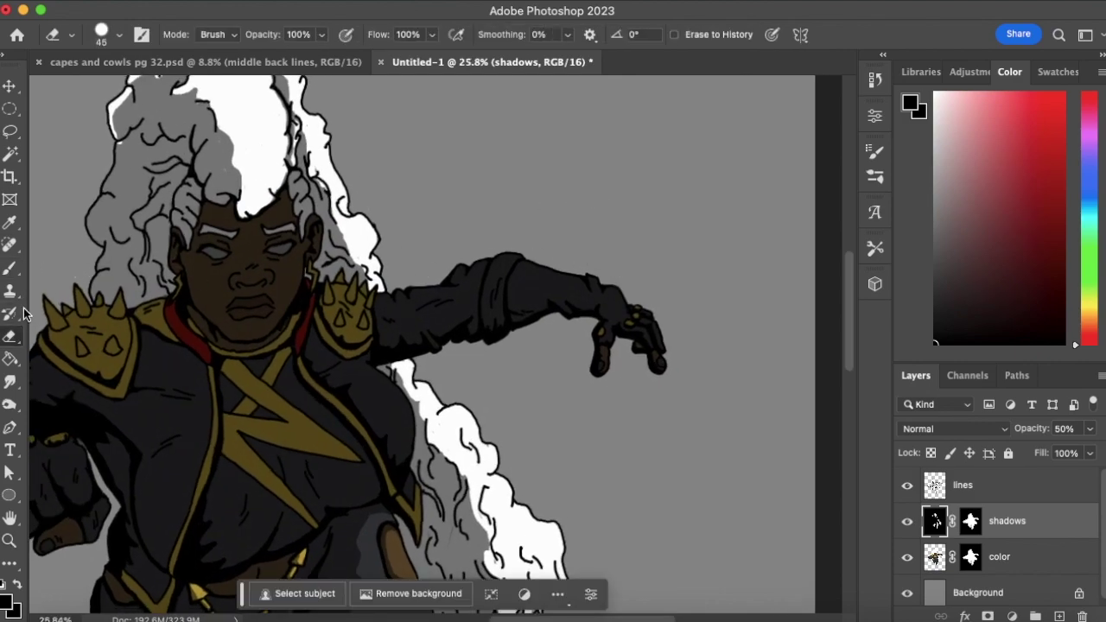
Erase the shadow along the finger and across the glove's wrist with a size-30 eraser, then zoom in on the hand
{"action": "mouse_move", "coordinate": [602, 371]}
{"action": "left_mouse_down"}
{"action": "mouse_move", "coordinate": [611, 326]}
{"action": "mouse_move", "coordinate": [606, 354]}
{"action": "mouse_move", "coordinate": [663, 282]}
{"action": "mouse_move", "coordinate": [666, 371]}
{"action": "mouse_move", "coordinate": [652, 346]}
{"action": "left_mouse_up"}
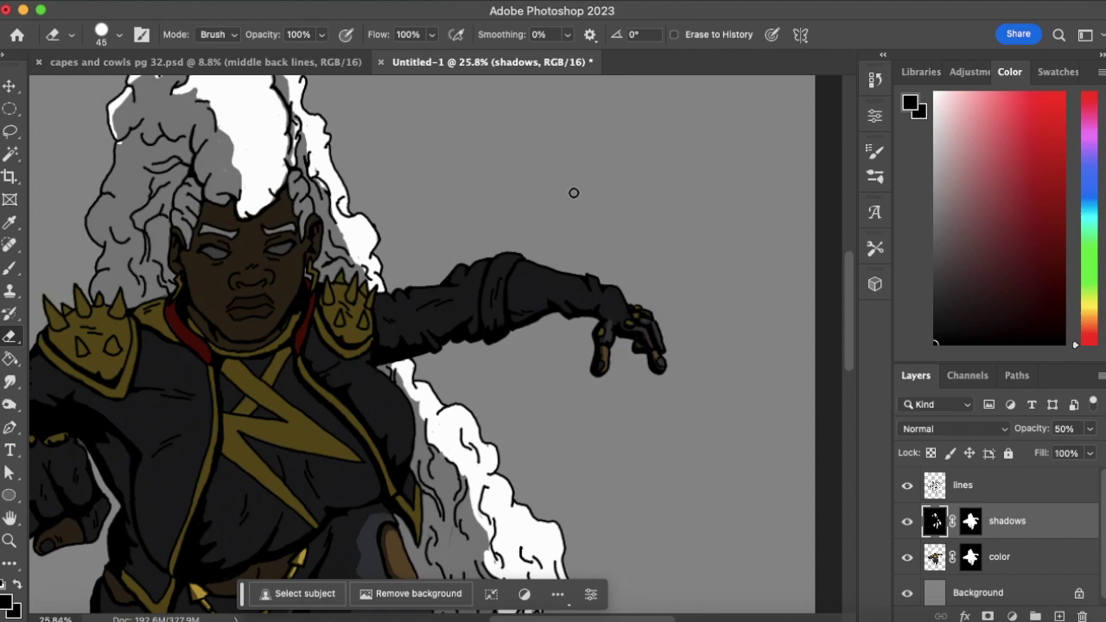
{"action": "key", "text": "bracketleft"}
{"action": "key", "text": "bracketleft"}
{"action": "mouse_move", "coordinate": [595, 294]}
{"action": "left_mouse_down"}
{"action": "mouse_move", "coordinate": [543, 283]}
{"action": "mouse_move", "coordinate": [523, 294]}
{"action": "mouse_move", "coordinate": [519, 274]}
{"action": "left_mouse_up"}
{"action": "mouse_move", "coordinate": [532, 287]}
{"action": "left_mouse_down"}
{"action": "mouse_move", "coordinate": [555, 268]}
{"action": "mouse_move", "coordinate": [557, 288]}
{"action": "mouse_move", "coordinate": [555, 267]}
{"action": "mouse_move", "coordinate": [554, 278]}
{"action": "mouse_move", "coordinate": [577, 278]}
{"action": "mouse_move", "coordinate": [565, 283]}
{"action": "mouse_move", "coordinate": [587, 277]}
{"action": "mouse_move", "coordinate": [569, 287]}
{"action": "mouse_move", "coordinate": [628, 291]}
{"action": "left_mouse_up"}
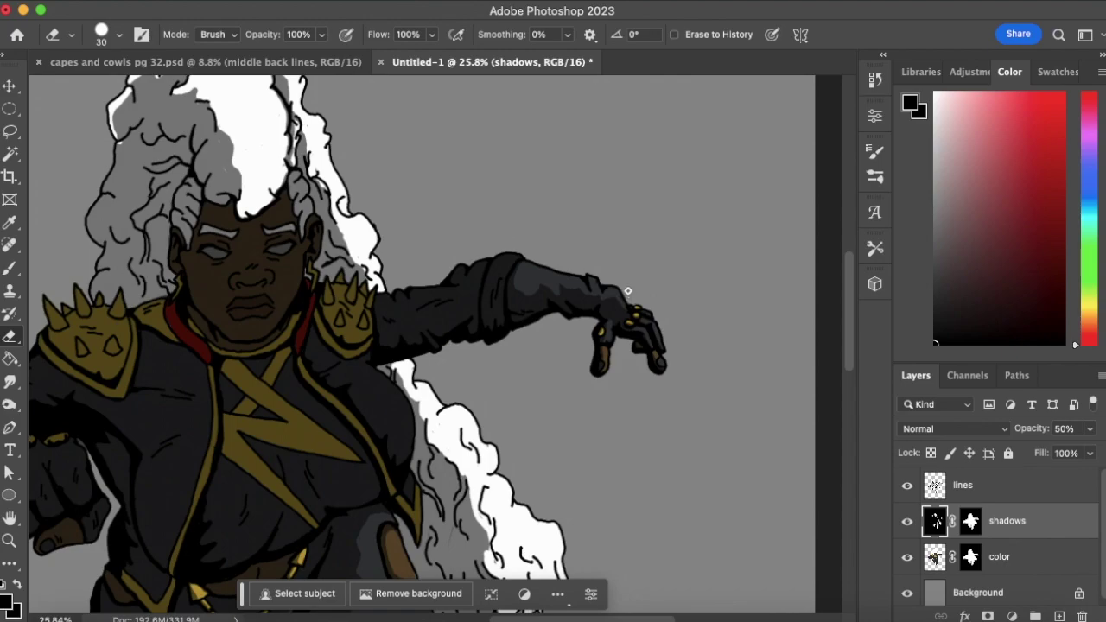
{"action": "left_click", "coordinate": [10, 540]}
{"action": "left_click_drag", "start_coordinate": [481, 334], "coordinate": [452, 389]}
{"action": "mouse_move", "coordinate": [539, 320]}
{"action": "left_mouse_down"}
{"action": "mouse_move", "coordinate": [607, 301]}
{"action": "mouse_move", "coordinate": [494, 254]}
{"action": "left_mouse_up"}
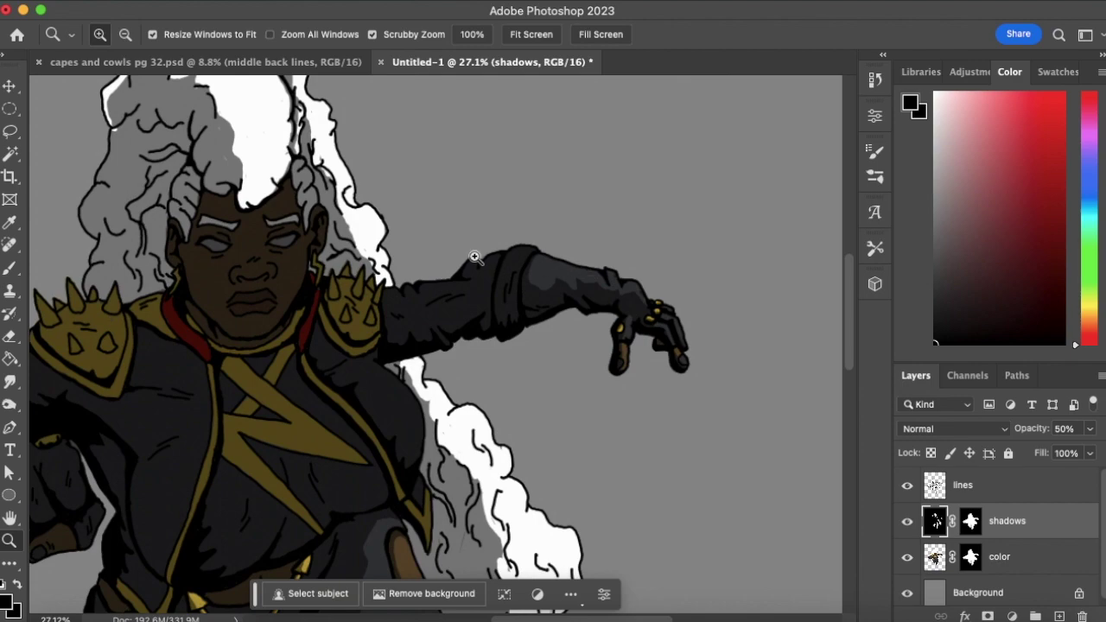
{"action": "left_click", "coordinate": [11, 338]}
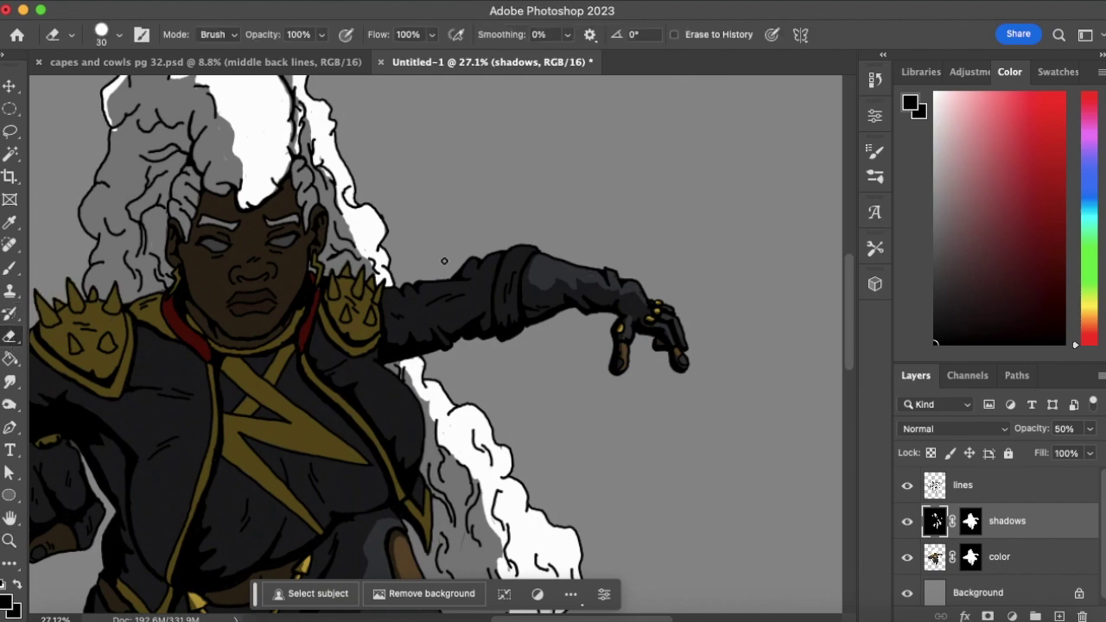
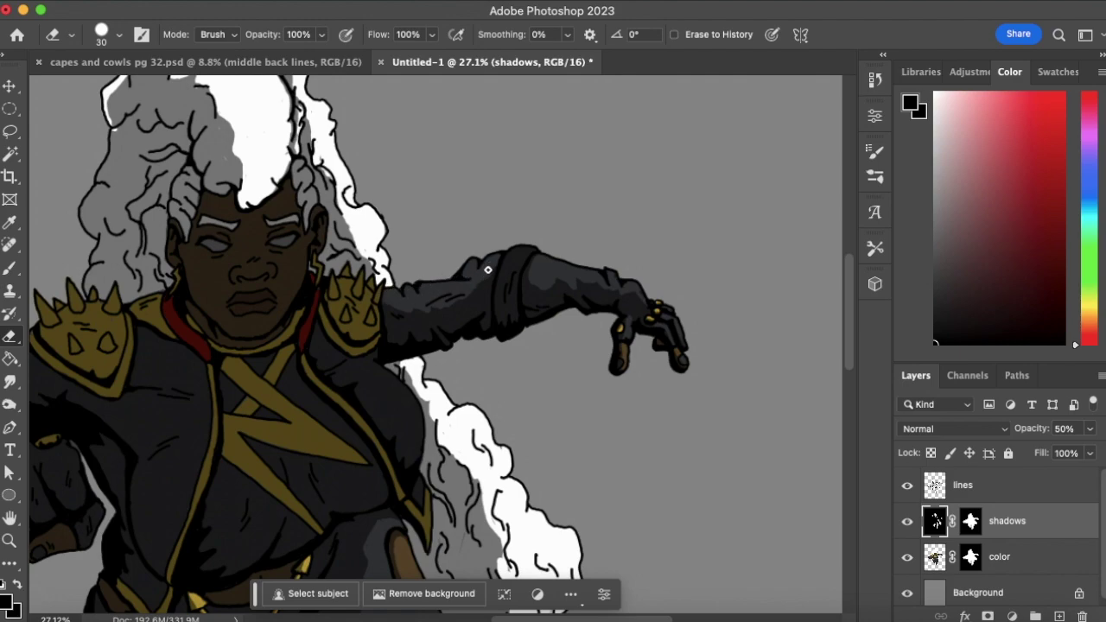
Zoom in on the shoulder and erase streaks of shadow from the gold shoulder pad with the Eraser
{"action": "left_click", "coordinate": [9, 540]}
{"action": "left_click_drag", "start_coordinate": [382, 369], "coordinate": [260, 429]}
{"action": "left_click", "coordinate": [572, 309]}
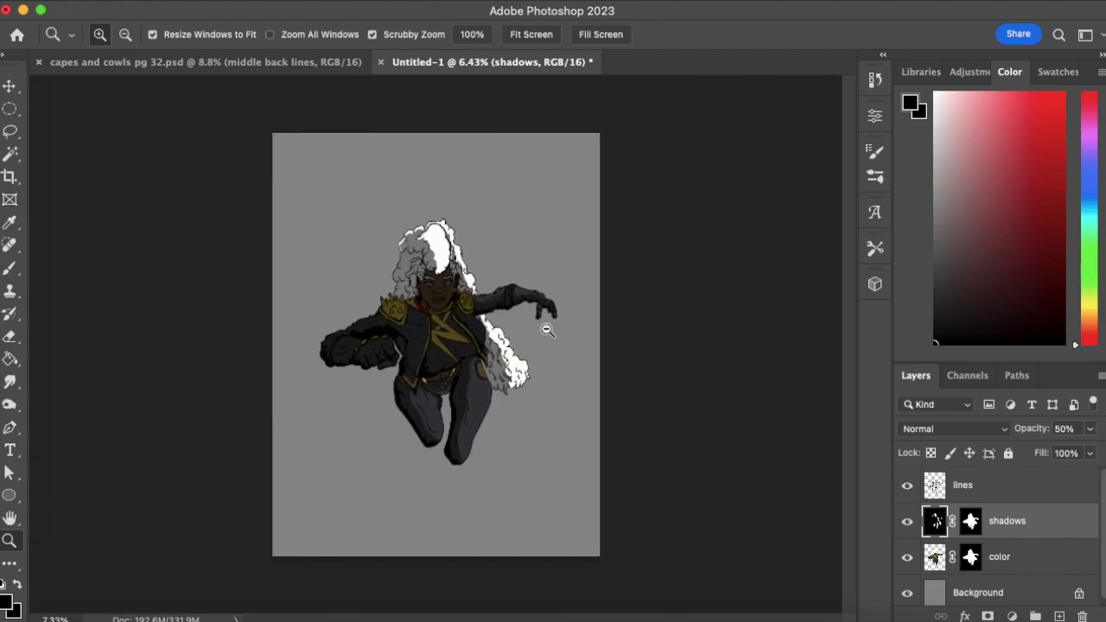
{"action": "left_click_drag", "start_coordinate": [485, 315], "coordinate": [597, 304]}
{"action": "left_click", "coordinate": [9, 268]}
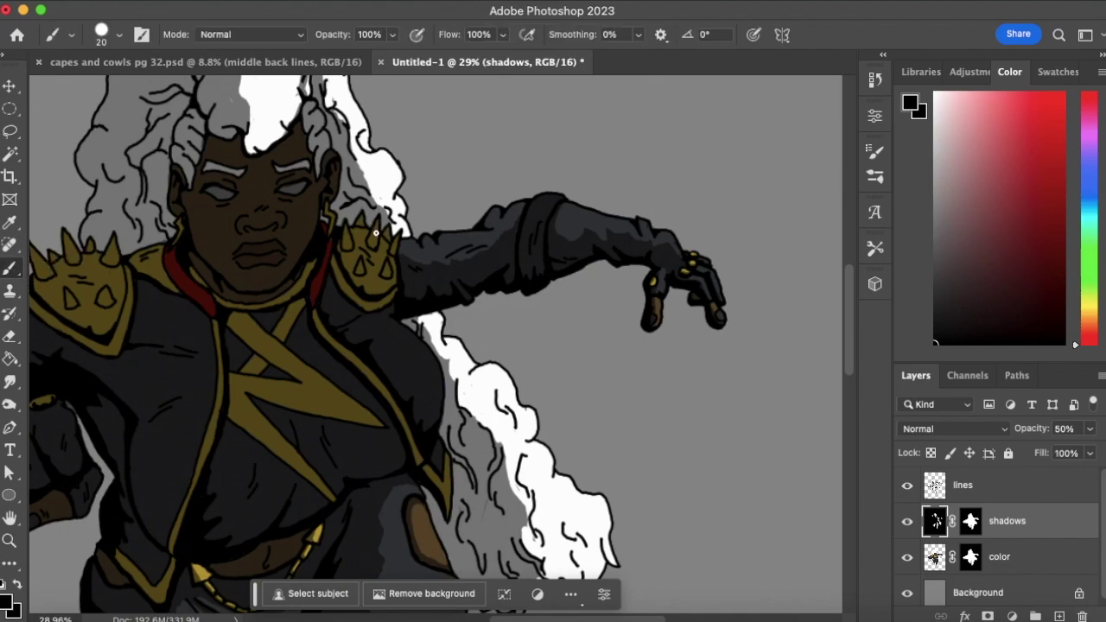
{"action": "left_click", "coordinate": [10, 337]}
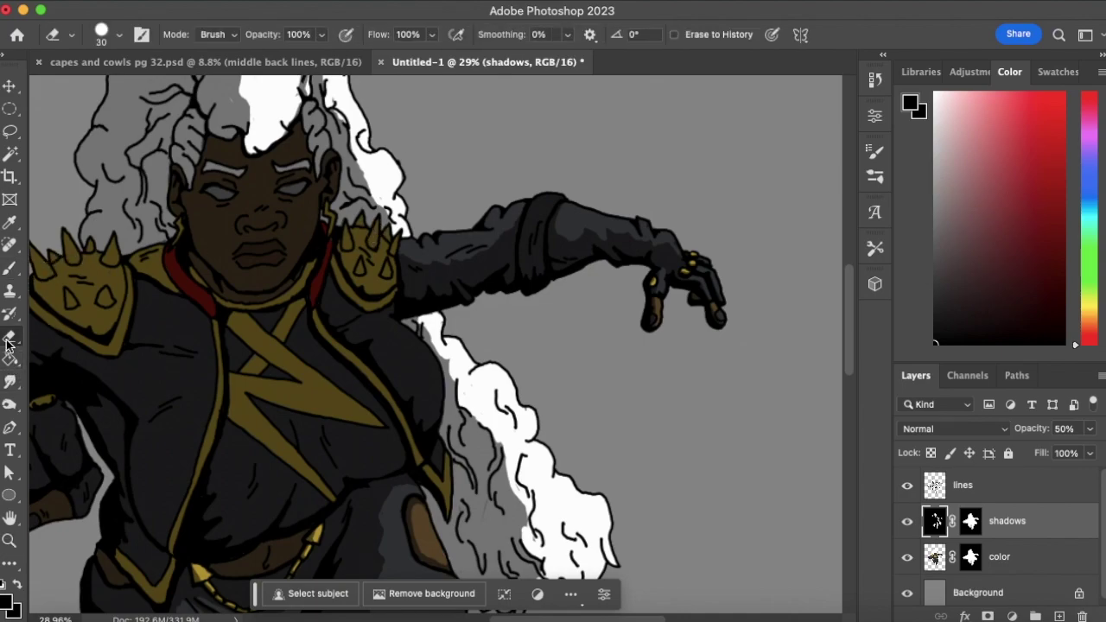
{"action": "left_click_drag", "start_coordinate": [376, 234], "coordinate": [380, 222]}
{"action": "left_click_drag", "start_coordinate": [371, 281], "coordinate": [354, 232]}
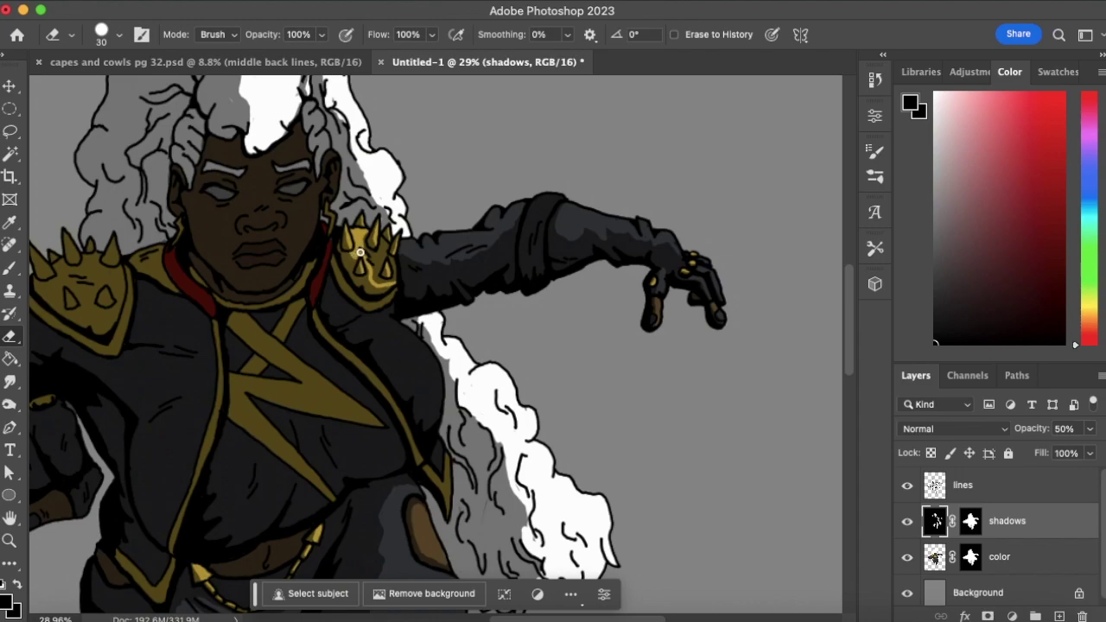
{"action": "mouse_move", "coordinate": [366, 275]}
{"action": "left_mouse_down"}
{"action": "mouse_move", "coordinate": [393, 282]}
{"action": "mouse_move", "coordinate": [389, 255]}
{"action": "mouse_move", "coordinate": [380, 282]}
{"action": "left_mouse_up"}
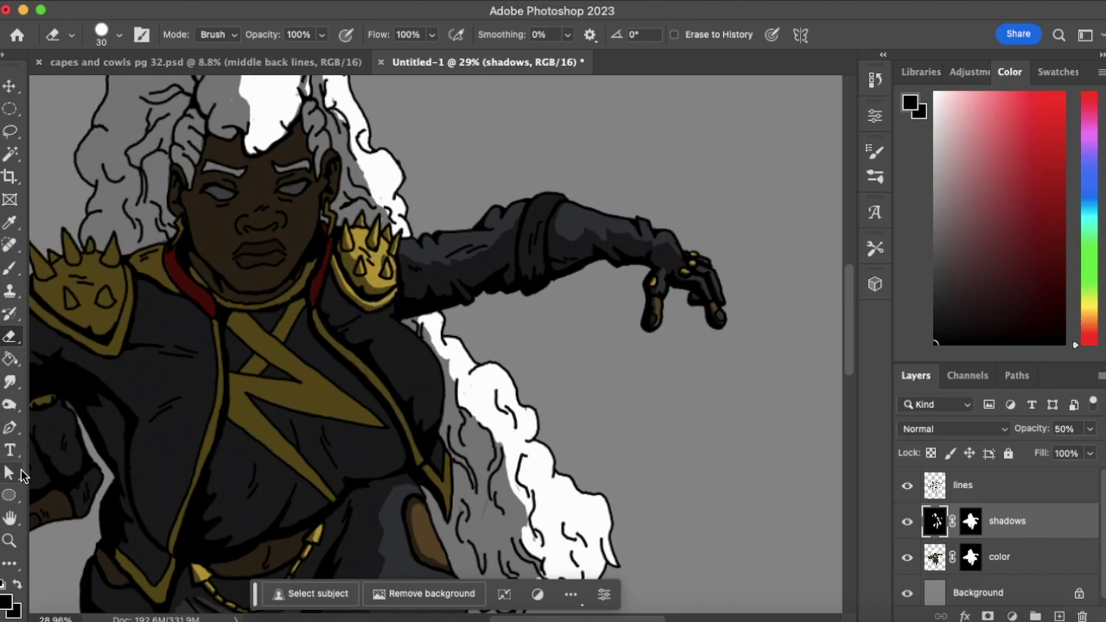
{"action": "left_click", "coordinate": [9, 540]}
Erase light strokes along the hairline into the forehead shadow, plus a small cheek highlight
{"action": "left_click_drag", "start_coordinate": [334, 333], "coordinate": [277, 380]}
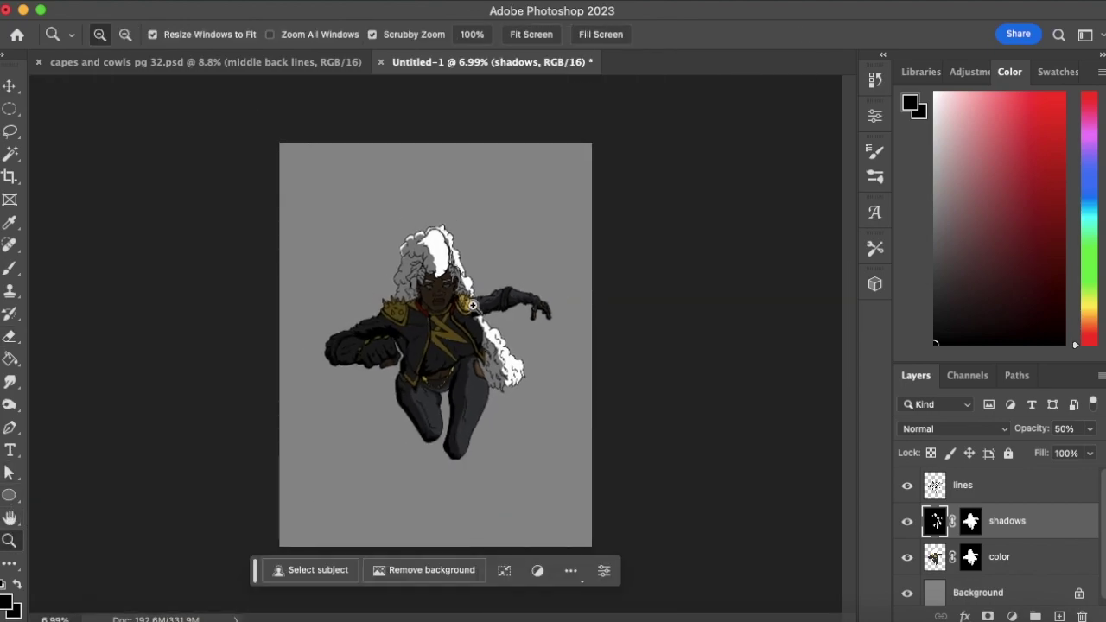
{"action": "left_click_drag", "start_coordinate": [472, 305], "coordinate": [515, 302]}
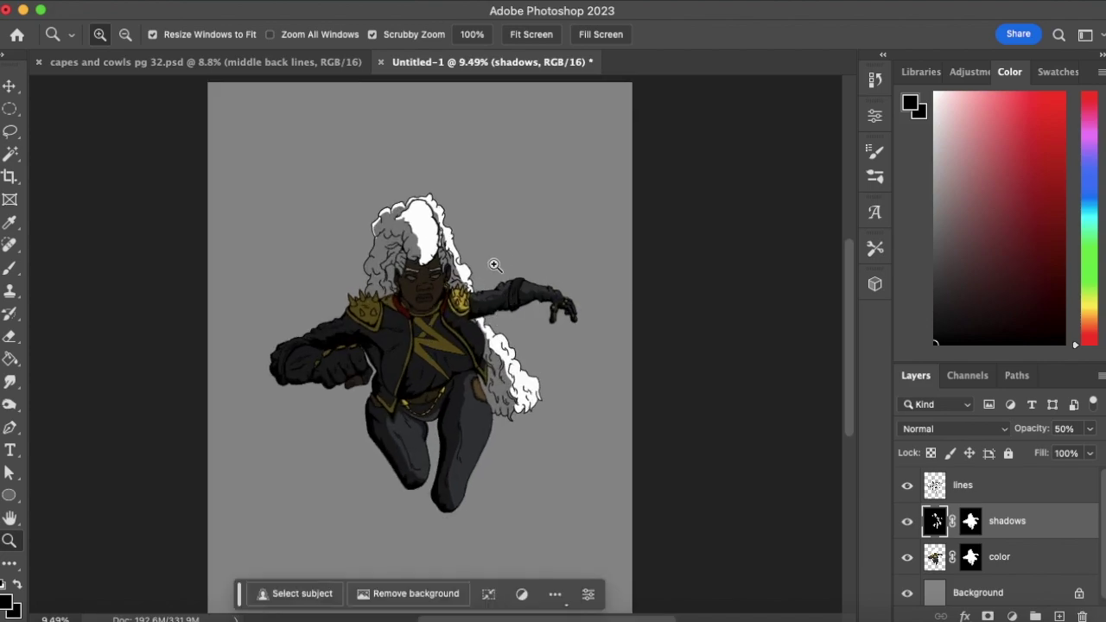
{"action": "left_click_drag", "start_coordinate": [393, 311], "coordinate": [472, 318]}
{"action": "left_click", "coordinate": [11, 269]}
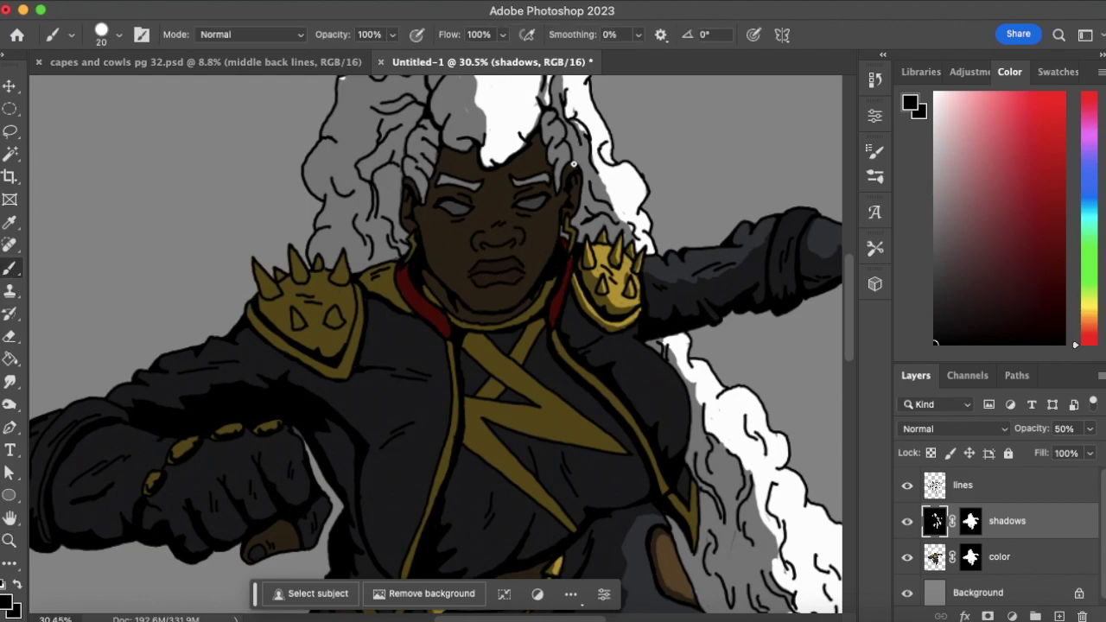
{"action": "left_click_drag", "start_coordinate": [573, 294], "coordinate": [501, 309]}
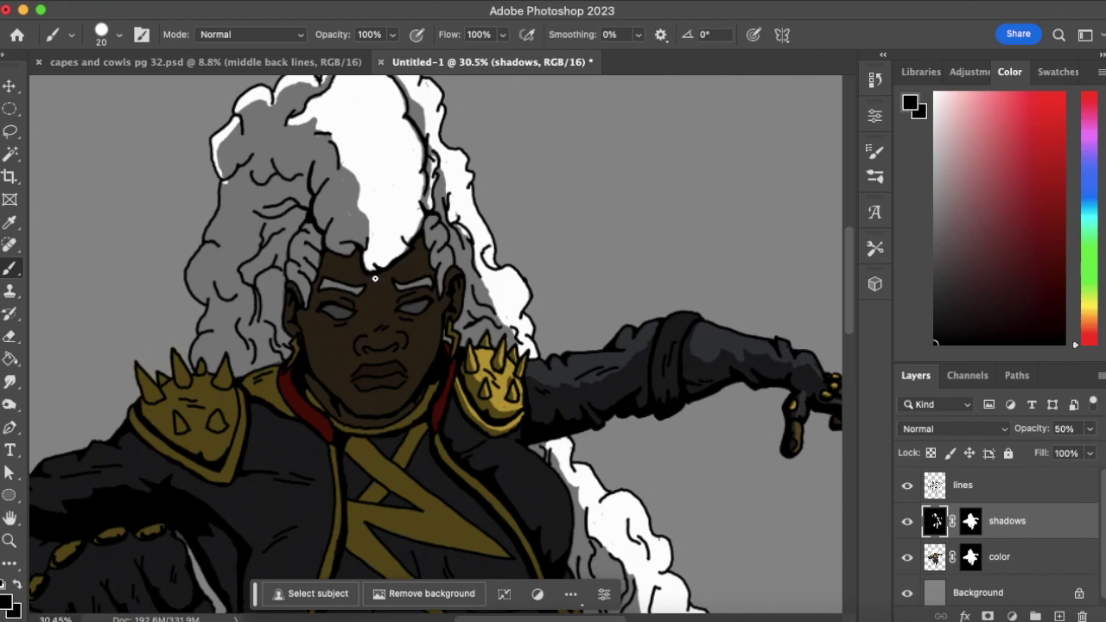
{"action": "left_click", "coordinate": [9, 337]}
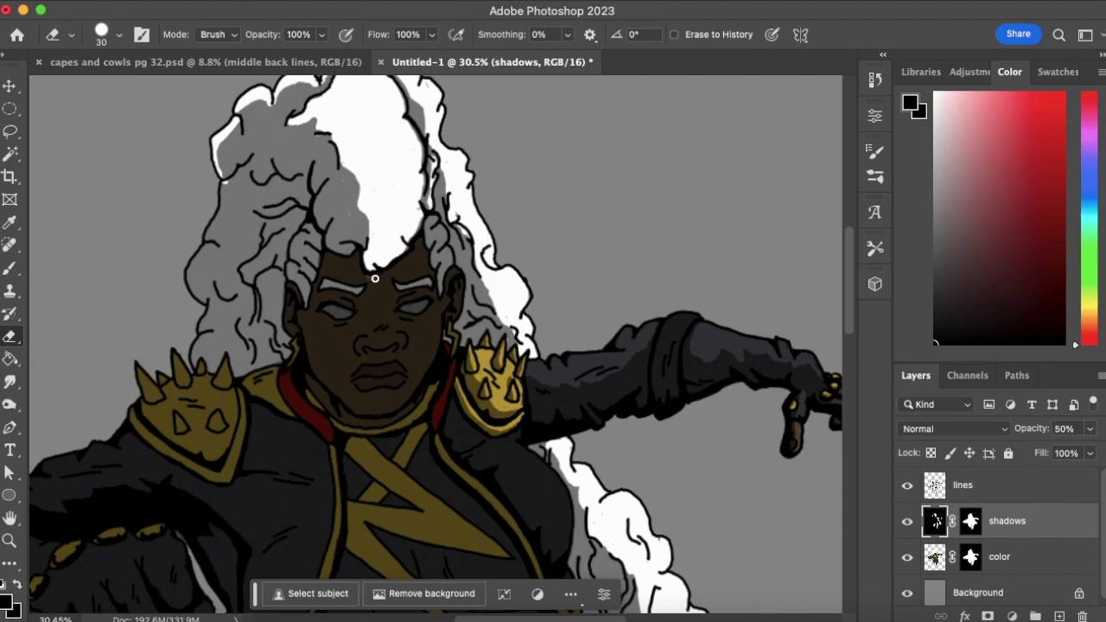
{"action": "left_click_drag", "start_coordinate": [385, 276], "coordinate": [419, 251]}
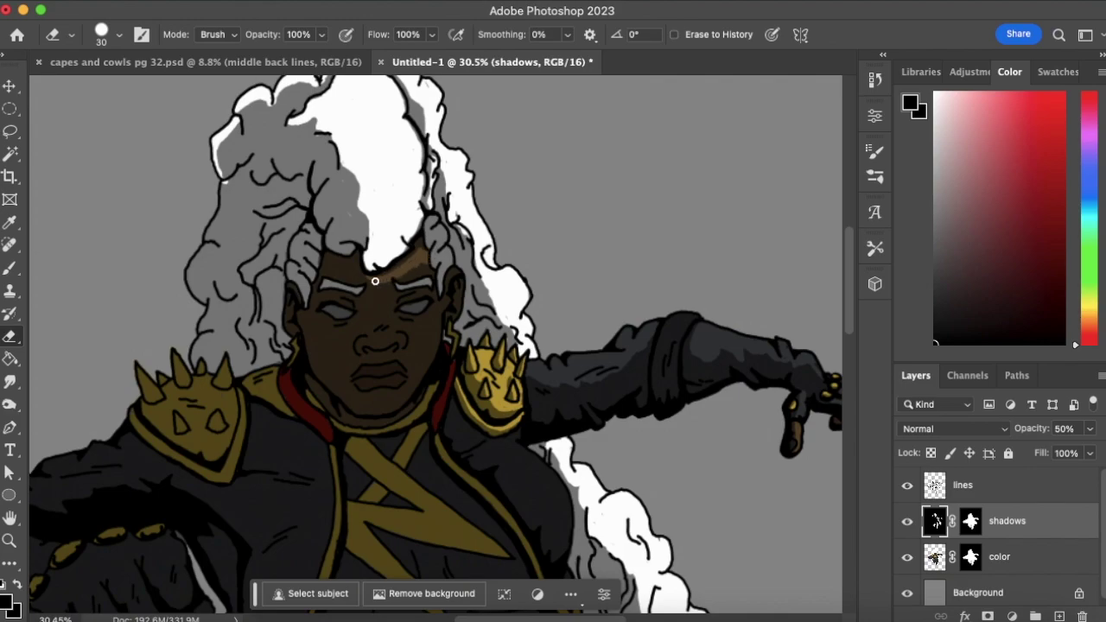
{"action": "left_click_drag", "start_coordinate": [370, 283], "coordinate": [374, 316]}
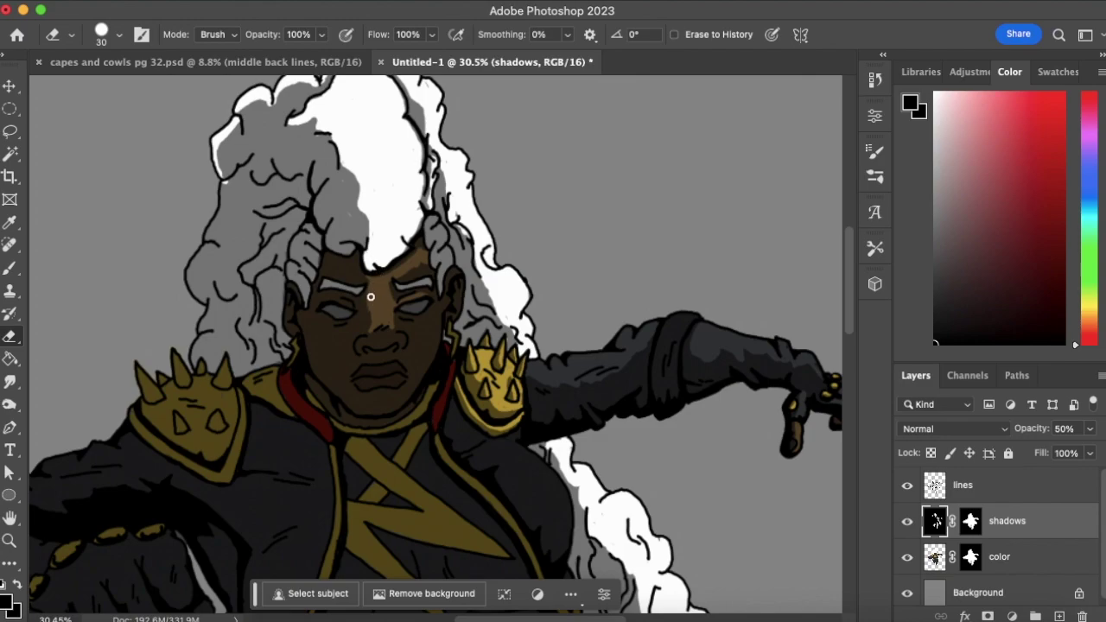
{"action": "left_click", "coordinate": [9, 268]}
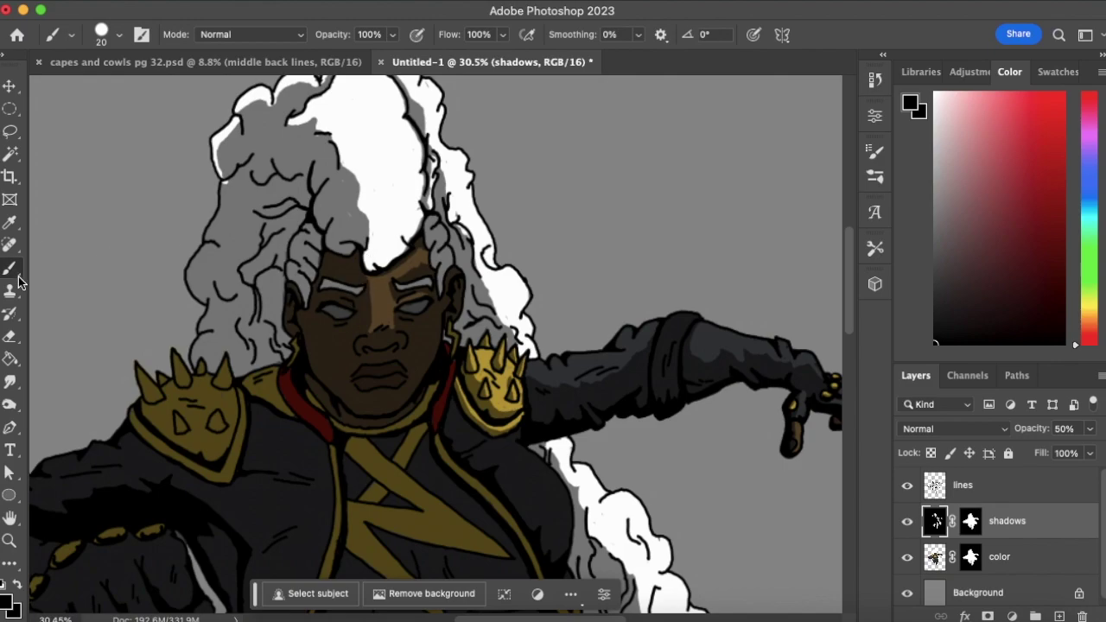
{"action": "left_click", "coordinate": [15, 336]}
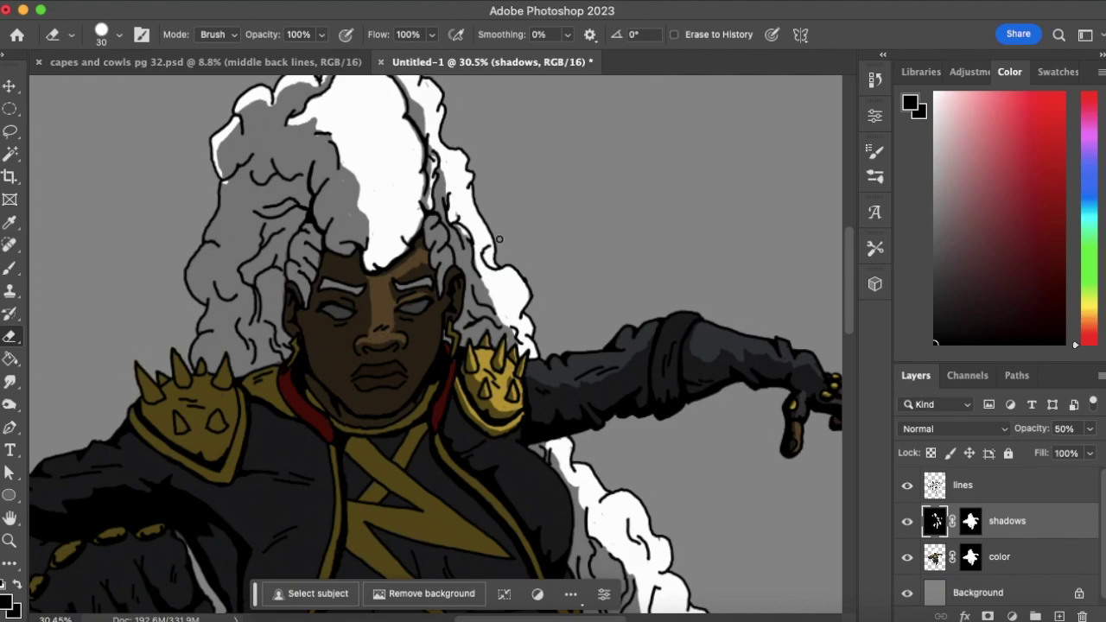
{"action": "mouse_move", "coordinate": [325, 334]}
{"action": "left_mouse_down"}
{"action": "mouse_move", "coordinate": [341, 334]}
{"action": "mouse_move", "coordinate": [333, 349]}
{"action": "mouse_move", "coordinate": [320, 331]}
{"action": "mouse_move", "coordinate": [335, 342]}
{"action": "left_mouse_up"}
Clear the shadow from both eyes and lighten the chin shadow beside the lips
{"action": "left_click_drag", "start_coordinate": [342, 307], "coordinate": [345, 313]}
{"action": "mouse_move", "coordinate": [420, 306]}
{"action": "left_mouse_down"}
{"action": "mouse_move", "coordinate": [410, 309]}
{"action": "mouse_move", "coordinate": [426, 300]}
{"action": "left_mouse_up"}
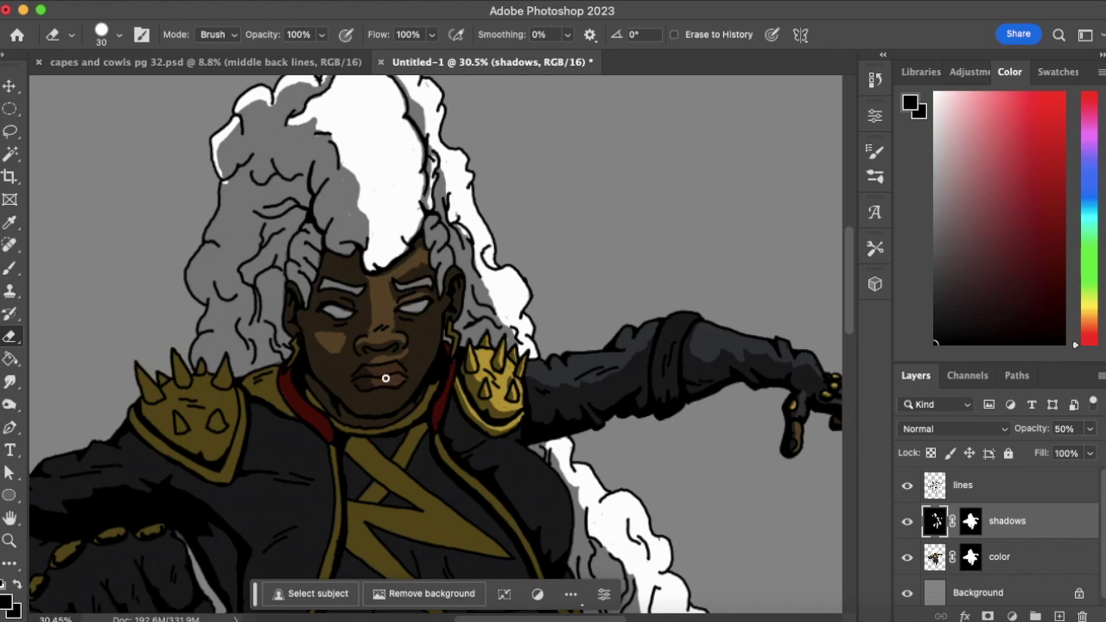
{"action": "left_click_drag", "start_coordinate": [382, 403], "coordinate": [388, 413]}
{"action": "left_click_drag", "start_coordinate": [390, 403], "coordinate": [393, 386]}
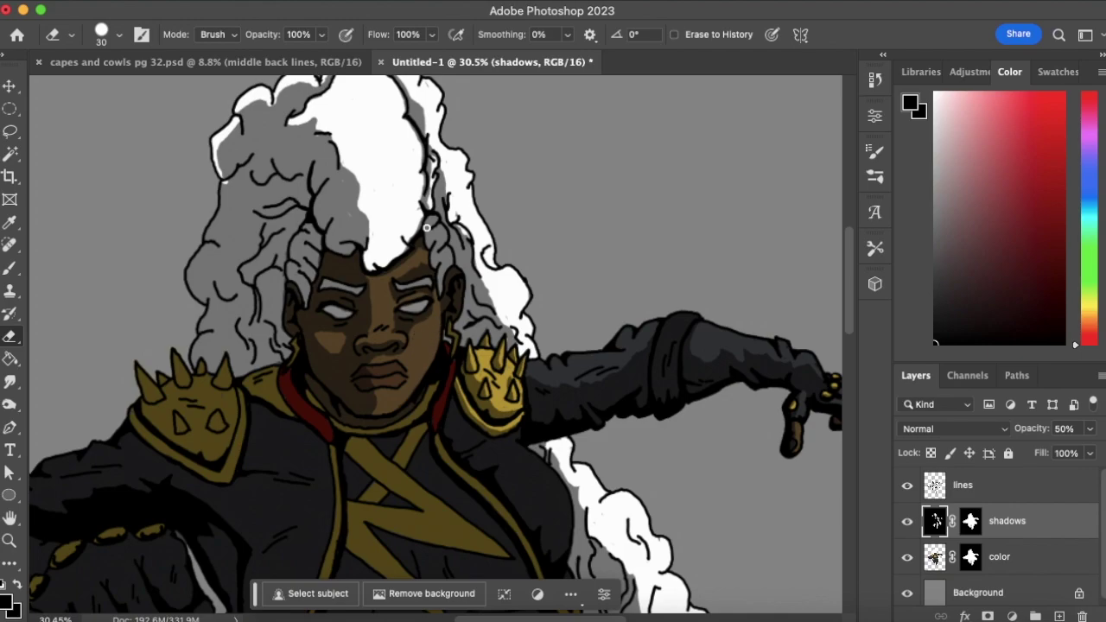
Lighten the forehead shadow just below the hairline, then return to the Brush
{"action": "mouse_move", "coordinate": [429, 266]}
{"action": "left_mouse_down"}
{"action": "mouse_move", "coordinate": [434, 274]}
{"action": "mouse_move", "coordinate": [401, 277]}
{"action": "mouse_move", "coordinate": [423, 268]}
{"action": "left_mouse_up"}
{"action": "key", "text": "b"}
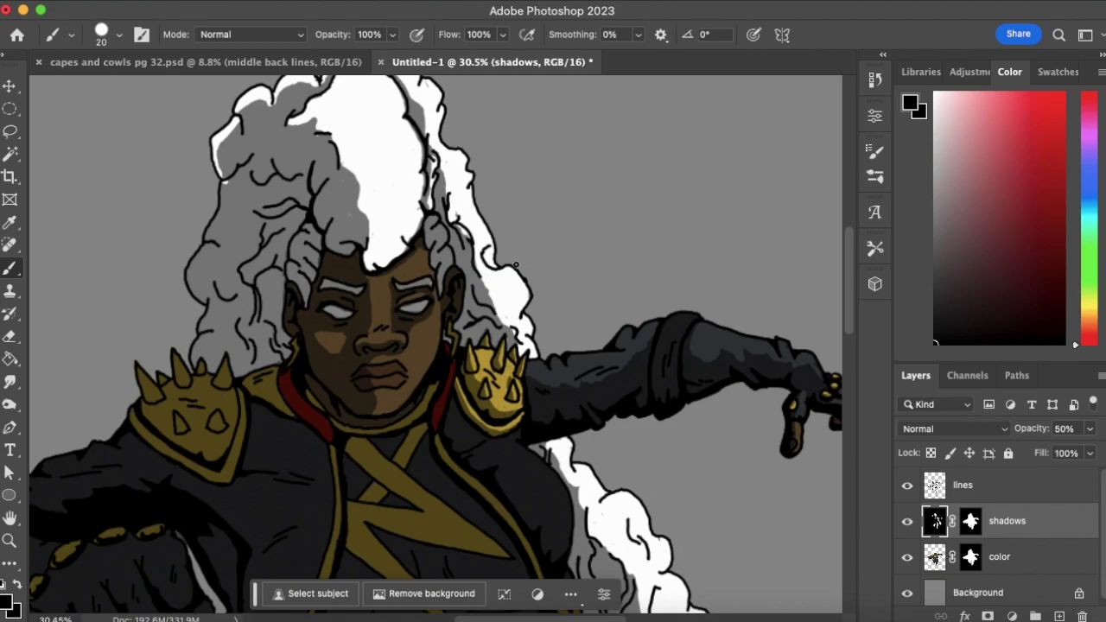
{"action": "left_click", "coordinate": [9, 540]}
{"action": "left_click", "coordinate": [402, 371], "text": "alt"}
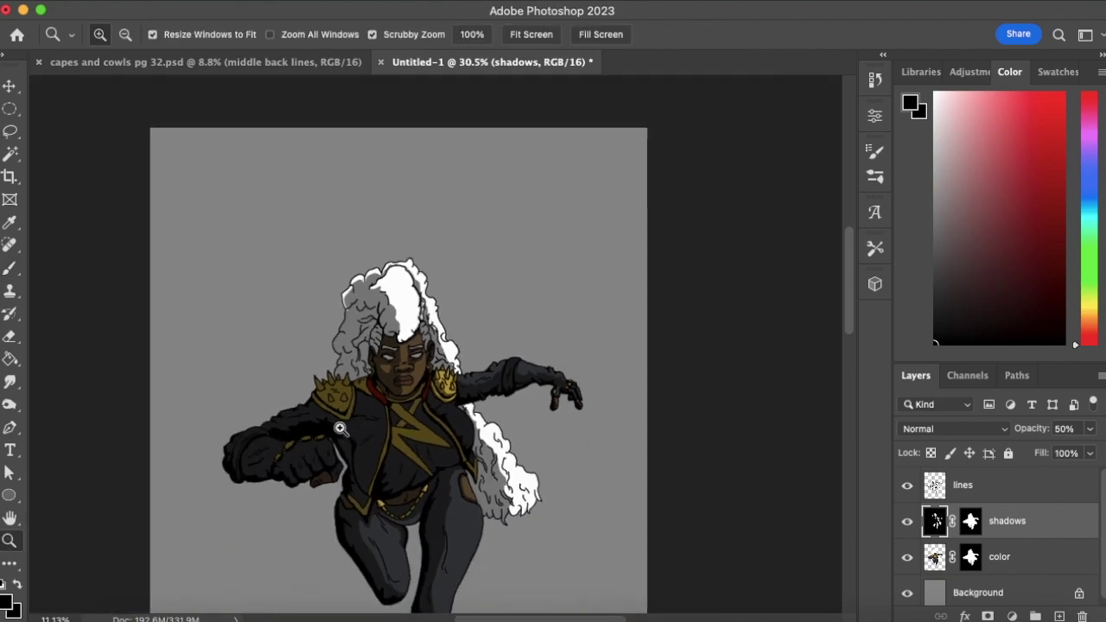
{"action": "left_click_drag", "start_coordinate": [489, 292], "coordinate": [506, 288]}
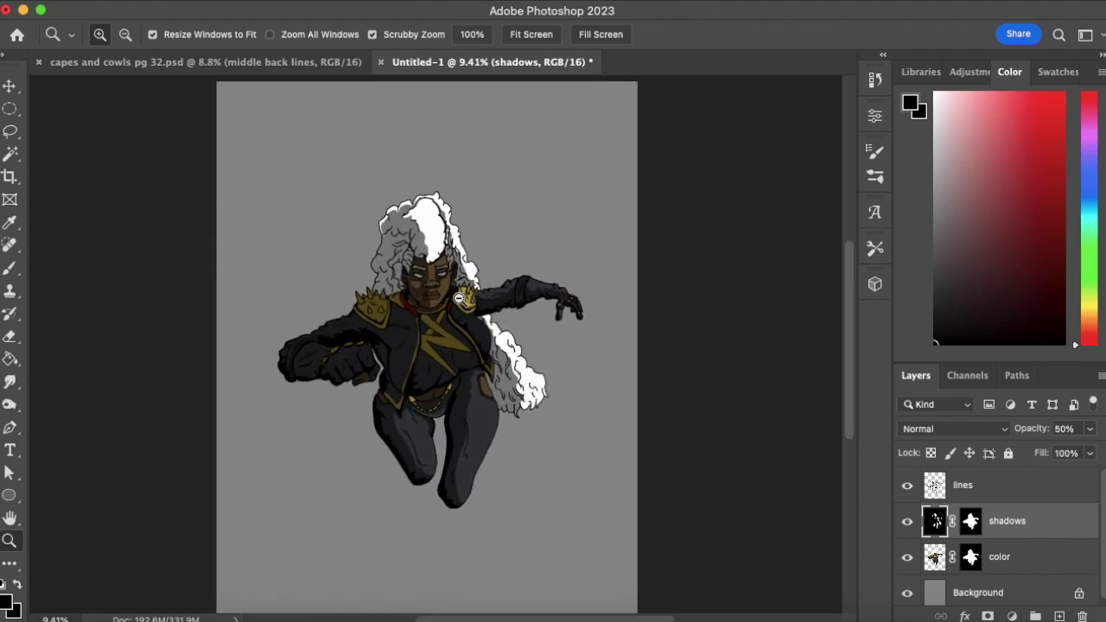
{"action": "left_click_drag", "start_coordinate": [444, 298], "coordinate": [475, 273]}
{"action": "left_click", "coordinate": [10, 268]}
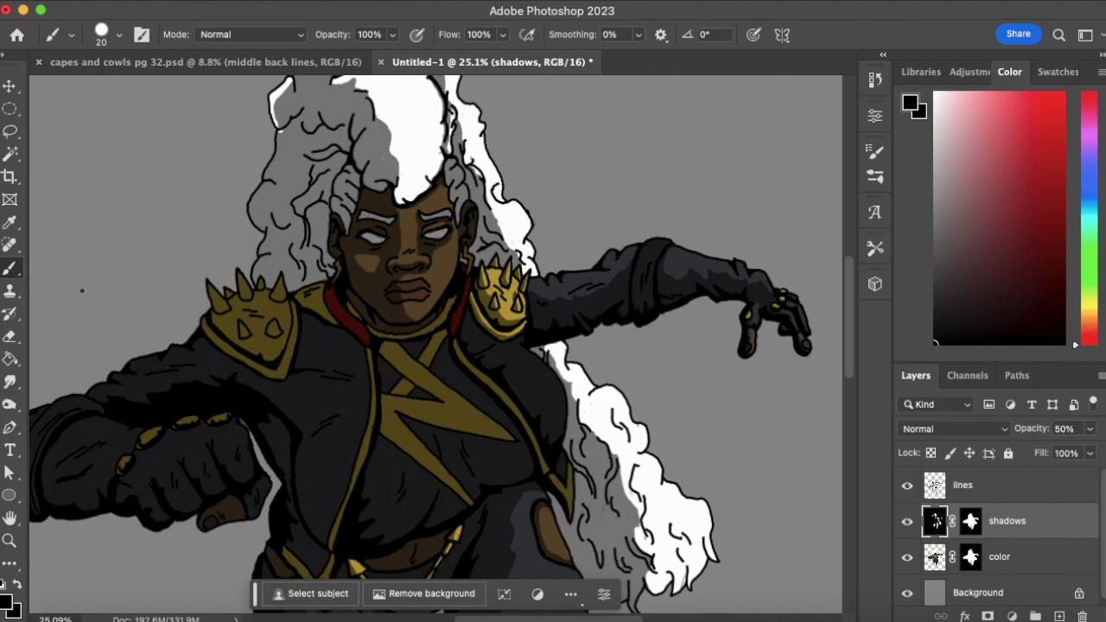
{"action": "left_click", "coordinate": [10, 336]}
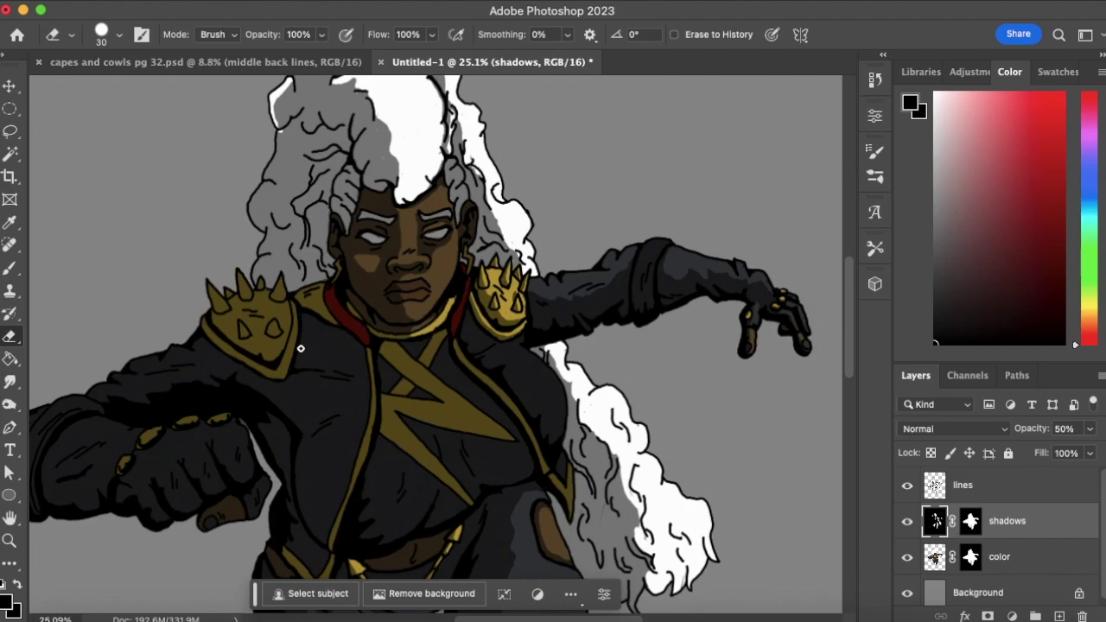
{"action": "key", "text": "z"}
{"action": "left_click_drag", "start_coordinate": [477, 358], "coordinate": [404, 390]}
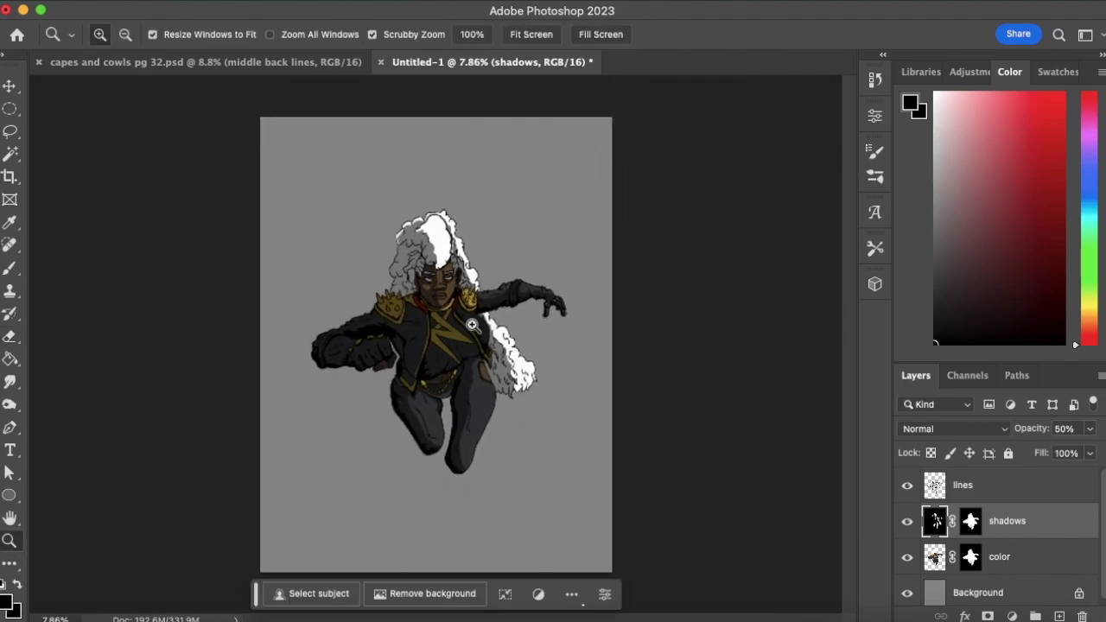
Brighten the right red collar strip and erase faint highlights over the shoulder and upper chest
{"action": "left_click_drag", "start_coordinate": [475, 323], "coordinate": [594, 273]}
{"action": "left_click_drag", "start_coordinate": [510, 298], "coordinate": [594, 314]}
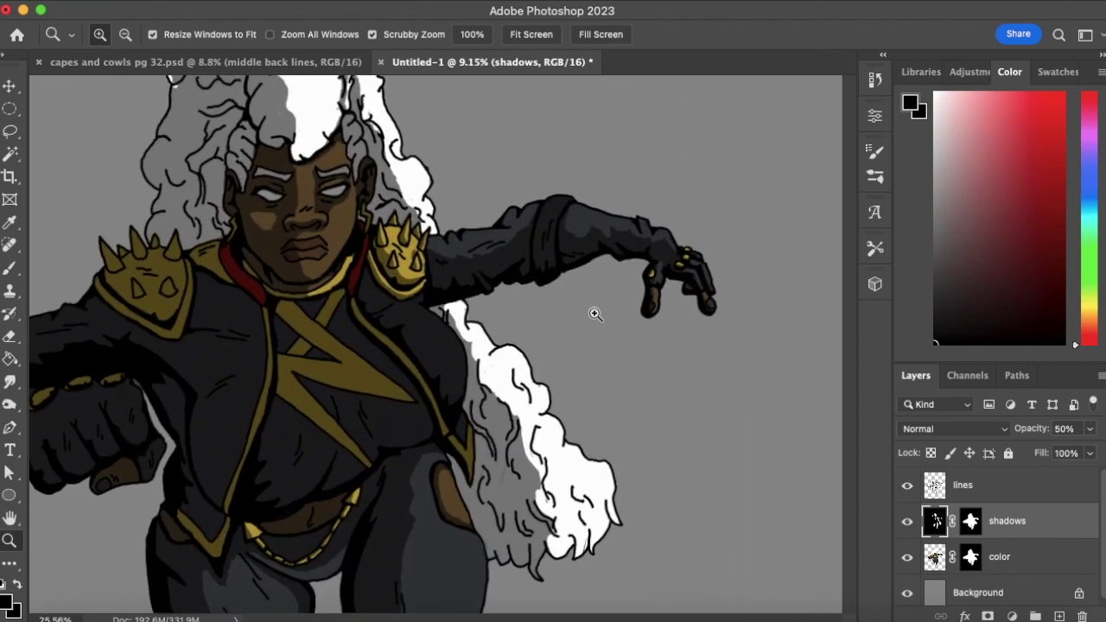
{"action": "key", "text": "e"}
{"action": "left_click_drag", "start_coordinate": [350, 289], "coordinate": [357, 225]}
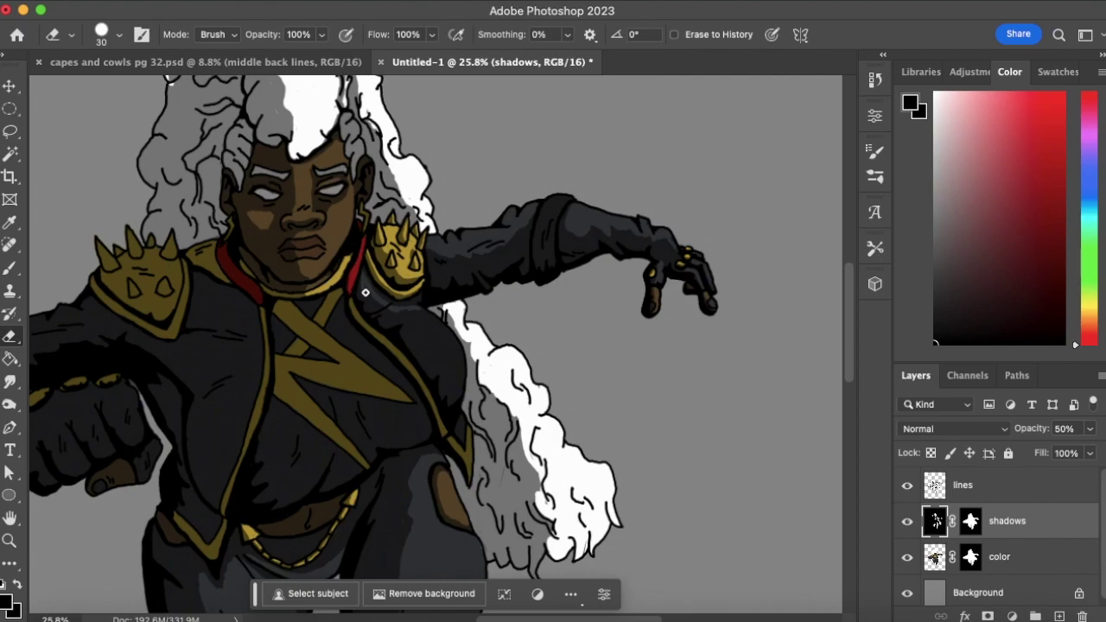
{"action": "left_click_drag", "start_coordinate": [401, 316], "coordinate": [457, 382]}
{"action": "mouse_move", "coordinate": [456, 391]}
{"action": "left_mouse_down"}
{"action": "mouse_move", "coordinate": [449, 351]}
{"action": "mouse_move", "coordinate": [452, 372]}
{"action": "mouse_move", "coordinate": [459, 349]}
{"action": "mouse_move", "coordinate": [442, 329]}
{"action": "mouse_move", "coordinate": [448, 381]}
{"action": "mouse_move", "coordinate": [416, 319]}
{"action": "left_mouse_up"}
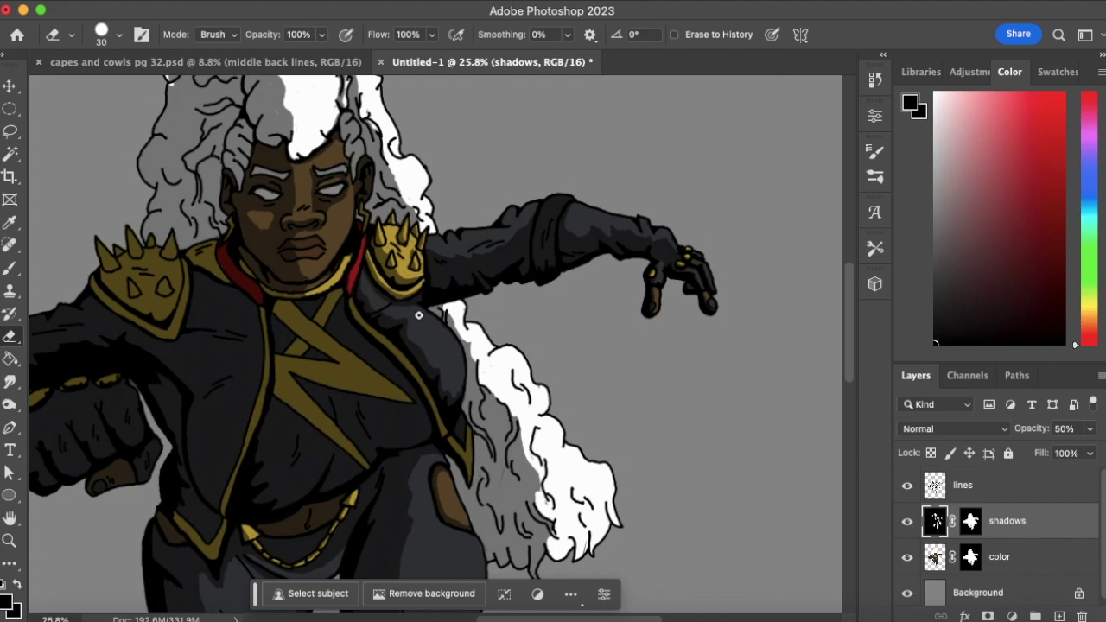
{"action": "left_click", "coordinate": [10, 540]}
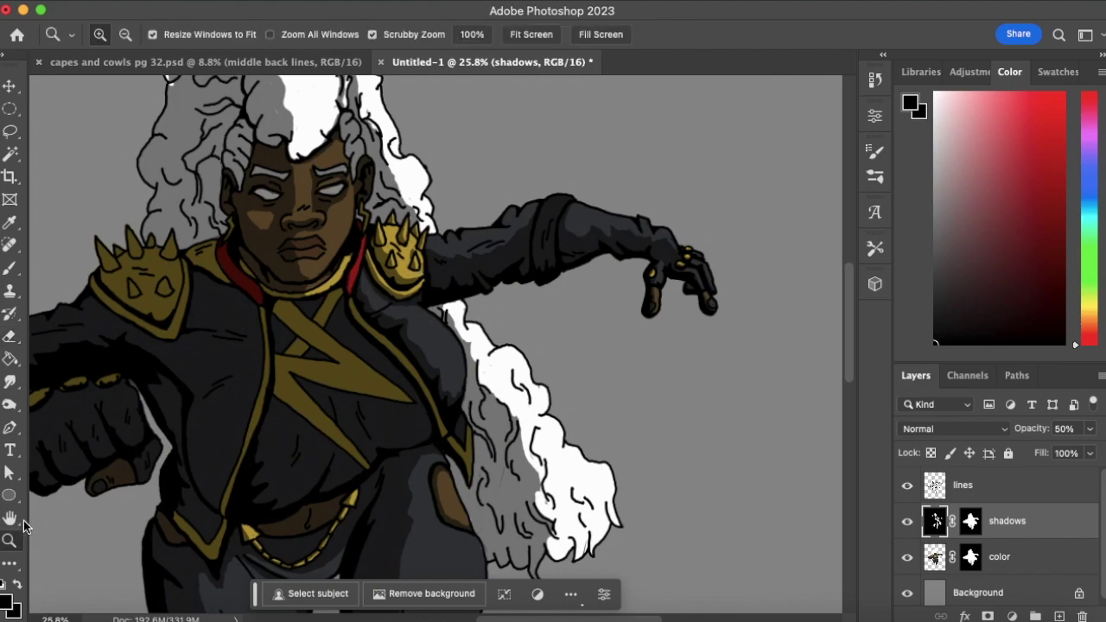
Zoom close on the shoulder and brighten the left red collar strip with the Eraser
{"action": "left_click", "coordinate": [407, 395], "text": "alt"}
{"action": "left_click", "coordinate": [519, 333]}
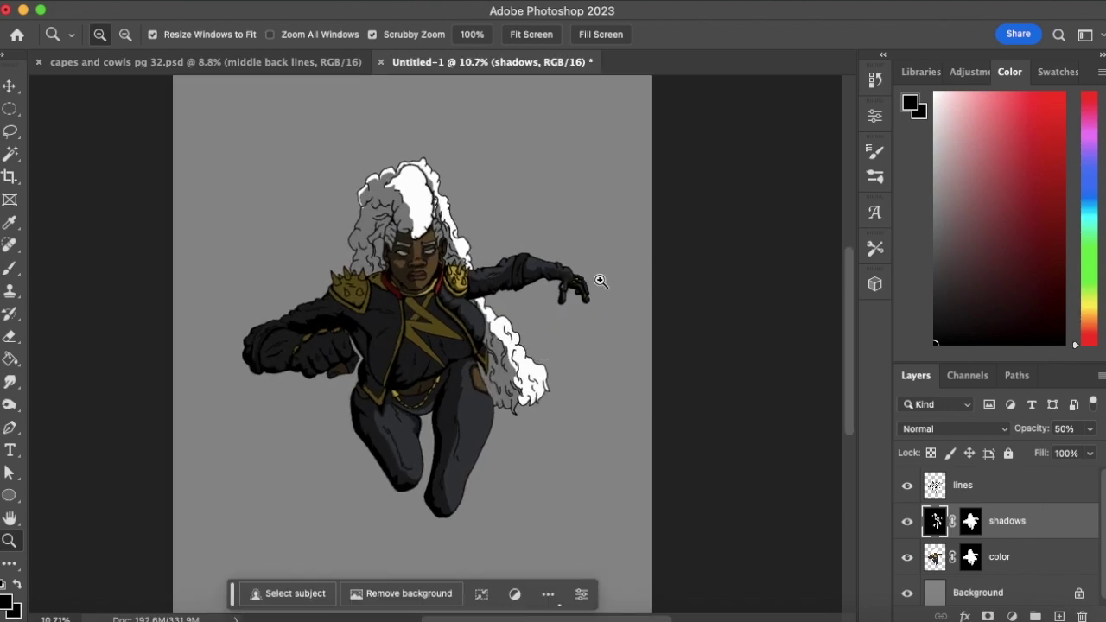
{"action": "mouse_move", "coordinate": [485, 295]}
{"action": "left_mouse_down"}
{"action": "mouse_move", "coordinate": [548, 301]}
{"action": "mouse_move", "coordinate": [472, 279]}
{"action": "left_mouse_up"}
{"action": "left_click", "coordinate": [11, 336]}
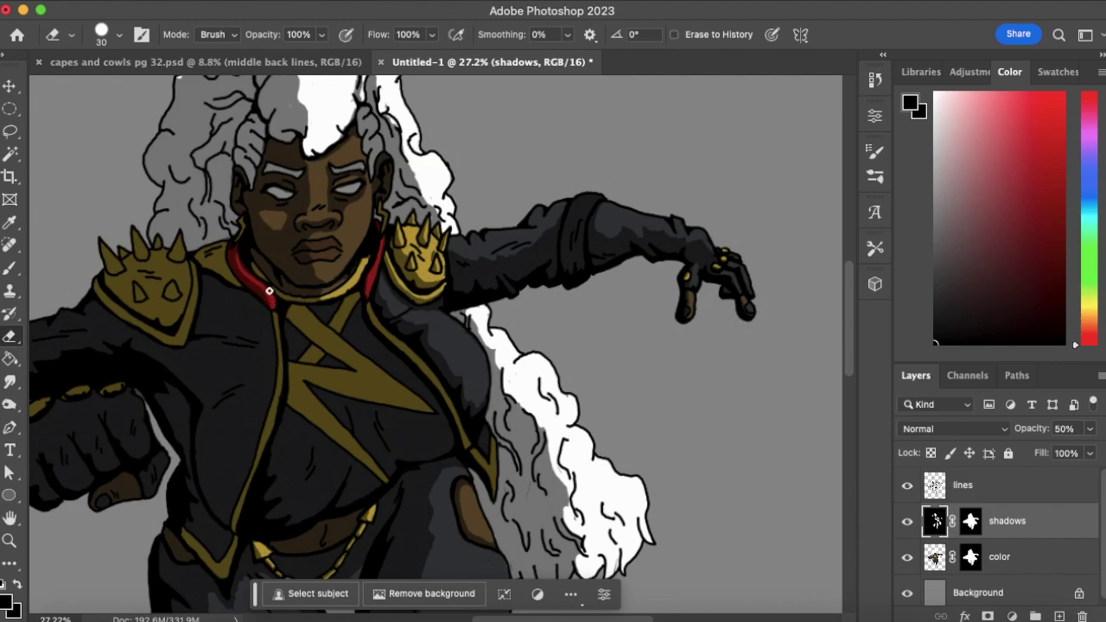
{"action": "left_click_drag", "start_coordinate": [270, 298], "coordinate": [259, 243]}
Erase lighter streaks through the dark chest shadow around the lightning bolt emblem
{"action": "mouse_move", "coordinate": [309, 387]}
{"action": "left_mouse_down"}
{"action": "mouse_move", "coordinate": [284, 459]}
{"action": "mouse_move", "coordinate": [285, 480]}
{"action": "mouse_move", "coordinate": [302, 484]}
{"action": "mouse_move", "coordinate": [294, 511]}
{"action": "mouse_move", "coordinate": [317, 504]}
{"action": "mouse_move", "coordinate": [350, 440]}
{"action": "left_mouse_up"}
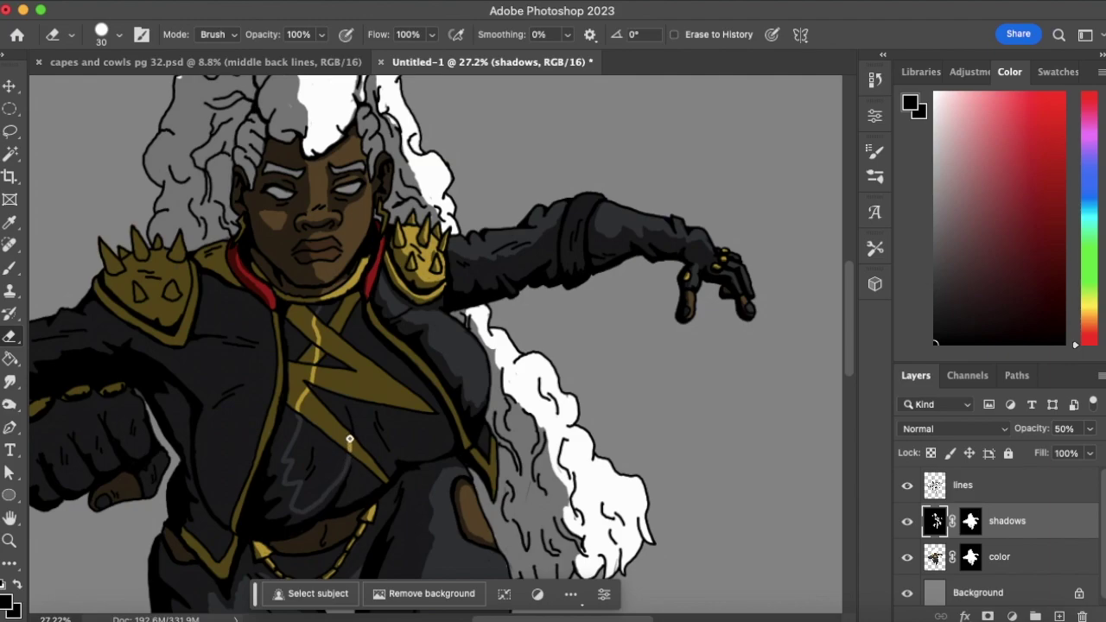
{"action": "mouse_move", "coordinate": [346, 431]}
{"action": "left_mouse_down"}
{"action": "mouse_move", "coordinate": [328, 372]}
{"action": "mouse_move", "coordinate": [345, 466]}
{"action": "mouse_move", "coordinate": [341, 459]}
{"action": "mouse_move", "coordinate": [321, 491]}
{"action": "left_mouse_up"}
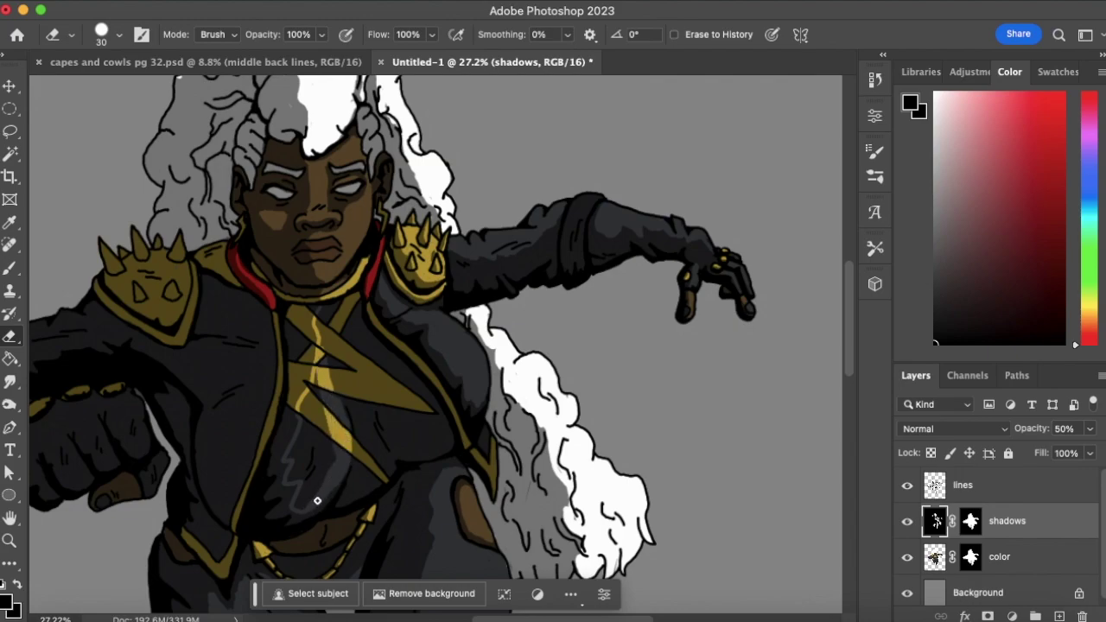
{"action": "mouse_move", "coordinate": [301, 508]}
{"action": "left_mouse_down"}
{"action": "mouse_move", "coordinate": [328, 459]}
{"action": "mouse_move", "coordinate": [322, 469]}
{"action": "left_mouse_up"}
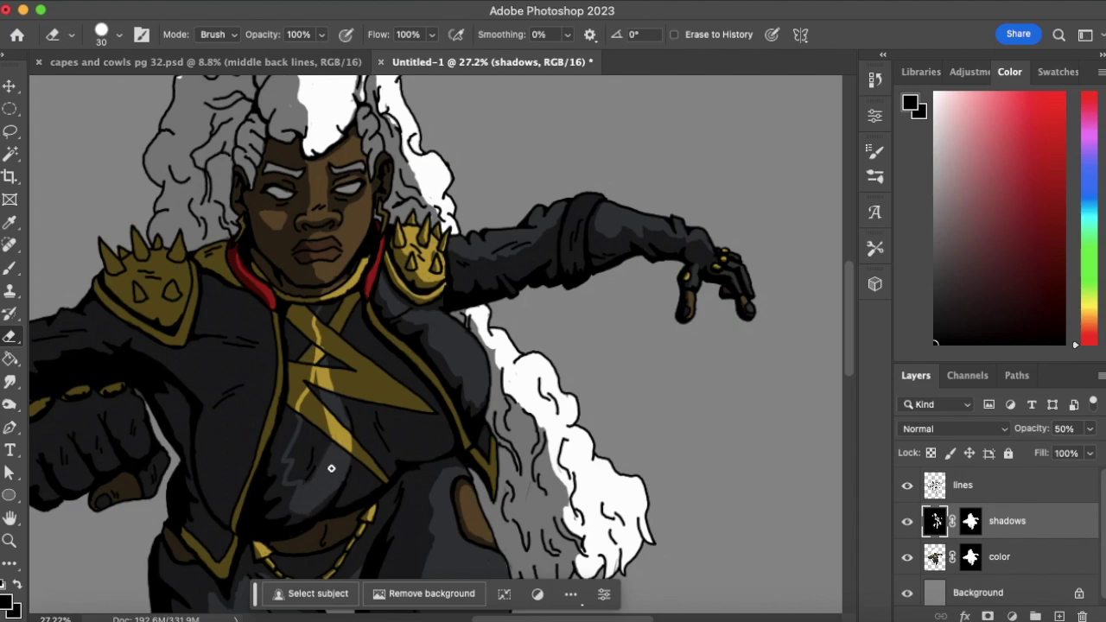
{"action": "mouse_move", "coordinate": [295, 506]}
{"action": "left_mouse_down"}
{"action": "mouse_move", "coordinate": [306, 473]}
{"action": "mouse_move", "coordinate": [292, 481]}
{"action": "mouse_move", "coordinate": [295, 444]}
{"action": "mouse_move", "coordinate": [308, 434]}
{"action": "mouse_move", "coordinate": [297, 472]}
{"action": "mouse_move", "coordinate": [326, 435]}
{"action": "mouse_move", "coordinate": [315, 476]}
{"action": "mouse_move", "coordinate": [331, 437]}
{"action": "mouse_move", "coordinate": [305, 479]}
{"action": "mouse_move", "coordinate": [301, 456]}
{"action": "mouse_move", "coordinate": [289, 480]}
{"action": "mouse_move", "coordinate": [324, 458]}
{"action": "left_mouse_up"}
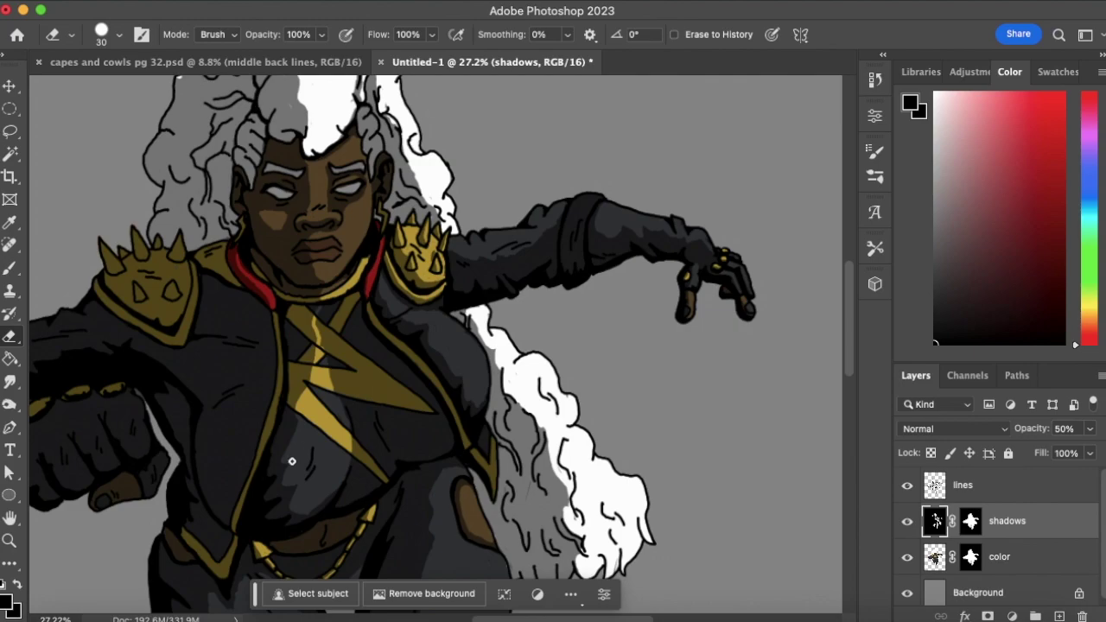
{"action": "left_click", "coordinate": [9, 541]}
{"action": "left_click_drag", "start_coordinate": [447, 375], "coordinate": [348, 450]}
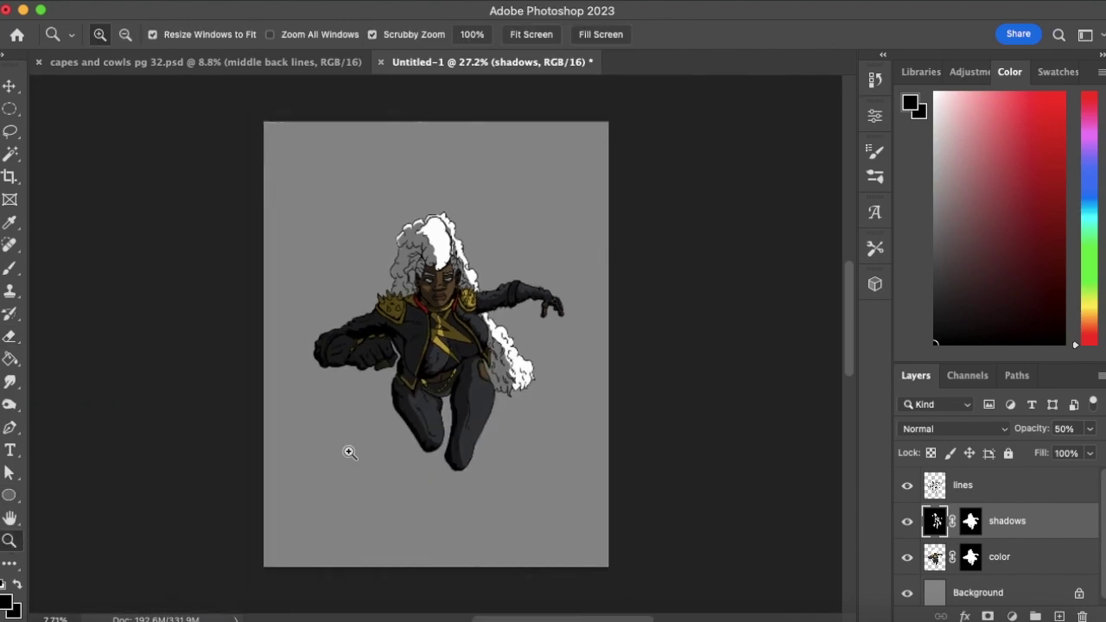
Erase two diagonal streaks across the chest shadow to soften it
{"action": "left_click_drag", "start_coordinate": [459, 332], "coordinate": [507, 313]}
{"action": "left_click", "coordinate": [10, 336]}
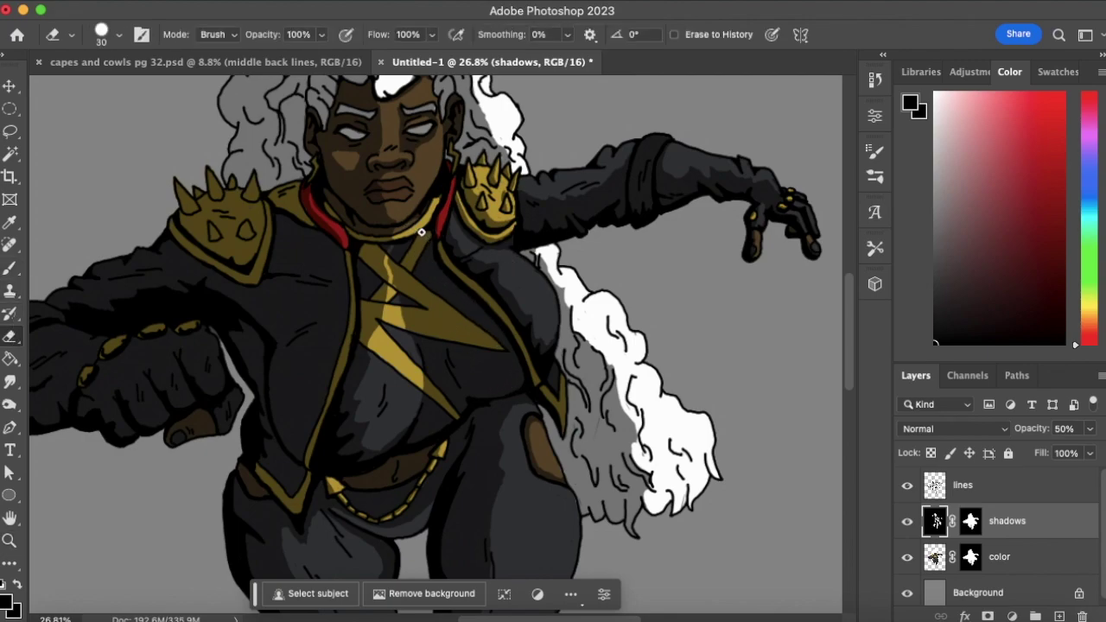
{"action": "left_click_drag", "start_coordinate": [426, 256], "coordinate": [504, 361]}
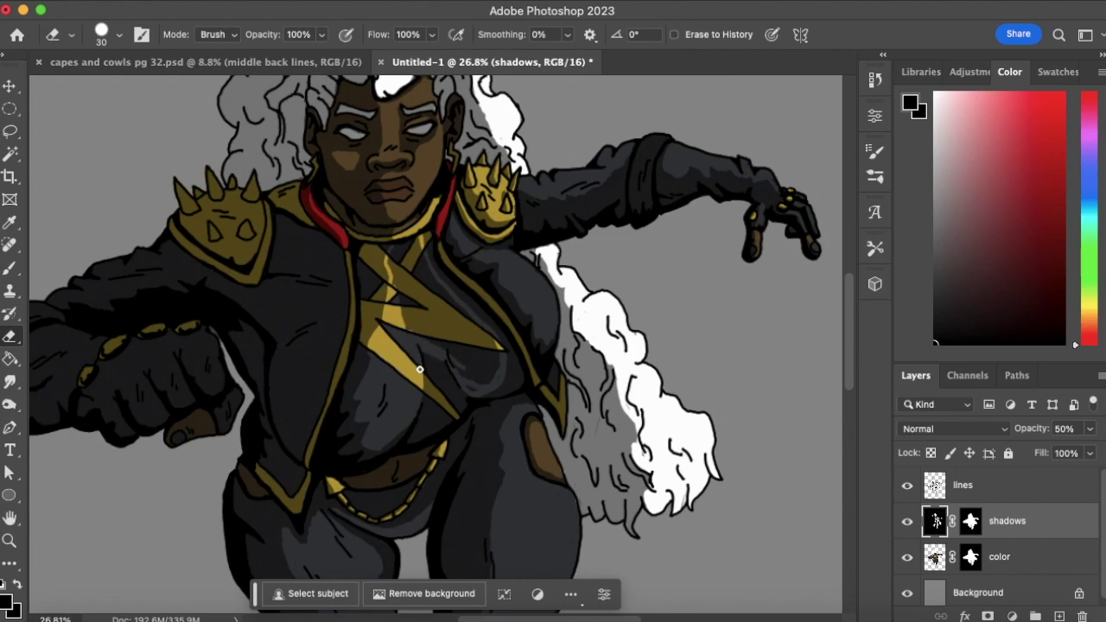
{"action": "mouse_move", "coordinate": [468, 381]}
{"action": "left_mouse_down"}
{"action": "mouse_move", "coordinate": [494, 352]}
{"action": "mouse_move", "coordinate": [489, 387]}
{"action": "mouse_move", "coordinate": [474, 380]}
{"action": "mouse_move", "coordinate": [456, 333]}
{"action": "mouse_move", "coordinate": [485, 372]}
{"action": "mouse_move", "coordinate": [480, 342]}
{"action": "mouse_move", "coordinate": [500, 367]}
{"action": "mouse_move", "coordinate": [497, 343]}
{"action": "mouse_move", "coordinate": [460, 320]}
{"action": "mouse_move", "coordinate": [477, 373]}
{"action": "mouse_move", "coordinate": [432, 309]}
{"action": "mouse_move", "coordinate": [456, 354]}
{"action": "mouse_move", "coordinate": [445, 307]}
{"action": "mouse_move", "coordinate": [468, 334]}
{"action": "mouse_move", "coordinate": [450, 294]}
{"action": "mouse_move", "coordinate": [451, 339]}
{"action": "mouse_move", "coordinate": [421, 295]}
{"action": "mouse_move", "coordinate": [424, 338]}
{"action": "mouse_move", "coordinate": [413, 293]}
{"action": "mouse_move", "coordinate": [410, 330]}
{"action": "mouse_move", "coordinate": [398, 256]}
{"action": "mouse_move", "coordinate": [415, 240]}
{"action": "mouse_move", "coordinate": [420, 291]}
{"action": "mouse_move", "coordinate": [422, 256]}
{"action": "left_mouse_up"}
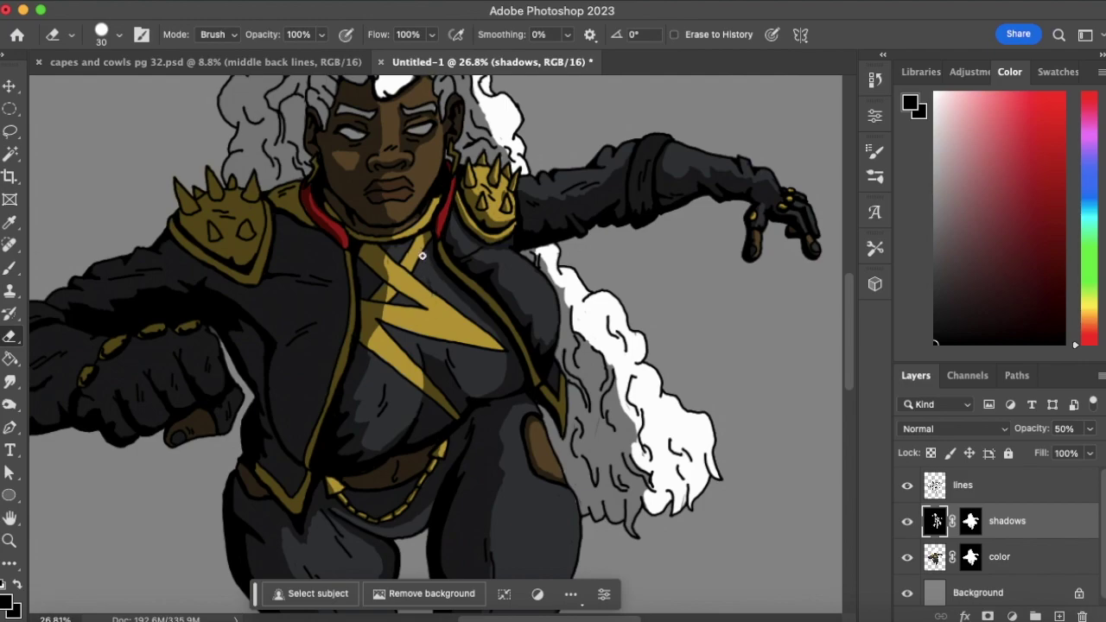
{"action": "left_click", "coordinate": [10, 268]}
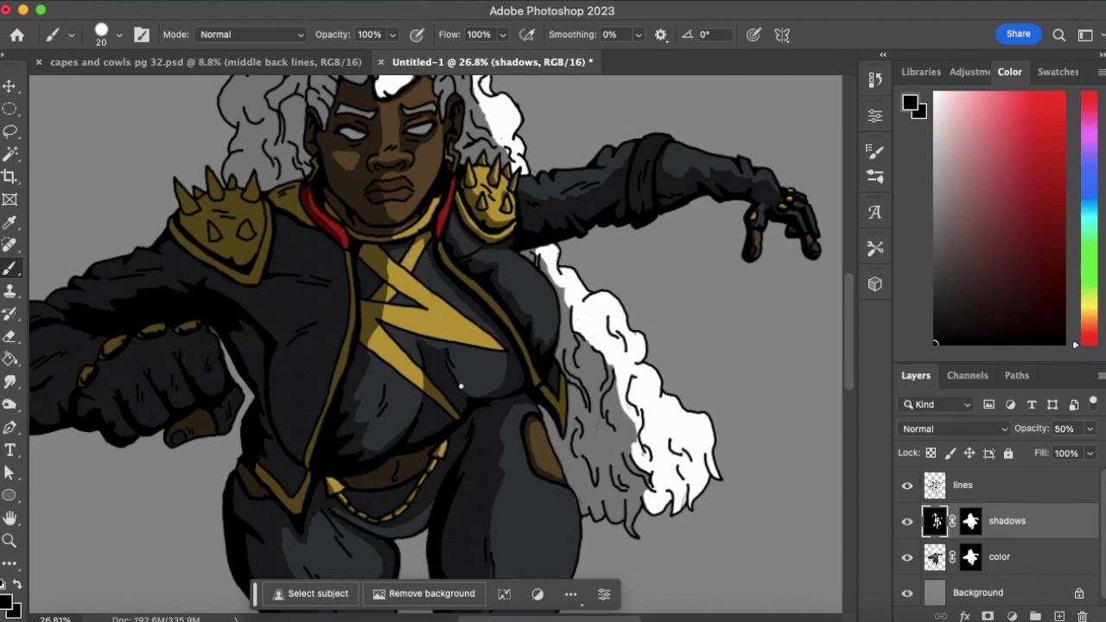
Erase one more streak from the lower chest shadow below the gold emblem
{"action": "left_click", "coordinate": [10, 336]}
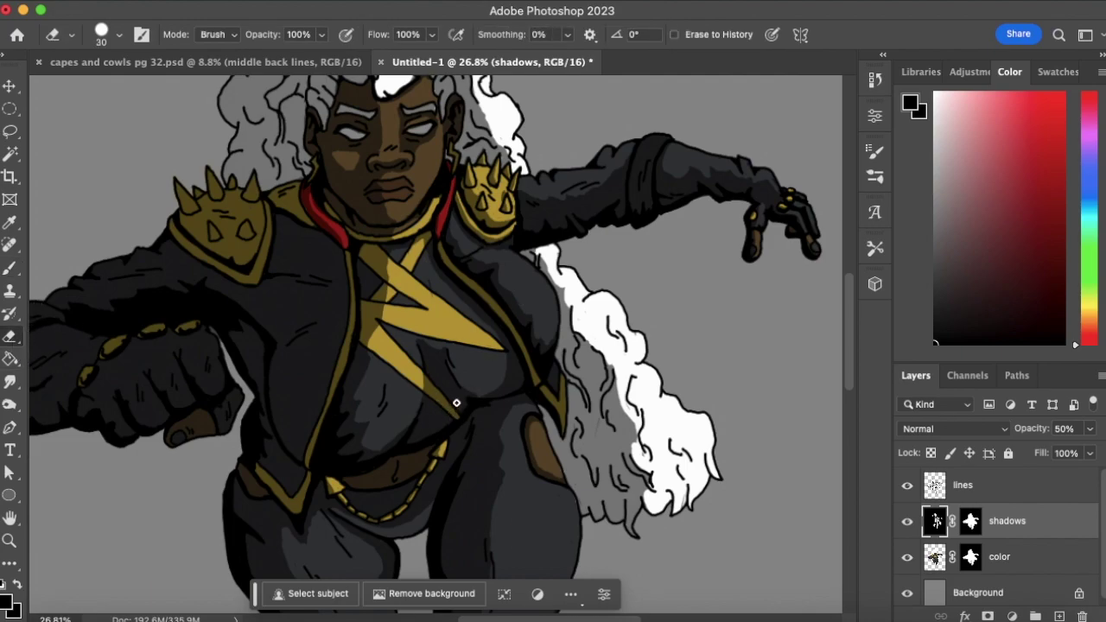
{"action": "left_click_drag", "start_coordinate": [448, 398], "coordinate": [435, 423]}
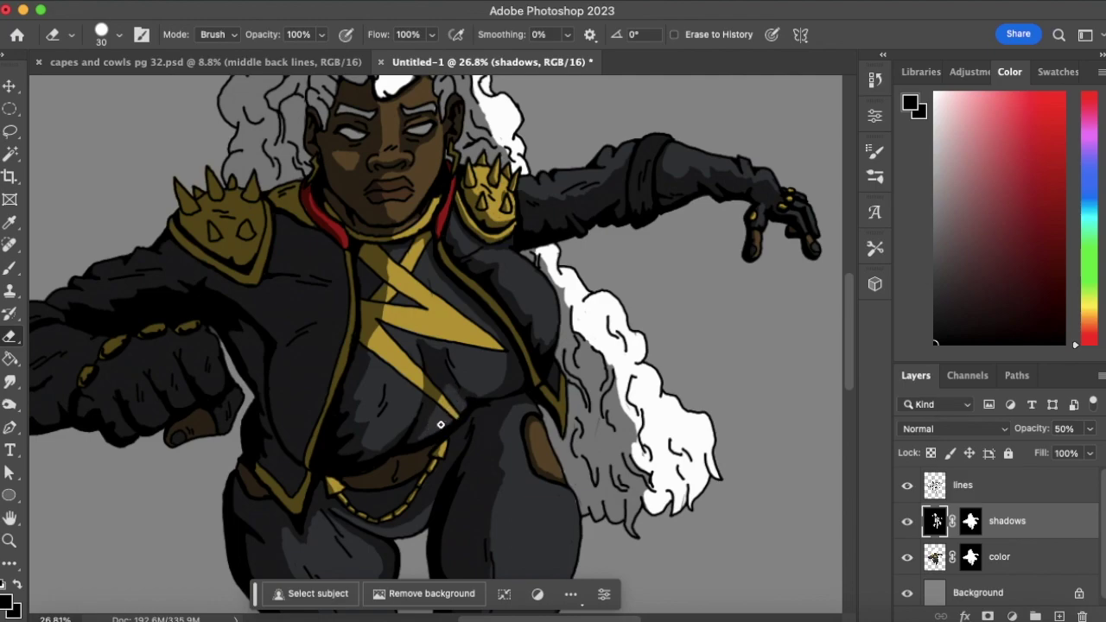
{"action": "left_click", "coordinate": [9, 540]}
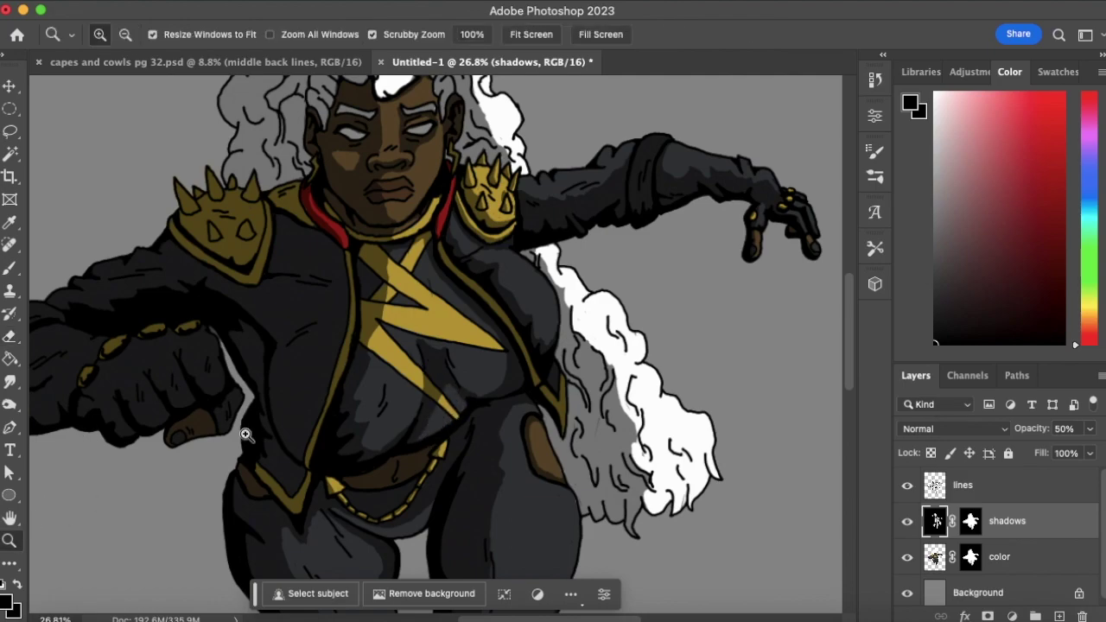
{"action": "scroll", "coordinate": [482, 383], "scroll_direction": "down", "scroll_amount": 5}
{"action": "scroll", "coordinate": [484, 380], "scroll_direction": "up", "scroll_amount": 2}
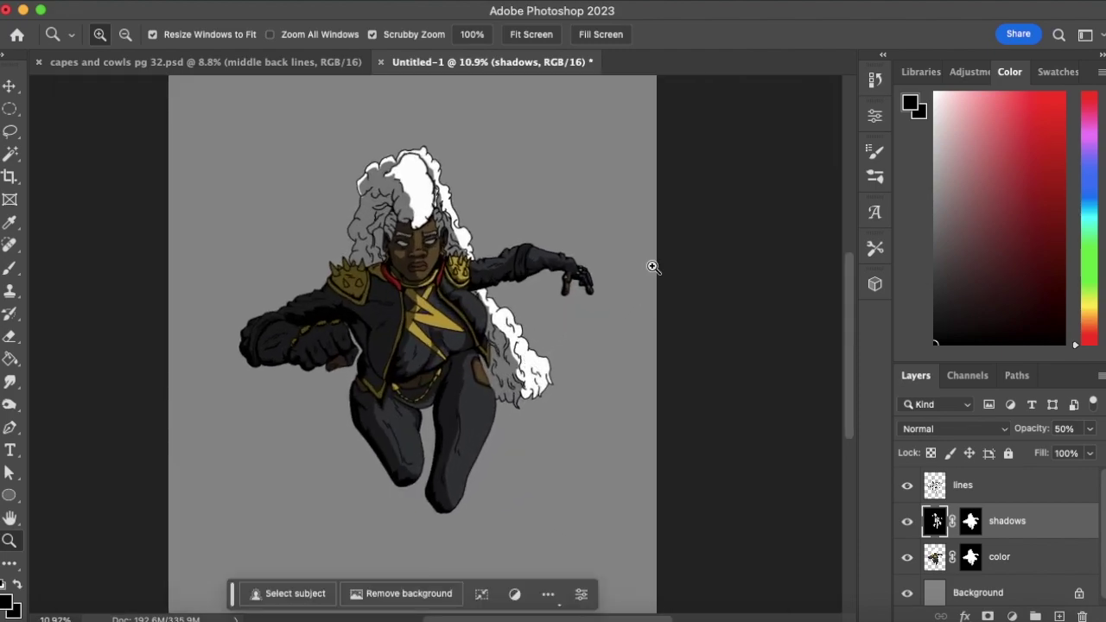
{"action": "left_click_drag", "start_coordinate": [452, 356], "coordinate": [495, 316]}
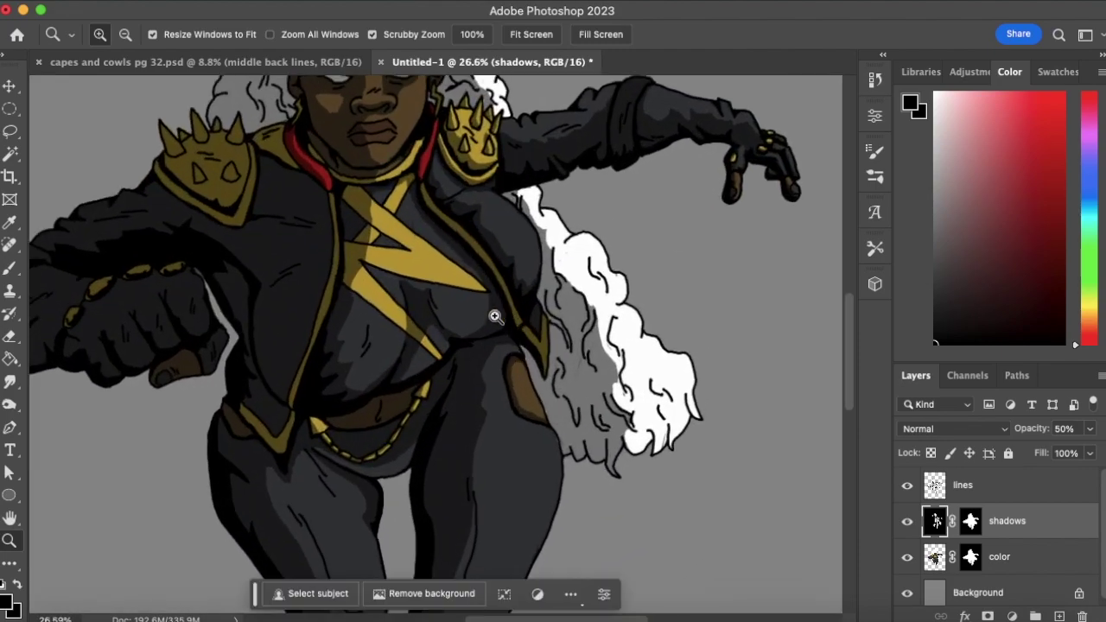
Zoom out to the whole page and back in on the hips and legs
{"action": "left_click", "coordinate": [9, 268]}
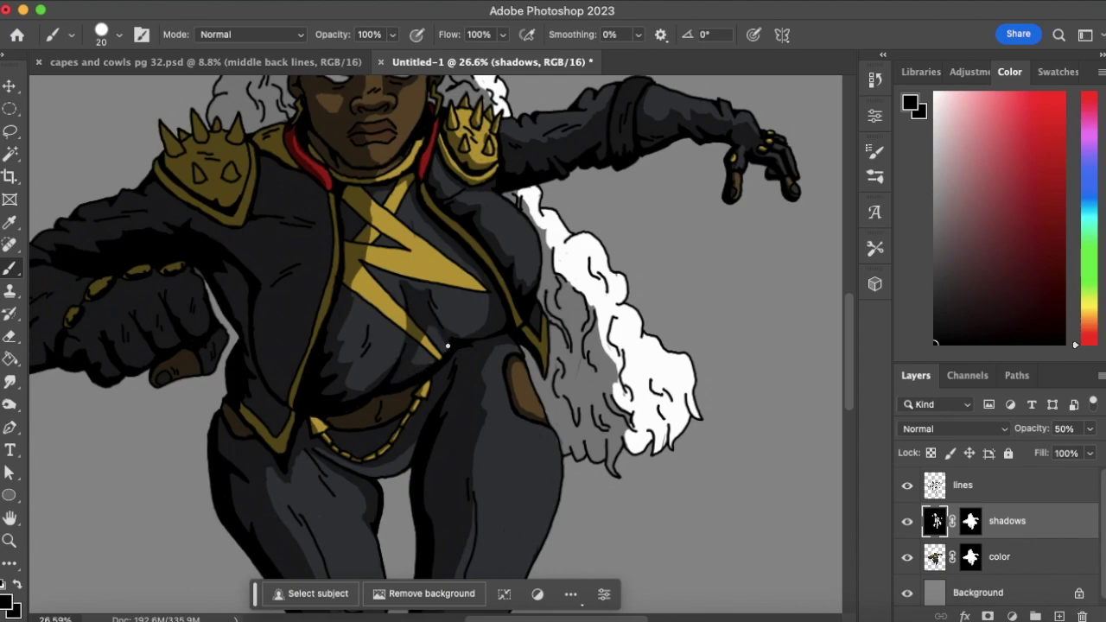
{"action": "left_click", "coordinate": [10, 540]}
{"action": "left_click_drag", "start_coordinate": [415, 382], "coordinate": [377, 382]}
{"action": "left_click_drag", "start_coordinate": [488, 377], "coordinate": [501, 373]}
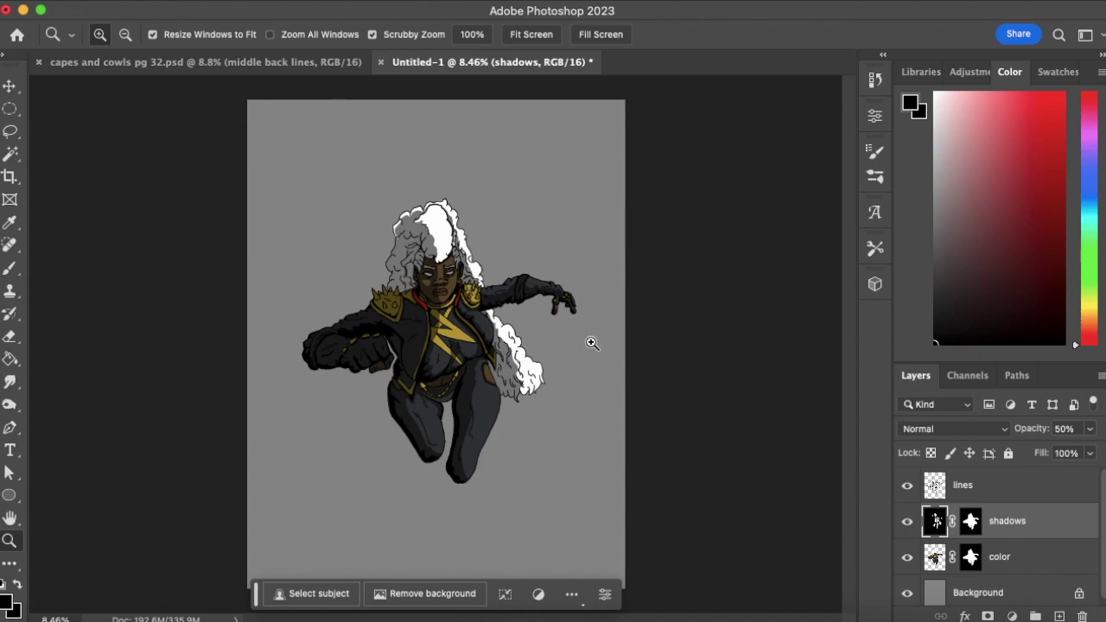
{"action": "left_click_drag", "start_coordinate": [457, 407], "coordinate": [566, 395]}
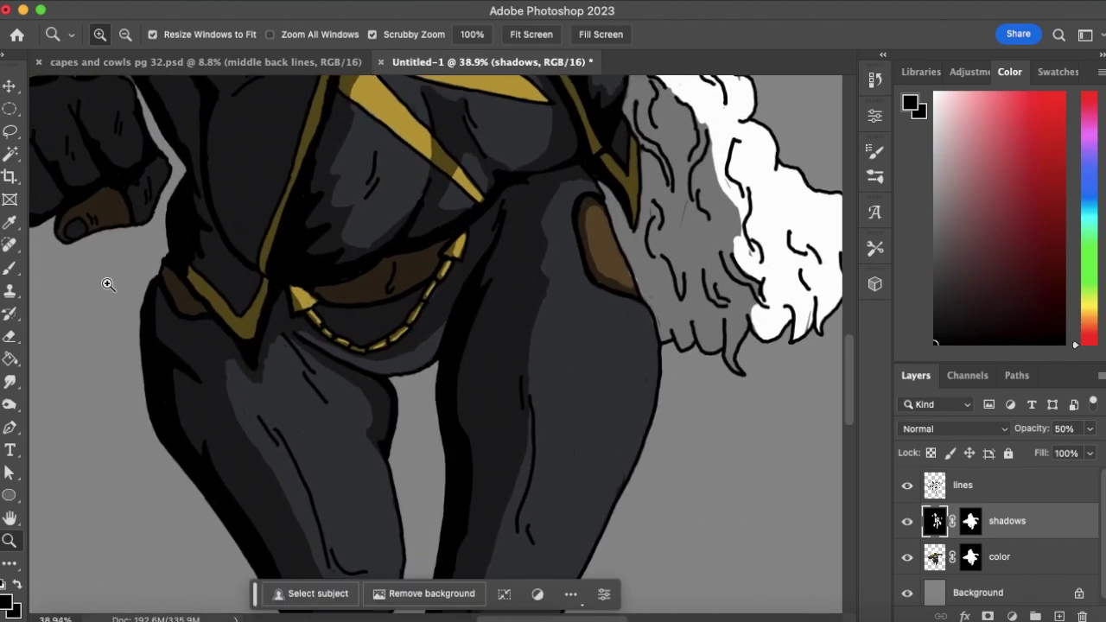
Erase a lighter diagonal streak through the brown shadow above the chain belt, then zoom out
{"action": "left_click", "coordinate": [9, 336]}
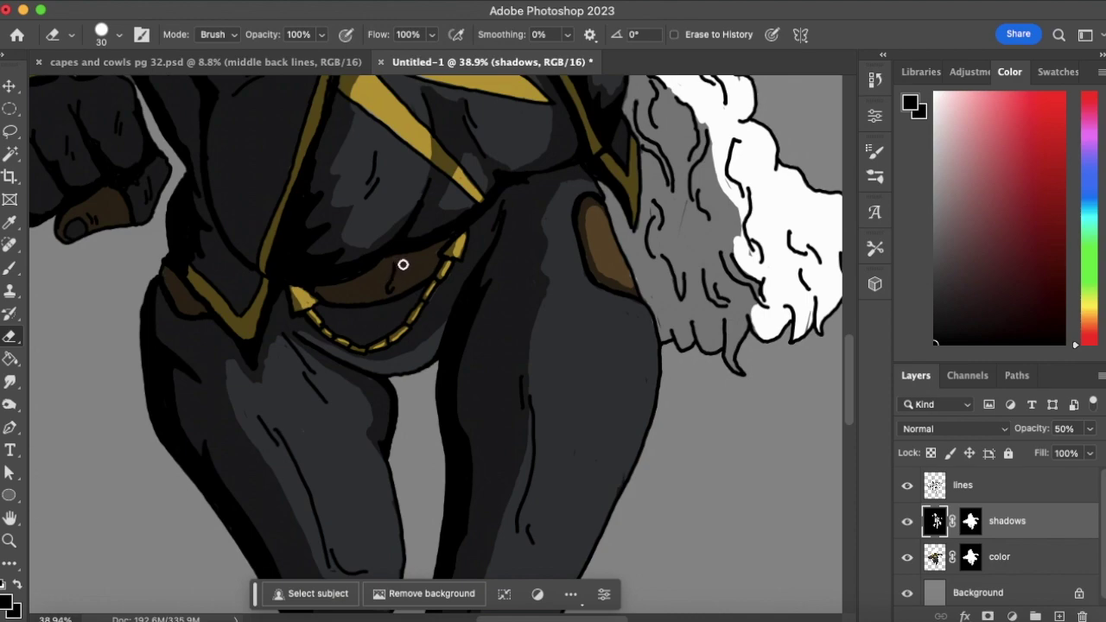
{"action": "mouse_move", "coordinate": [401, 276]}
{"action": "left_mouse_down"}
{"action": "mouse_move", "coordinate": [430, 257]}
{"action": "mouse_move", "coordinate": [406, 265]}
{"action": "mouse_move", "coordinate": [404, 282]}
{"action": "mouse_move", "coordinate": [427, 263]}
{"action": "mouse_move", "coordinate": [409, 261]}
{"action": "mouse_move", "coordinate": [429, 257]}
{"action": "mouse_move", "coordinate": [370, 281]}
{"action": "mouse_move", "coordinate": [390, 271]}
{"action": "mouse_move", "coordinate": [384, 292]}
{"action": "mouse_move", "coordinate": [356, 294]}
{"action": "mouse_move", "coordinate": [385, 275]}
{"action": "left_mouse_up"}
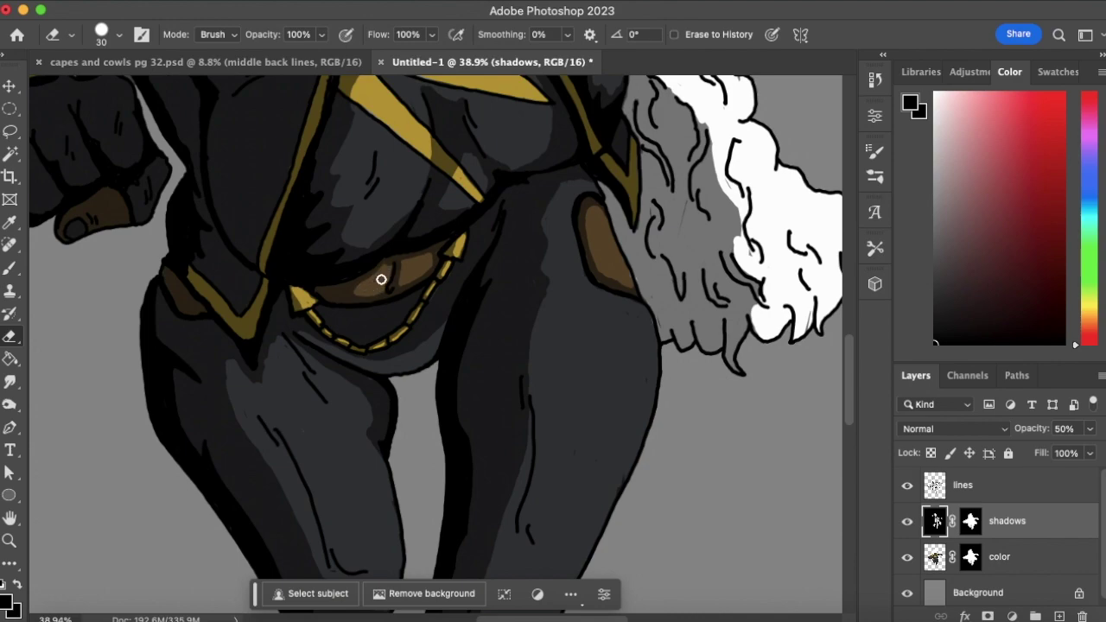
{"action": "left_click", "coordinate": [12, 541]}
{"action": "left_click_drag", "start_coordinate": [486, 321], "coordinate": [346, 407]}
{"action": "left_click_drag", "start_coordinate": [514, 383], "coordinate": [575, 348]}
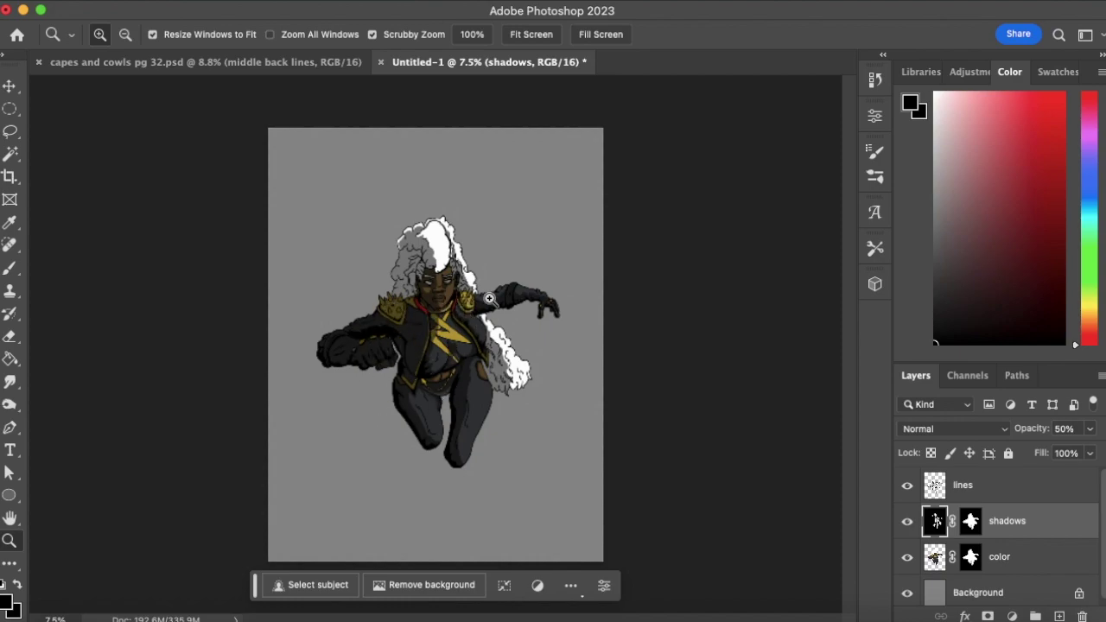
Zoom into the chest and erase shadow along the gold jacket line and up toward the shoulder pad
{"action": "left_click", "coordinate": [399, 332]}
{"action": "left_click", "coordinate": [458, 331]}
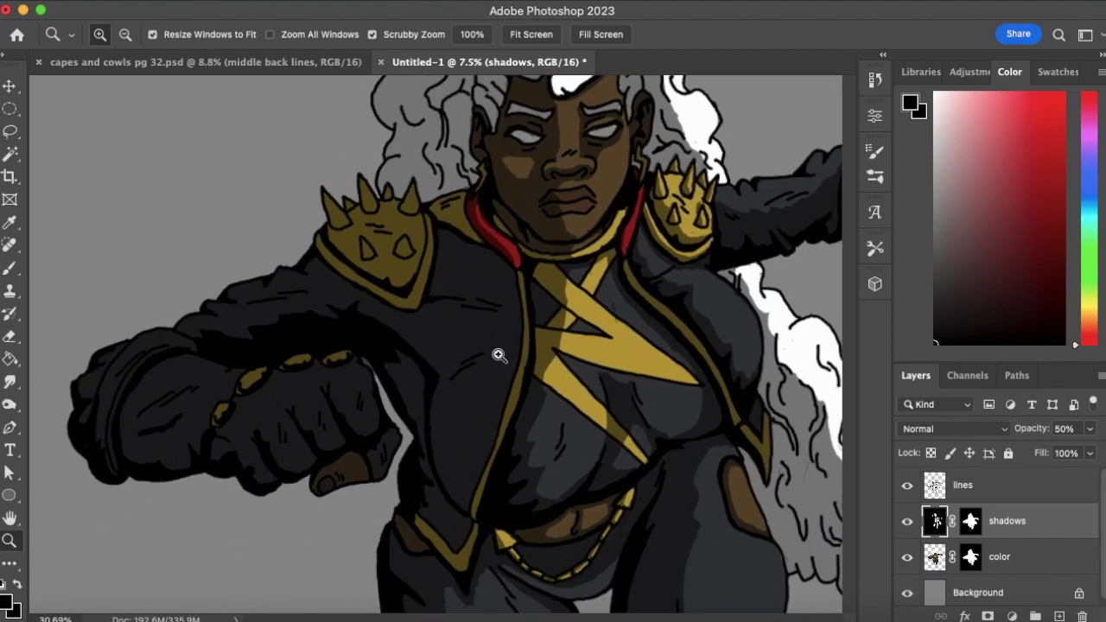
{"action": "left_click", "coordinate": [13, 339]}
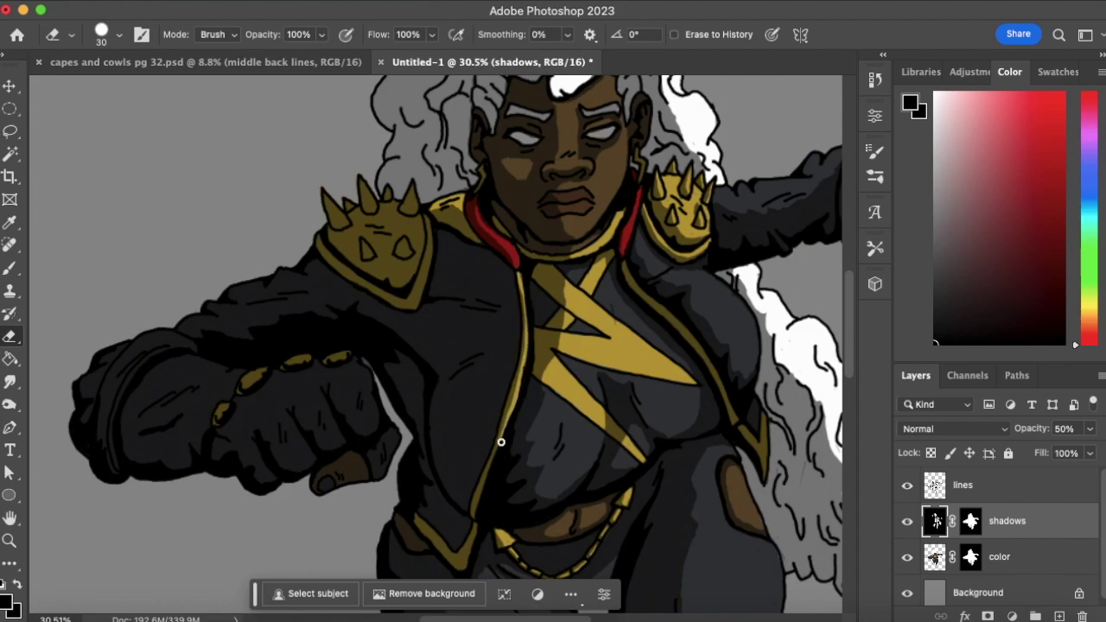
{"action": "left_click_drag", "start_coordinate": [494, 456], "coordinate": [475, 516]}
{"action": "scroll", "coordinate": [518, 380], "scroll_direction": "down", "scroll_amount": 5}
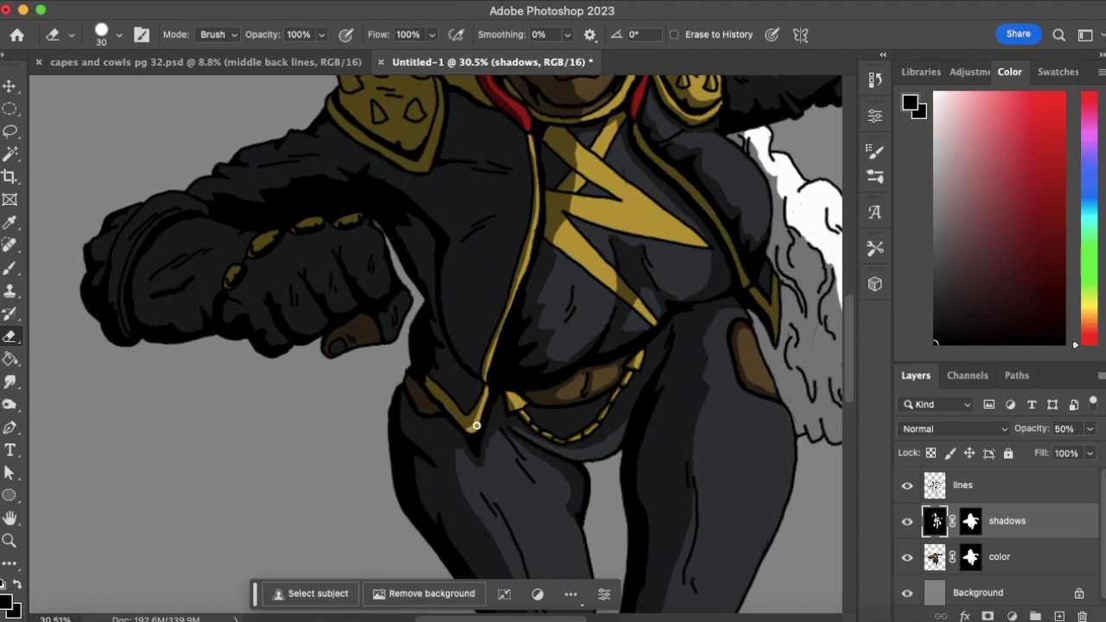
{"action": "scroll", "coordinate": [549, 343], "scroll_direction": "up", "scroll_amount": 5}
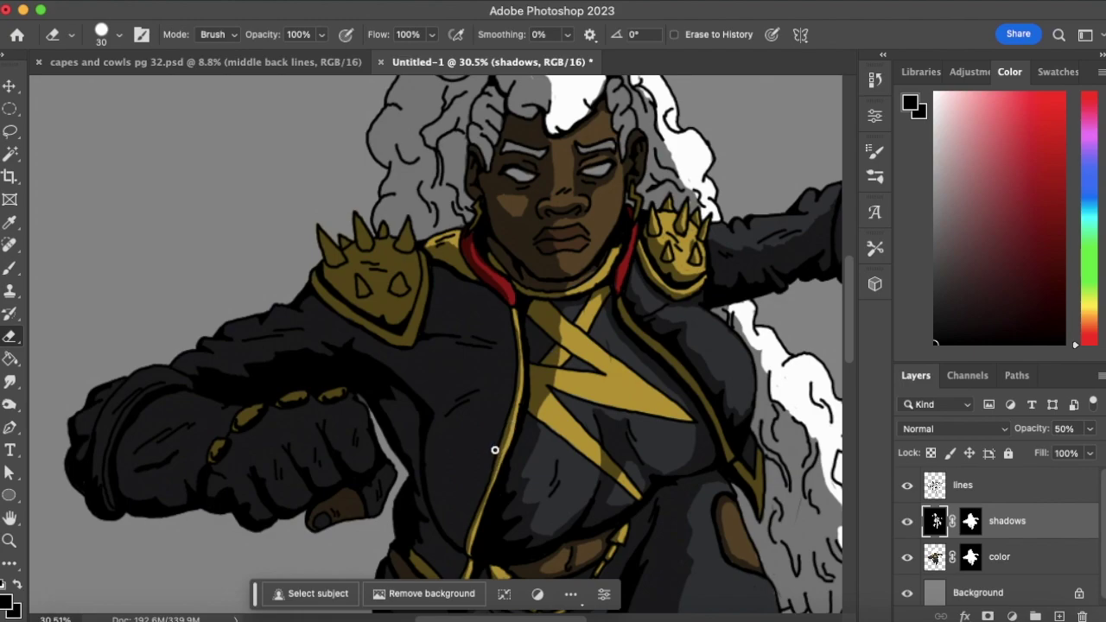
{"action": "mouse_move", "coordinate": [474, 462]}
{"action": "left_mouse_down"}
{"action": "mouse_move", "coordinate": [457, 421]}
{"action": "mouse_move", "coordinate": [474, 394]}
{"action": "mouse_move", "coordinate": [481, 353]}
{"action": "left_mouse_up"}
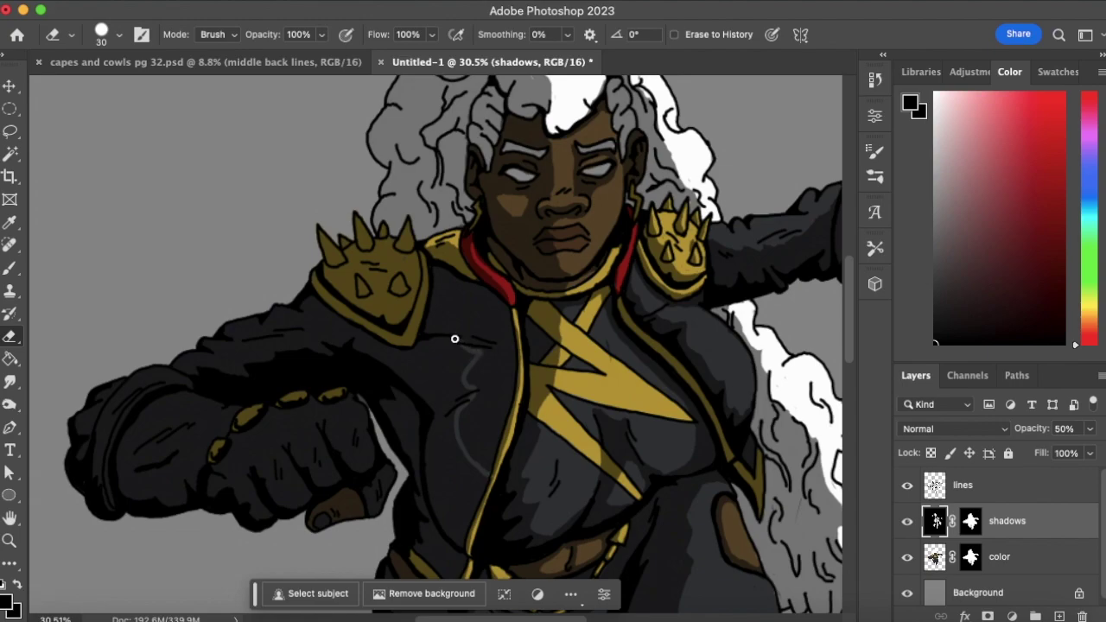
{"action": "mouse_move", "coordinate": [433, 327]}
{"action": "left_mouse_down"}
{"action": "mouse_move", "coordinate": [455, 228]}
{"action": "mouse_move", "coordinate": [456, 285]}
{"action": "mouse_move", "coordinate": [443, 283]}
{"action": "mouse_move", "coordinate": [506, 317]}
{"action": "mouse_move", "coordinate": [511, 369]}
{"action": "mouse_move", "coordinate": [514, 359]}
{"action": "mouse_move", "coordinate": [488, 469]}
{"action": "mouse_move", "coordinate": [505, 418]}
{"action": "mouse_move", "coordinate": [490, 436]}
{"action": "mouse_move", "coordinate": [473, 429]}
{"action": "mouse_move", "coordinate": [476, 448]}
{"action": "mouse_move", "coordinate": [460, 415]}
{"action": "mouse_move", "coordinate": [469, 449]}
{"action": "mouse_move", "coordinate": [474, 411]}
{"action": "mouse_move", "coordinate": [461, 440]}
{"action": "mouse_move", "coordinate": [510, 368]}
{"action": "mouse_move", "coordinate": [488, 430]}
{"action": "mouse_move", "coordinate": [493, 340]}
{"action": "mouse_move", "coordinate": [479, 393]}
{"action": "mouse_move", "coordinate": [472, 371]}
{"action": "mouse_move", "coordinate": [497, 391]}
{"action": "mouse_move", "coordinate": [484, 383]}
{"action": "mouse_move", "coordinate": [493, 321]}
{"action": "mouse_move", "coordinate": [504, 330]}
{"action": "mouse_move", "coordinate": [452, 288]}
{"action": "mouse_move", "coordinate": [484, 321]}
{"action": "mouse_move", "coordinate": [472, 306]}
{"action": "mouse_move", "coordinate": [479, 349]}
{"action": "mouse_move", "coordinate": [452, 308]}
{"action": "mouse_move", "coordinate": [440, 325]}
{"action": "mouse_move", "coordinate": [448, 299]}
{"action": "mouse_move", "coordinate": [480, 340]}
{"action": "left_mouse_up"}
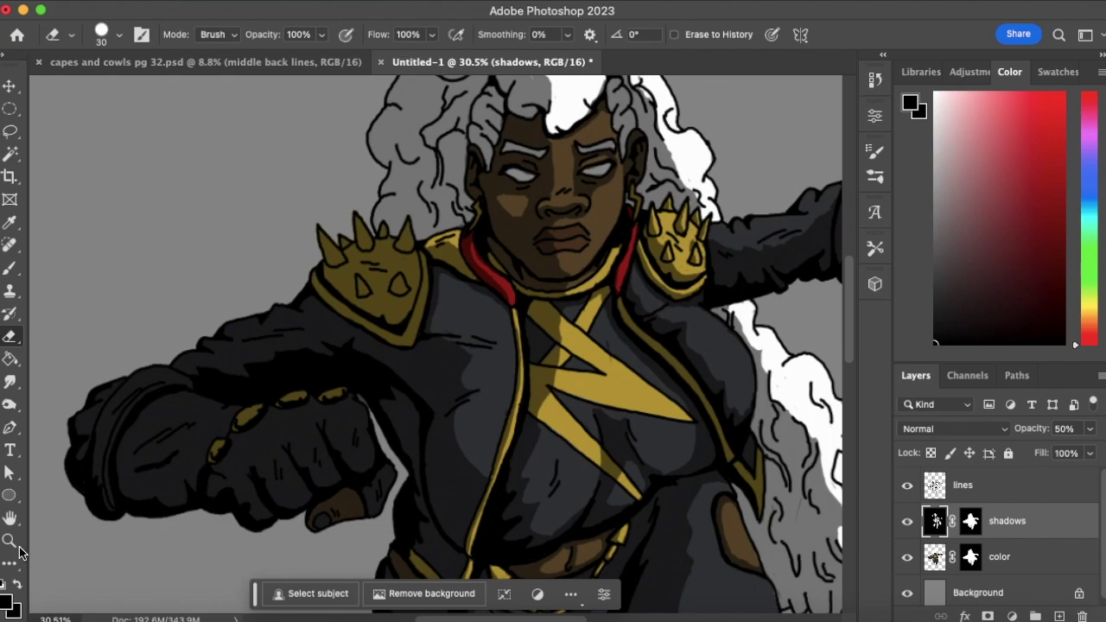
{"action": "key", "text": "z"}
{"action": "mouse_move", "coordinate": [526, 343]}
{"action": "left_mouse_down"}
{"action": "mouse_move", "coordinate": [489, 331]}
{"action": "mouse_move", "coordinate": [490, 318]}
{"action": "left_mouse_up"}
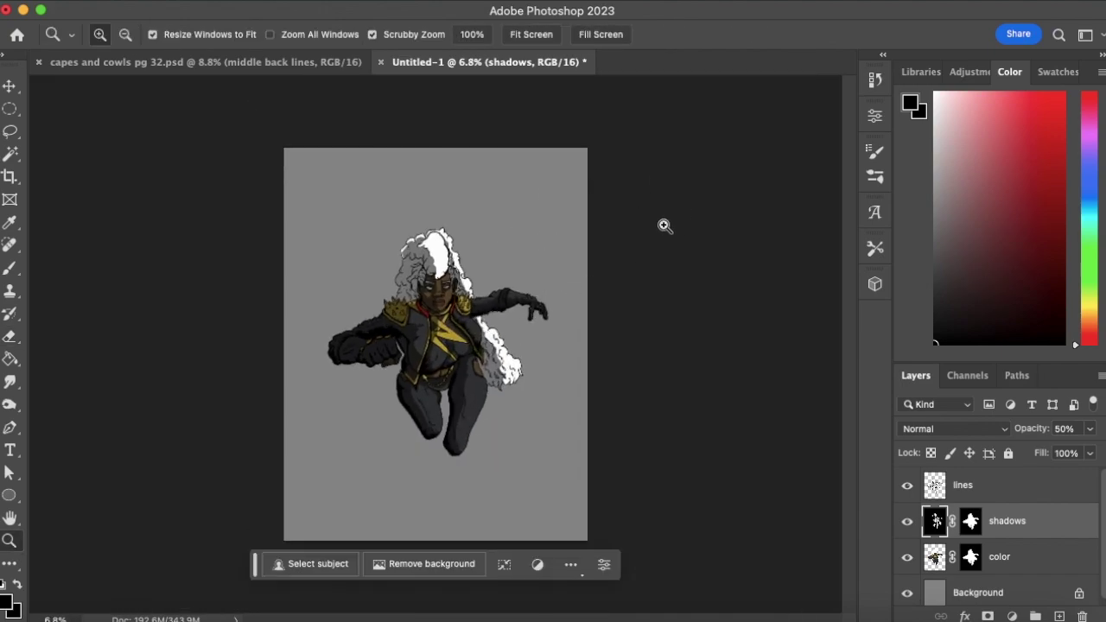
Erase a streak of shadow down the leftmost pauldron spike, then reframe around the face
{"action": "left_click_drag", "start_coordinate": [406, 281], "coordinate": [530, 325]}
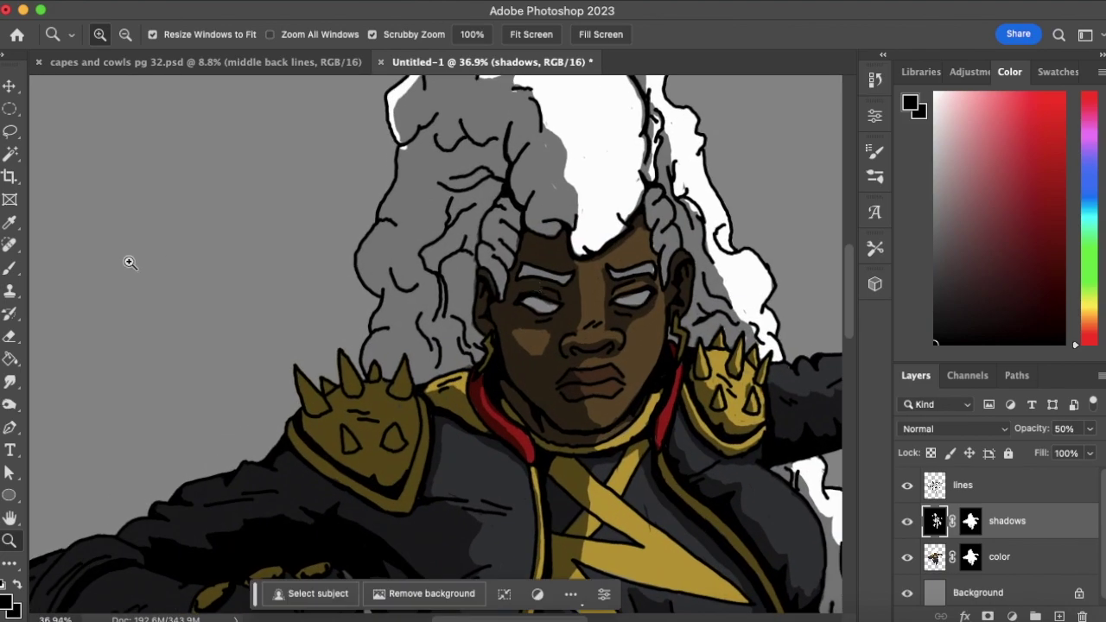
{"action": "left_click", "coordinate": [16, 334]}
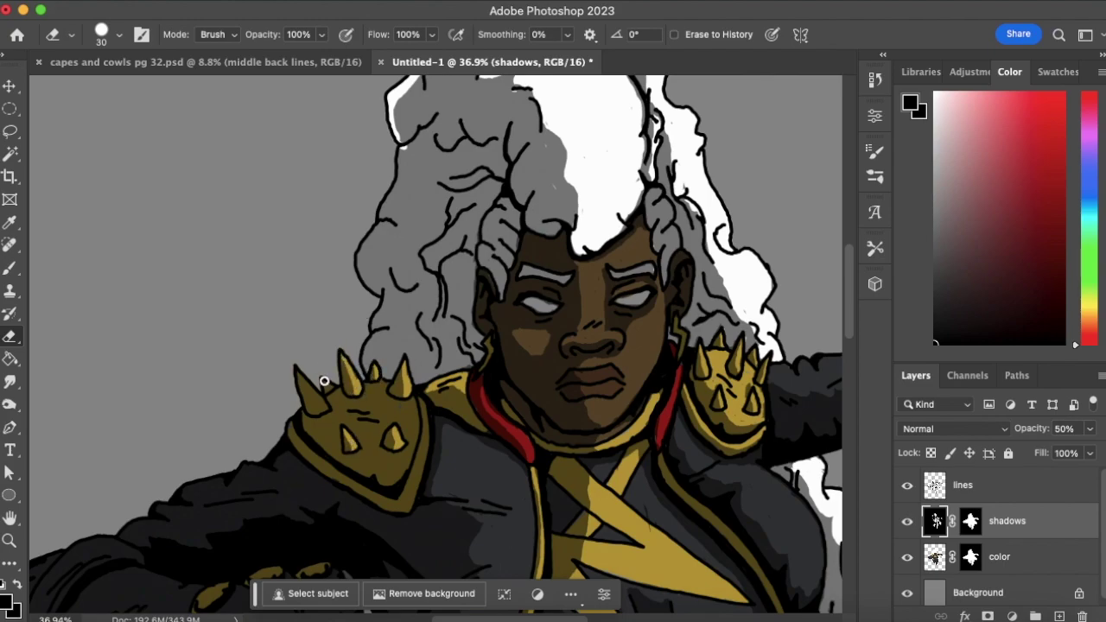
{"action": "left_click_drag", "start_coordinate": [299, 375], "coordinate": [325, 411]}
{"action": "left_click", "coordinate": [10, 540]}
{"action": "left_click_drag", "start_coordinate": [561, 376], "coordinate": [510, 342]}
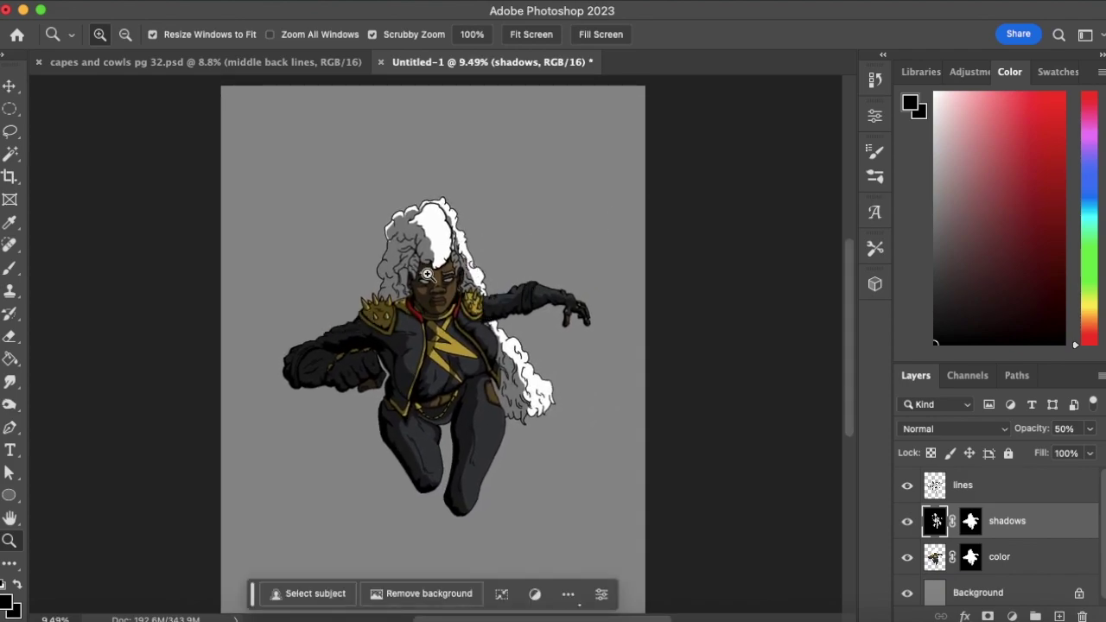
{"action": "left_click_drag", "start_coordinate": [415, 307], "coordinate": [441, 307]}
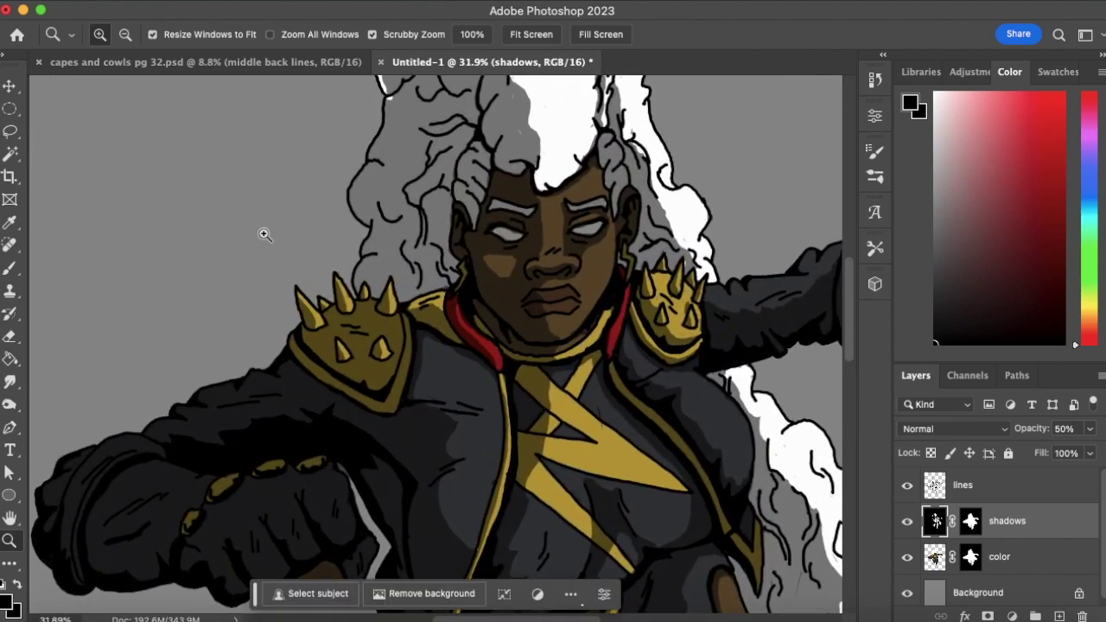
Erase light streaks between the left shoulder pad's spikes on the shadows layer
{"action": "left_click", "coordinate": [11, 336]}
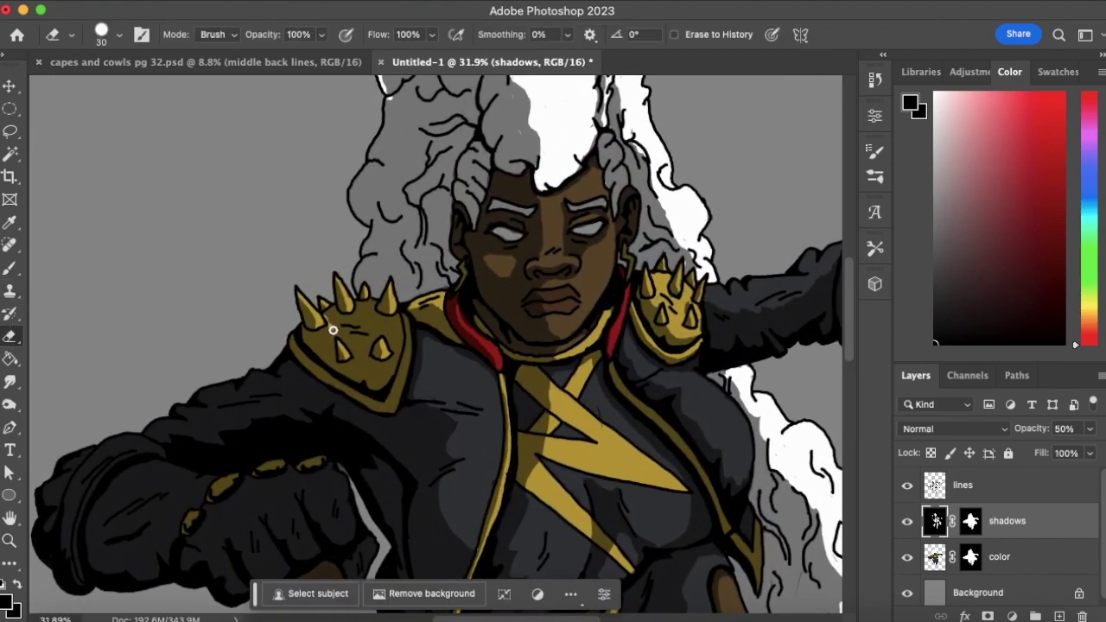
{"action": "left_click_drag", "start_coordinate": [347, 343], "coordinate": [375, 354]}
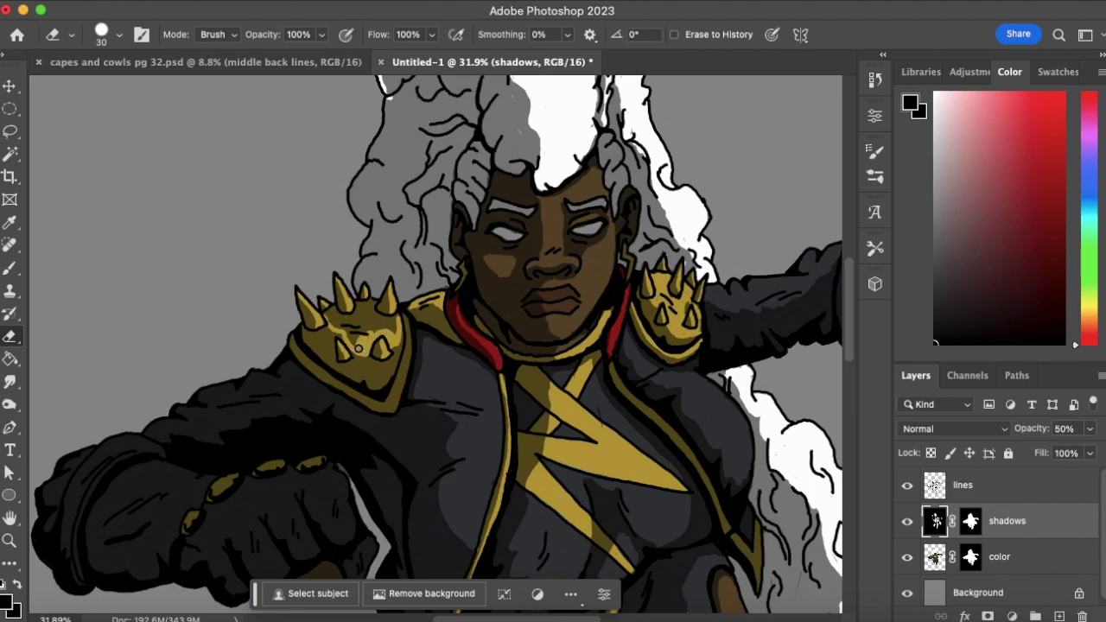
{"action": "left_click_drag", "start_coordinate": [361, 331], "coordinate": [397, 330]}
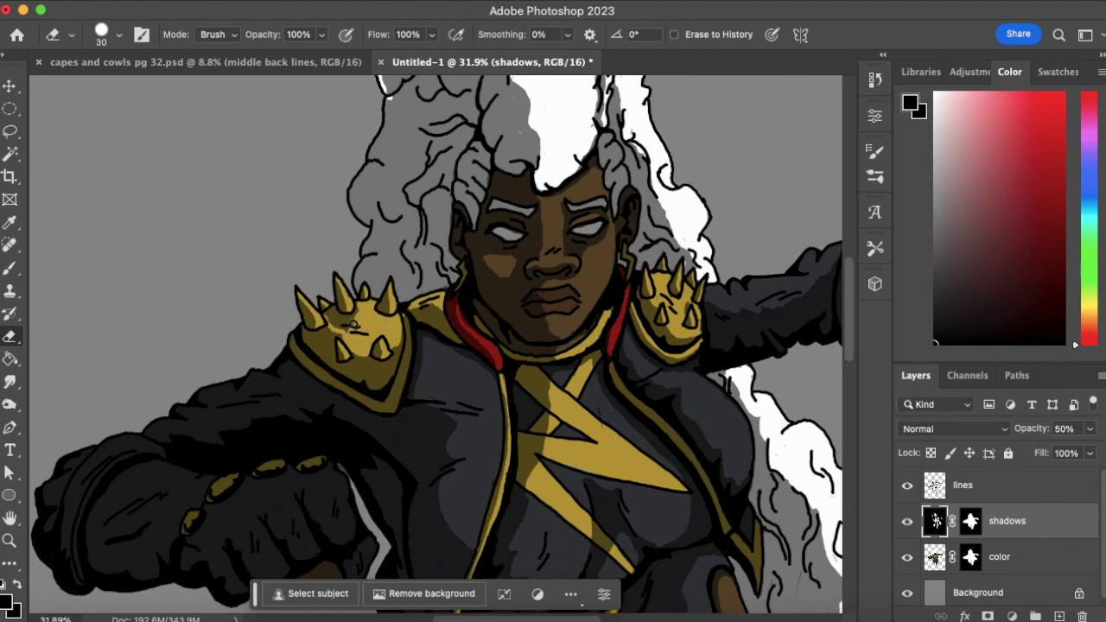
{"action": "left_click_drag", "start_coordinate": [328, 312], "coordinate": [334, 306]}
Sample the shoulder spike's gold from the color layer, then resume erasing on the shadows layer
{"action": "left_click", "coordinate": [18, 270]}
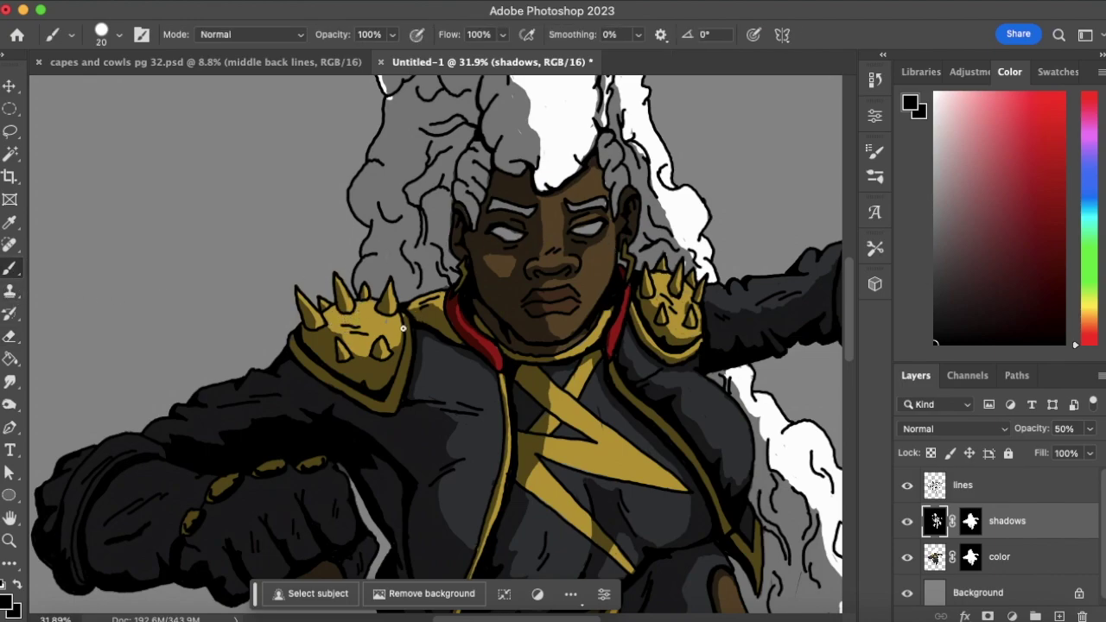
{"action": "key", "text": "alt+bracketleft"}
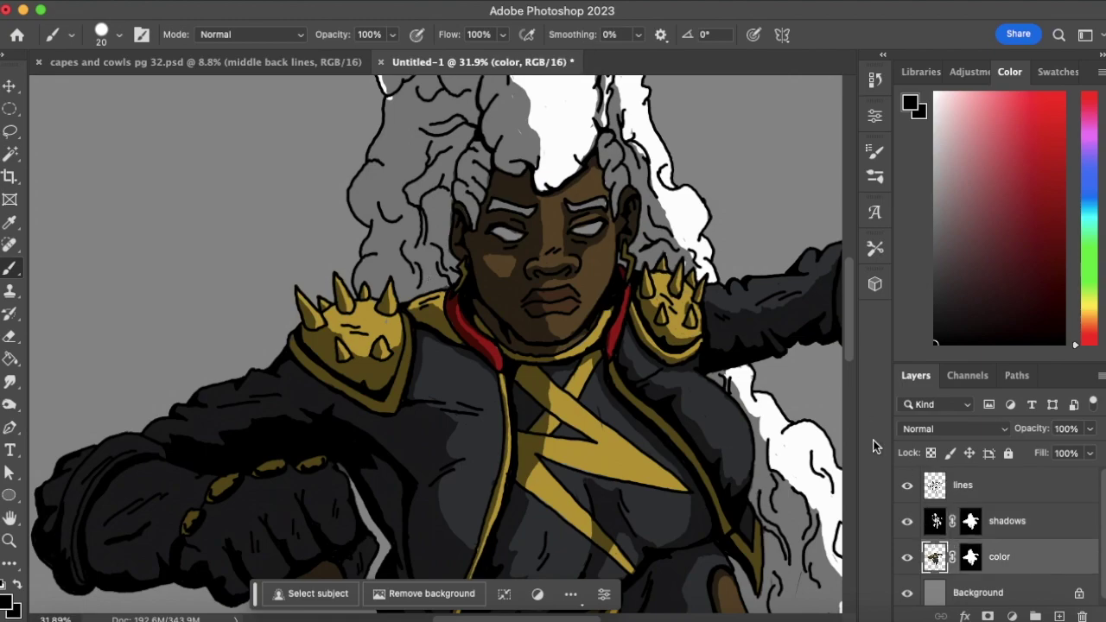
{"action": "left_click", "coordinate": [385, 329], "text": "alt"}
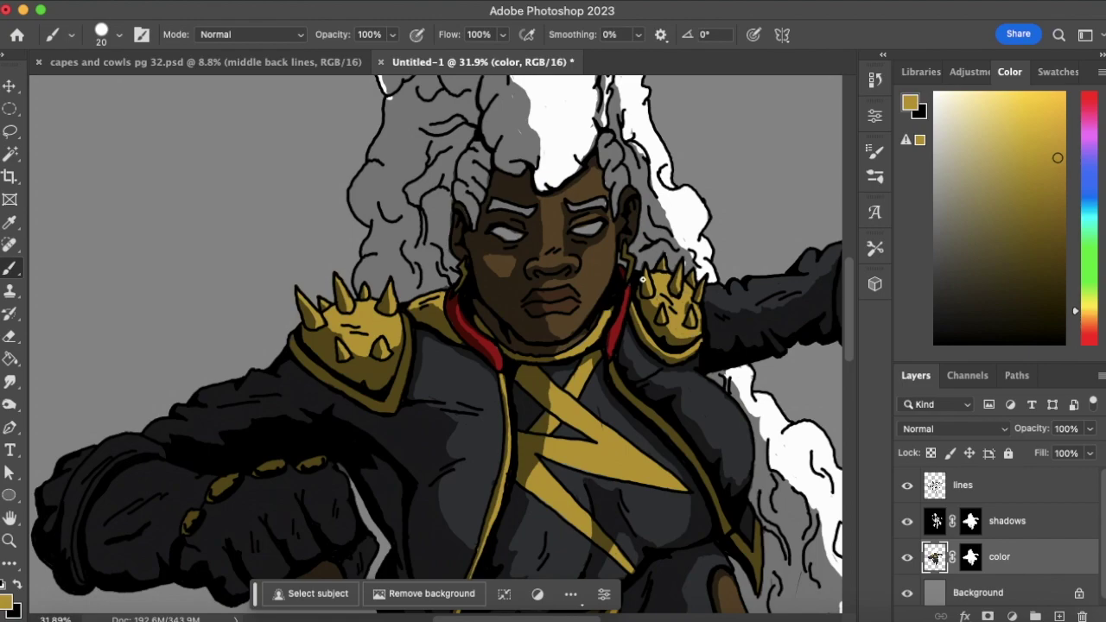
{"action": "left_click", "coordinate": [937, 525]}
{"action": "left_click", "coordinate": [936, 342]}
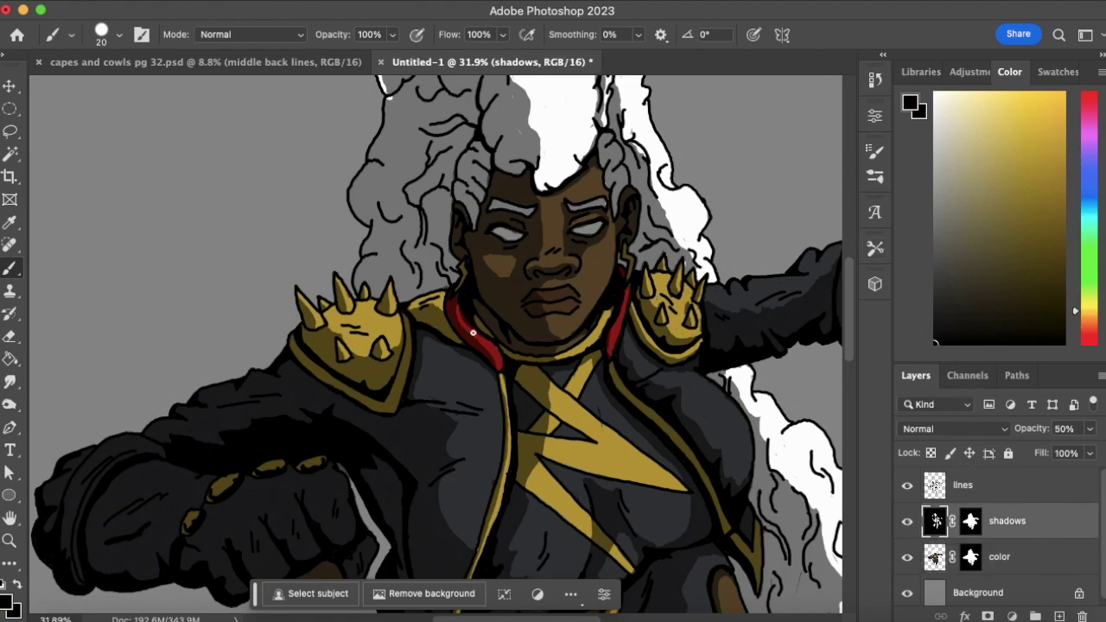
{"action": "key", "text": "e"}
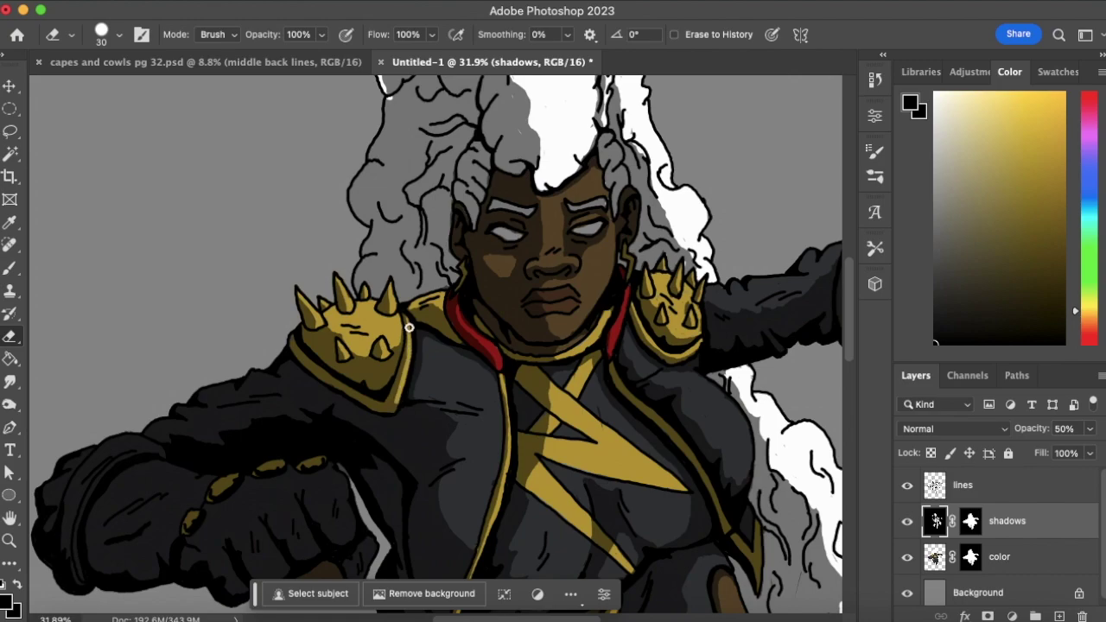
{"action": "key", "text": "z"}
{"action": "scroll", "coordinate": [478, 365], "scroll_direction": "down", "scroll_amount": 5}
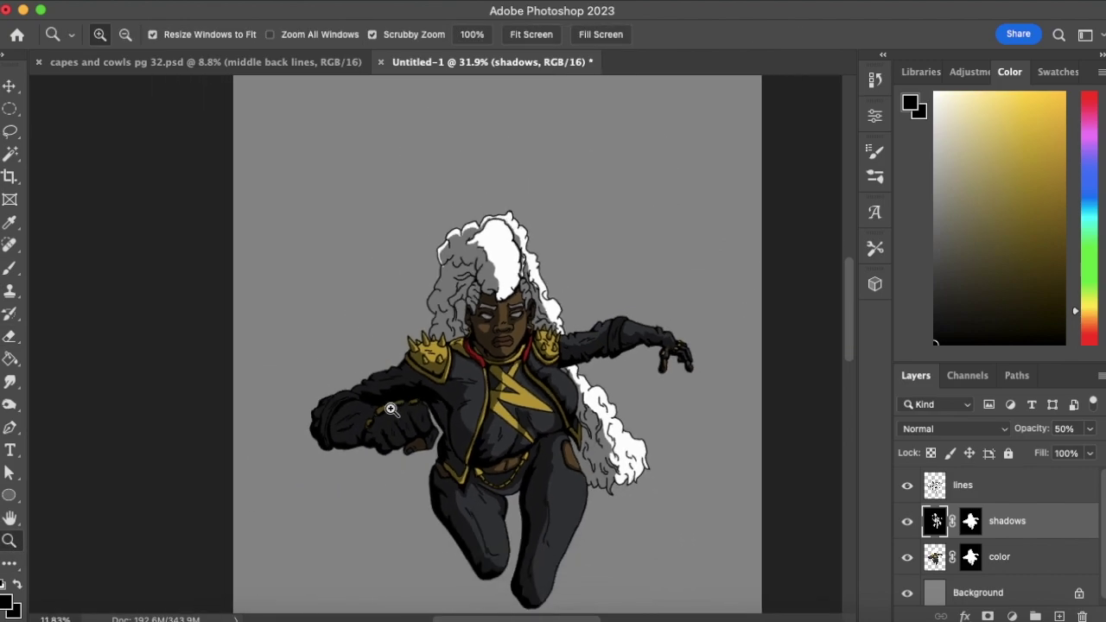
Zoom in on the fist and erase thin light streaks along the outstretched arm's upper edge
{"action": "left_click_drag", "start_coordinate": [431, 279], "coordinate": [513, 247]}
{"action": "left_click_drag", "start_coordinate": [310, 397], "coordinate": [309, 230]}
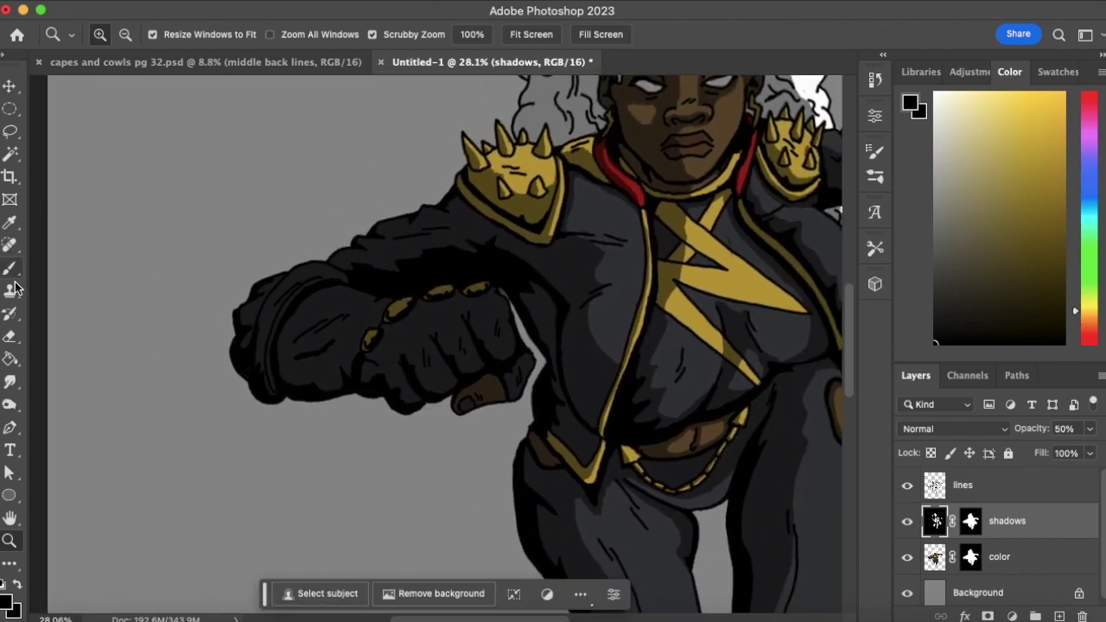
{"action": "left_click", "coordinate": [15, 329]}
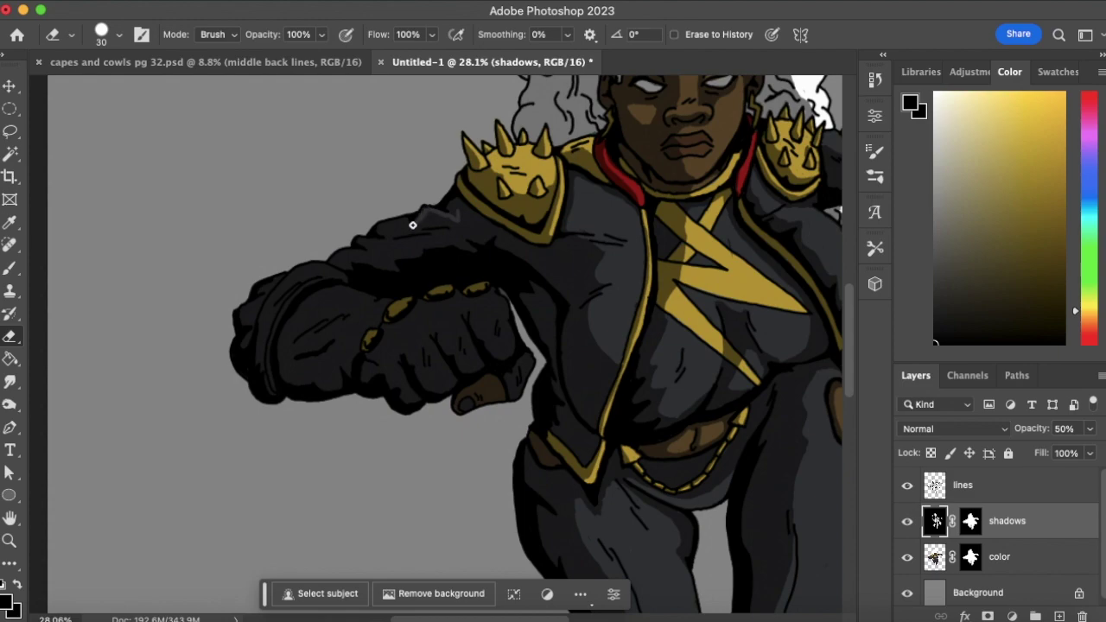
{"action": "left_click_drag", "start_coordinate": [458, 209], "coordinate": [472, 226]}
{"action": "left_click_drag", "start_coordinate": [409, 249], "coordinate": [385, 254]}
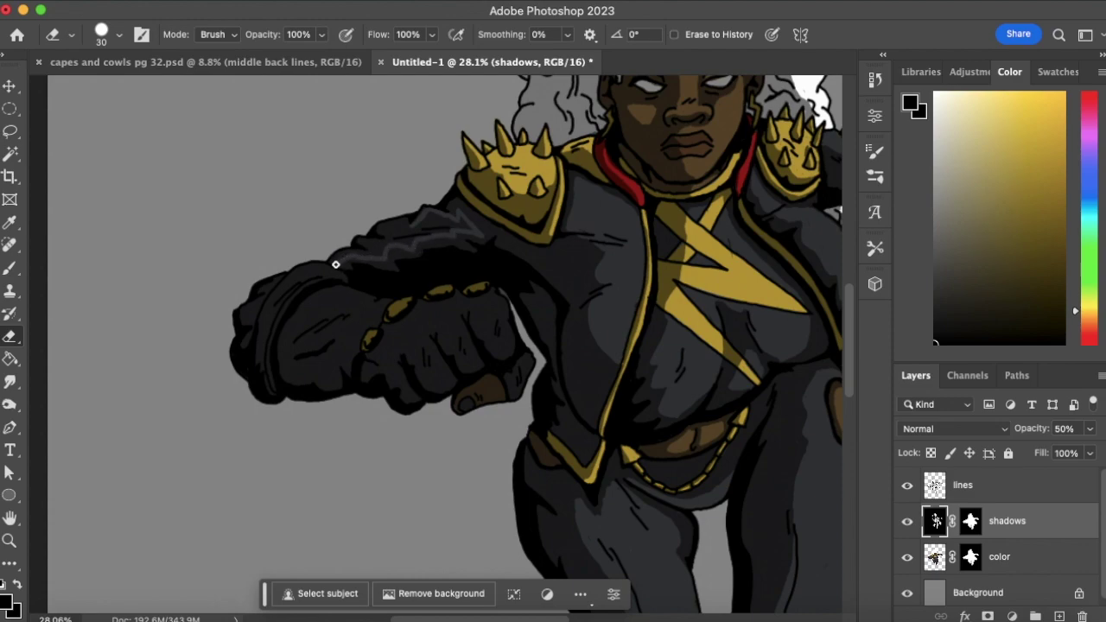
{"action": "mouse_move", "coordinate": [337, 257]}
{"action": "left_mouse_down"}
{"action": "mouse_move", "coordinate": [382, 258]}
{"action": "mouse_move", "coordinate": [356, 252]}
{"action": "mouse_move", "coordinate": [377, 229]}
{"action": "mouse_move", "coordinate": [399, 225]}
{"action": "mouse_move", "coordinate": [368, 239]}
{"action": "mouse_move", "coordinate": [424, 215]}
{"action": "mouse_move", "coordinate": [393, 235]}
{"action": "left_mouse_up"}
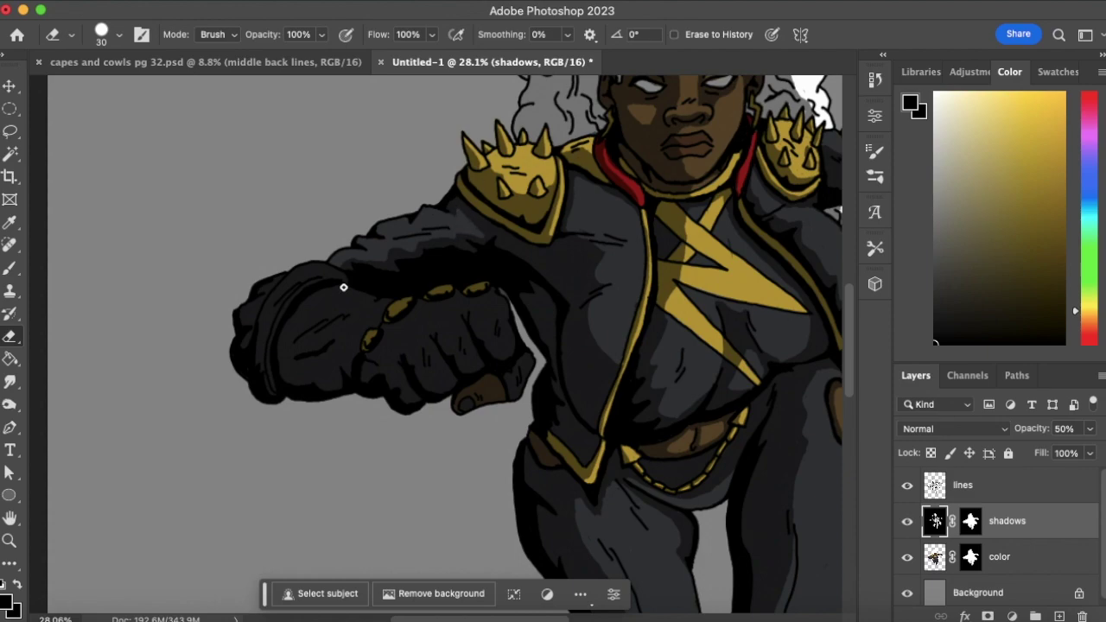
{"action": "left_click", "coordinate": [10, 267]}
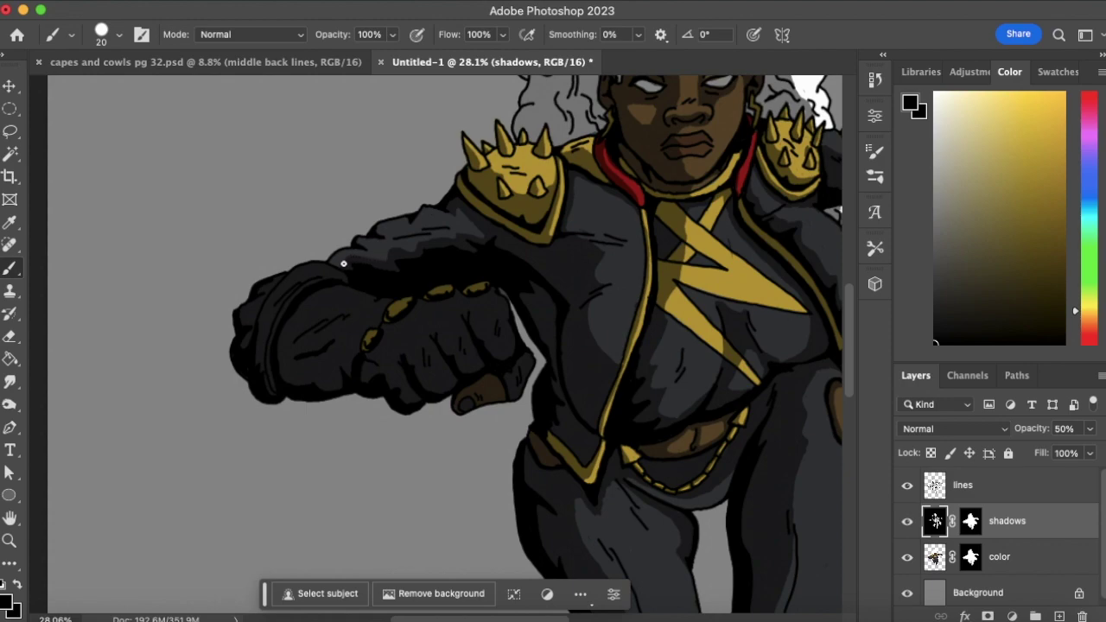
{"action": "left_click", "coordinate": [10, 540]}
{"action": "left_click_drag", "start_coordinate": [519, 311], "coordinate": [466, 340]}
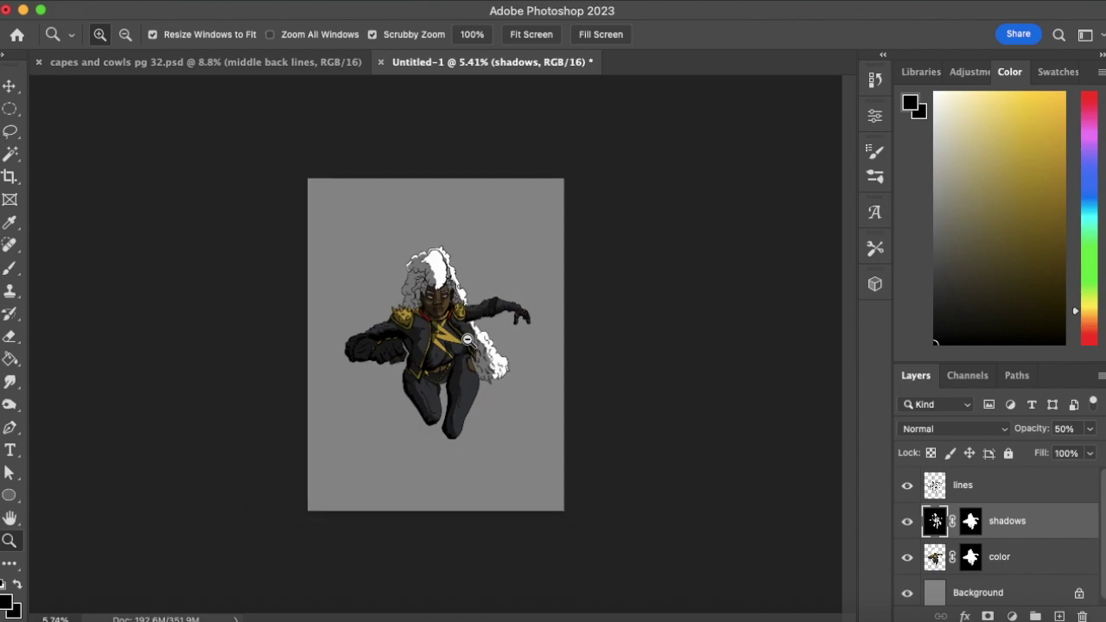
Erase streaks of shadow along the fist's upper-left edge and across the fist
{"action": "scroll", "coordinate": [372, 302], "scroll_direction": "up", "scroll_amount": 5}
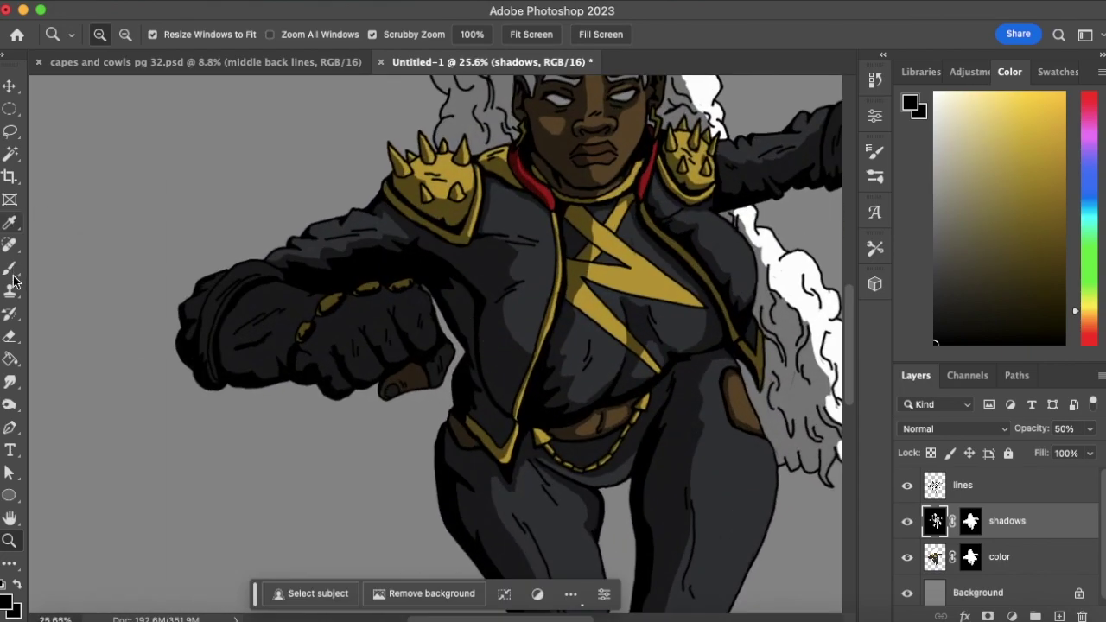
{"action": "left_click", "coordinate": [10, 338]}
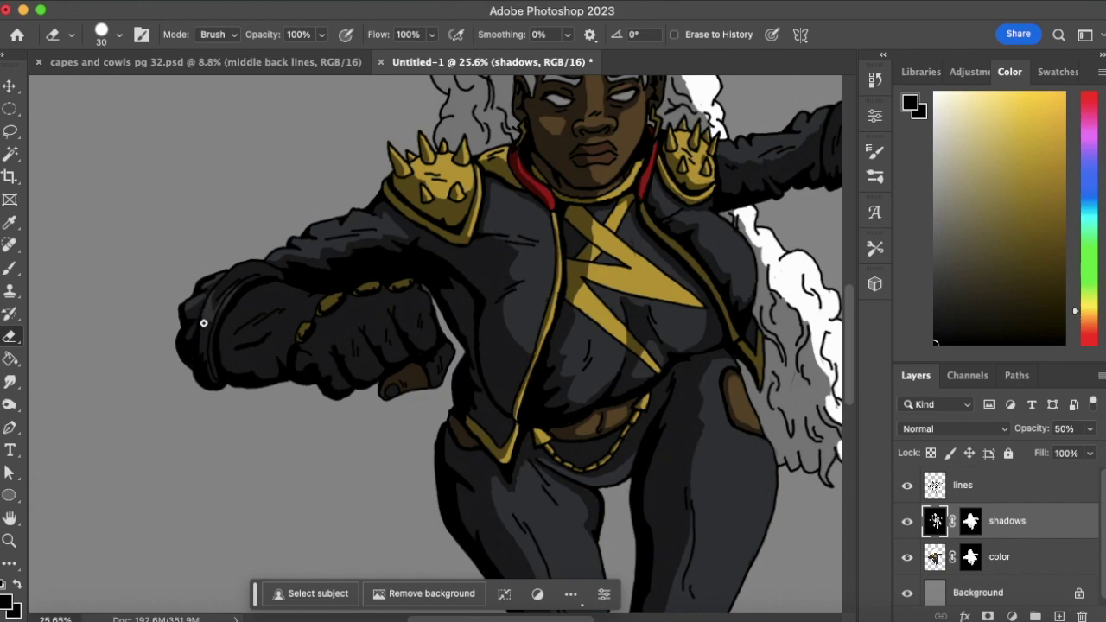
{"action": "mouse_move", "coordinate": [211, 318]}
{"action": "left_mouse_down"}
{"action": "mouse_move", "coordinate": [234, 272]}
{"action": "mouse_move", "coordinate": [279, 276]}
{"action": "left_mouse_up"}
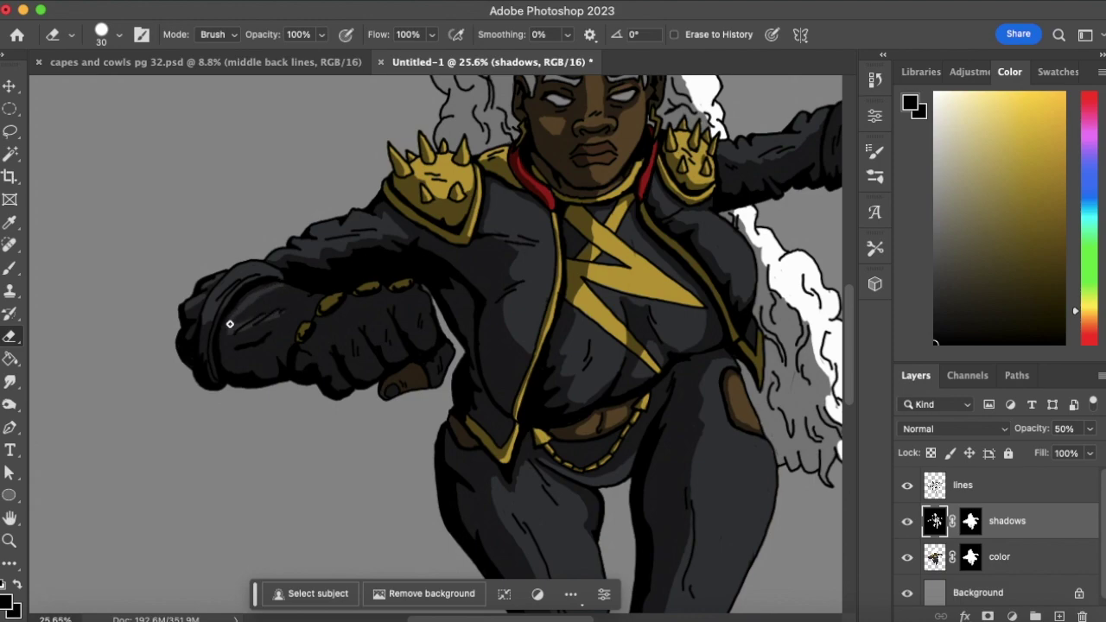
{"action": "left_click_drag", "start_coordinate": [262, 327], "coordinate": [250, 329]}
{"action": "mouse_move", "coordinate": [291, 330]}
{"action": "left_mouse_down"}
{"action": "mouse_move", "coordinate": [269, 311]}
{"action": "mouse_move", "coordinate": [241, 316]}
{"action": "mouse_move", "coordinate": [286, 288]}
{"action": "mouse_move", "coordinate": [279, 296]}
{"action": "left_mouse_up"}
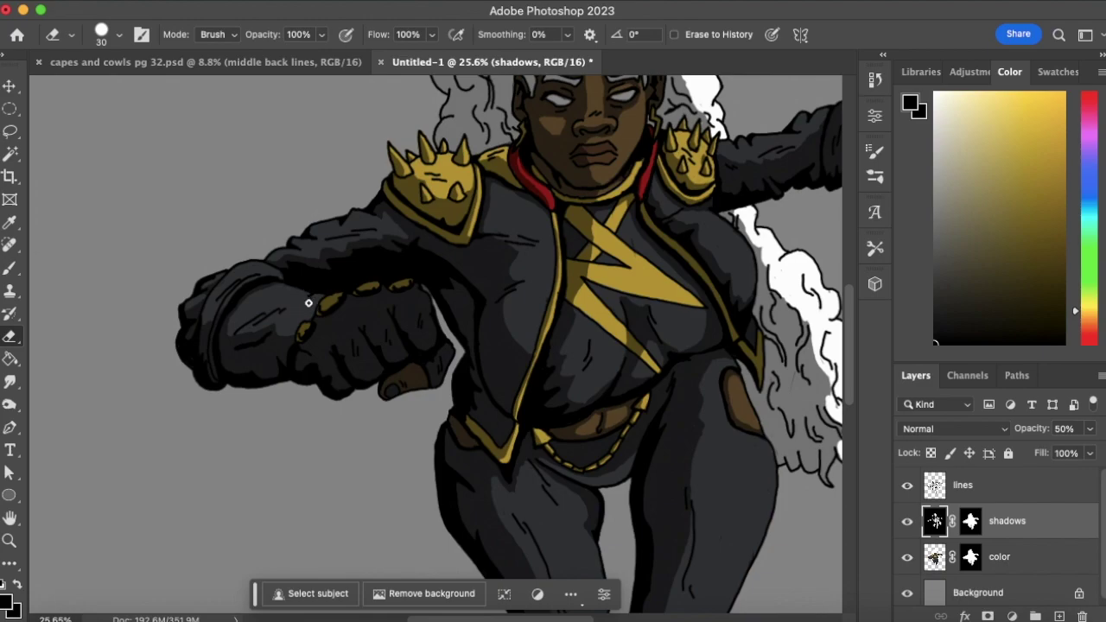
{"action": "left_click", "coordinate": [12, 541]}
{"action": "left_click_drag", "start_coordinate": [444, 347], "coordinate": [356, 389]}
Reveal more gold on the fist's knuckle rings by erasing their shadow
{"action": "left_click_drag", "start_coordinate": [420, 346], "coordinate": [354, 289]}
{"action": "left_click", "coordinate": [11, 337]}
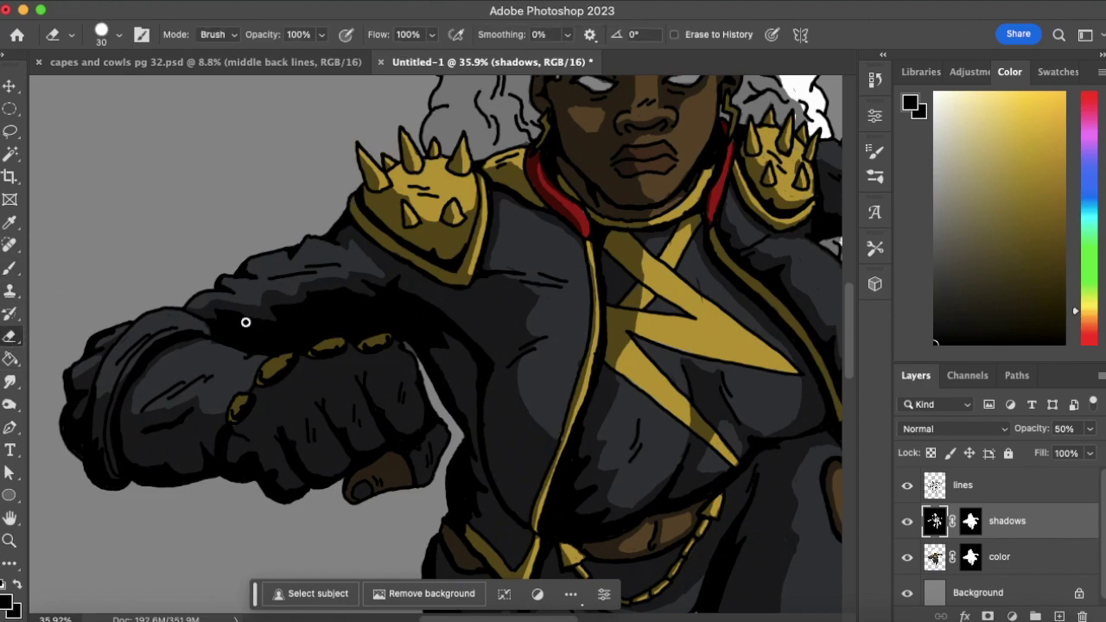
{"action": "left_click_drag", "start_coordinate": [236, 405], "coordinate": [242, 403]}
{"action": "mouse_move", "coordinate": [264, 364]}
{"action": "left_mouse_down"}
{"action": "mouse_move", "coordinate": [343, 339]}
{"action": "mouse_move", "coordinate": [380, 339]}
{"action": "left_mouse_up"}
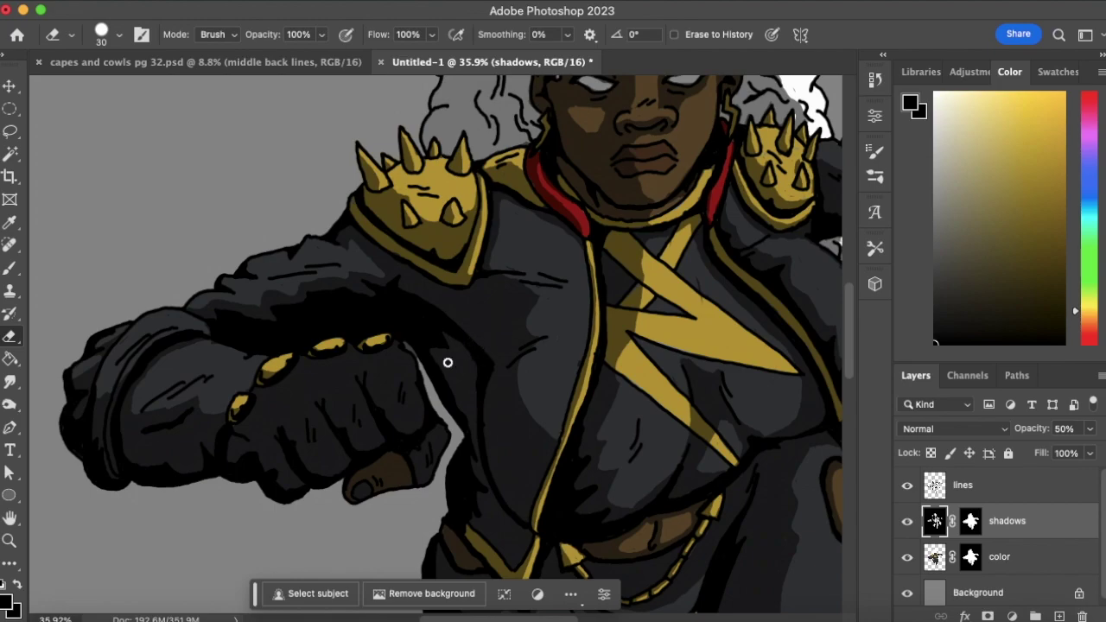
Uncover the brown thumb and add light streaks along the fist's right edge and knuckles
{"action": "mouse_move", "coordinate": [352, 490]}
{"action": "left_mouse_down"}
{"action": "mouse_move", "coordinate": [372, 472]}
{"action": "mouse_move", "coordinate": [400, 470]}
{"action": "mouse_move", "coordinate": [400, 483]}
{"action": "mouse_move", "coordinate": [368, 487]}
{"action": "left_mouse_up"}
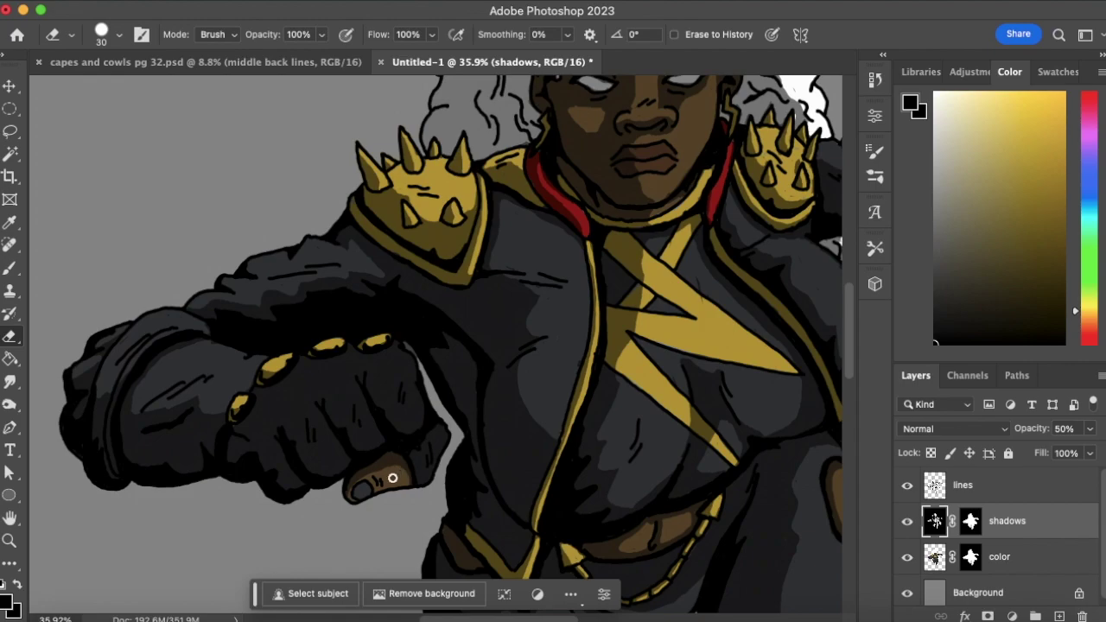
{"action": "mouse_move", "coordinate": [421, 484]}
{"action": "left_mouse_down"}
{"action": "mouse_move", "coordinate": [438, 429]}
{"action": "mouse_move", "coordinate": [433, 470]}
{"action": "left_mouse_up"}
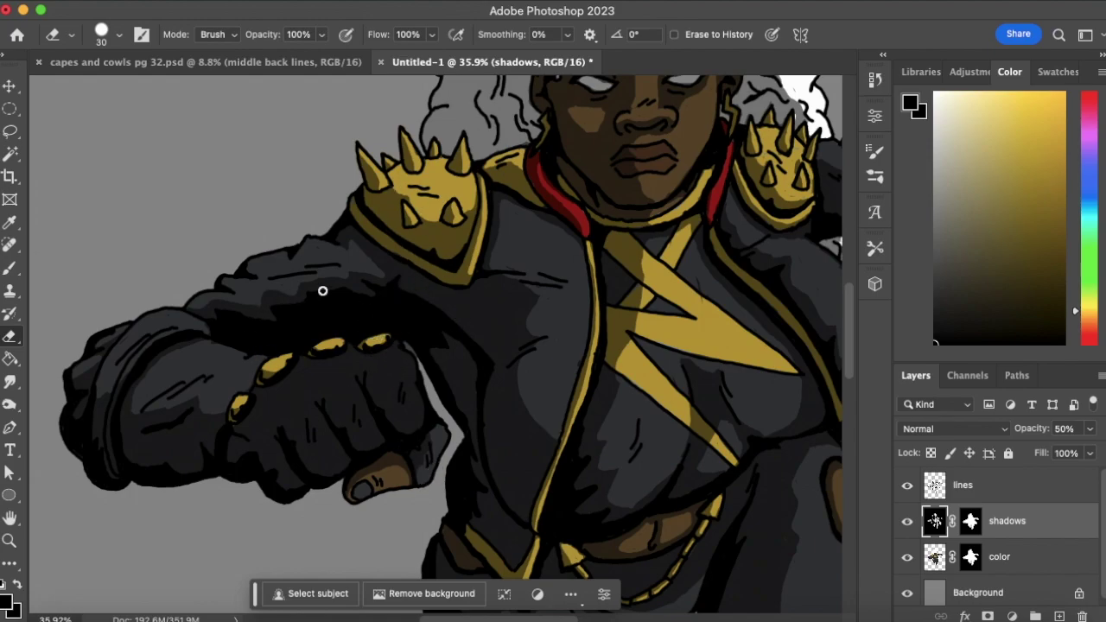
{"action": "mouse_move", "coordinate": [406, 359]}
{"action": "left_mouse_down"}
{"action": "mouse_move", "coordinate": [415, 427]}
{"action": "mouse_move", "coordinate": [371, 365]}
{"action": "mouse_move", "coordinate": [357, 366]}
{"action": "left_mouse_up"}
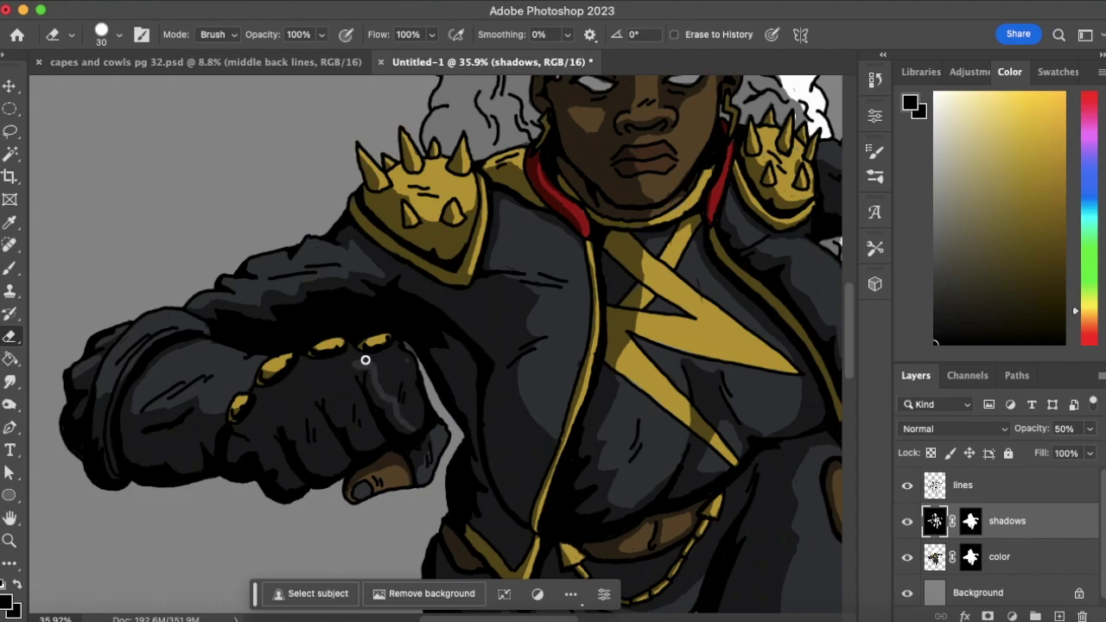
{"action": "mouse_move", "coordinate": [358, 363]}
{"action": "left_mouse_down"}
{"action": "mouse_move", "coordinate": [392, 348]}
{"action": "mouse_move", "coordinate": [386, 383]}
{"action": "mouse_move", "coordinate": [377, 375]}
{"action": "mouse_move", "coordinate": [417, 424]}
{"action": "mouse_move", "coordinate": [415, 395]}
{"action": "mouse_move", "coordinate": [390, 376]}
{"action": "left_mouse_up"}
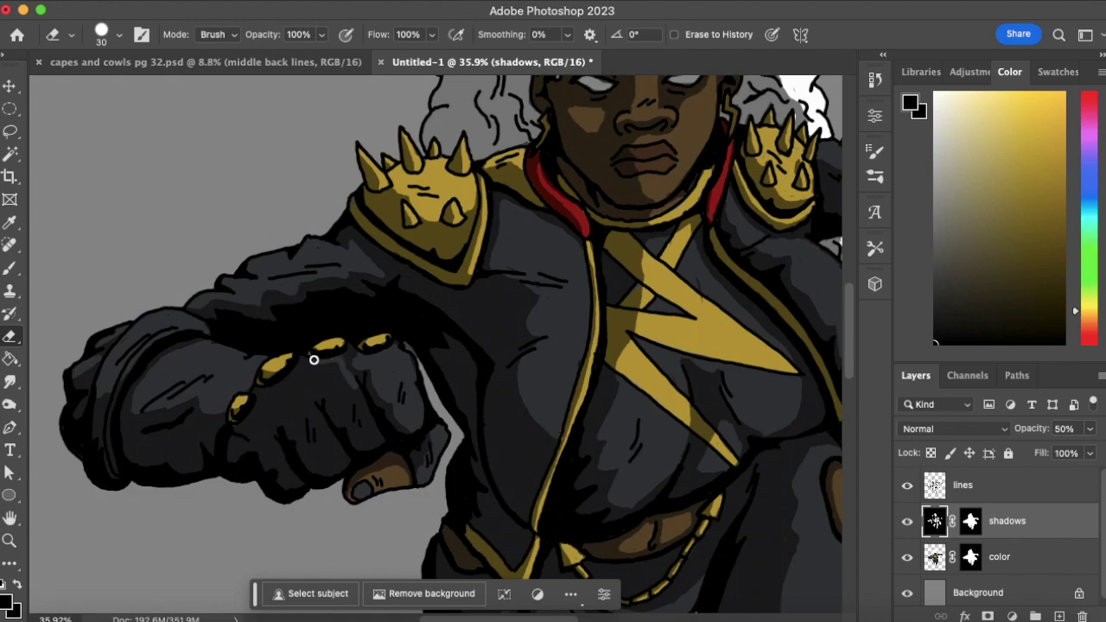
{"action": "mouse_move", "coordinate": [328, 387]}
{"action": "left_mouse_down"}
{"action": "mouse_move", "coordinate": [376, 445]}
{"action": "mouse_move", "coordinate": [353, 390]}
{"action": "mouse_move", "coordinate": [374, 429]}
{"action": "mouse_move", "coordinate": [341, 394]}
{"action": "left_mouse_up"}
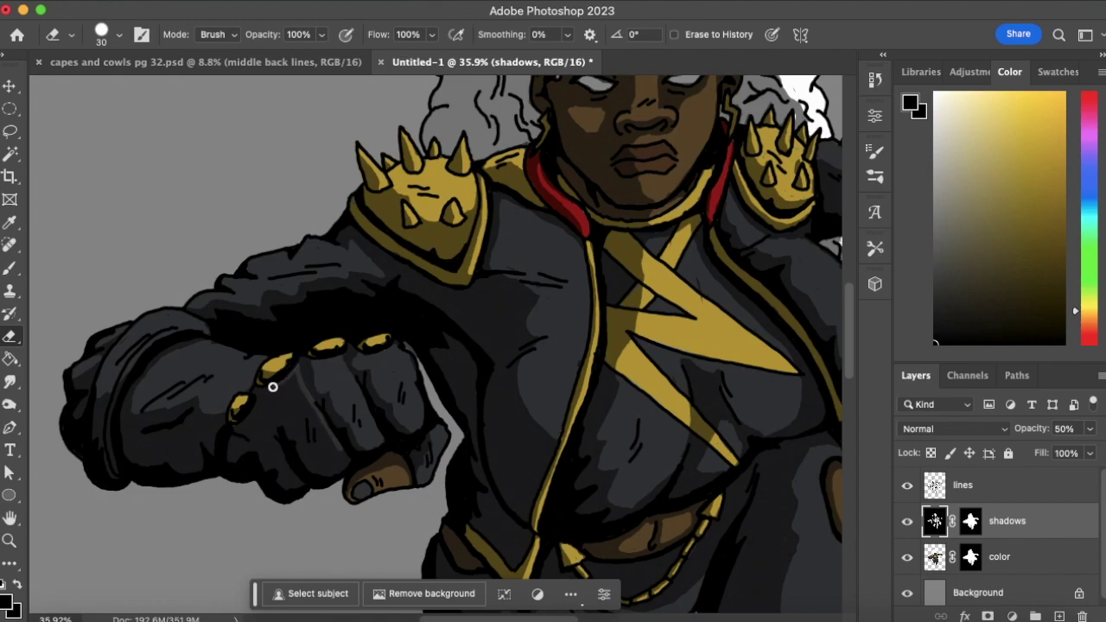
{"action": "mouse_move", "coordinate": [267, 391]}
{"action": "left_mouse_down"}
{"action": "mouse_move", "coordinate": [297, 415]}
{"action": "mouse_move", "coordinate": [337, 468]}
{"action": "left_mouse_up"}
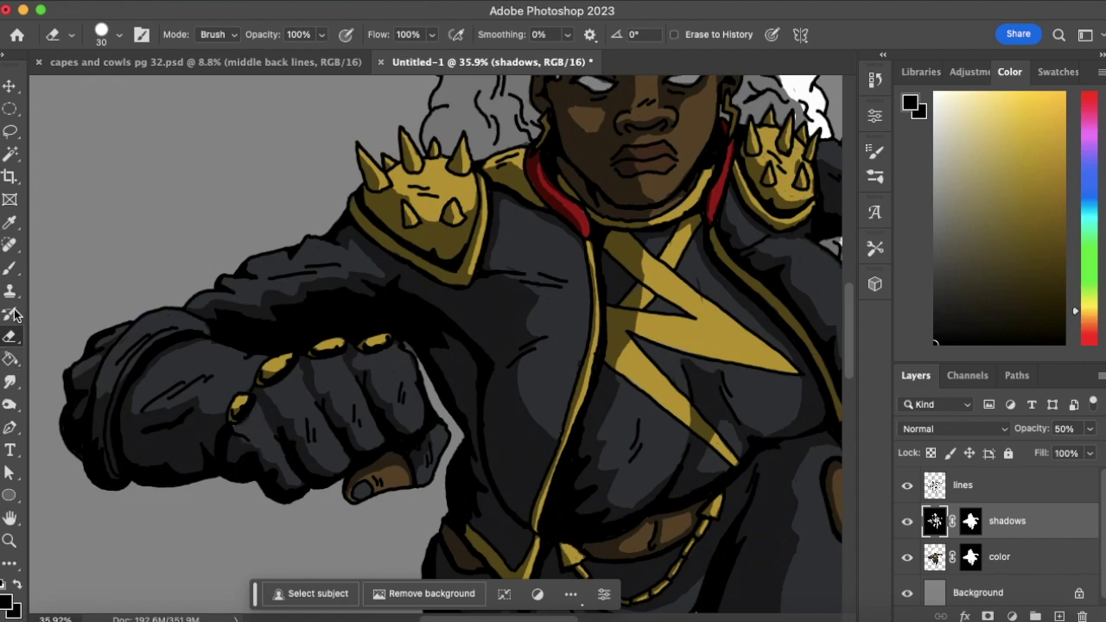
{"action": "left_click", "coordinate": [9, 268]}
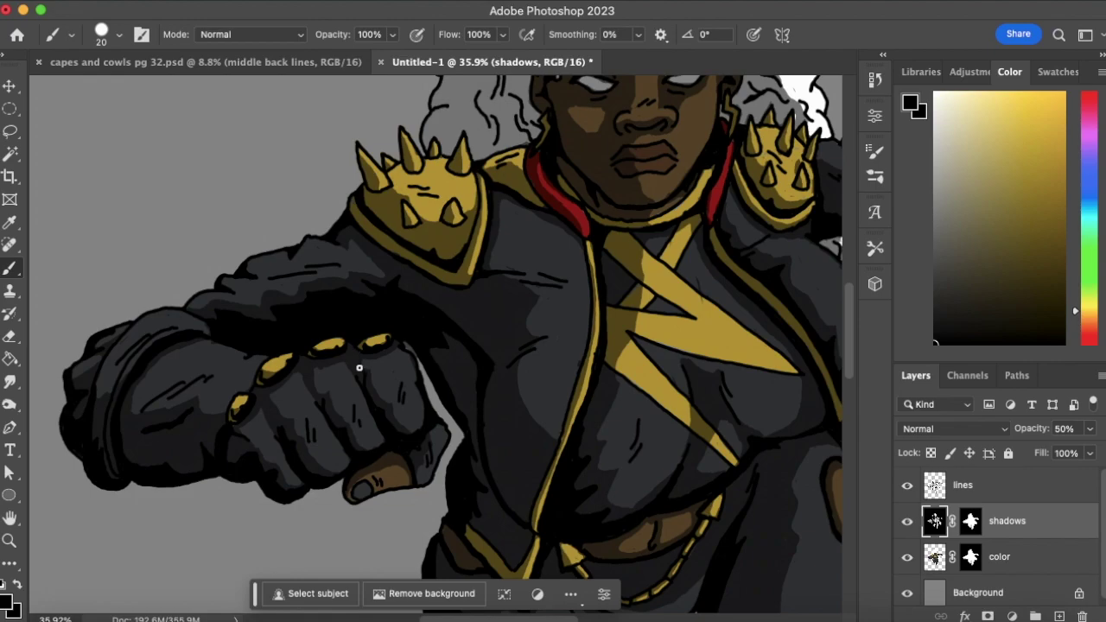
{"action": "key", "text": "z"}
{"action": "scroll", "coordinate": [338, 388], "scroll_direction": "down", "scroll_amount": 8}
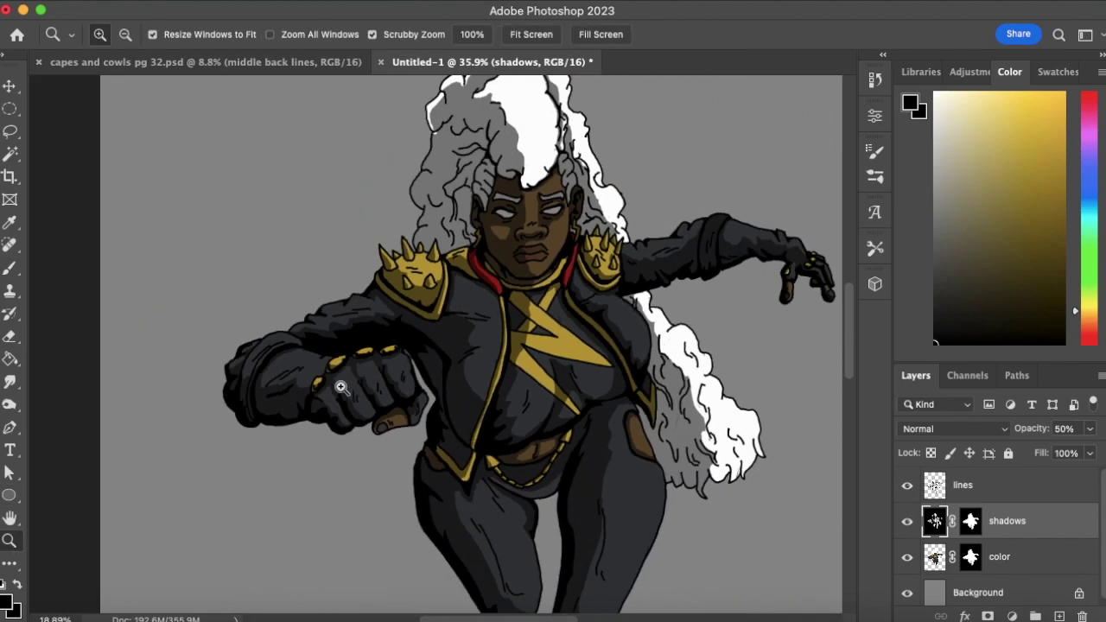
{"action": "scroll", "coordinate": [562, 289], "scroll_direction": "up", "scroll_amount": 3}
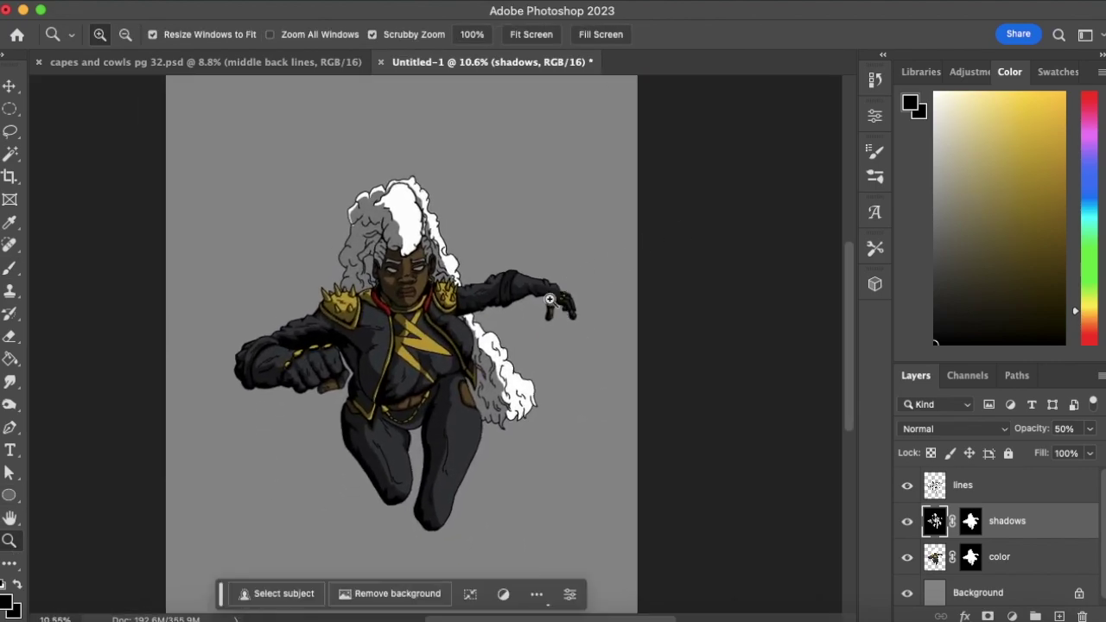
{"action": "scroll", "coordinate": [491, 362], "scroll_direction": "down", "scroll_amount": 3}
{"action": "scroll", "coordinate": [518, 328], "scroll_direction": "up", "scroll_amount": 1}
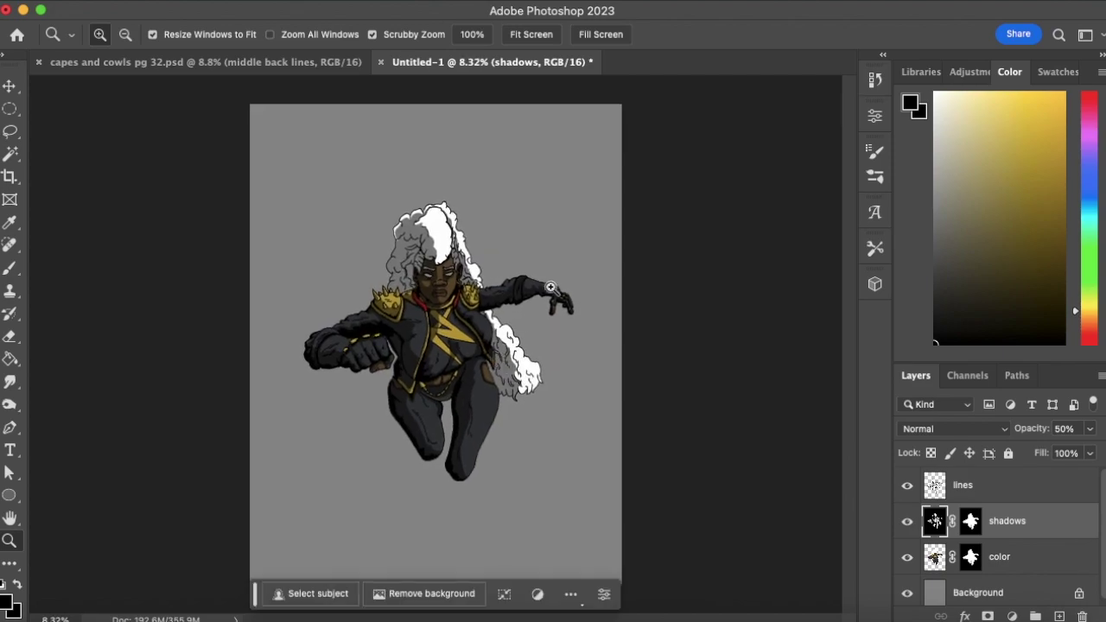
{"action": "scroll", "coordinate": [498, 384], "scroll_direction": "up", "scroll_amount": 1}
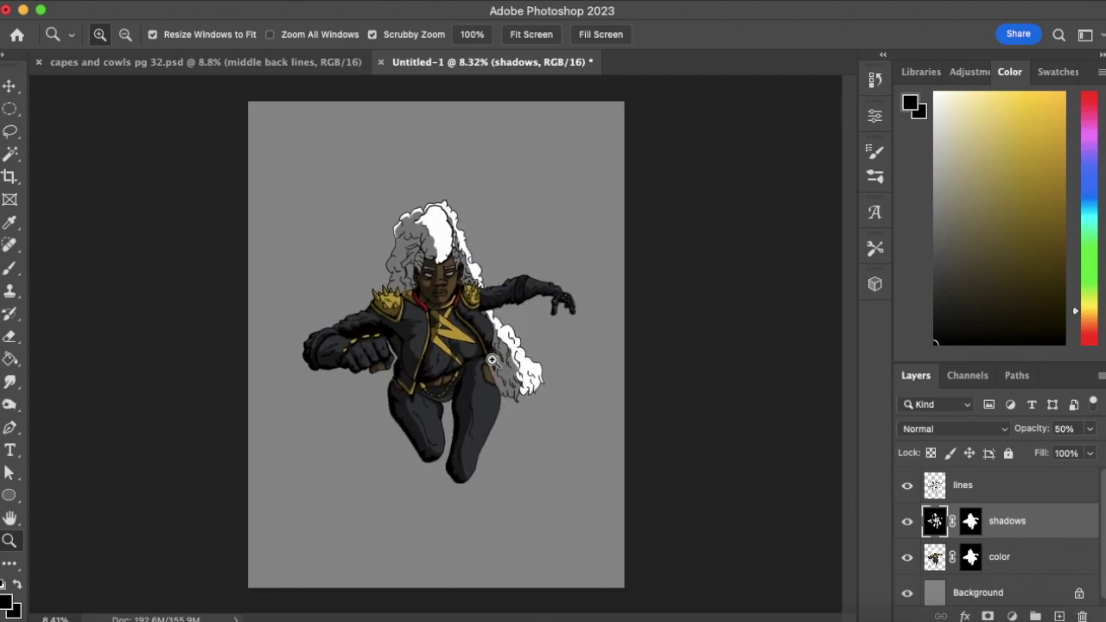
{"action": "scroll", "coordinate": [566, 285], "scroll_direction": "up", "scroll_amount": 1}
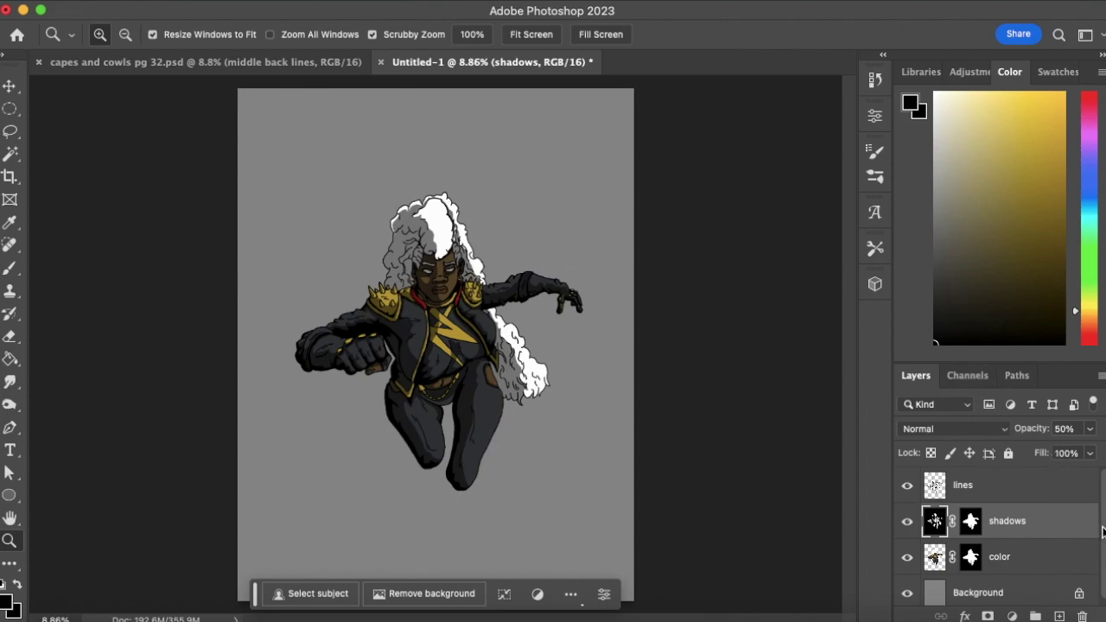
{"action": "scroll", "coordinate": [1101, 540], "scroll_direction": "down", "scroll_amount": 1}
{"action": "left_click", "coordinate": [989, 588]}
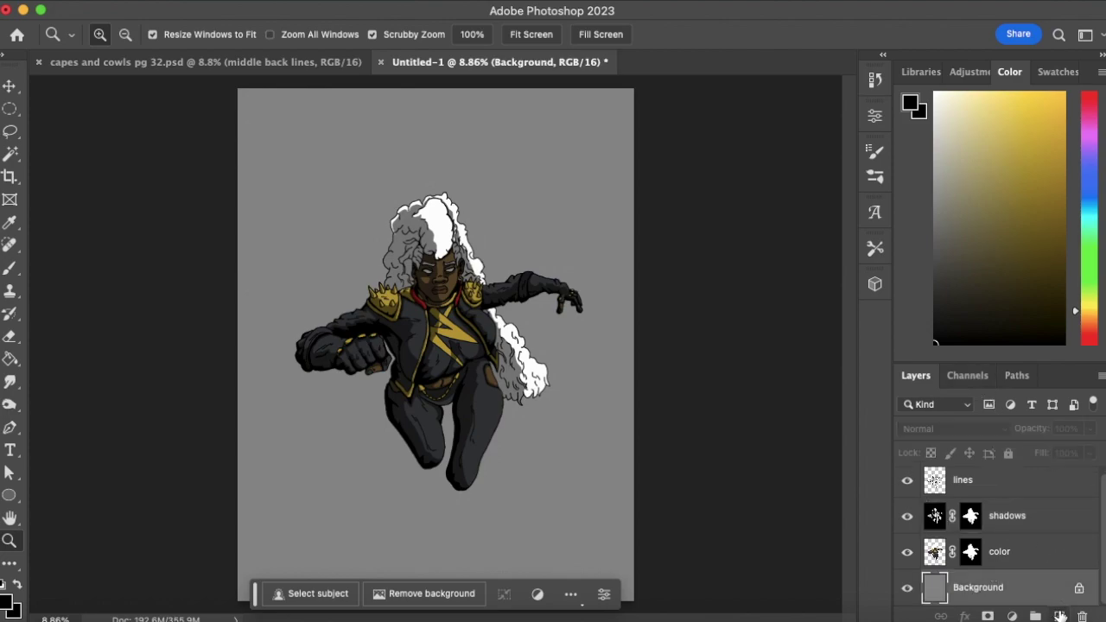
Add a new layer with an Inner Glow effect and name it 'lightning 1'
{"action": "left_click", "coordinate": [1059, 616]}
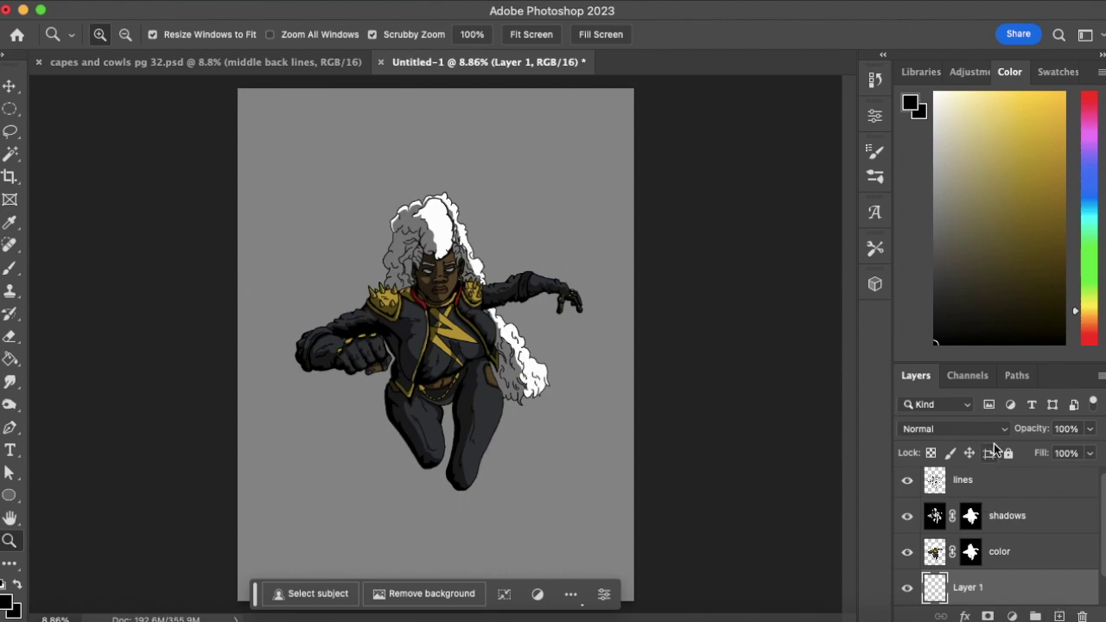
{"action": "left_click", "coordinate": [964, 616]}
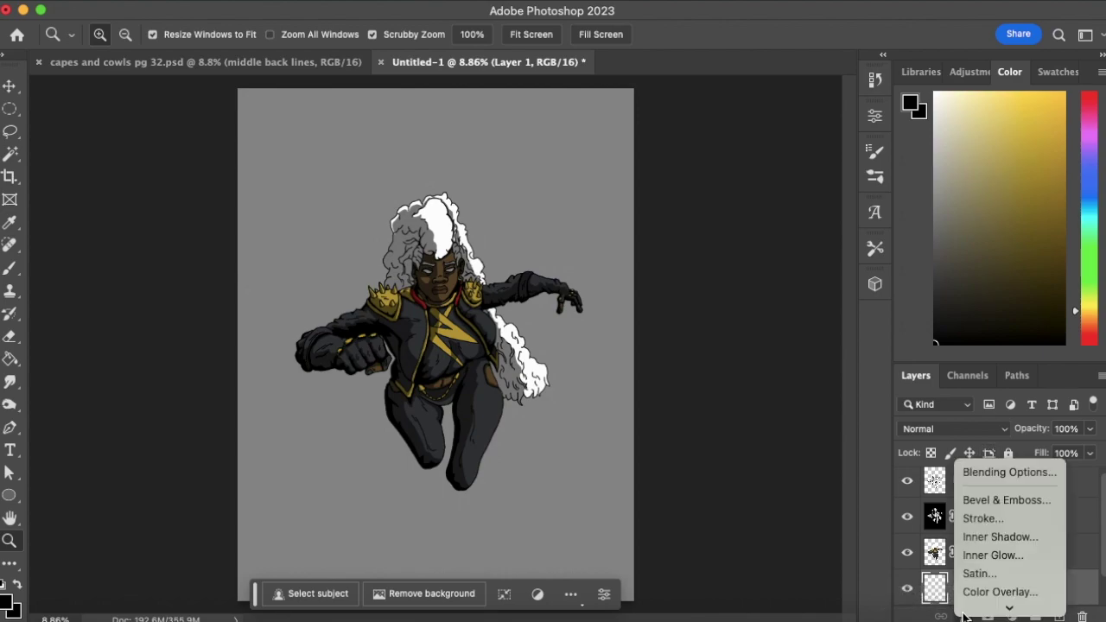
{"action": "left_click", "coordinate": [1001, 555]}
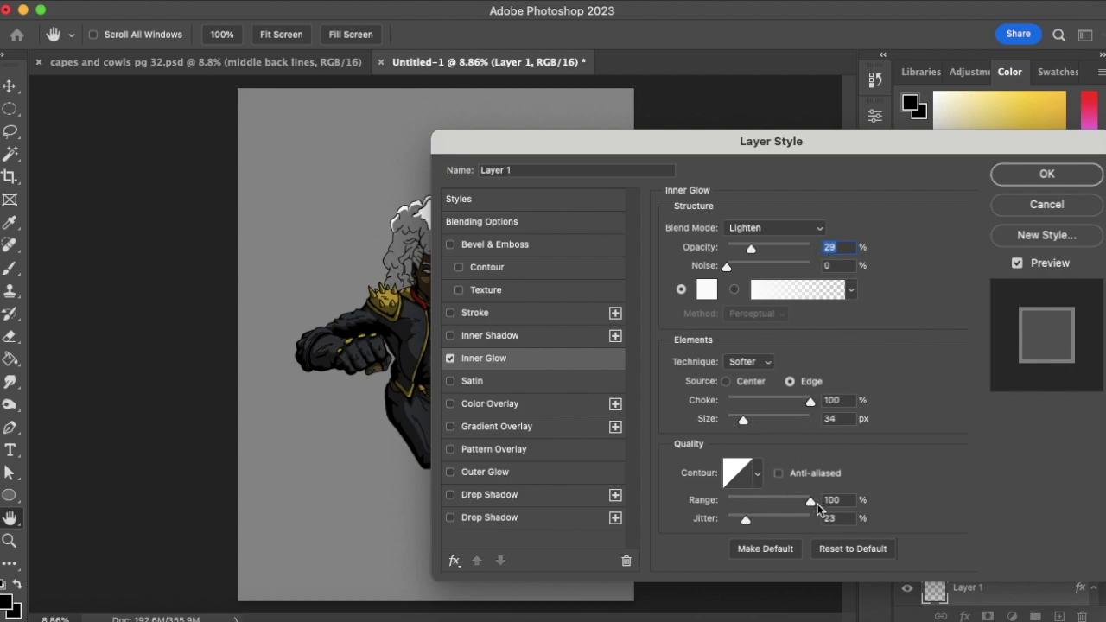
{"action": "left_click", "coordinate": [1041, 175]}
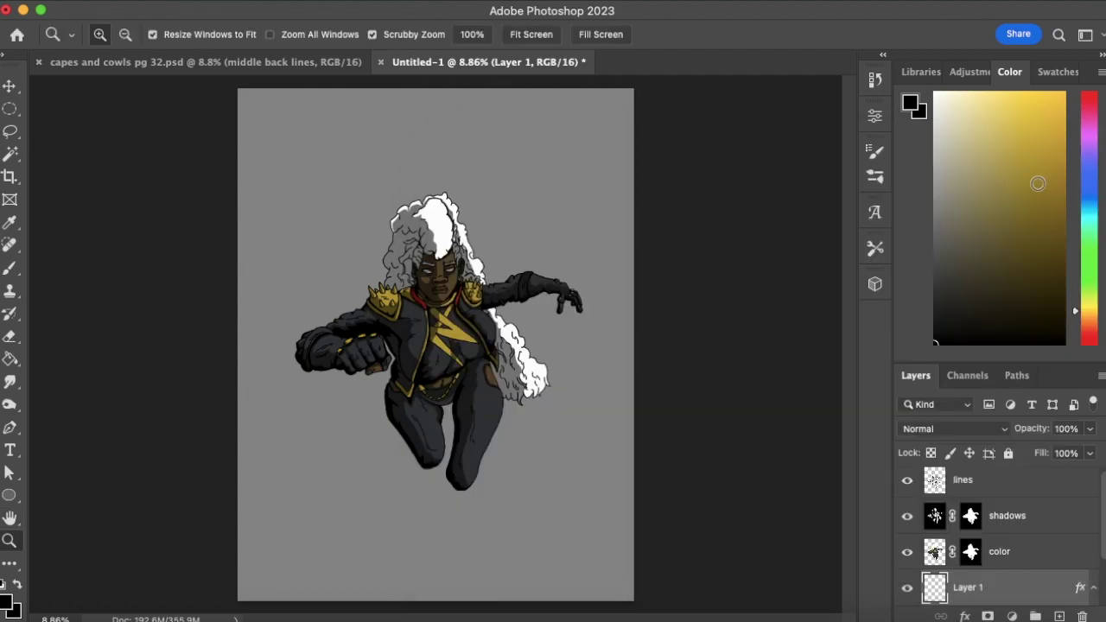
{"action": "double_click", "coordinate": [968, 589]}
{"action": "type", "text": "lightning"}
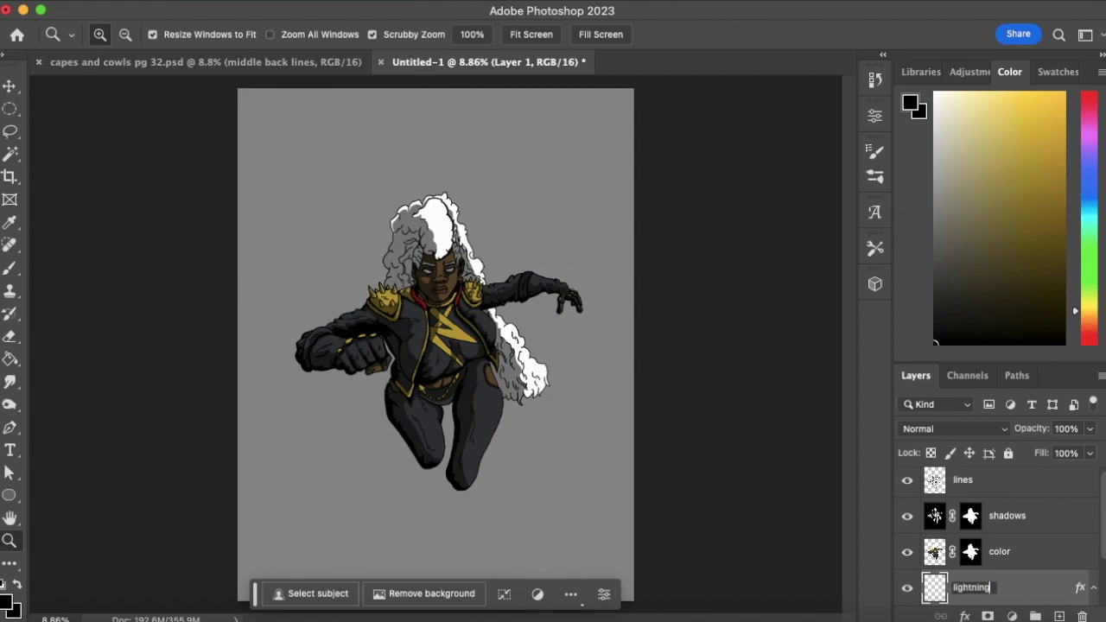
{"action": "key", "text": "Return"}
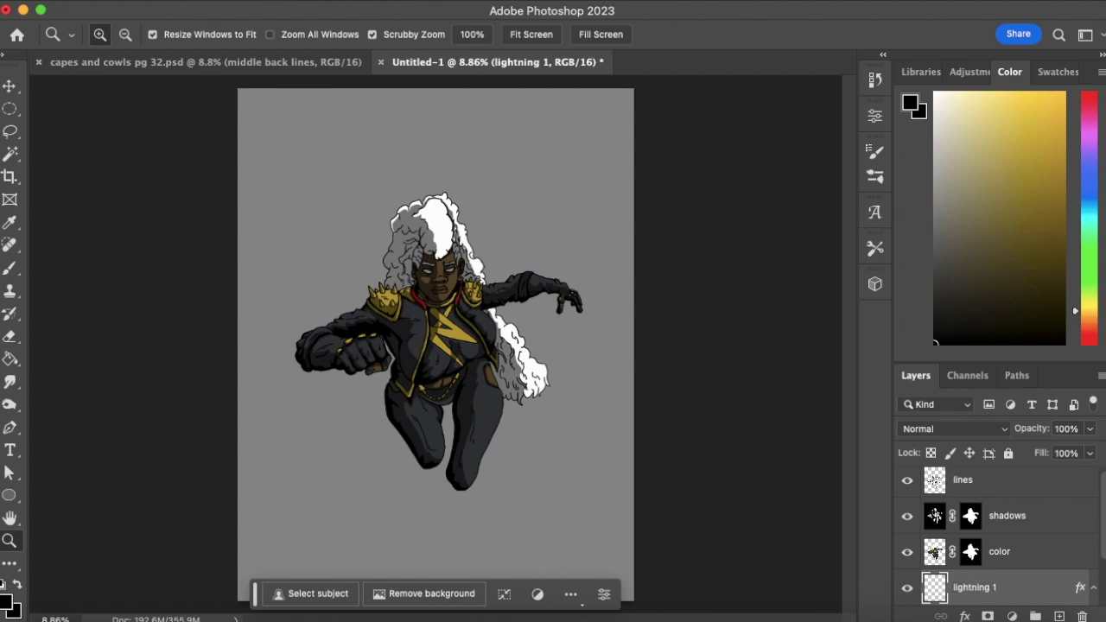
{"action": "left_click", "coordinate": [1094, 587]}
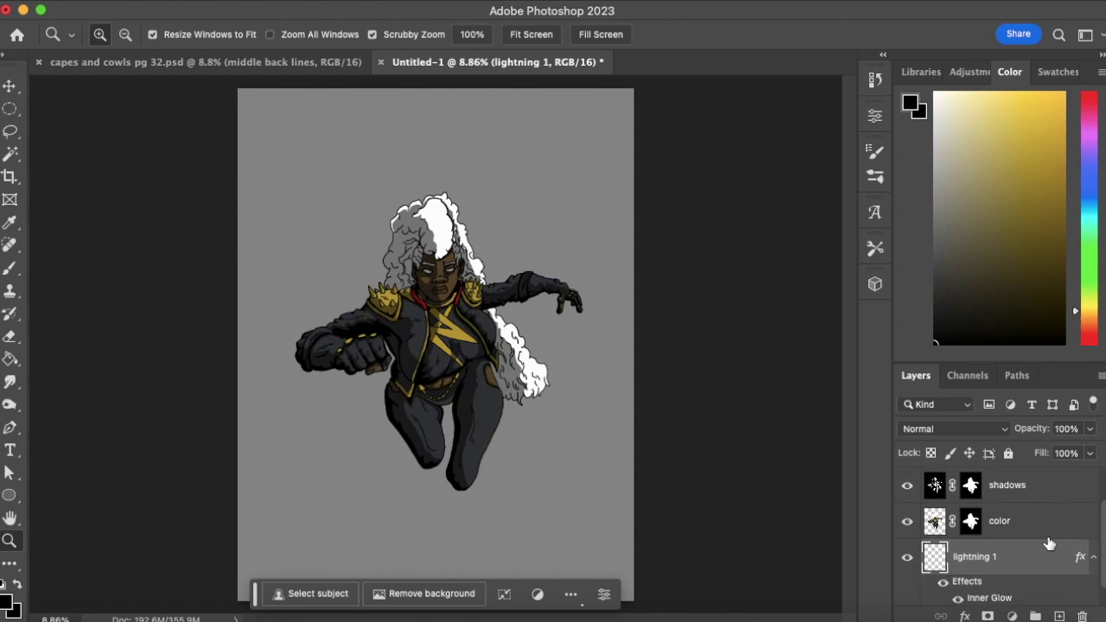
Give lightning 1 an Outer Glow in vivid blue #2993f6
{"action": "left_click", "coordinate": [965, 615]}
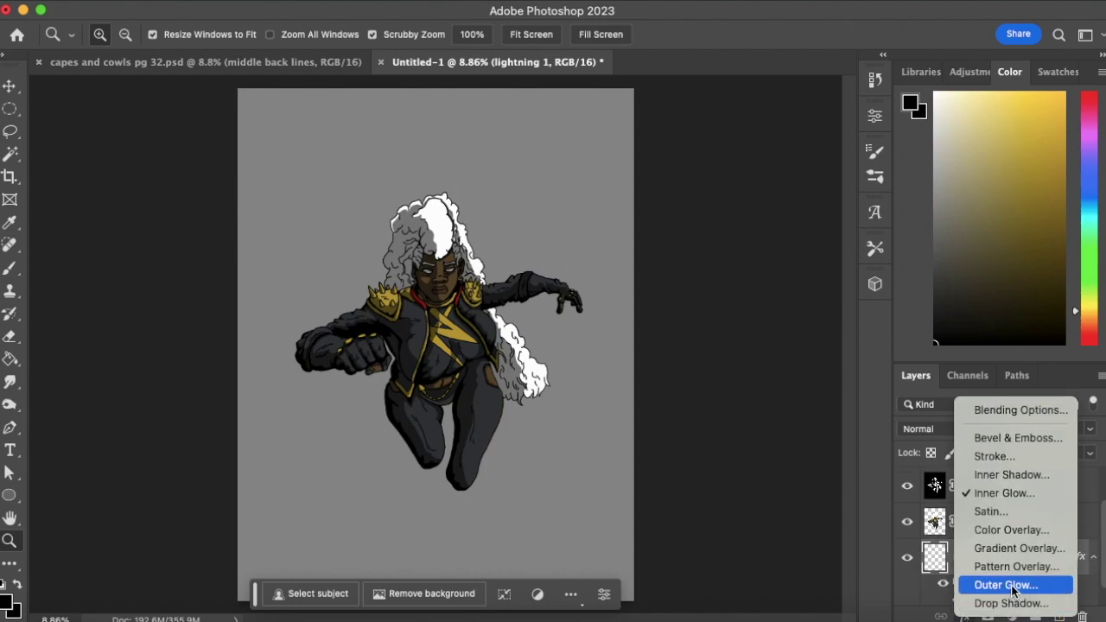
{"action": "left_click", "coordinate": [1005, 585]}
{"action": "left_click", "coordinate": [716, 292]}
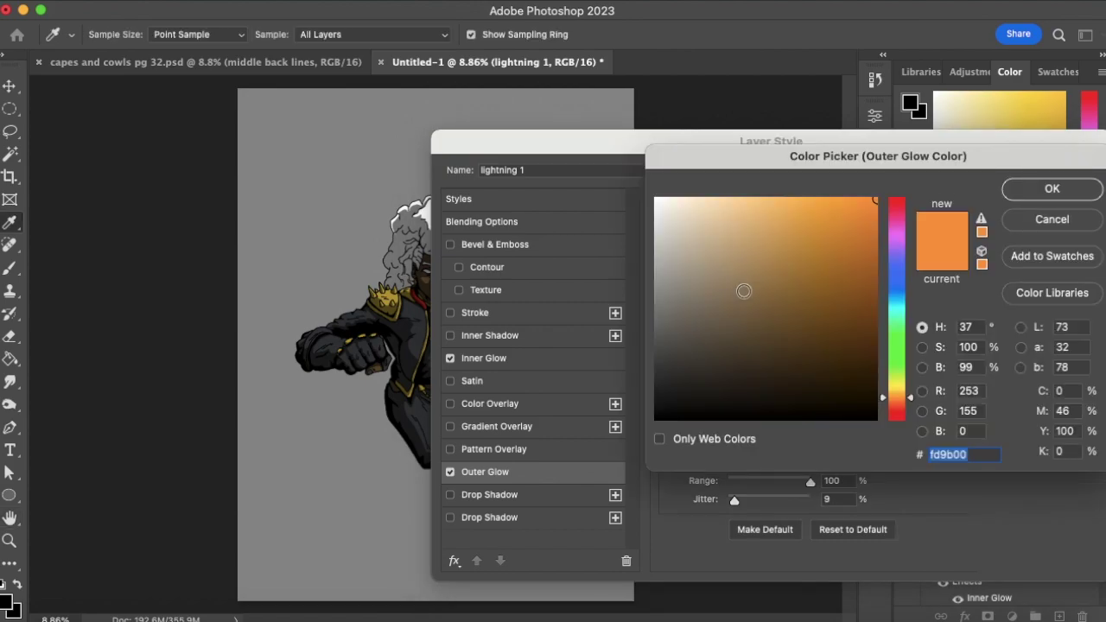
{"action": "left_click", "coordinate": [899, 294]}
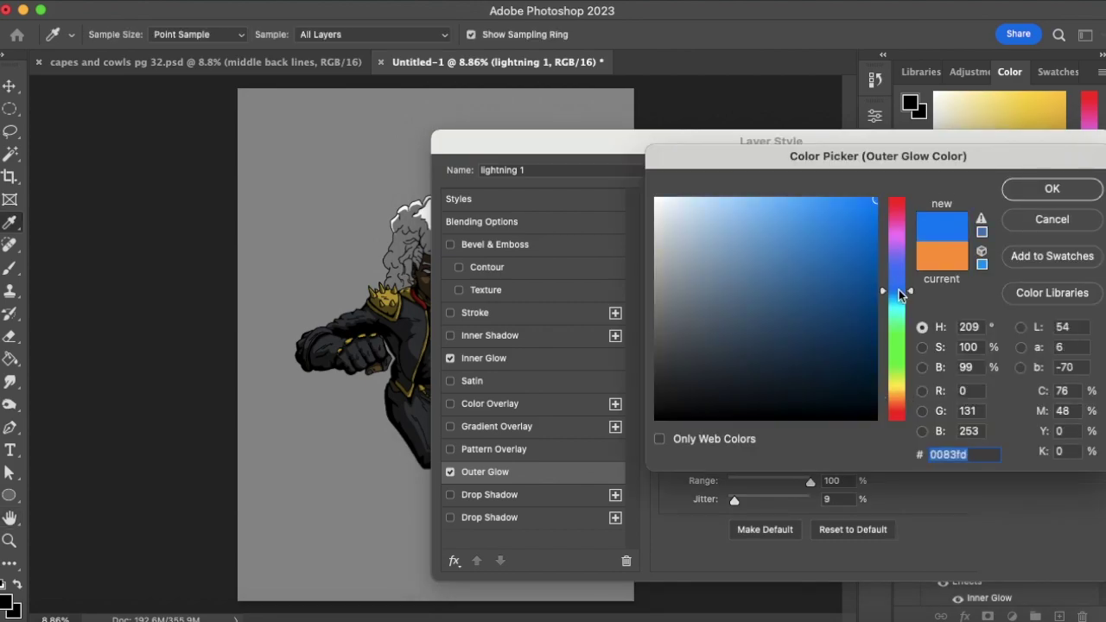
{"action": "left_click_drag", "start_coordinate": [899, 294], "coordinate": [899, 296]}
{"action": "left_click", "coordinate": [742, 218]}
{"action": "left_click_drag", "start_coordinate": [742, 217], "coordinate": [809, 229]}
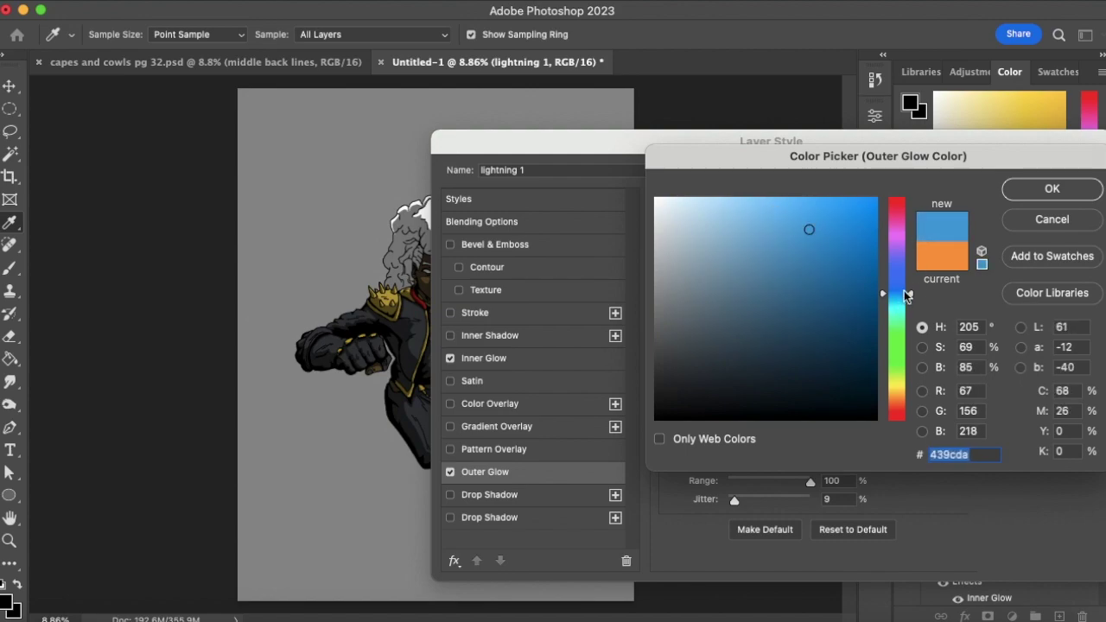
{"action": "left_click_drag", "start_coordinate": [911, 296], "coordinate": [910, 290]}
{"action": "left_click", "coordinate": [822, 228]}
{"action": "mouse_move", "coordinate": [821, 228]}
{"action": "left_mouse_down"}
{"action": "mouse_move", "coordinate": [855, 214]}
{"action": "mouse_move", "coordinate": [840, 216]}
{"action": "mouse_move", "coordinate": [841, 204]}
{"action": "left_mouse_up"}
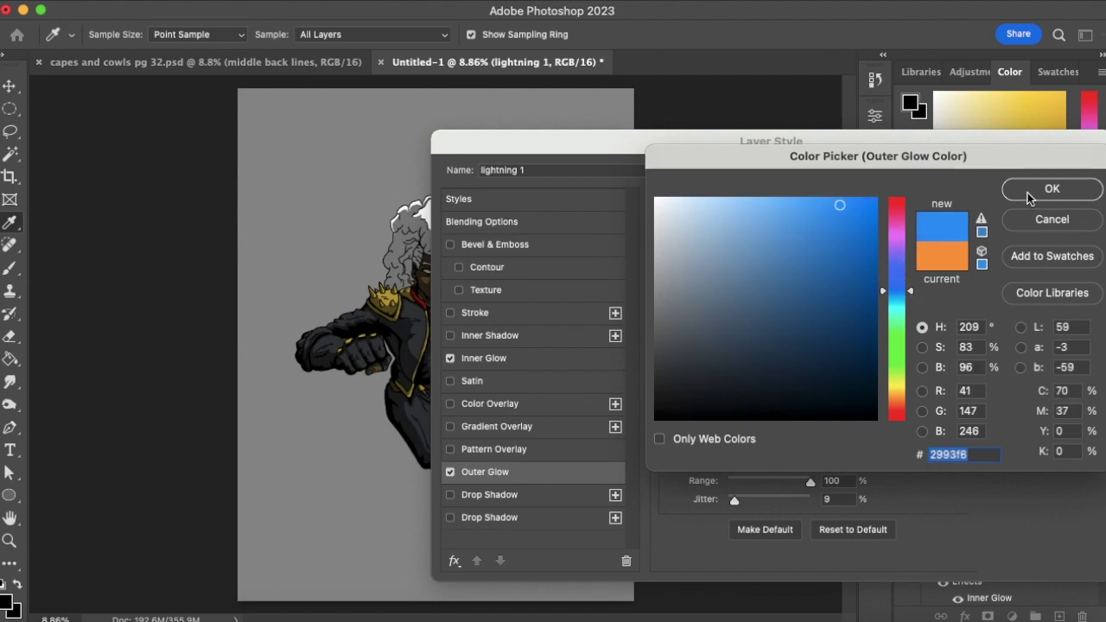
{"action": "left_click", "coordinate": [1028, 188]}
{"action": "left_click", "coordinate": [1050, 184]}
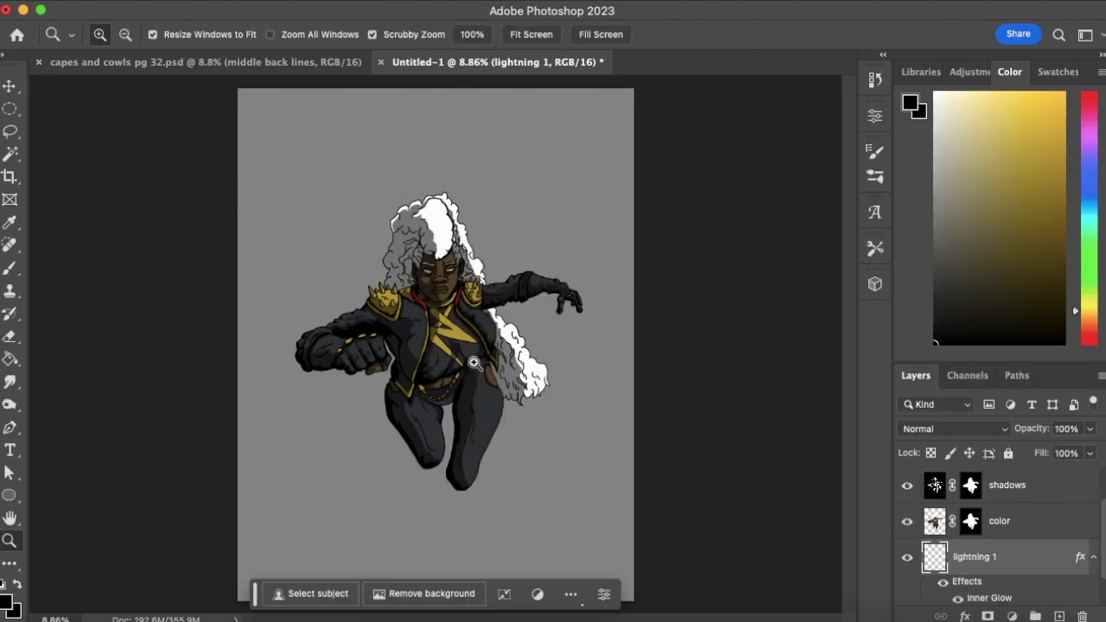
{"action": "left_click", "coordinate": [10, 270]}
{"action": "left_click", "coordinate": [120, 35]}
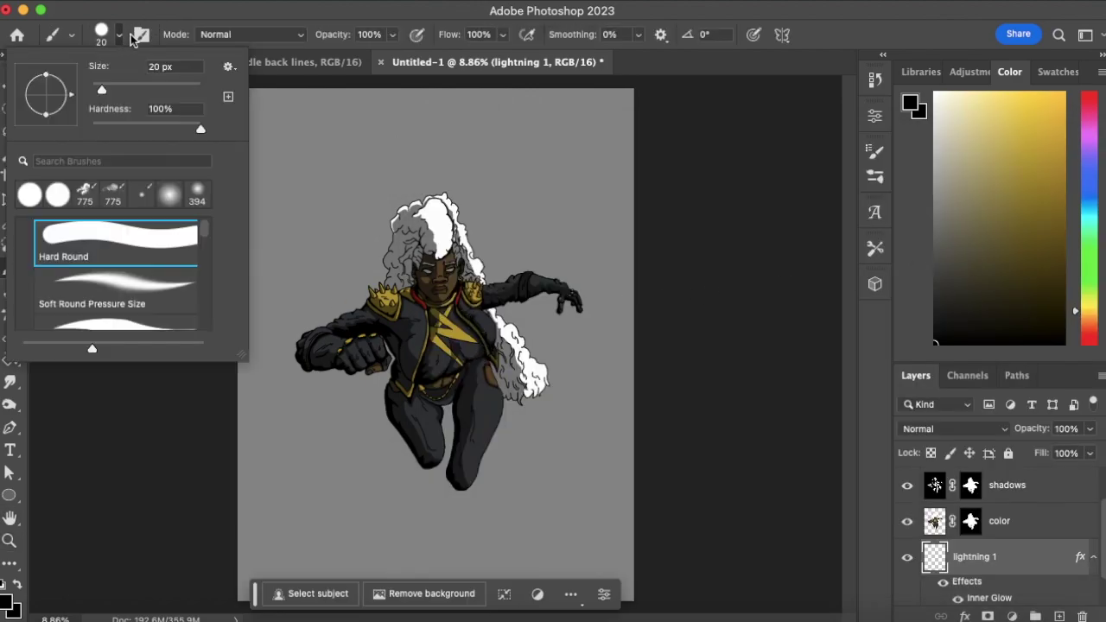
Stamp a white Lightning 13 brush bolt at the upper left of the canvas
{"action": "left_click_drag", "start_coordinate": [203, 230], "coordinate": [204, 246]}
{"action": "scroll", "coordinate": [202, 265], "scroll_direction": "down", "scroll_amount": 10}
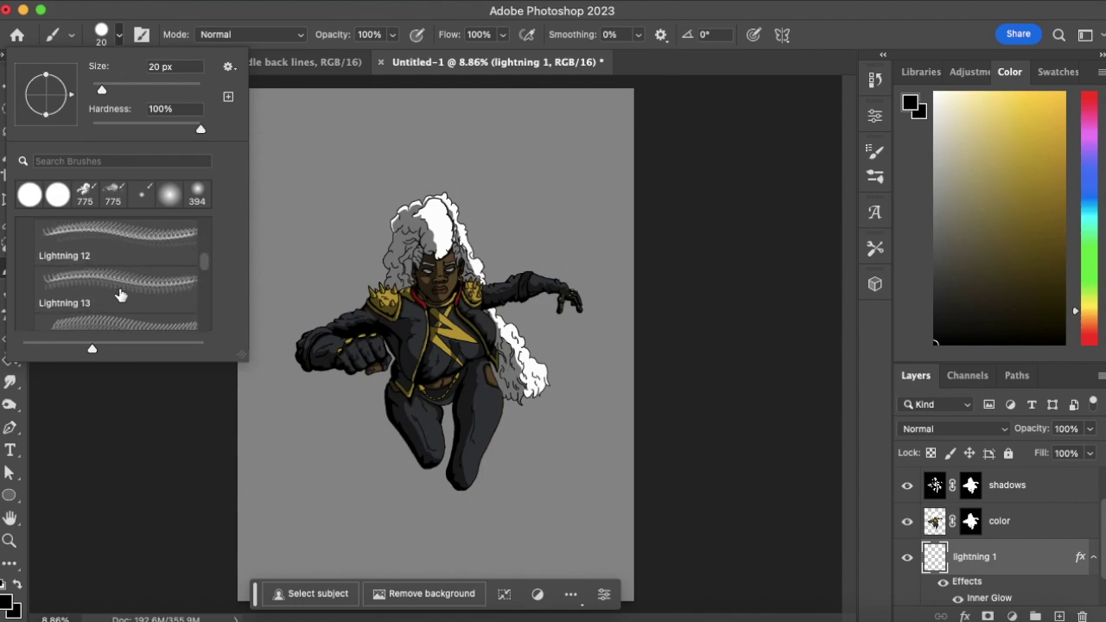
{"action": "left_click", "coordinate": [120, 295]}
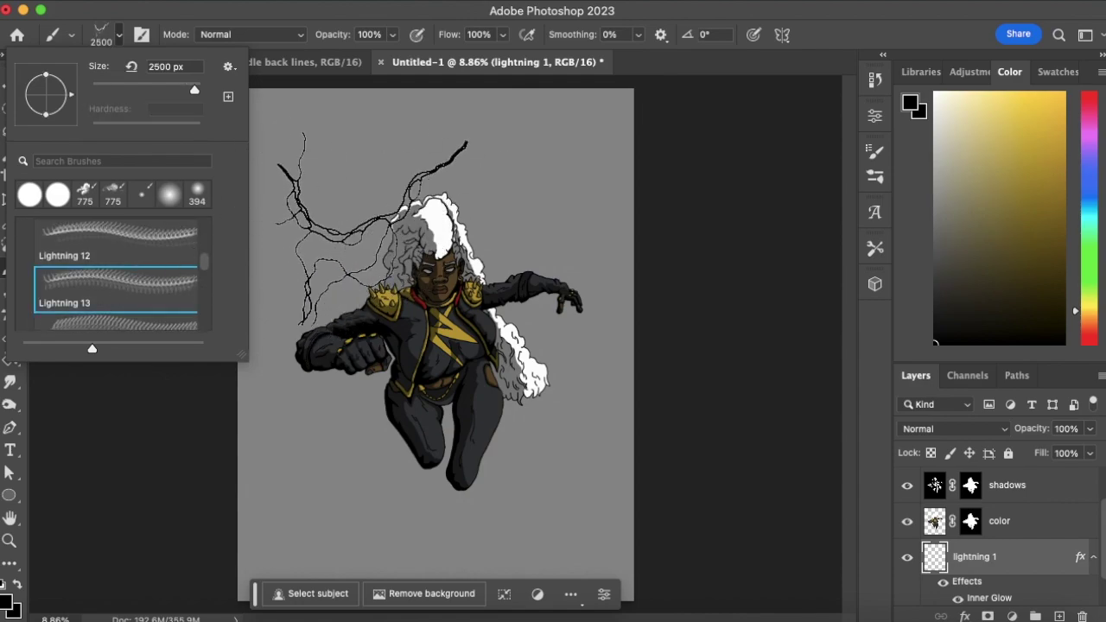
{"action": "left_click", "coordinate": [353, 220]}
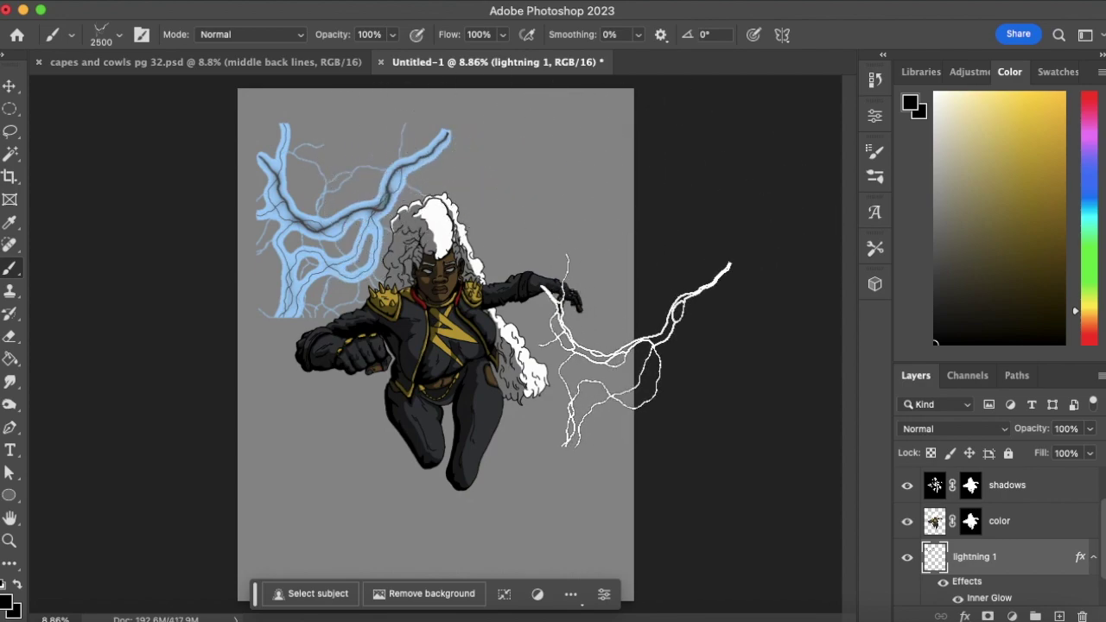
{"action": "key", "text": "super+z"}
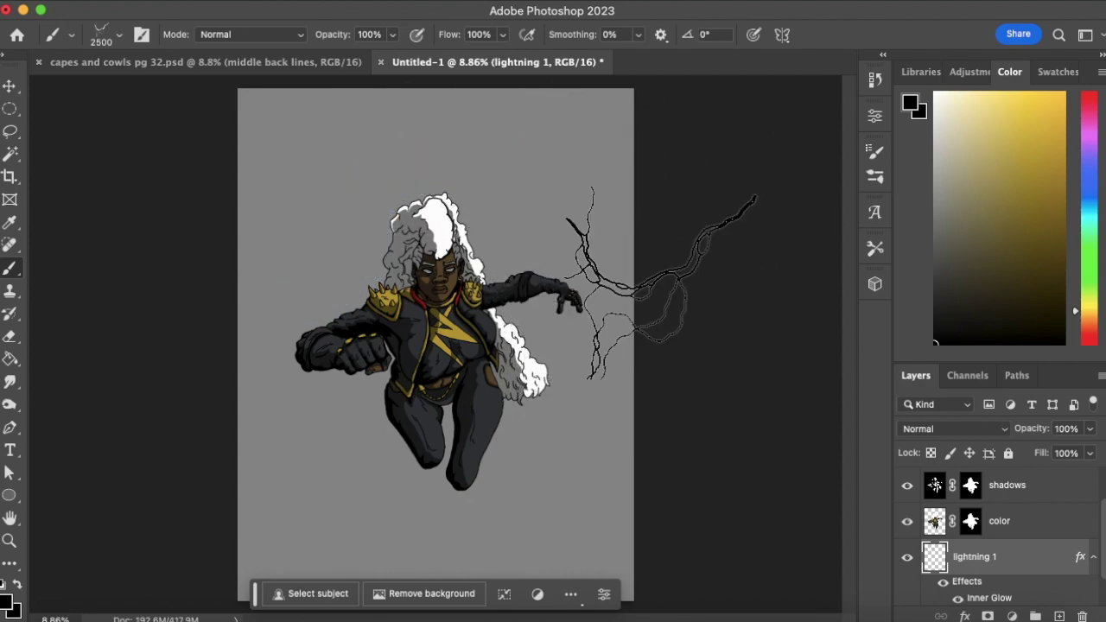
{"action": "left_click", "coordinate": [933, 91]}
{"action": "left_click", "coordinate": [1091, 201]}
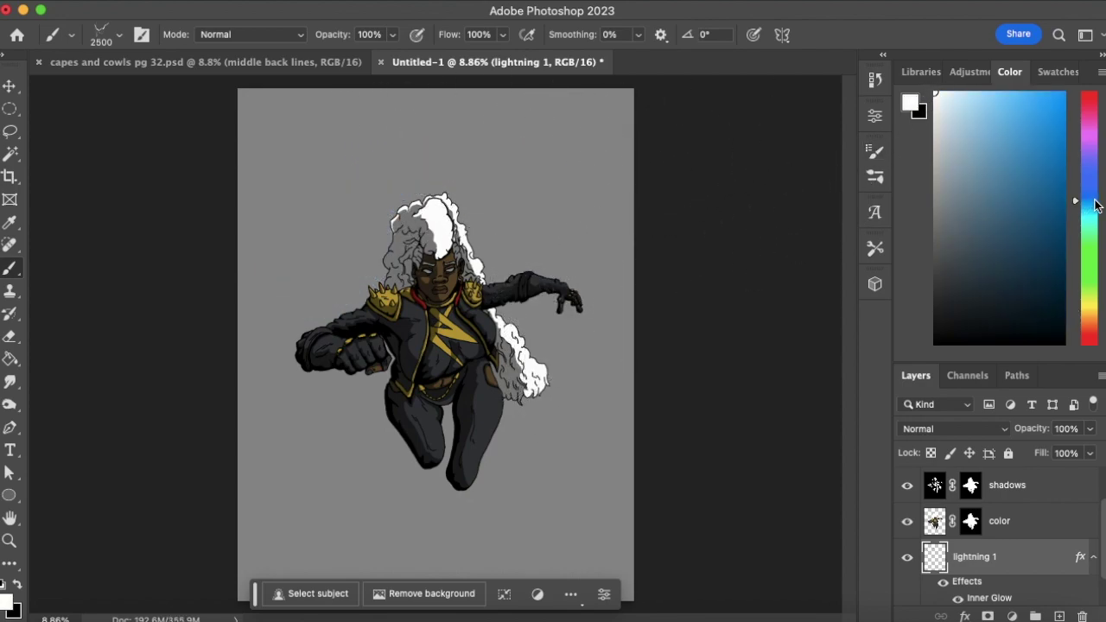
{"action": "left_click", "coordinate": [349, 214]}
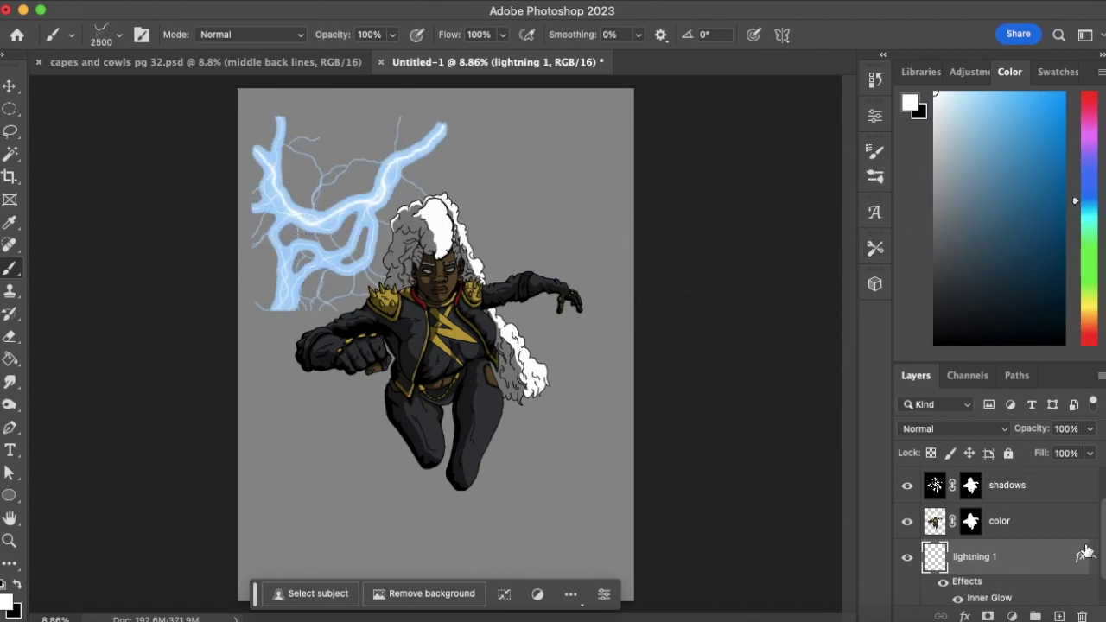
Reduce lightning 1's Outer Glow spread to 15%
{"action": "scroll", "coordinate": [1097, 544], "scroll_direction": "down", "scroll_amount": 2}
{"action": "double_click", "coordinate": [1002, 579]}
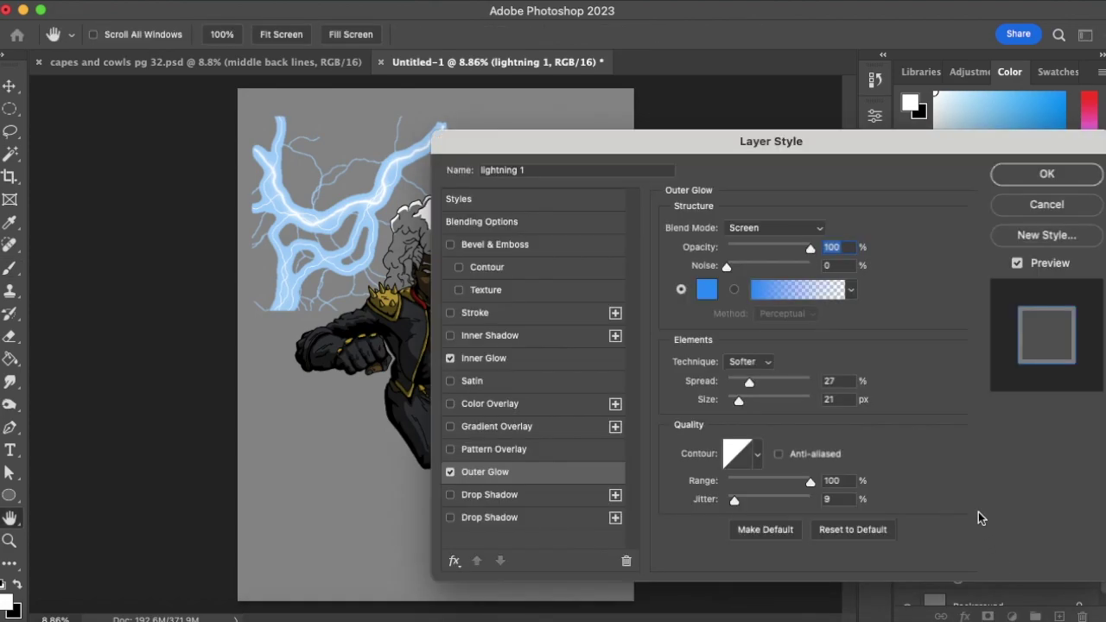
{"action": "mouse_move", "coordinate": [740, 403]}
{"action": "left_mouse_down"}
{"action": "mouse_move", "coordinate": [744, 388]}
{"action": "mouse_move", "coordinate": [732, 389]}
{"action": "mouse_move", "coordinate": [743, 387]}
{"action": "mouse_move", "coordinate": [735, 402]}
{"action": "left_mouse_up"}
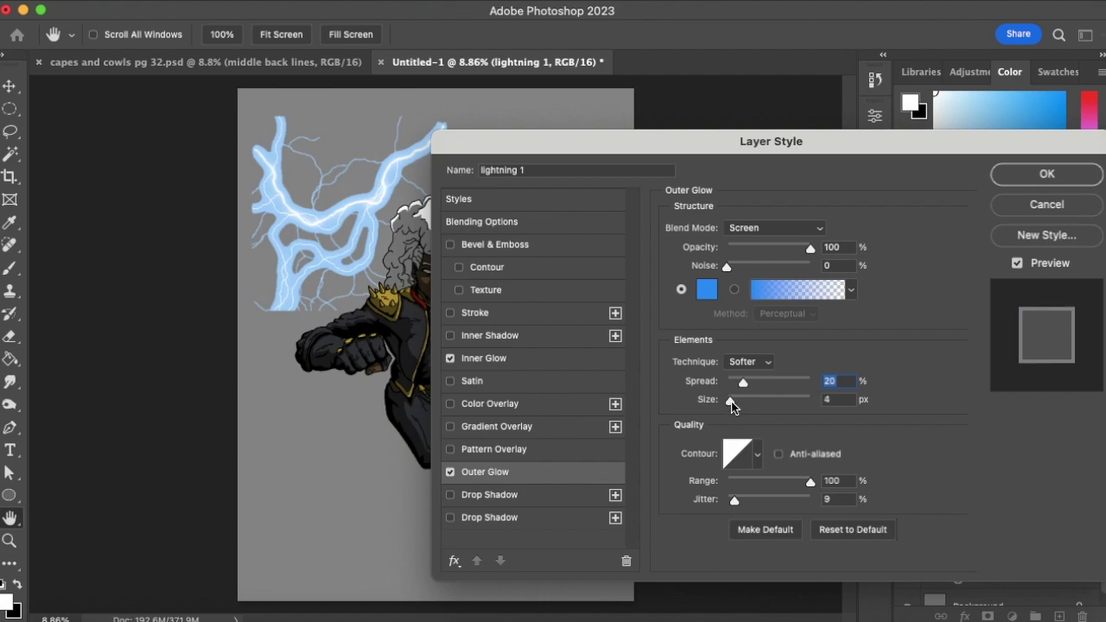
{"action": "left_click", "coordinate": [732, 402]}
{"action": "left_click_drag", "start_coordinate": [739, 391], "coordinate": [740, 392]}
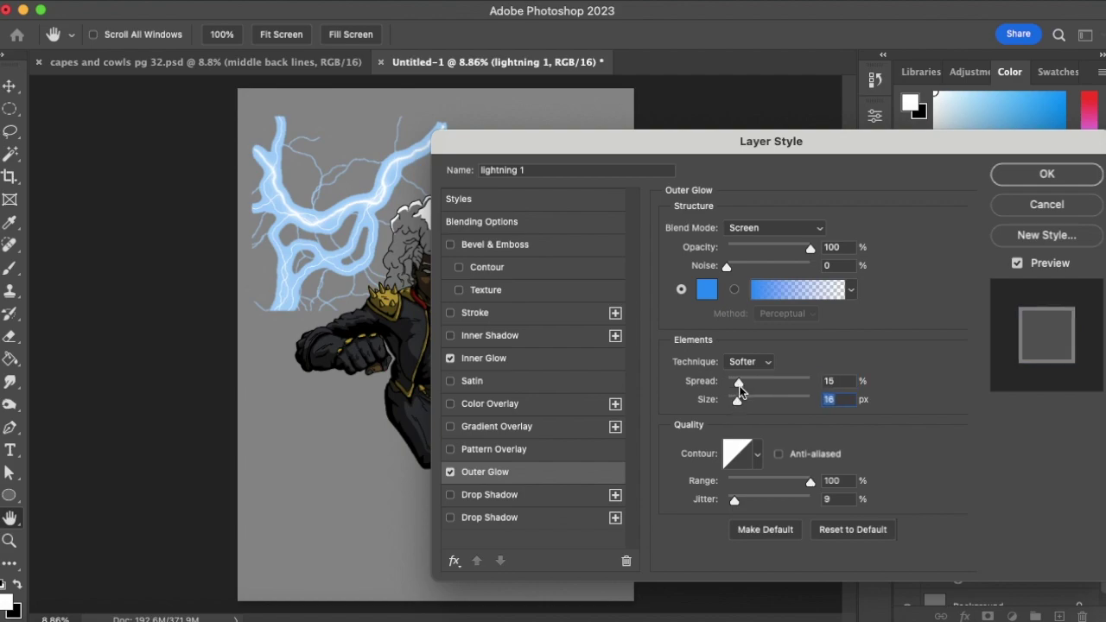
{"action": "left_click", "coordinate": [1042, 177]}
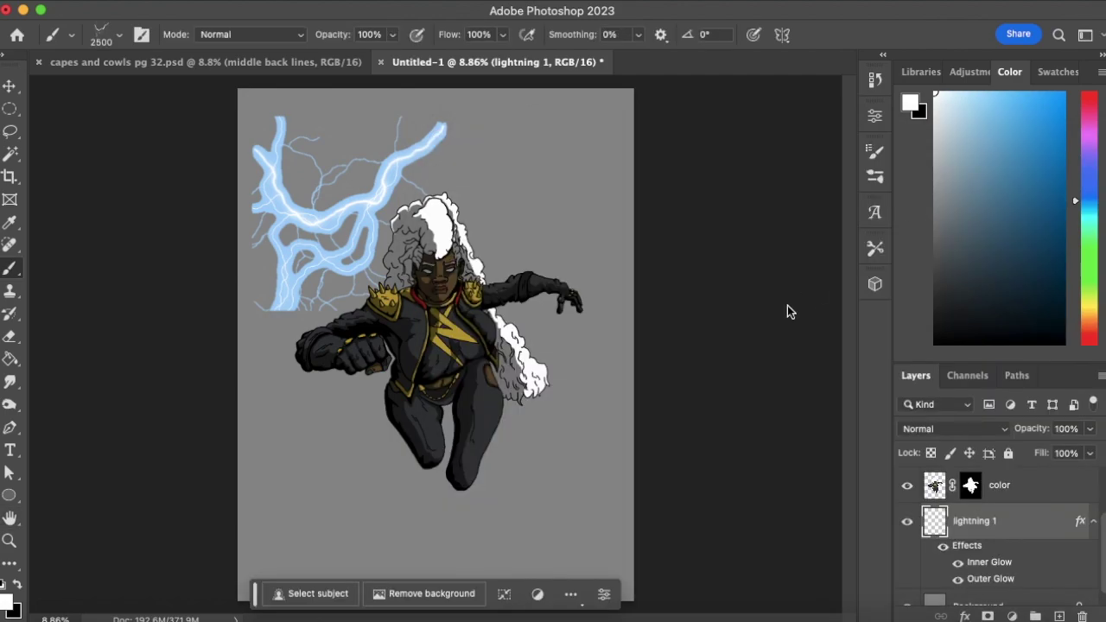
Stamp Lightning 12 brush bolts at the upper right and lower left
{"action": "left_click", "coordinate": [121, 39]}
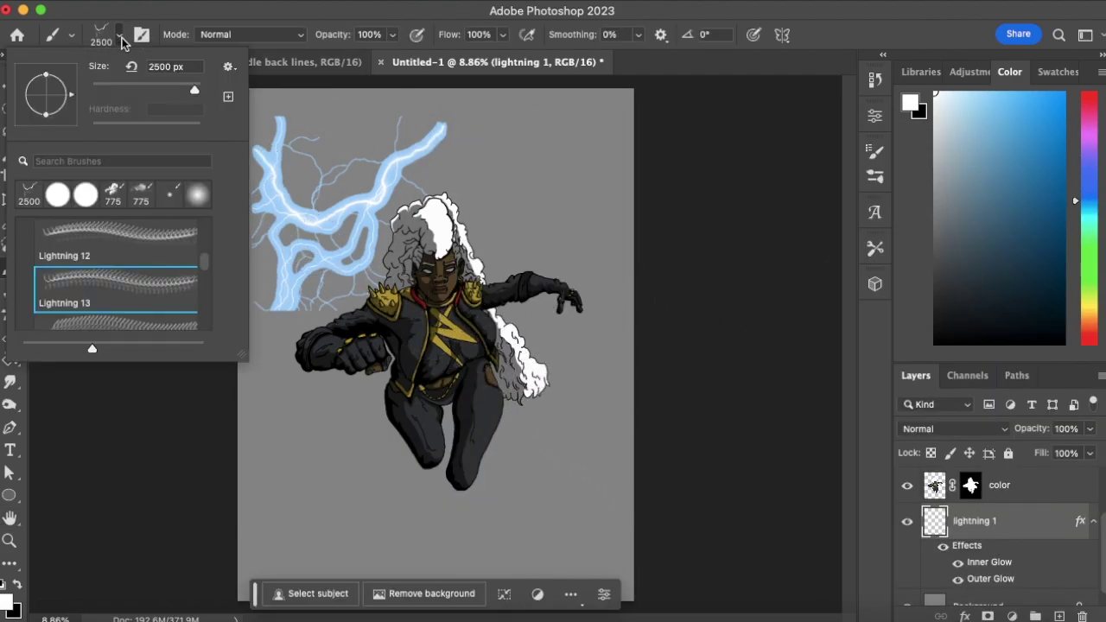
{"action": "left_click", "coordinate": [164, 244]}
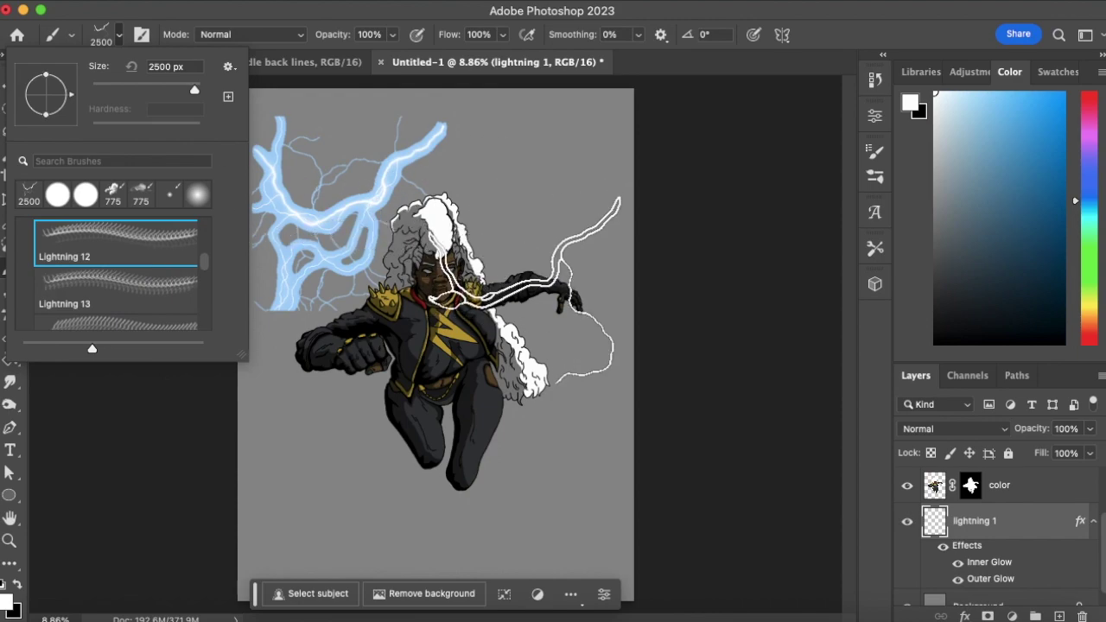
{"action": "left_click", "coordinate": [542, 272]}
{"action": "left_click", "coordinate": [329, 497]}
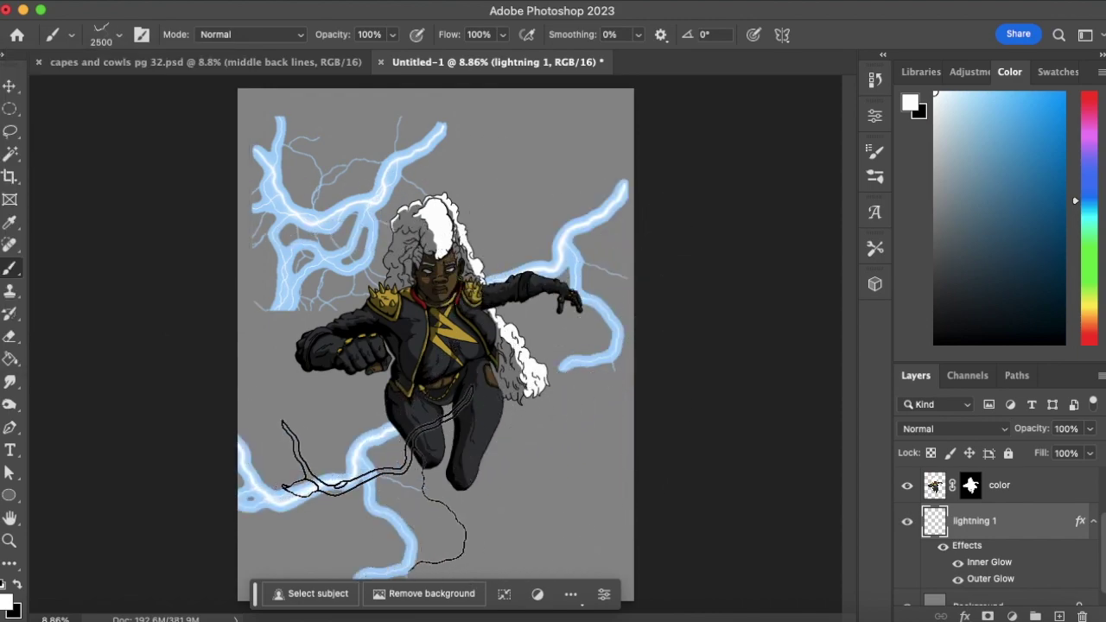
Remove every stamped lightning stroke from the lightning 1 layer using the eraser and undo
{"action": "left_click", "coordinate": [10, 338]}
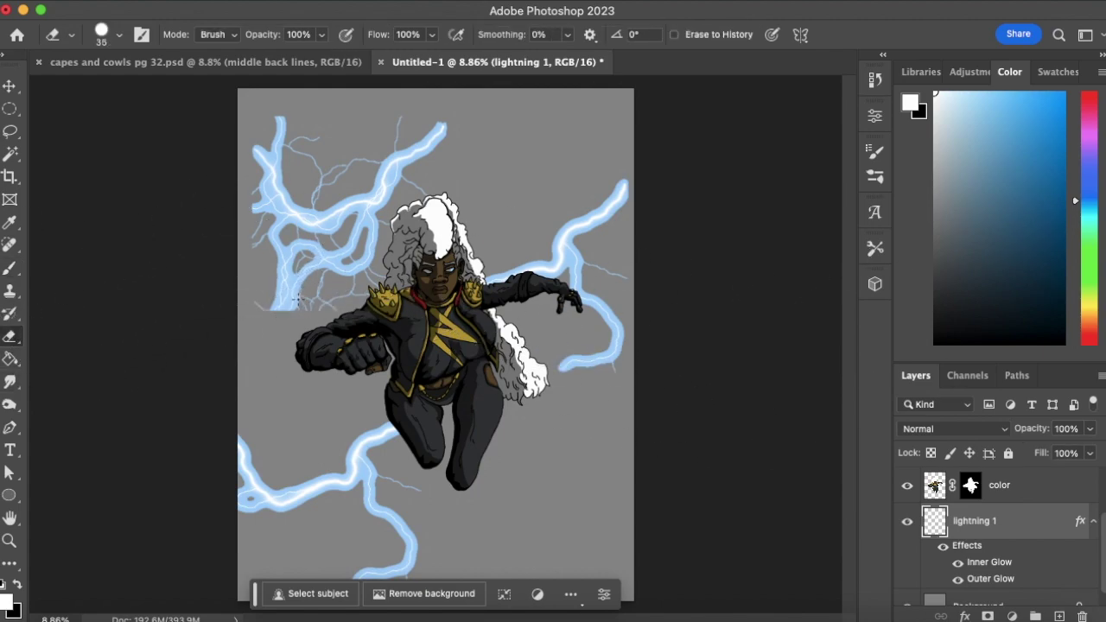
{"action": "key", "text": "bracketright"}
{"action": "key", "text": "bracketright"}
{"action": "key", "text": "bracketright"}
{"action": "key", "text": "bracketright"}
{"action": "key", "text": "bracketright"}
{"action": "key", "text": "bracketright"}
{"action": "key", "text": "bracketright"}
{"action": "key", "text": "bracketright"}
{"action": "mouse_move", "coordinate": [285, 321]}
{"action": "left_mouse_down"}
{"action": "mouse_move", "coordinate": [397, 238]}
{"action": "mouse_move", "coordinate": [270, 311]}
{"action": "mouse_move", "coordinate": [314, 213]}
{"action": "mouse_move", "coordinate": [267, 153]}
{"action": "mouse_move", "coordinate": [218, 177]}
{"action": "left_mouse_up"}
{"action": "key", "text": "super+z"}
{"action": "key", "text": "super+z"}
{"action": "key", "text": "super+z"}
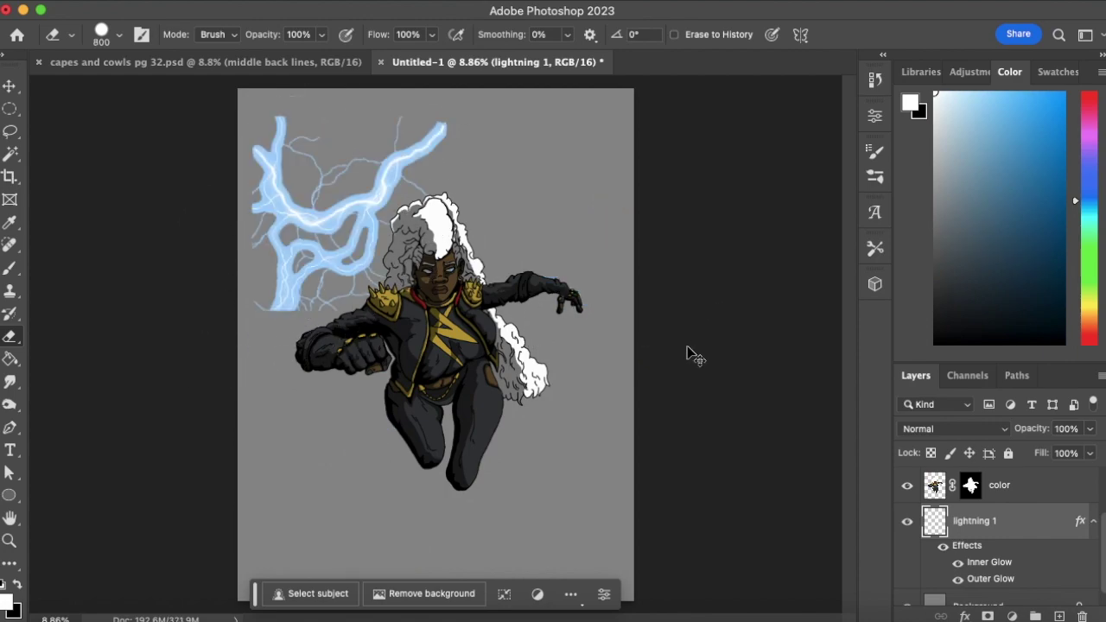
{"action": "key", "text": "super+z"}
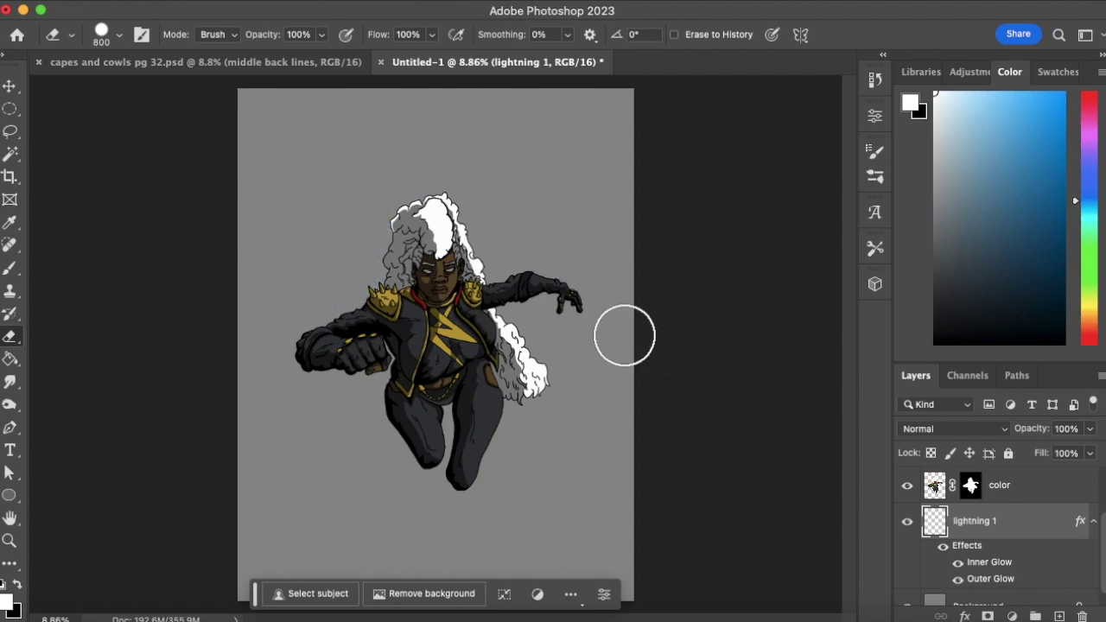
{"action": "left_click", "coordinate": [10, 291]}
{"action": "left_click", "coordinate": [11, 268]}
{"action": "key", "text": "super+shift+z"}
{"action": "key", "text": "super+shift+z"}
{"action": "key", "text": "super+shift+z"}
{"action": "key", "text": "super+z"}
{"action": "key", "text": "super+z"}
{"action": "key", "text": "super+z"}
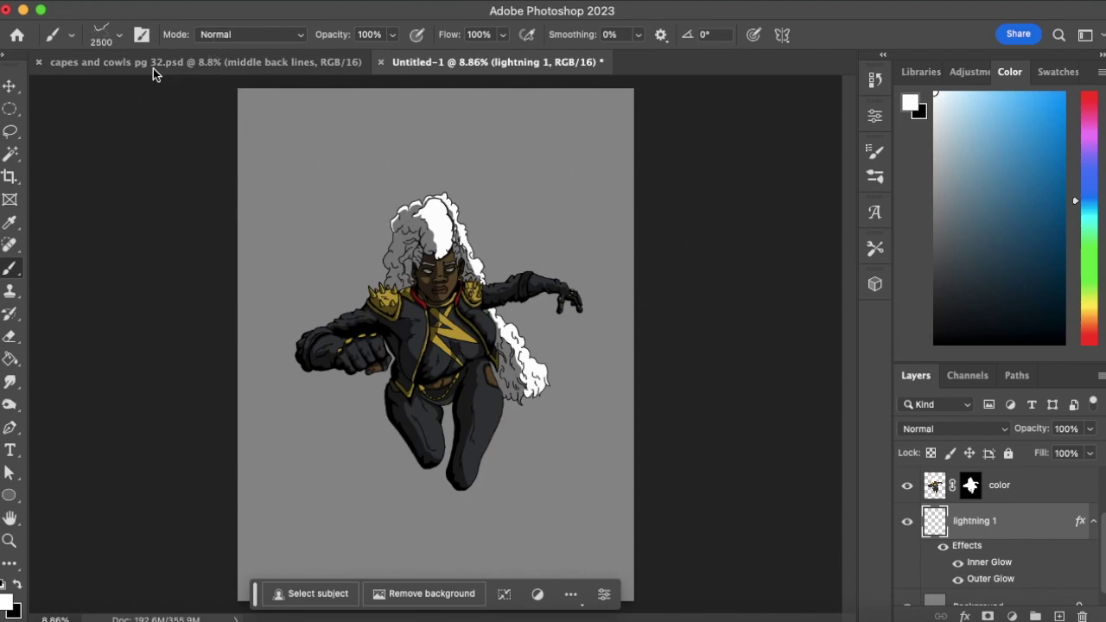
{"action": "left_click", "coordinate": [119, 40]}
Switch to the Hard Round brush and shrink it to about 40 px
{"action": "scroll", "coordinate": [207, 212], "scroll_direction": "up", "scroll_amount": 5}
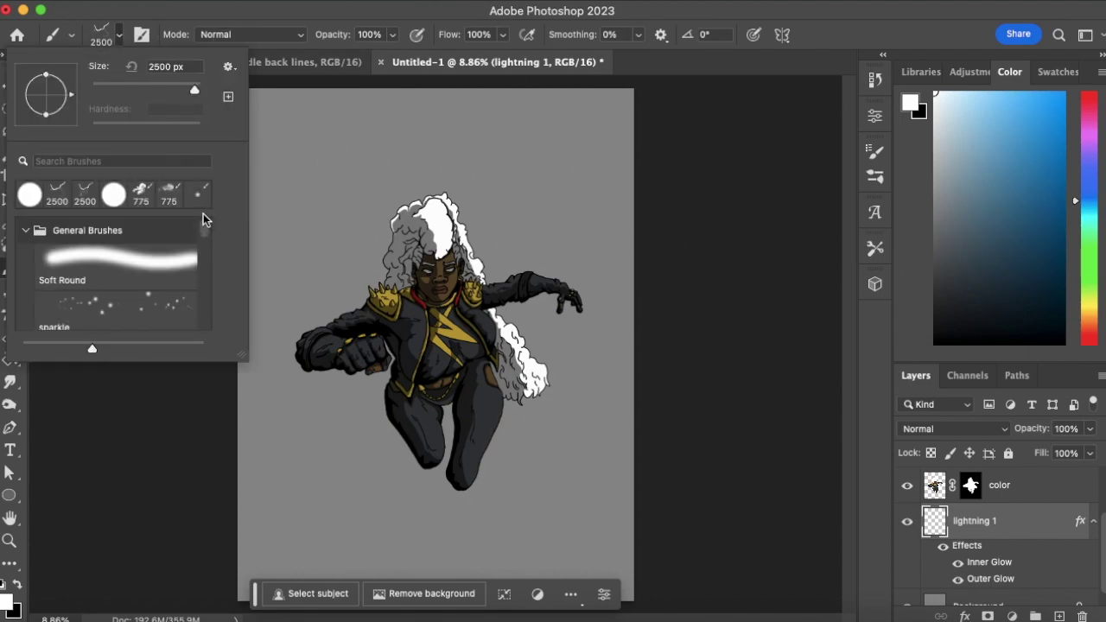
{"action": "left_click", "coordinate": [113, 201]}
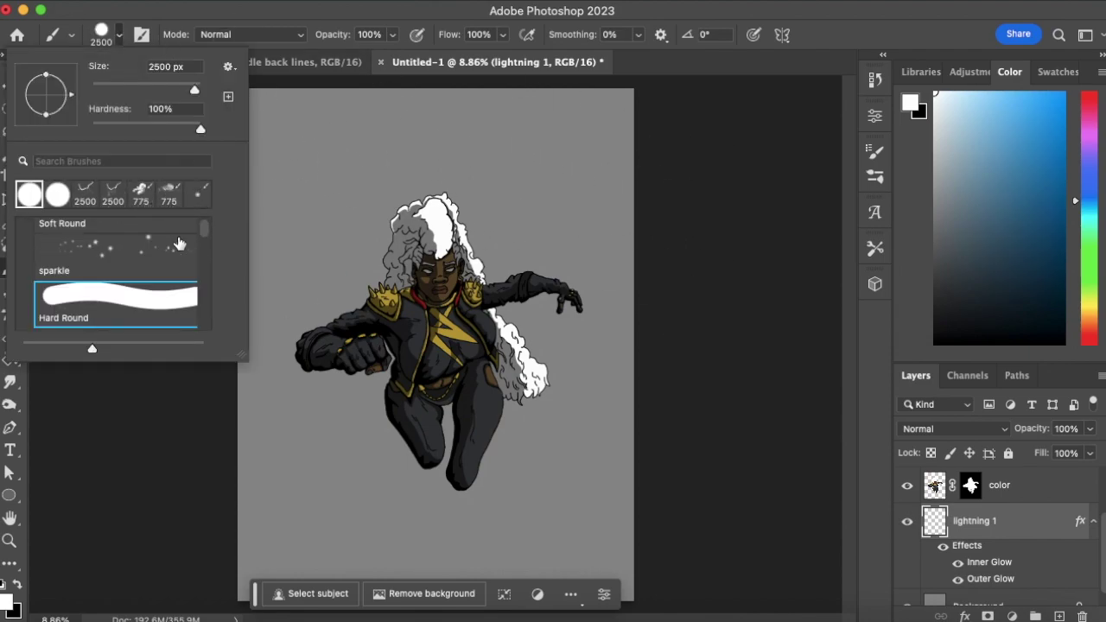
{"action": "left_click", "coordinate": [314, 16]}
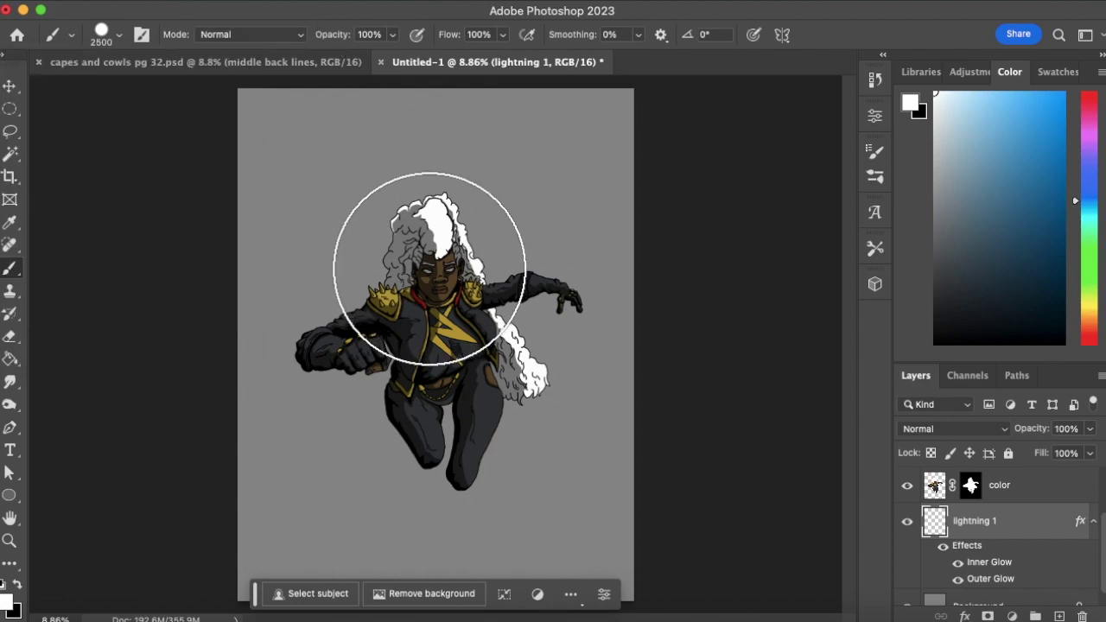
{"action": "key", "text": "bracketleft"}
{"action": "key", "text": "bracketleft"}
{"action": "key", "text": "bracketleft"}
{"action": "key", "text": "bracketleft"}
{"action": "key", "text": "bracketleft"}
{"action": "key", "text": "bracketleft"}
{"action": "key", "text": "bracketleft"}
{"action": "key", "text": "bracketleft"}
{"action": "key", "text": "bracketleft"}
{"action": "key", "text": "bracketleft"}
{"action": "key", "text": "bracketleft"}
{"action": "key", "text": "bracketleft"}
{"action": "key", "text": "bracketleft"}
{"action": "key", "text": "bracketleft"}
{"action": "key", "text": "bracketleft"}
{"action": "key", "text": "bracketleft"}
{"action": "key", "text": "bracketleft"}
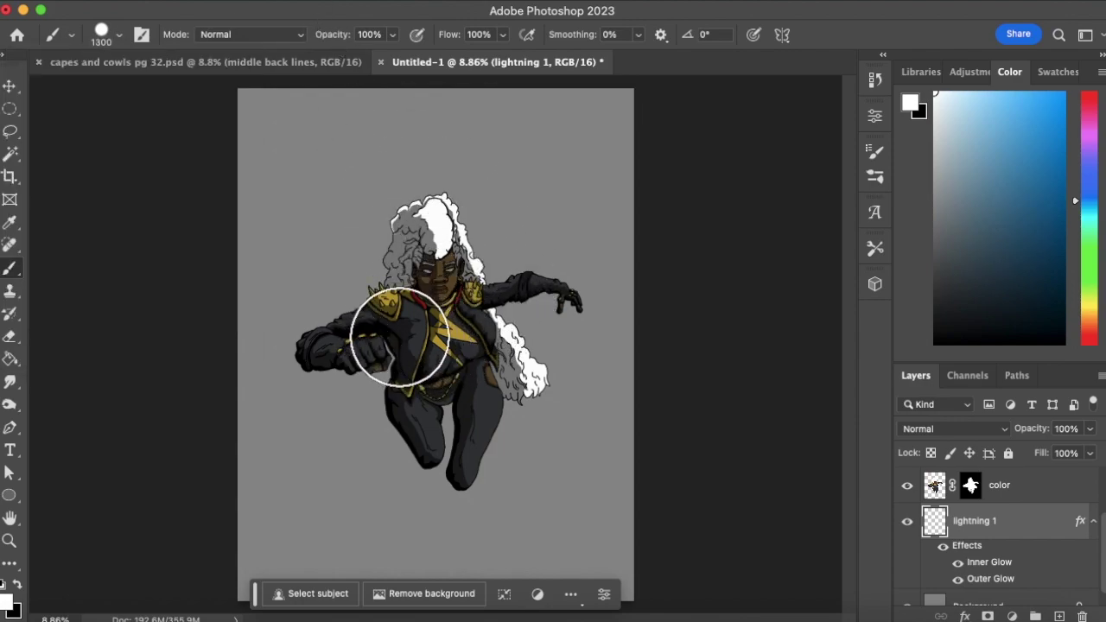
{"action": "key", "text": "bracketleft"}
{"action": "key", "text": "bracketleft"}
{"action": "key", "text": "bracketleft"}
{"action": "key", "text": "bracketleft"}
{"action": "key", "text": "bracketleft"}
{"action": "key", "text": "bracketleft"}
{"action": "key", "text": "bracketleft"}
{"action": "key", "text": "bracketleft"}
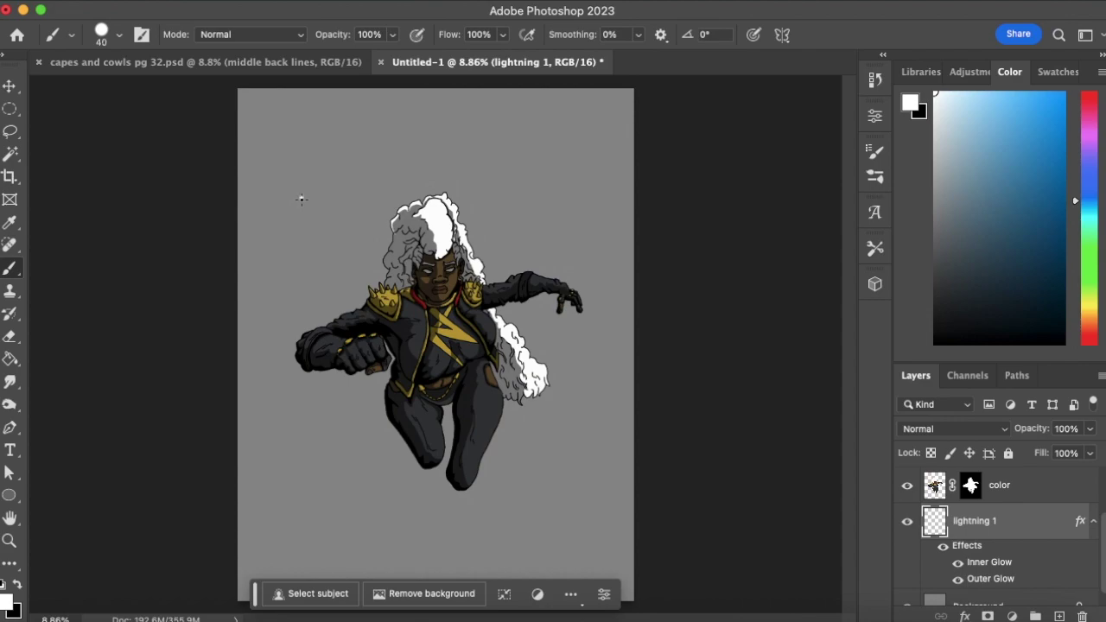
Paint a jagged white lightning bolt with a branch down the canvas's left side
{"action": "left_click_drag", "start_coordinate": [281, 250], "coordinate": [265, 301]}
{"action": "left_click_drag", "start_coordinate": [268, 342], "coordinate": [252, 390]}
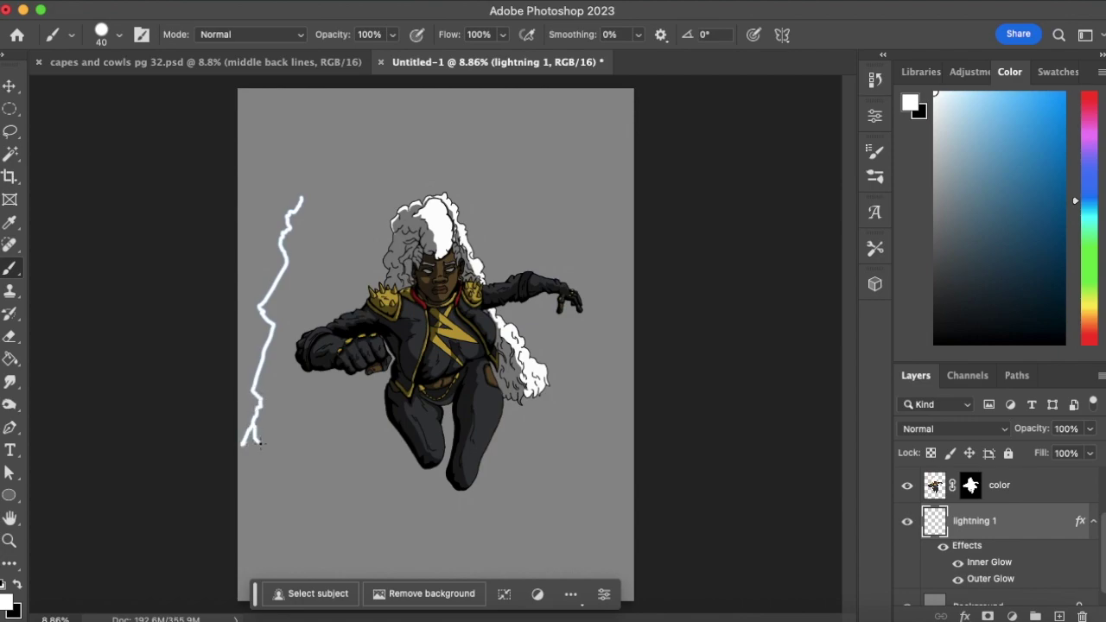
{"action": "left_click_drag", "start_coordinate": [260, 472], "coordinate": [260, 504]}
{"action": "left_click_drag", "start_coordinate": [301, 419], "coordinate": [321, 464]}
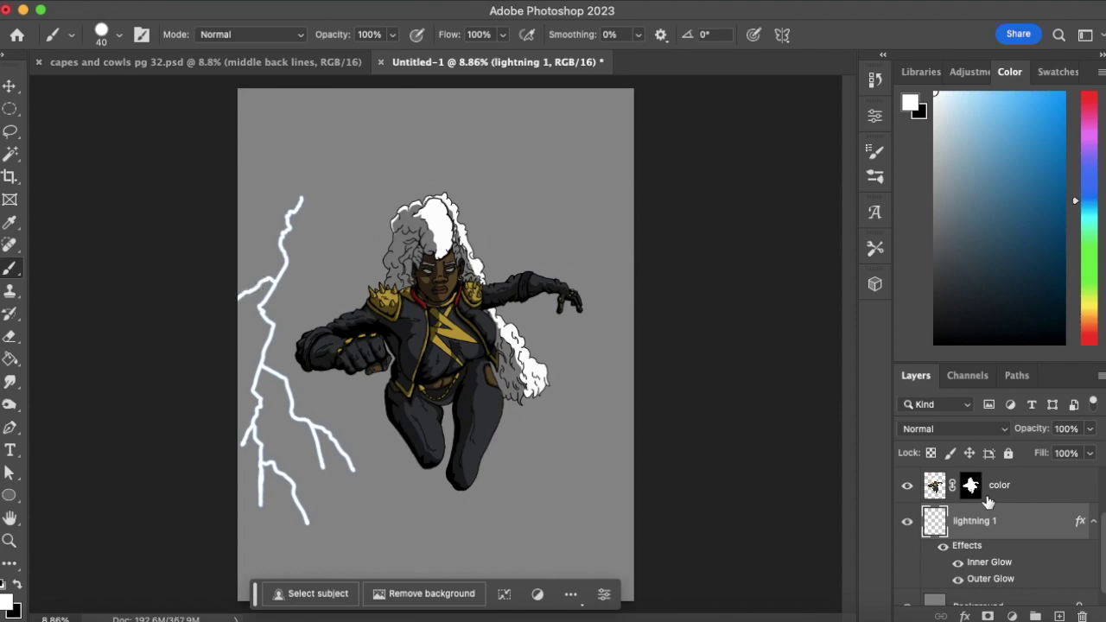
Set lightning 1's Outer Glow to 34% spread and 95 px size
{"action": "double_click", "coordinate": [977, 578]}
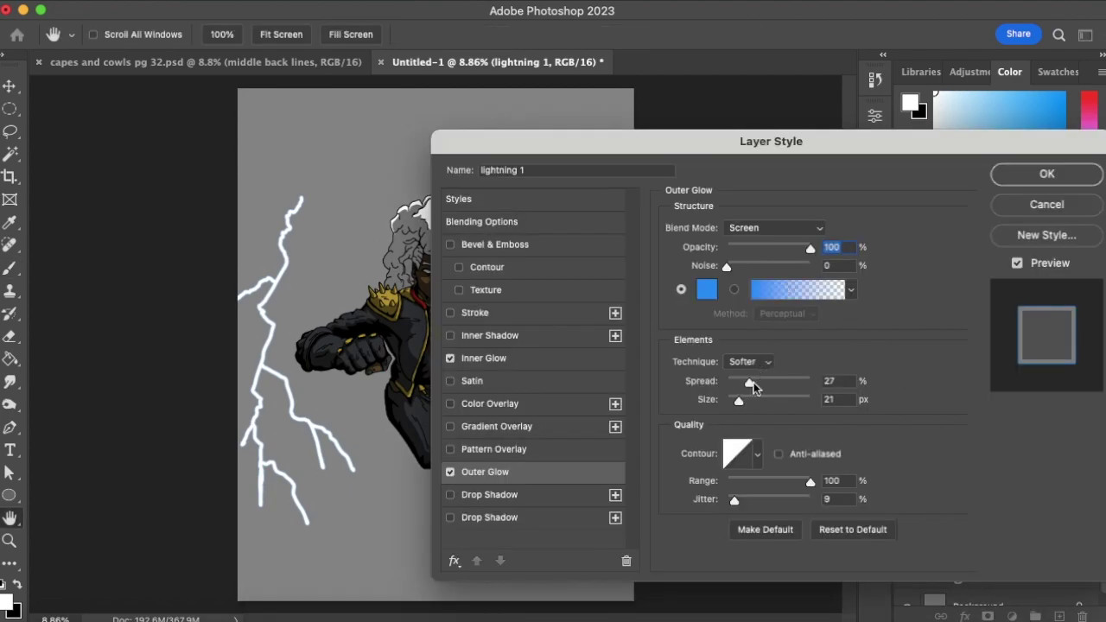
{"action": "mouse_move", "coordinate": [742, 402]}
{"action": "left_mouse_down"}
{"action": "mouse_move", "coordinate": [758, 403]}
{"action": "mouse_move", "coordinate": [745, 404]}
{"action": "mouse_move", "coordinate": [750, 390]}
{"action": "left_mouse_up"}
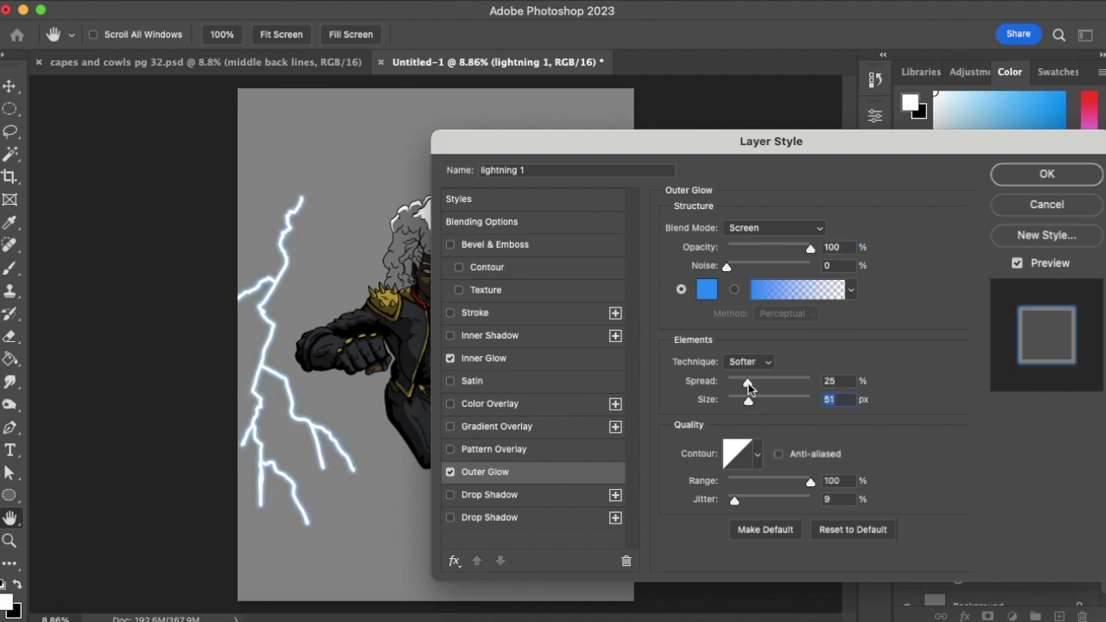
{"action": "left_click", "coordinate": [744, 386]}
{"action": "mouse_move", "coordinate": [744, 402]}
{"action": "left_mouse_down"}
{"action": "mouse_move", "coordinate": [797, 401]}
{"action": "mouse_move", "coordinate": [760, 406]}
{"action": "mouse_move", "coordinate": [765, 384]}
{"action": "mouse_move", "coordinate": [790, 385]}
{"action": "mouse_move", "coordinate": [749, 393]}
{"action": "mouse_move", "coordinate": [764, 408]}
{"action": "left_mouse_up"}
{"action": "left_click", "coordinate": [749, 390]}
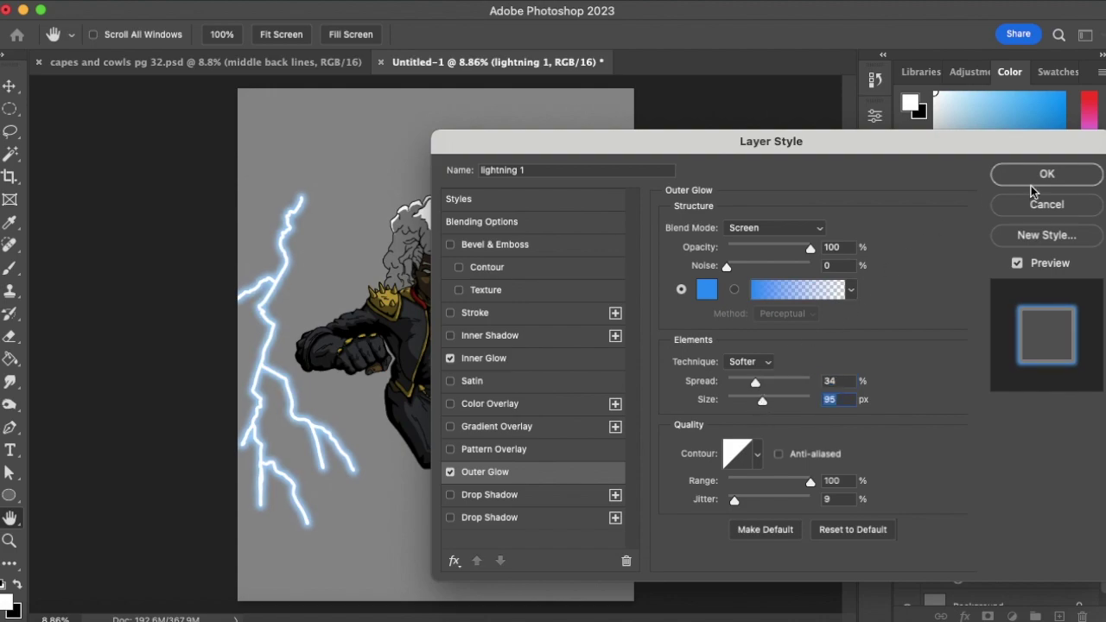
{"action": "left_click", "coordinate": [1030, 180]}
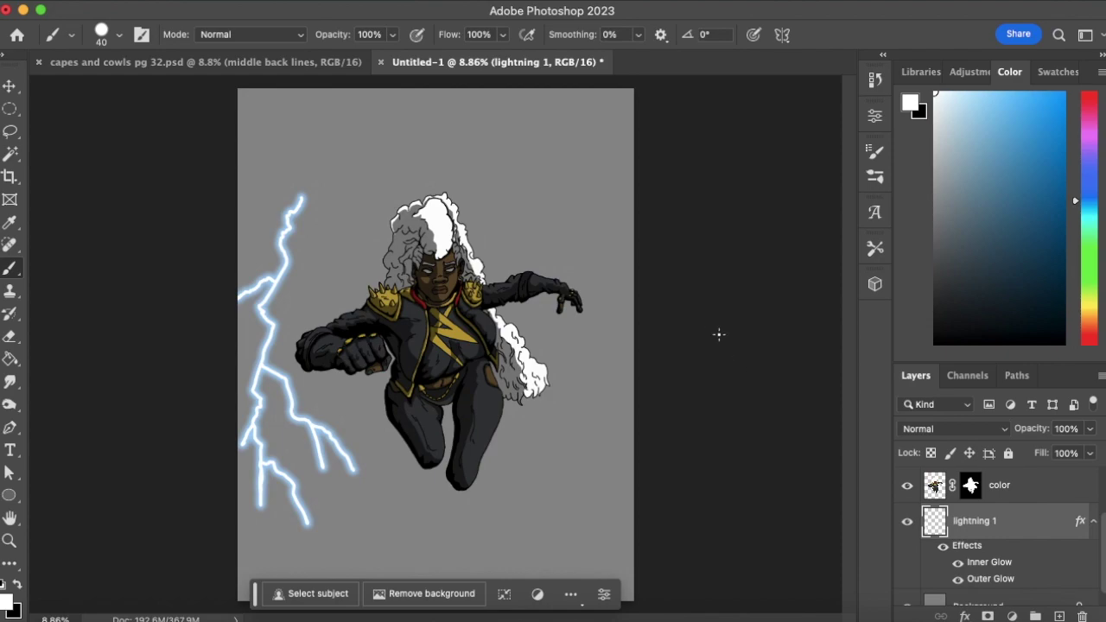
Paint a forked lightning bolt down the right side and a branch from the left bolt toward the heroine
{"action": "left_click_drag", "start_coordinate": [558, 193], "coordinate": [484, 243]}
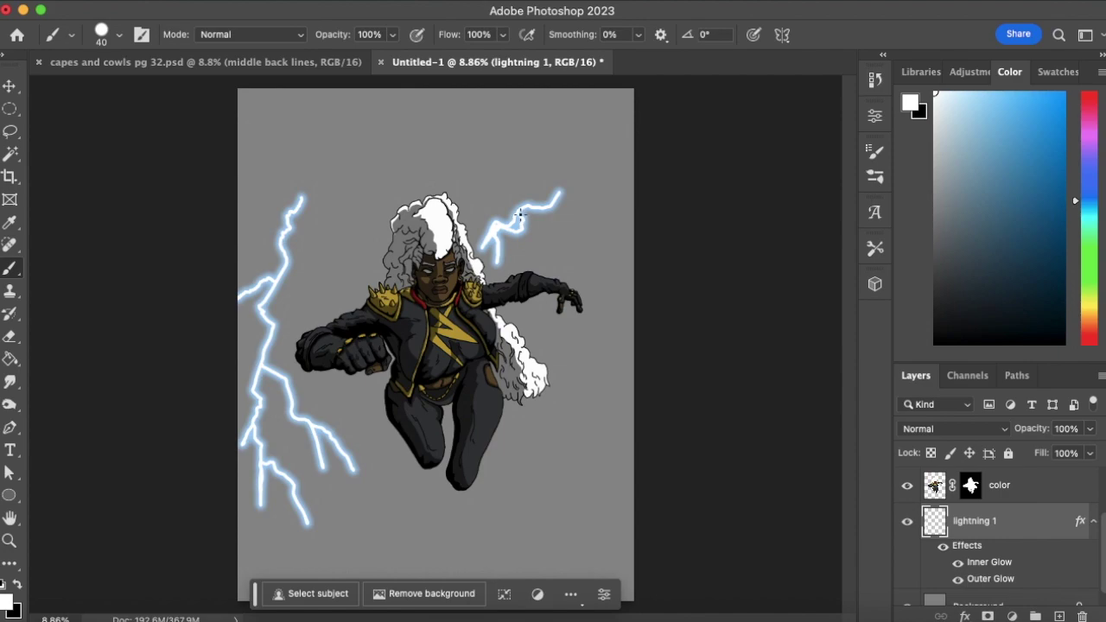
{"action": "mouse_move", "coordinate": [546, 224]}
{"action": "left_mouse_down"}
{"action": "mouse_move", "coordinate": [538, 306]}
{"action": "mouse_move", "coordinate": [553, 362]}
{"action": "mouse_move", "coordinate": [551, 341]}
{"action": "mouse_move", "coordinate": [574, 344]}
{"action": "mouse_move", "coordinate": [602, 377]}
{"action": "mouse_move", "coordinate": [612, 436]}
{"action": "left_mouse_up"}
{"action": "mouse_move", "coordinate": [581, 369]}
{"action": "left_mouse_down"}
{"action": "mouse_move", "coordinate": [523, 459]}
{"action": "mouse_move", "coordinate": [519, 493]}
{"action": "left_mouse_up"}
{"action": "left_click_drag", "start_coordinate": [534, 447], "coordinate": [570, 493]}
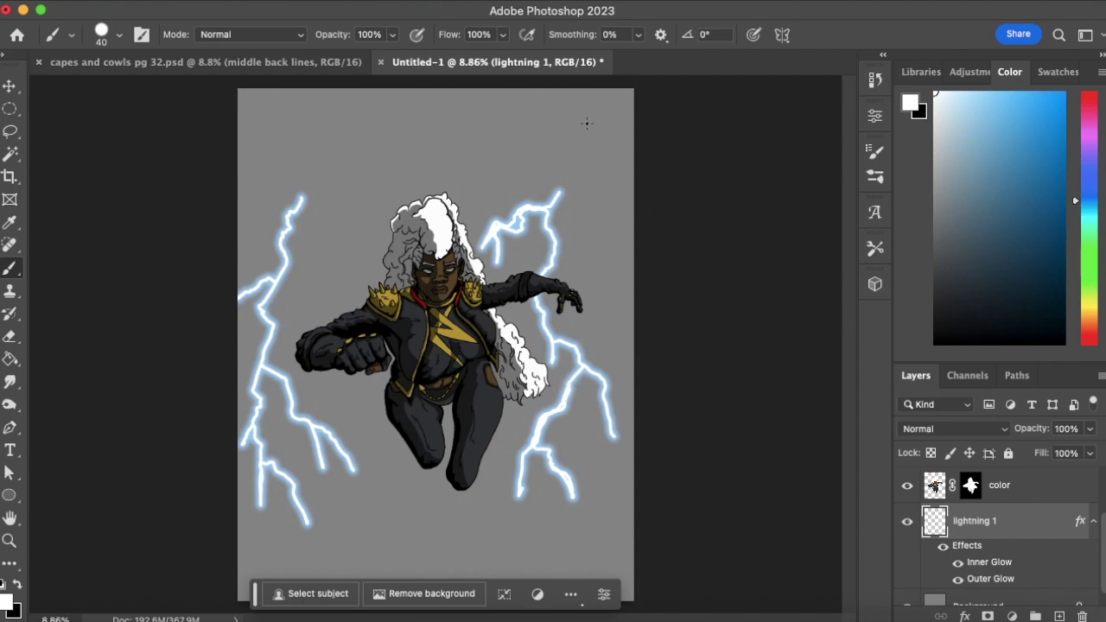
{"action": "mouse_move", "coordinate": [558, 195]}
{"action": "left_mouse_down"}
{"action": "mouse_move", "coordinate": [578, 160]}
{"action": "mouse_move", "coordinate": [570, 197]}
{"action": "mouse_move", "coordinate": [611, 238]}
{"action": "mouse_move", "coordinate": [605, 289]}
{"action": "mouse_move", "coordinate": [610, 255]}
{"action": "mouse_move", "coordinate": [628, 289]}
{"action": "left_mouse_up"}
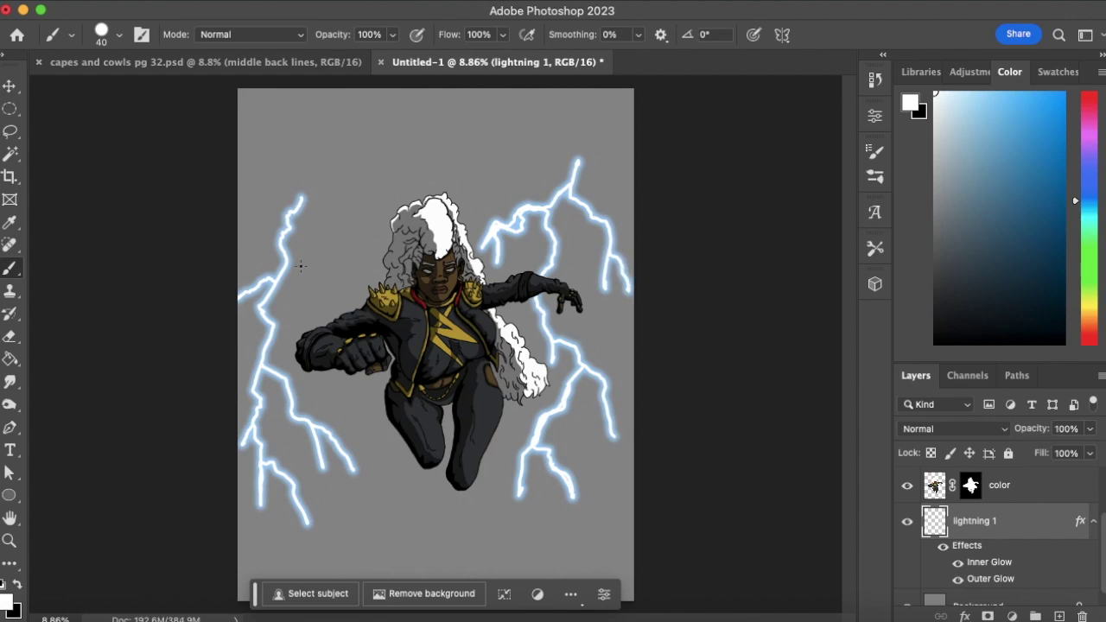
{"action": "left_click_drag", "start_coordinate": [288, 268], "coordinate": [334, 314]}
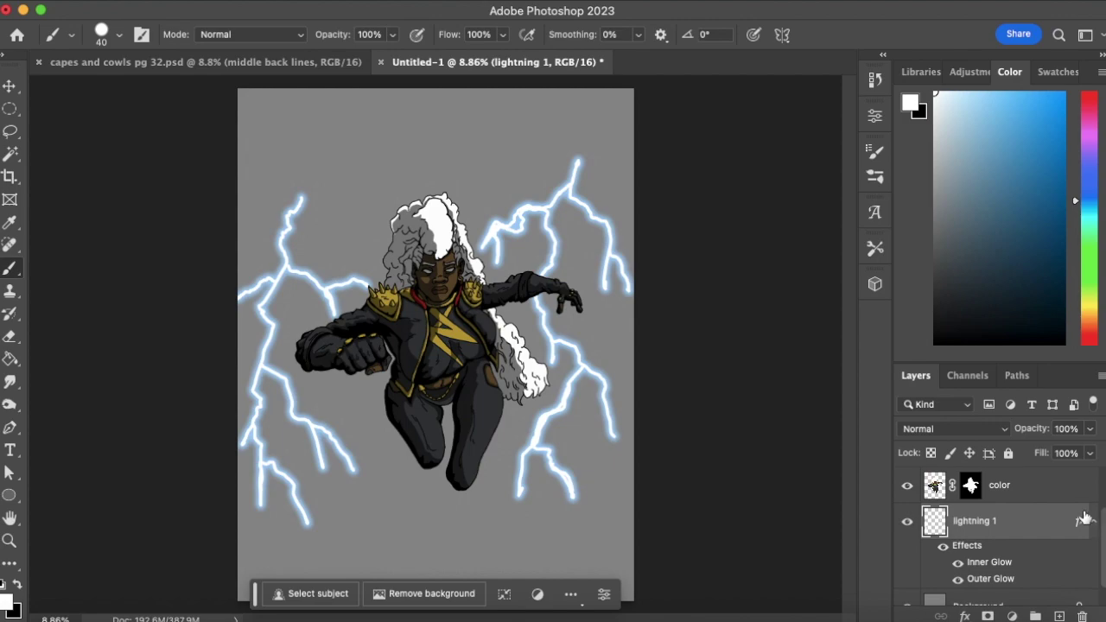
Add a new layer named 'clouds' and scroll the brush presets to the Clouds brushes
{"action": "left_click", "coordinate": [1061, 615]}
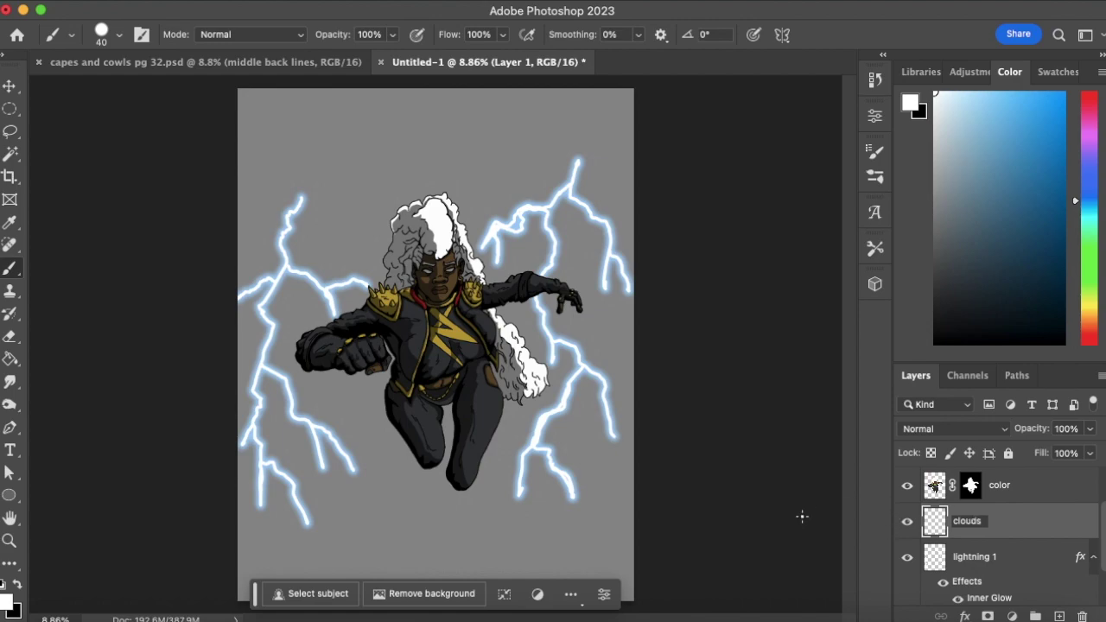
{"action": "key", "text": "Return"}
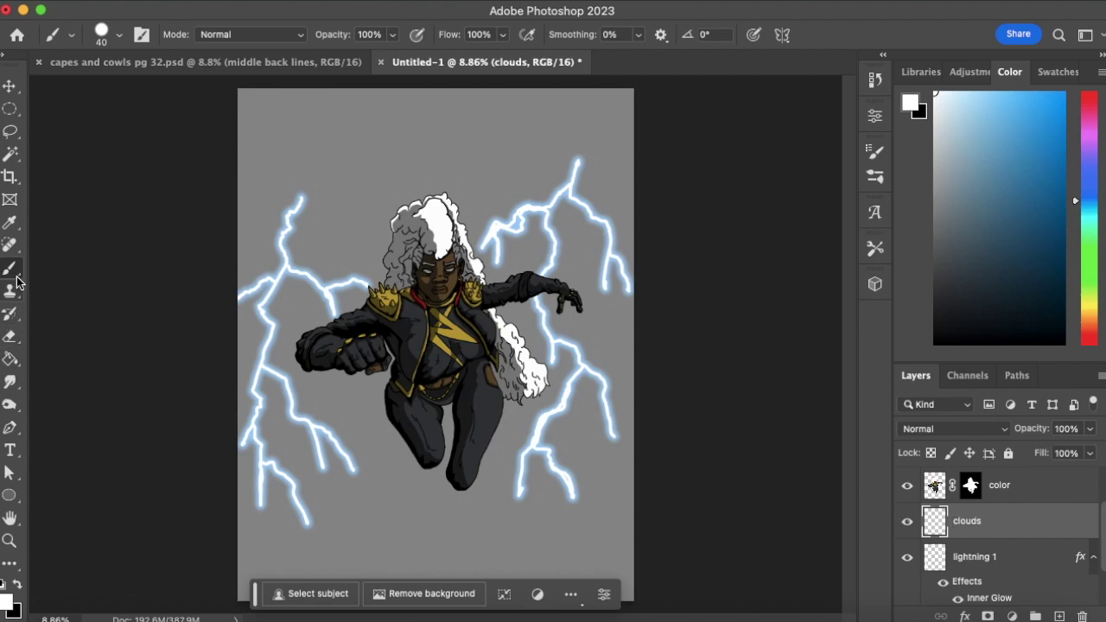
{"action": "left_click", "coordinate": [120, 36]}
{"action": "left_click_drag", "start_coordinate": [207, 232], "coordinate": [208, 245]}
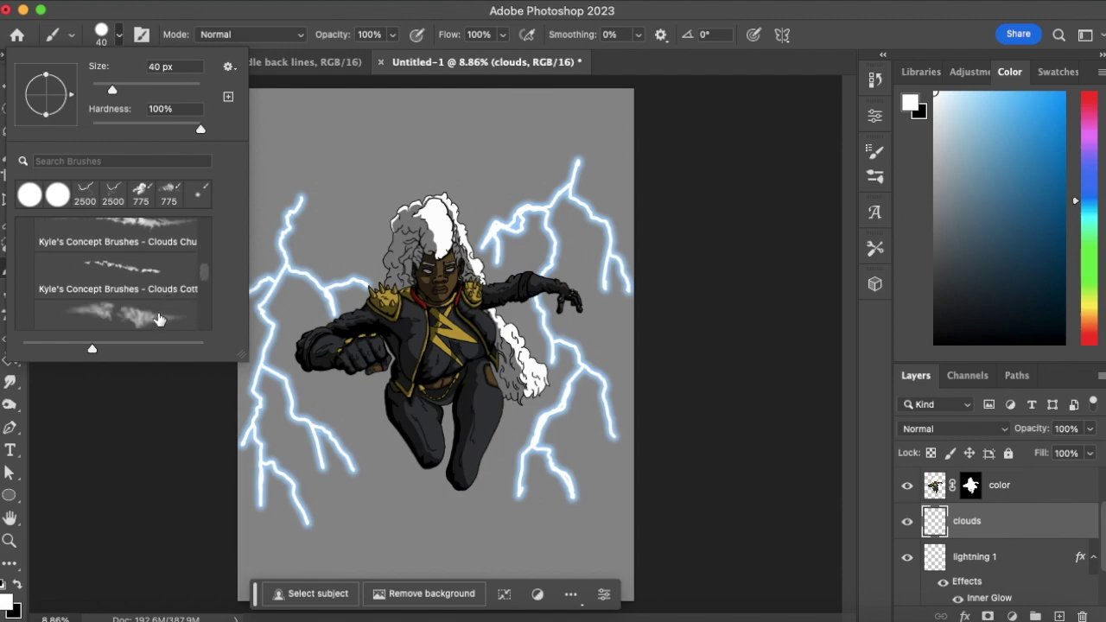
Pick a Kyle's Concept Clouds brush and paint soft grey clouds across the top of the sky
{"action": "left_click", "coordinate": [158, 320]}
{"action": "left_click", "coordinate": [419, 43]}
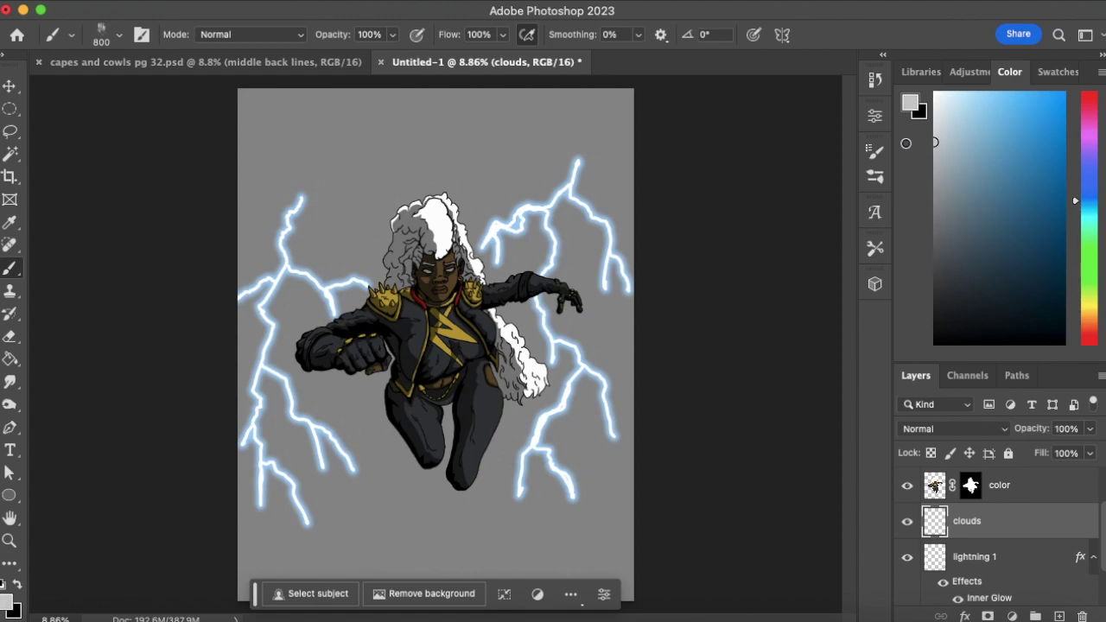
{"action": "mouse_move", "coordinate": [303, 198]}
{"action": "left_mouse_down"}
{"action": "mouse_move", "coordinate": [351, 195]}
{"action": "mouse_move", "coordinate": [308, 204]}
{"action": "mouse_move", "coordinate": [289, 187]}
{"action": "mouse_move", "coordinate": [306, 165]}
{"action": "mouse_move", "coordinate": [292, 121]}
{"action": "mouse_move", "coordinate": [371, 123]}
{"action": "mouse_move", "coordinate": [368, 110]}
{"action": "mouse_move", "coordinate": [323, 151]}
{"action": "mouse_move", "coordinate": [502, 177]}
{"action": "mouse_move", "coordinate": [257, 205]}
{"action": "left_mouse_up"}
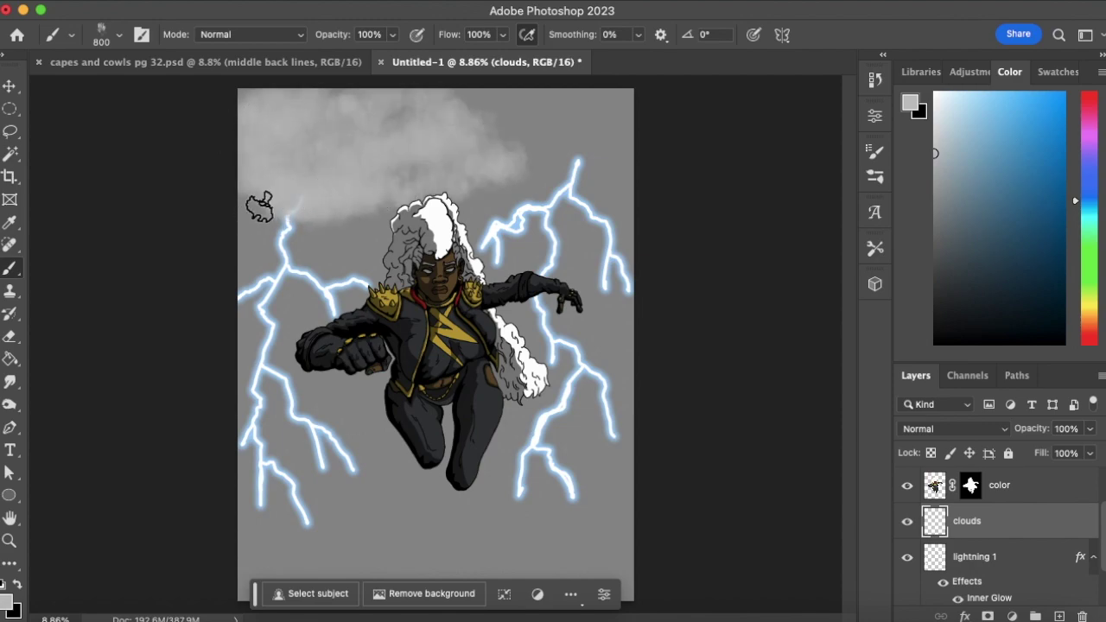
{"action": "mouse_move", "coordinate": [583, 163]}
{"action": "left_mouse_down"}
{"action": "mouse_move", "coordinate": [607, 171]}
{"action": "mouse_move", "coordinate": [564, 192]}
{"action": "mouse_move", "coordinate": [491, 200]}
{"action": "mouse_move", "coordinate": [598, 179]}
{"action": "mouse_move", "coordinate": [526, 149]}
{"action": "mouse_move", "coordinate": [537, 143]}
{"action": "mouse_move", "coordinate": [530, 106]}
{"action": "mouse_move", "coordinate": [605, 102]}
{"action": "mouse_move", "coordinate": [296, 105]}
{"action": "mouse_move", "coordinate": [512, 110]}
{"action": "mouse_move", "coordinate": [237, 149]}
{"action": "left_mouse_up"}
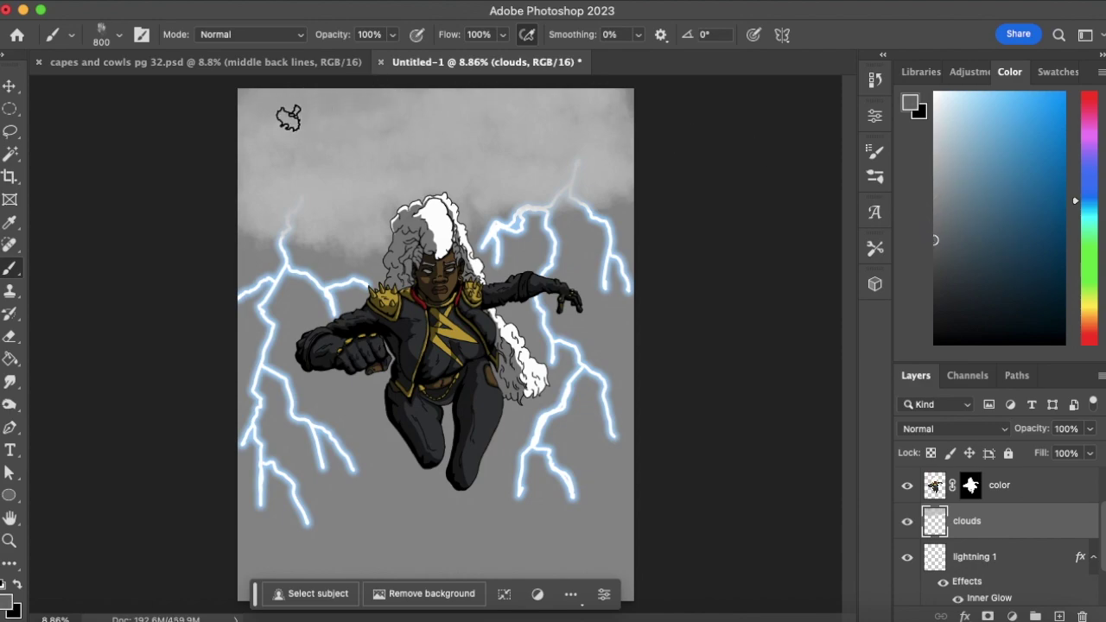
Darken the upper clouds on the left and right, undoing a stray dark middle band
{"action": "mouse_move", "coordinate": [267, 99]}
{"action": "left_mouse_down"}
{"action": "mouse_move", "coordinate": [321, 108]}
{"action": "mouse_move", "coordinate": [262, 116]}
{"action": "mouse_move", "coordinate": [270, 147]}
{"action": "mouse_move", "coordinate": [374, 115]}
{"action": "mouse_move", "coordinate": [418, 123]}
{"action": "mouse_move", "coordinate": [464, 109]}
{"action": "mouse_move", "coordinate": [526, 135]}
{"action": "mouse_move", "coordinate": [597, 112]}
{"action": "mouse_move", "coordinate": [500, 110]}
{"action": "mouse_move", "coordinate": [418, 152]}
{"action": "mouse_move", "coordinate": [361, 160]}
{"action": "mouse_move", "coordinate": [262, 124]}
{"action": "mouse_move", "coordinate": [371, 127]}
{"action": "mouse_move", "coordinate": [325, 108]}
{"action": "mouse_move", "coordinate": [389, 131]}
{"action": "mouse_move", "coordinate": [299, 120]}
{"action": "mouse_move", "coordinate": [416, 143]}
{"action": "mouse_move", "coordinate": [460, 96]}
{"action": "mouse_move", "coordinate": [598, 124]}
{"action": "left_mouse_up"}
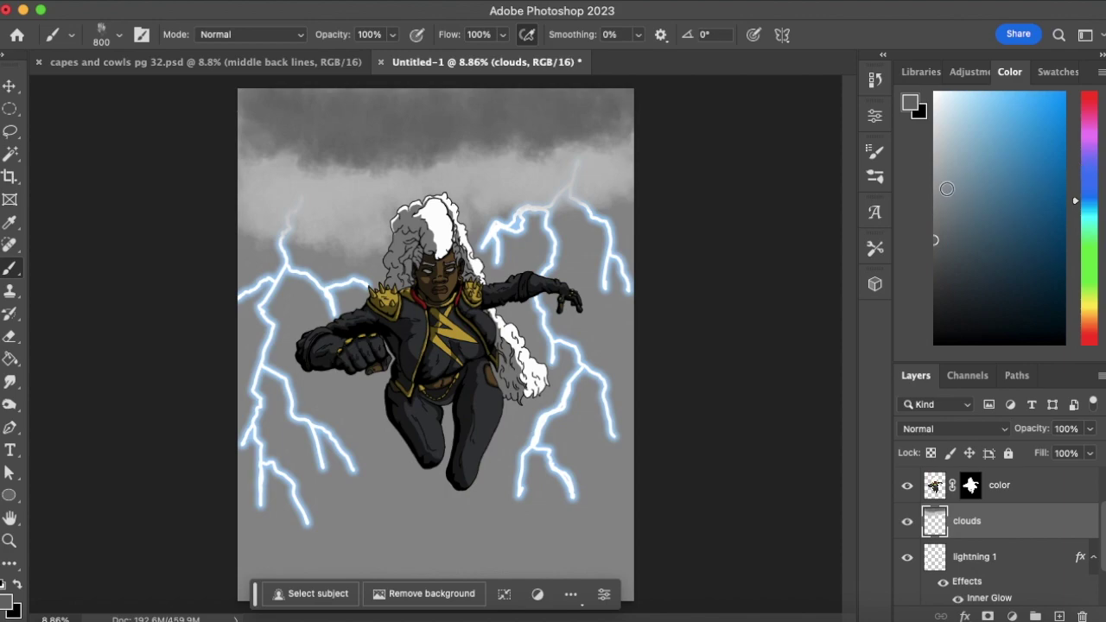
{"action": "mouse_move", "coordinate": [307, 159]}
{"action": "left_mouse_down"}
{"action": "mouse_move", "coordinate": [259, 154]}
{"action": "mouse_move", "coordinate": [266, 165]}
{"action": "mouse_move", "coordinate": [446, 165]}
{"action": "mouse_move", "coordinate": [596, 139]}
{"action": "mouse_move", "coordinate": [441, 145]}
{"action": "mouse_move", "coordinate": [324, 130]}
{"action": "mouse_move", "coordinate": [222, 164]}
{"action": "left_mouse_up"}
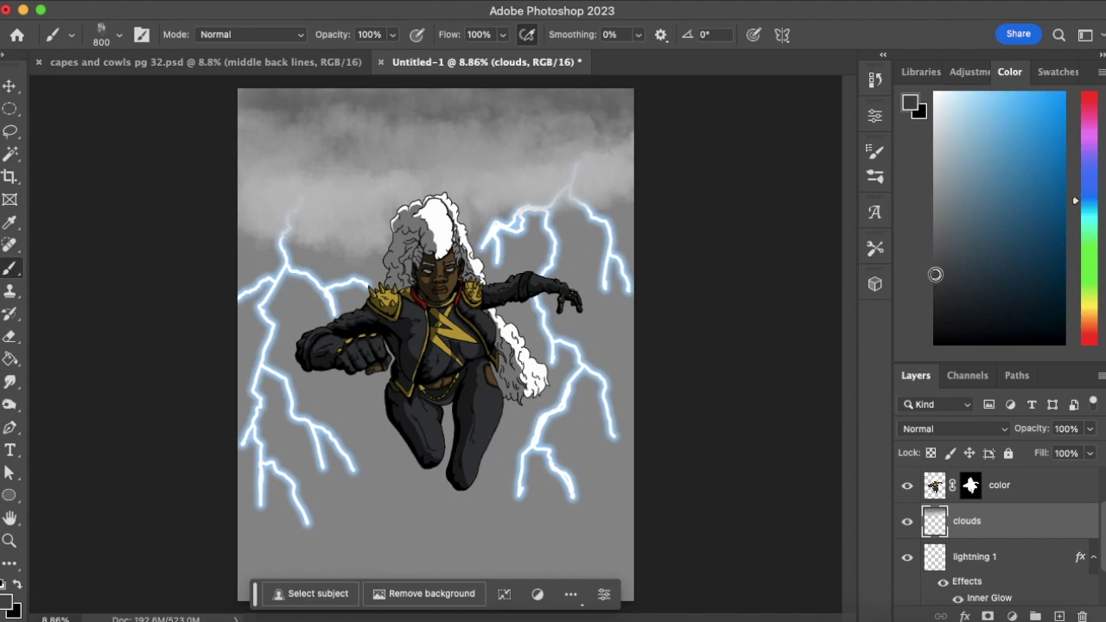
{"action": "mouse_move", "coordinate": [244, 291]}
{"action": "left_mouse_down"}
{"action": "mouse_move", "coordinate": [285, 259]}
{"action": "mouse_move", "coordinate": [525, 288]}
{"action": "mouse_move", "coordinate": [398, 281]}
{"action": "mouse_move", "coordinate": [490, 274]}
{"action": "left_mouse_up"}
{"action": "key", "text": "super+z"}
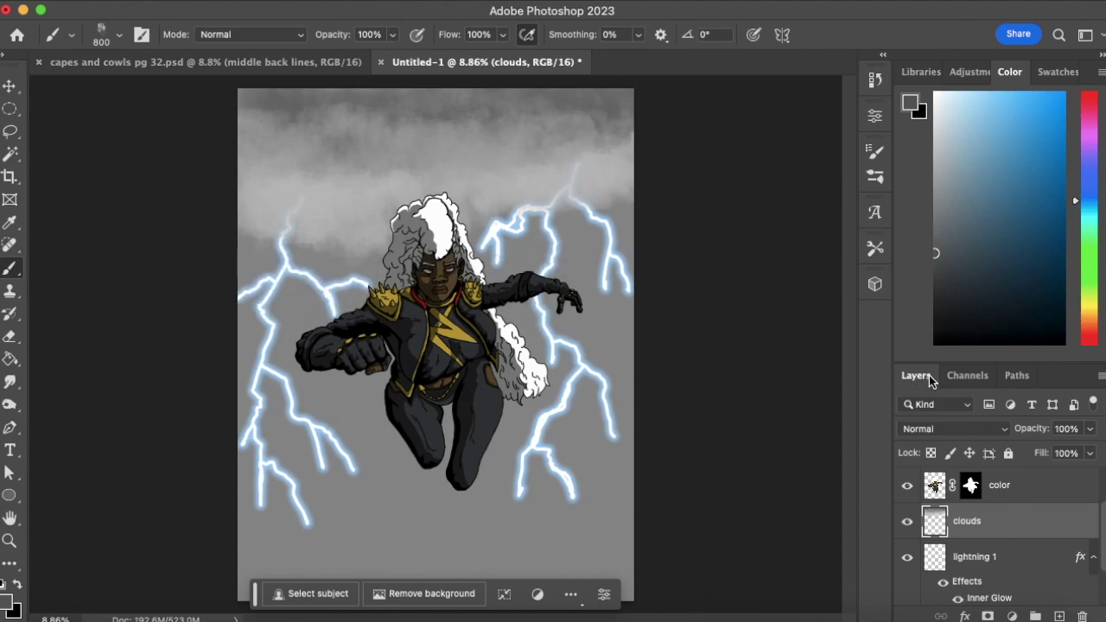
{"action": "mouse_move", "coordinate": [590, 150]}
{"action": "left_mouse_down"}
{"action": "mouse_move", "coordinate": [312, 151]}
{"action": "mouse_move", "coordinate": [277, 210]}
{"action": "mouse_move", "coordinate": [597, 180]}
{"action": "mouse_move", "coordinate": [402, 141]}
{"action": "mouse_move", "coordinate": [271, 163]}
{"action": "mouse_move", "coordinate": [496, 131]}
{"action": "left_mouse_up"}
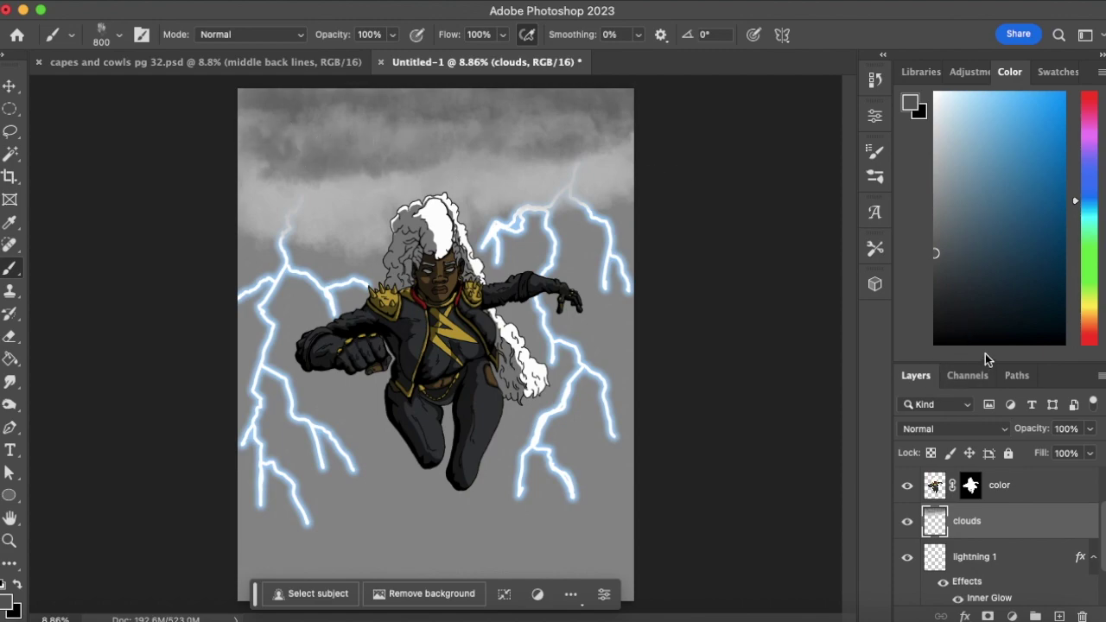
{"action": "scroll", "coordinate": [1101, 538], "scroll_direction": "down", "scroll_amount": 2}
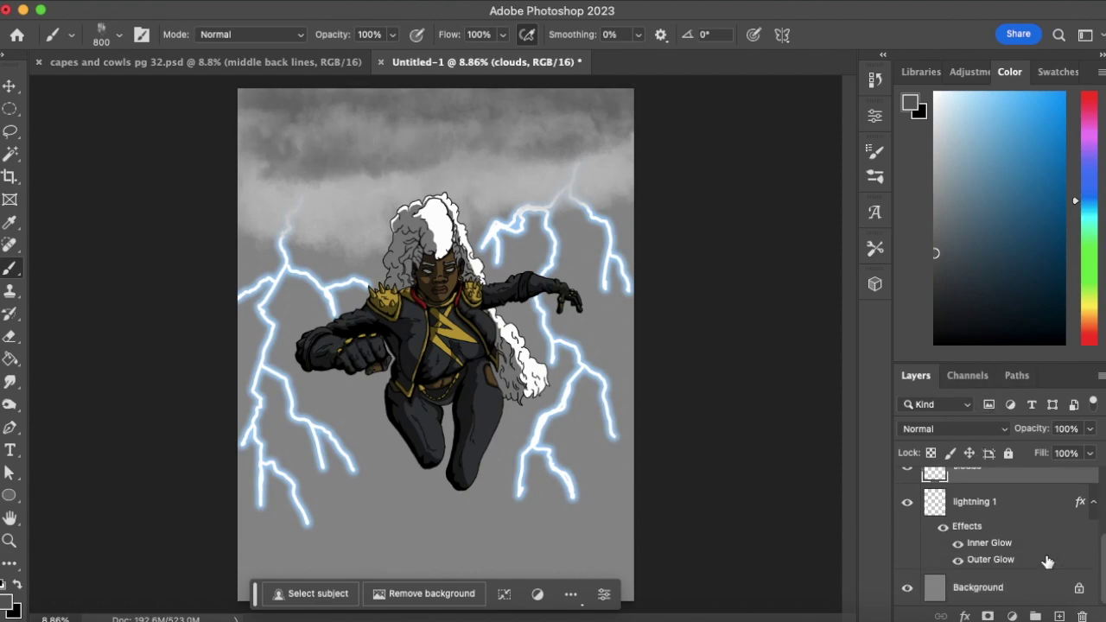
Add a new layer directly above Background and name it clouds2
{"action": "left_click", "coordinate": [1017, 588]}
{"action": "left_click", "coordinate": [1059, 616]}
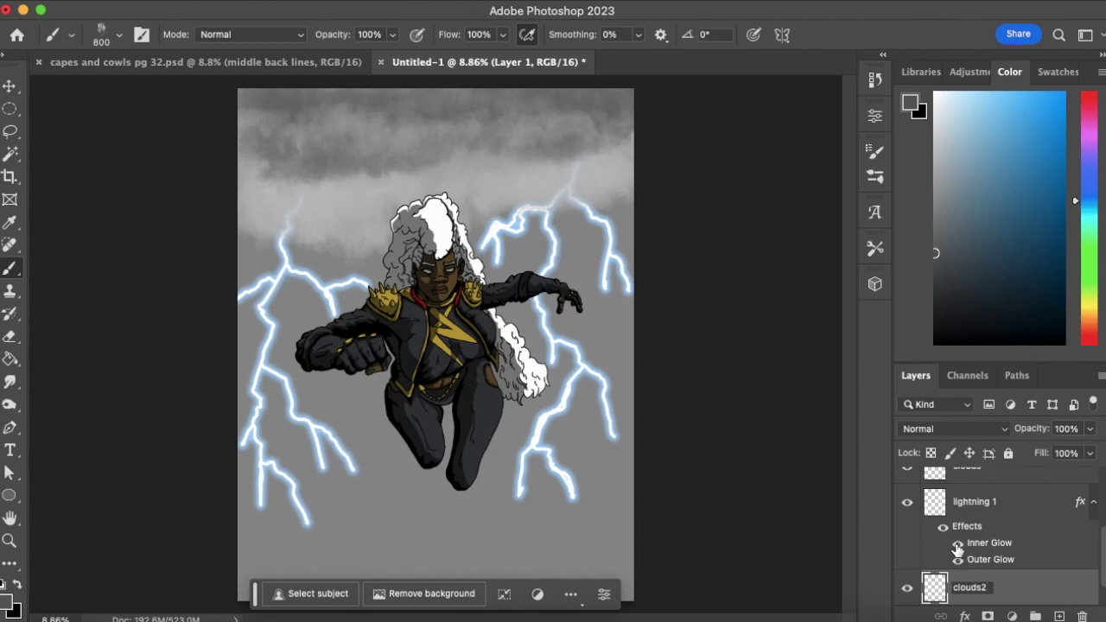
{"action": "key", "text": "Return"}
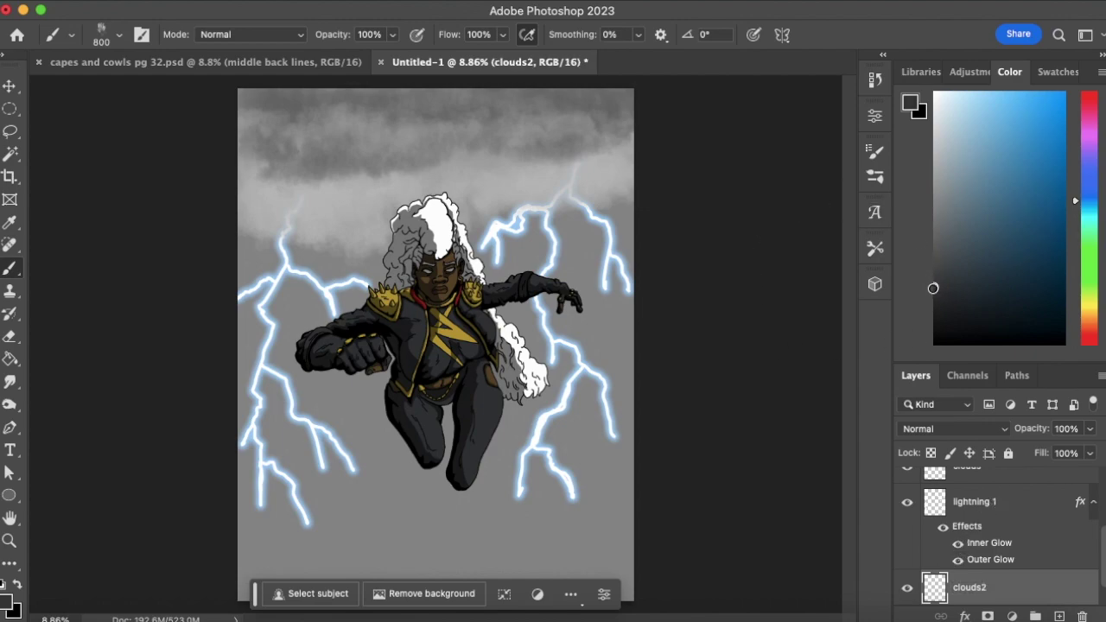
Paint dark grey and black clouds around the lightning and along the lower sky
{"action": "mouse_move", "coordinate": [304, 380]}
{"action": "left_mouse_down"}
{"action": "mouse_move", "coordinate": [271, 274]}
{"action": "mouse_move", "coordinate": [322, 278]}
{"action": "mouse_move", "coordinate": [371, 311]}
{"action": "left_mouse_up"}
{"action": "mouse_move", "coordinate": [497, 251]}
{"action": "left_mouse_down"}
{"action": "mouse_move", "coordinate": [518, 318]}
{"action": "mouse_move", "coordinate": [495, 278]}
{"action": "mouse_move", "coordinate": [584, 304]}
{"action": "mouse_move", "coordinate": [604, 381]}
{"action": "left_mouse_up"}
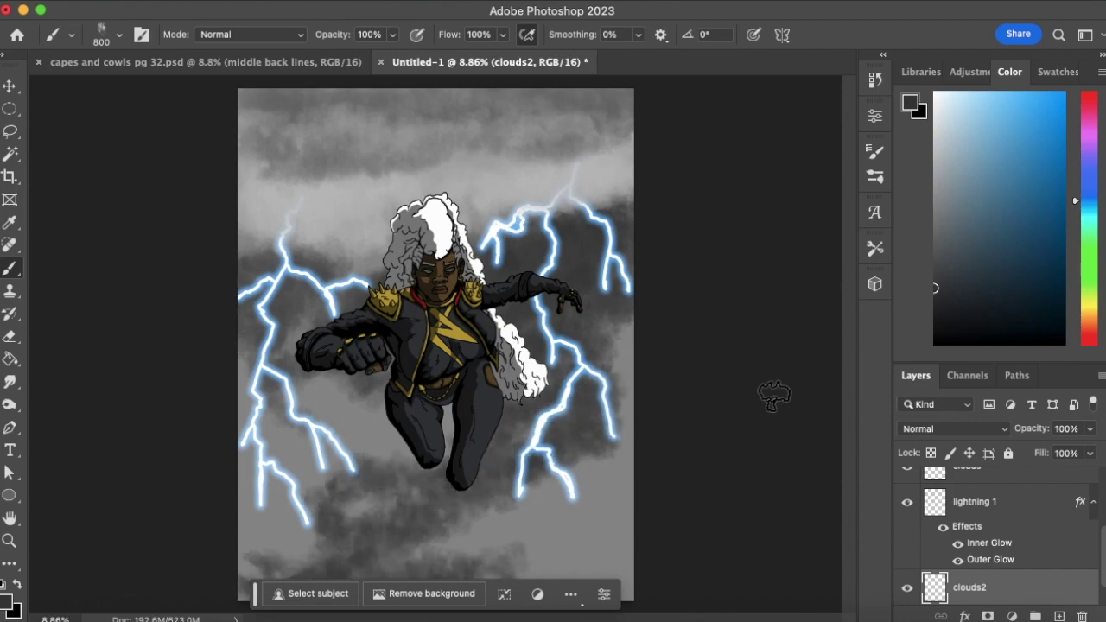
{"action": "mouse_move", "coordinate": [778, 394]}
{"action": "left_mouse_down"}
{"action": "mouse_move", "coordinate": [536, 506]}
{"action": "mouse_move", "coordinate": [580, 513]}
{"action": "mouse_move", "coordinate": [643, 496]}
{"action": "left_mouse_up"}
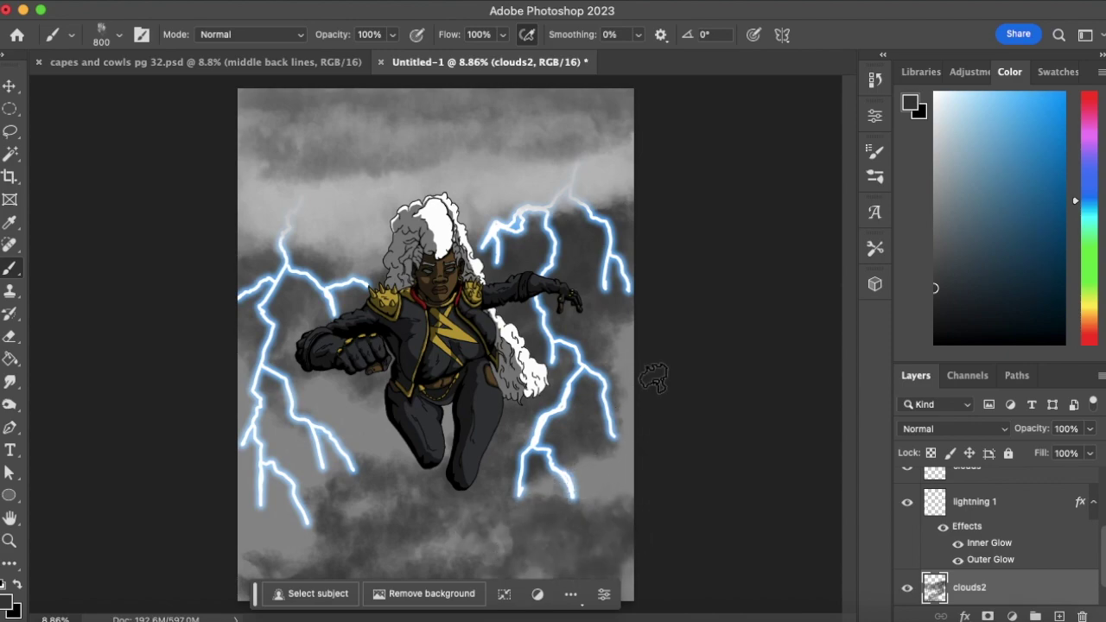
{"action": "mouse_move", "coordinate": [664, 328]}
{"action": "left_mouse_down"}
{"action": "mouse_move", "coordinate": [259, 419]}
{"action": "mouse_move", "coordinate": [274, 398]}
{"action": "mouse_move", "coordinate": [324, 489]}
{"action": "mouse_move", "coordinate": [323, 436]}
{"action": "mouse_move", "coordinate": [285, 393]}
{"action": "mouse_move", "coordinate": [299, 394]}
{"action": "mouse_move", "coordinate": [235, 445]}
{"action": "mouse_move", "coordinate": [276, 563]}
{"action": "mouse_move", "coordinate": [511, 544]}
{"action": "mouse_move", "coordinate": [609, 479]}
{"action": "mouse_move", "coordinate": [537, 480]}
{"action": "mouse_move", "coordinate": [458, 519]}
{"action": "mouse_move", "coordinate": [380, 462]}
{"action": "mouse_move", "coordinate": [346, 406]}
{"action": "mouse_move", "coordinate": [428, 440]}
{"action": "mouse_move", "coordinate": [424, 531]}
{"action": "mouse_move", "coordinate": [263, 549]}
{"action": "mouse_move", "coordinate": [514, 537]}
{"action": "mouse_move", "coordinate": [253, 531]}
{"action": "mouse_move", "coordinate": [299, 452]}
{"action": "mouse_move", "coordinate": [402, 457]}
{"action": "mouse_move", "coordinate": [302, 518]}
{"action": "mouse_move", "coordinate": [260, 591]}
{"action": "left_mouse_up"}
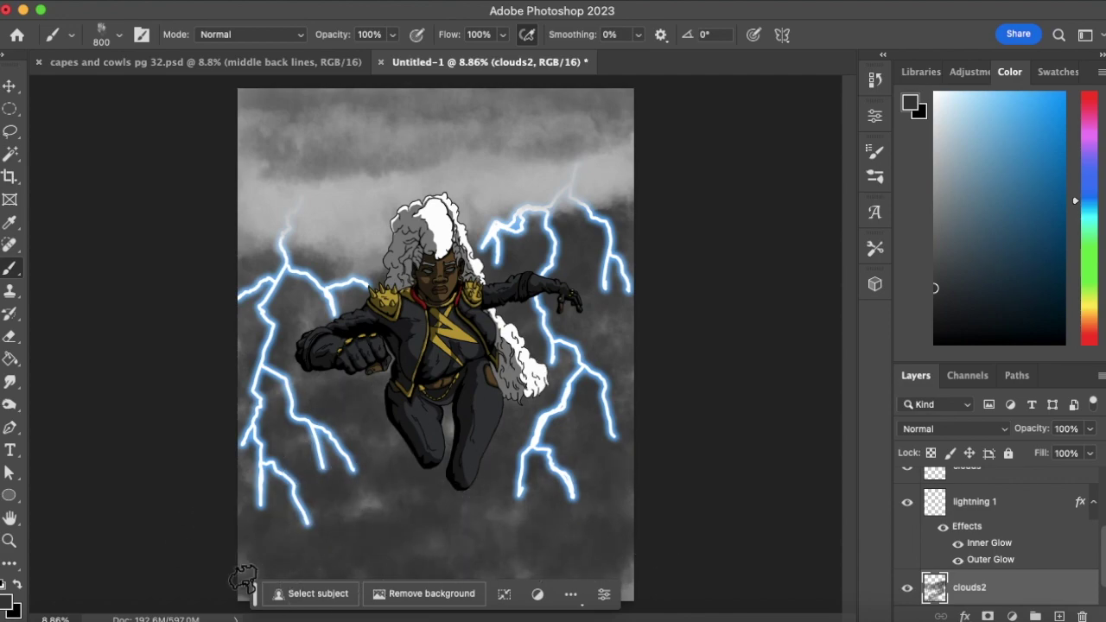
{"action": "left_click_drag", "start_coordinate": [939, 316], "coordinate": [935, 343]}
{"action": "mouse_move", "coordinate": [311, 538]}
{"action": "left_mouse_down"}
{"action": "mouse_move", "coordinate": [307, 578]}
{"action": "mouse_move", "coordinate": [250, 570]}
{"action": "mouse_move", "coordinate": [433, 584]}
{"action": "mouse_move", "coordinate": [537, 573]}
{"action": "mouse_move", "coordinate": [209, 571]}
{"action": "mouse_move", "coordinate": [524, 546]}
{"action": "mouse_move", "coordinate": [437, 558]}
{"action": "mouse_move", "coordinate": [366, 520]}
{"action": "mouse_move", "coordinate": [476, 512]}
{"action": "mouse_move", "coordinate": [516, 526]}
{"action": "mouse_move", "coordinate": [457, 488]}
{"action": "mouse_move", "coordinate": [246, 554]}
{"action": "mouse_move", "coordinate": [620, 551]}
{"action": "mouse_move", "coordinate": [230, 589]}
{"action": "mouse_move", "coordinate": [495, 612]}
{"action": "left_mouse_up"}
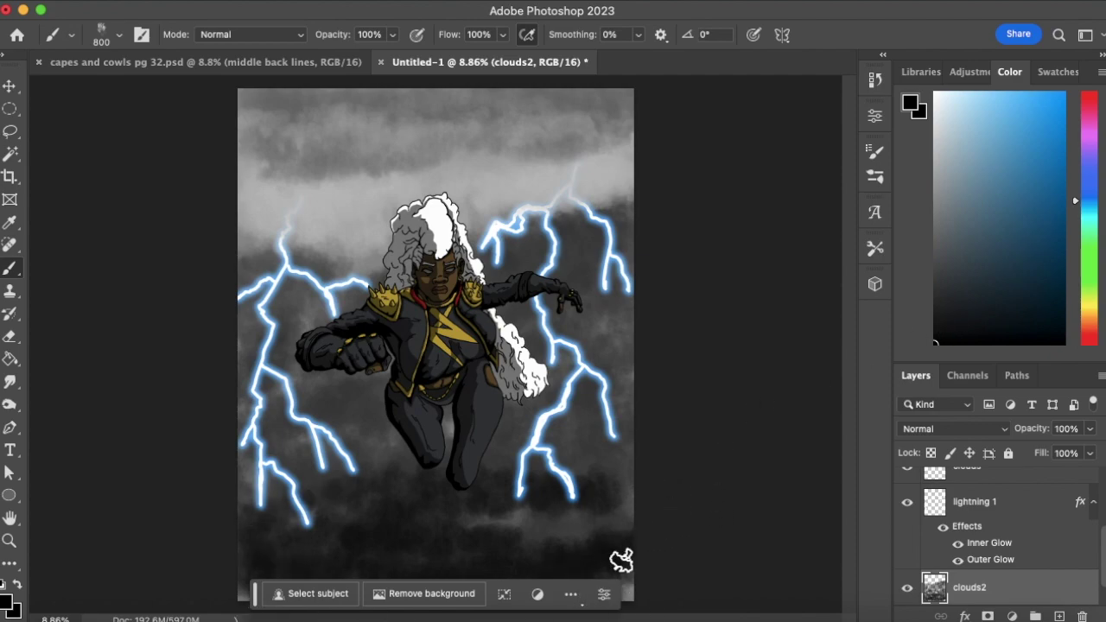
{"action": "mouse_move", "coordinate": [631, 582]}
{"action": "left_mouse_down"}
{"action": "mouse_move", "coordinate": [547, 538]}
{"action": "mouse_move", "coordinate": [466, 531]}
{"action": "left_mouse_up"}
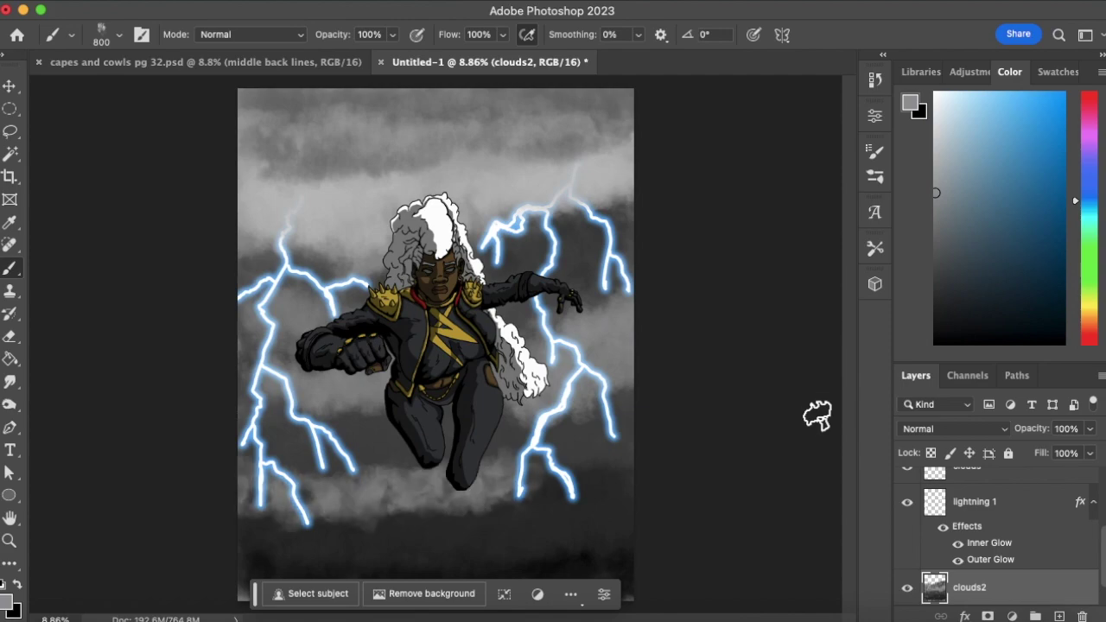
Choose a darker grey, then add a new empty Layer 1 above the clouds layer
{"action": "left_click", "coordinate": [934, 220]}
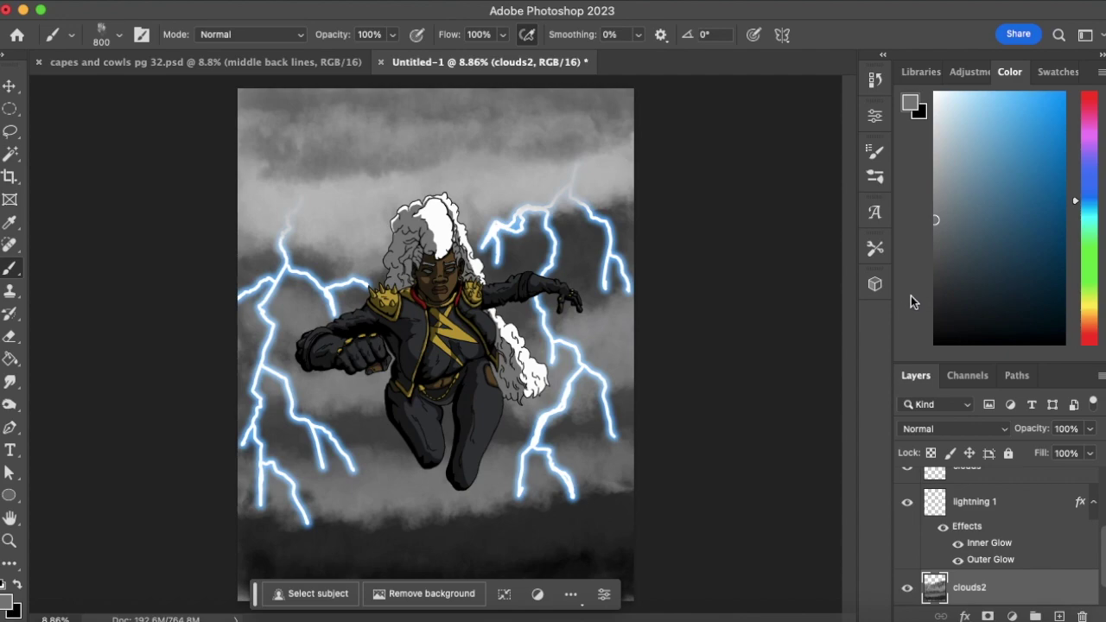
{"action": "left_click_drag", "start_coordinate": [1096, 548], "coordinate": [1102, 508]}
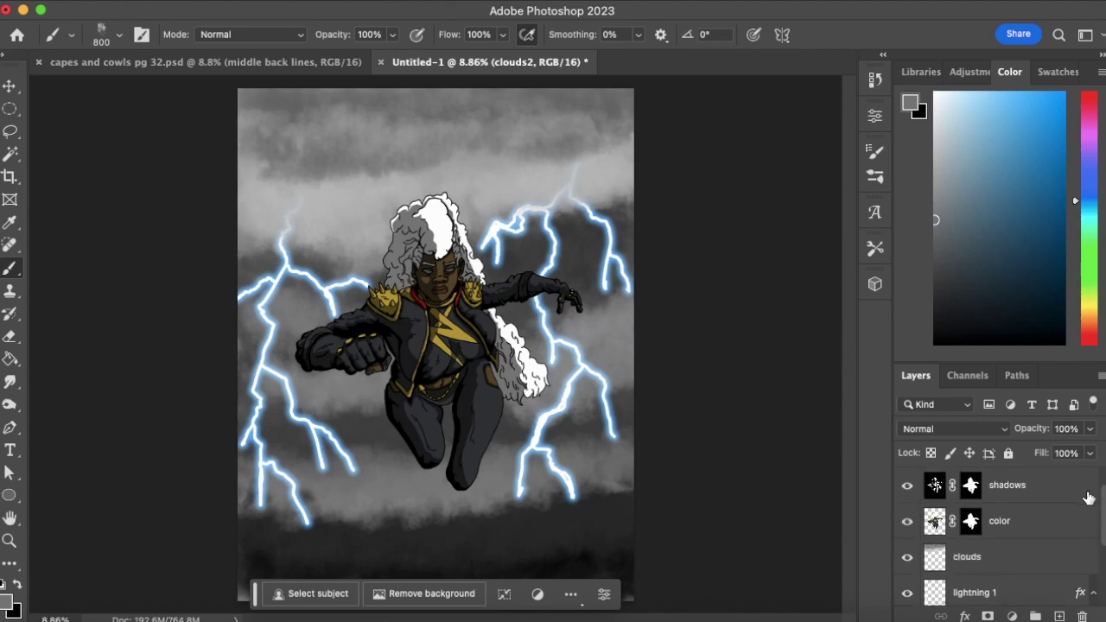
{"action": "left_click", "coordinate": [1008, 557]}
{"action": "left_click", "coordinate": [1058, 615]}
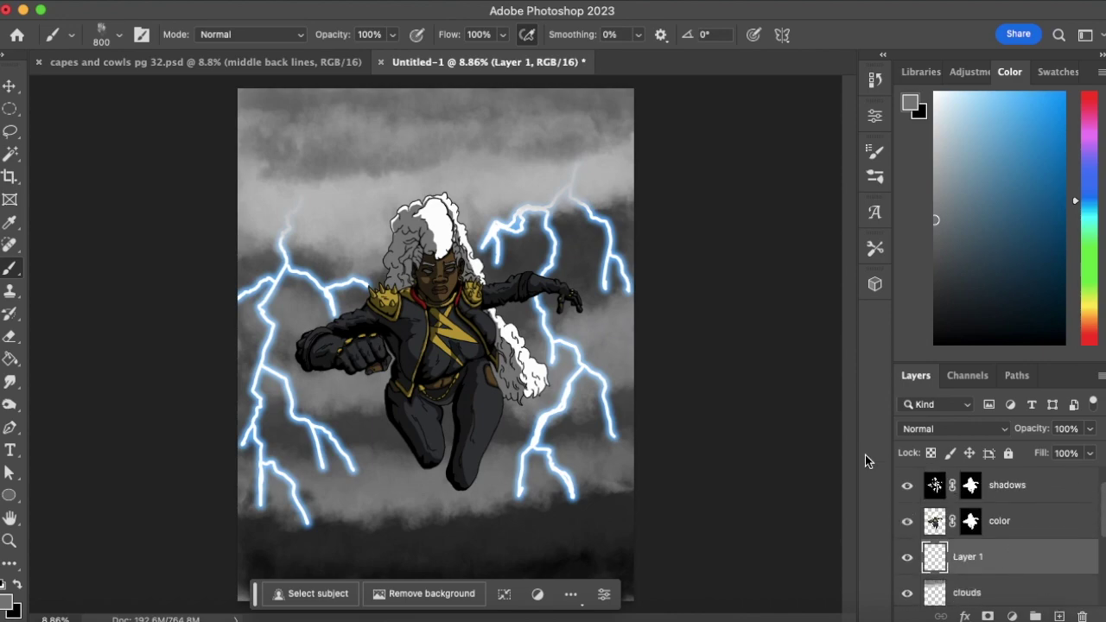
Fill the canvas with a top-to-bottom light-blue gradient from the Blues presets
{"action": "left_click", "coordinate": [10, 359]}
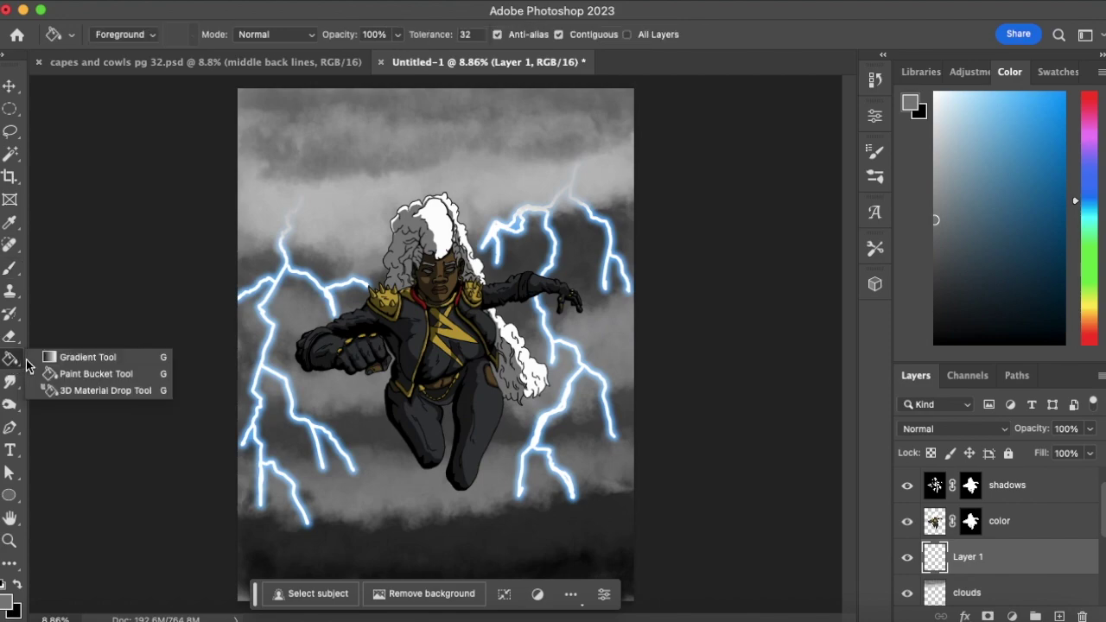
{"action": "left_click", "coordinate": [87, 358]}
{"action": "left_click", "coordinate": [273, 35]}
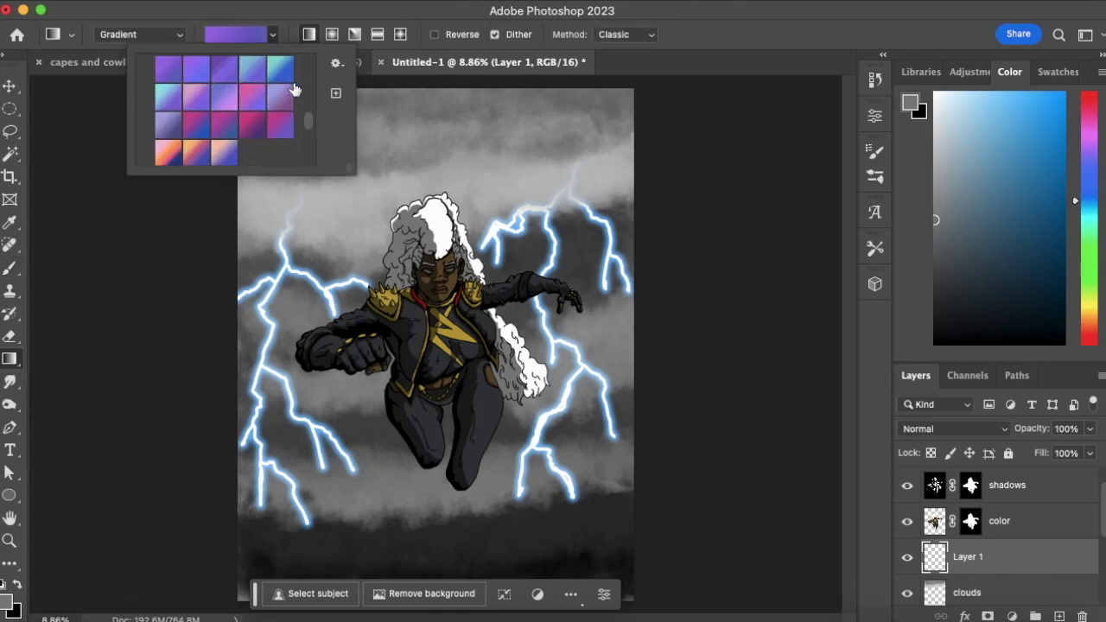
{"action": "left_click_drag", "start_coordinate": [308, 122], "coordinate": [301, 104]}
{"action": "left_click", "coordinate": [148, 119]}
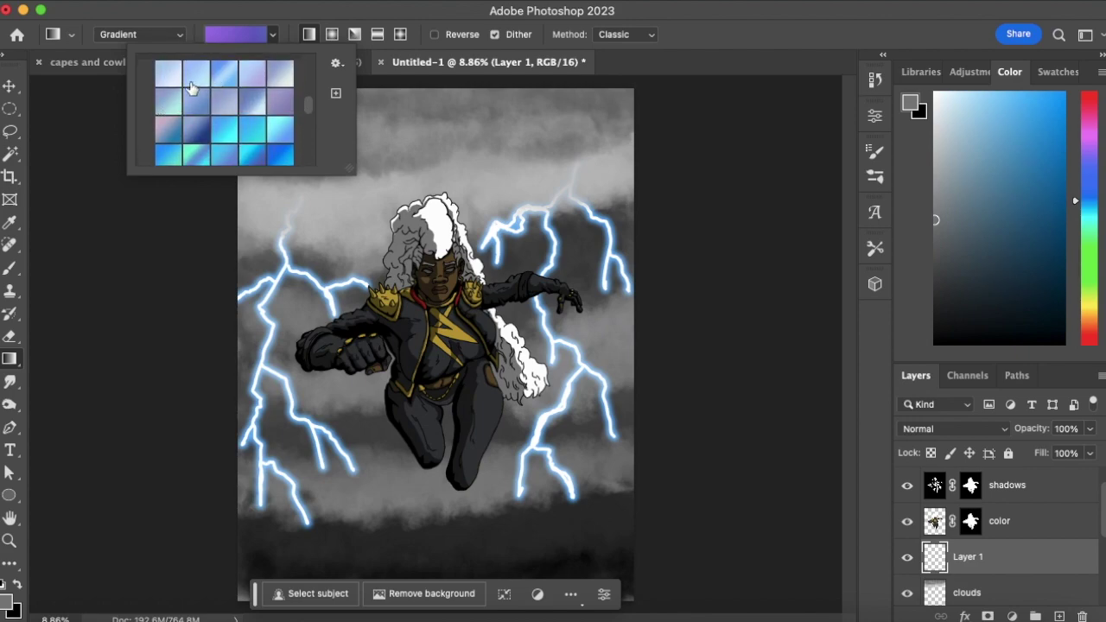
{"action": "left_click", "coordinate": [168, 74]}
{"action": "left_click", "coordinate": [350, 16]}
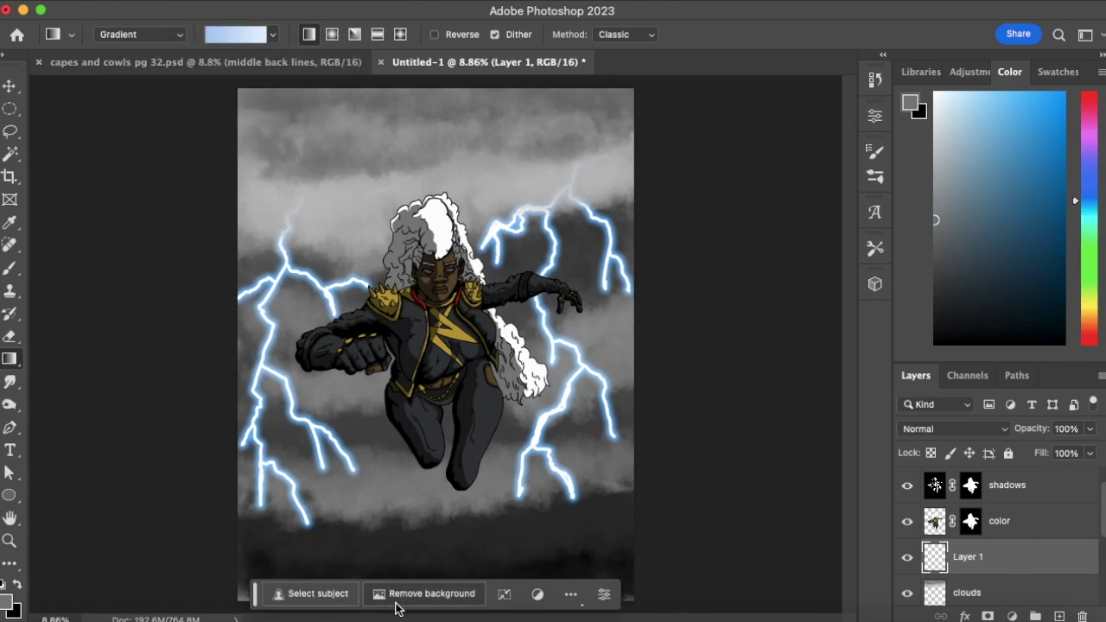
{"action": "left_click_drag", "start_coordinate": [442, 88], "coordinate": [436, 455]}
Set the gradient fill layer to Overlay blending at 42% opacity
{"action": "left_click", "coordinate": [961, 429]}
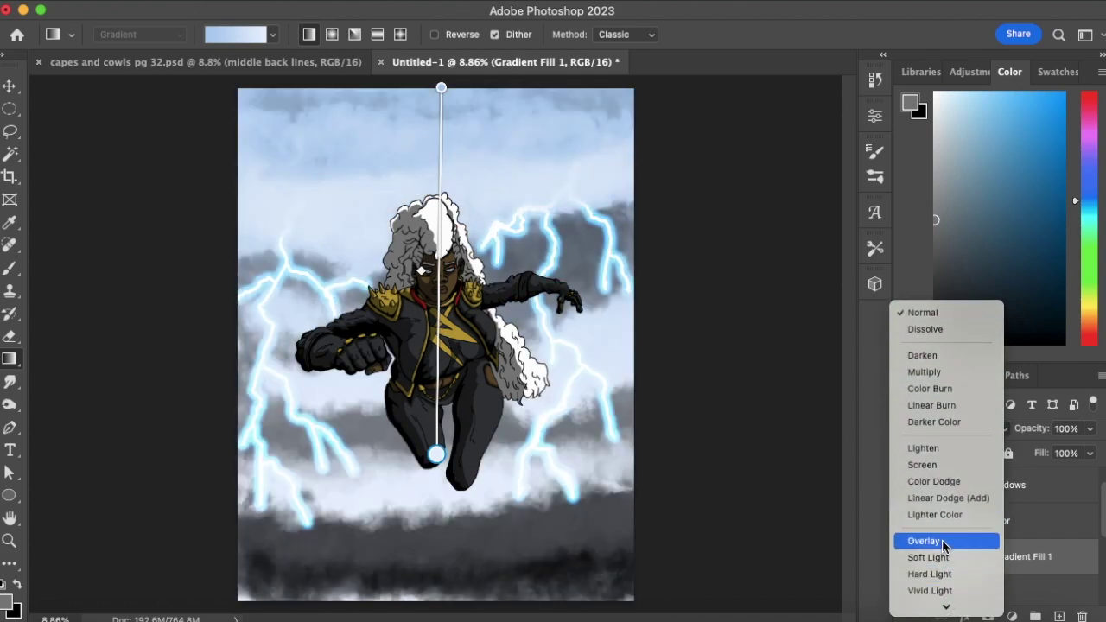
{"action": "left_click", "coordinate": [943, 541]}
{"action": "left_click", "coordinate": [1089, 428]}
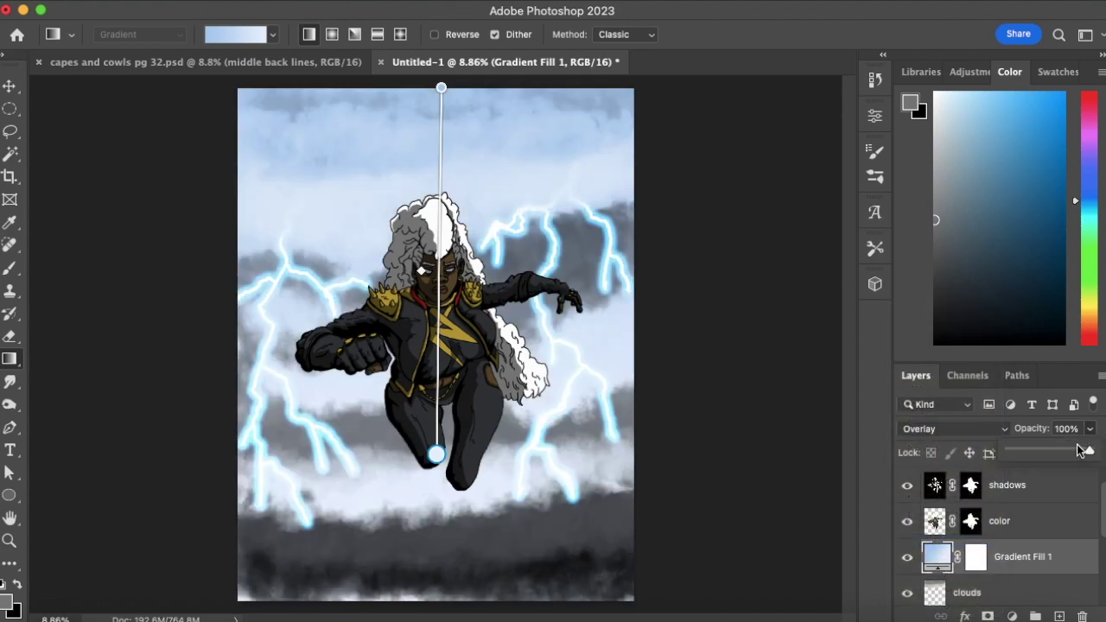
{"action": "left_click_drag", "start_coordinate": [1085, 451], "coordinate": [1050, 454]}
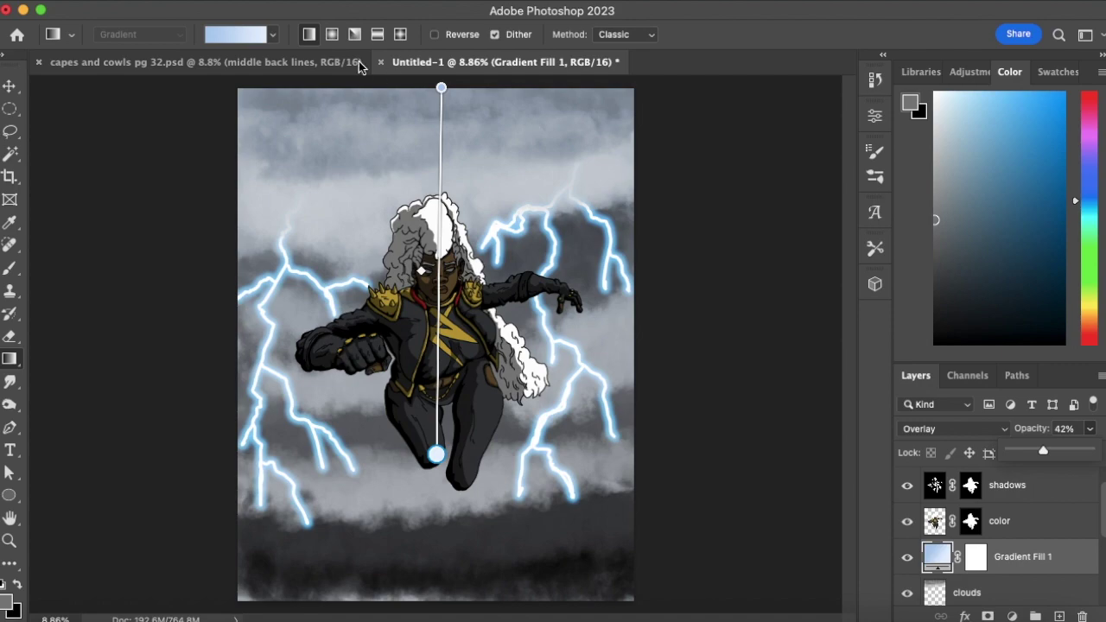
{"action": "left_click", "coordinate": [274, 39]}
Try several grey presets and settle on the black Grays gradient for the fill
{"action": "left_click_drag", "start_coordinate": [307, 101], "coordinate": [306, 148]}
{"action": "left_click", "coordinate": [252, 126]}
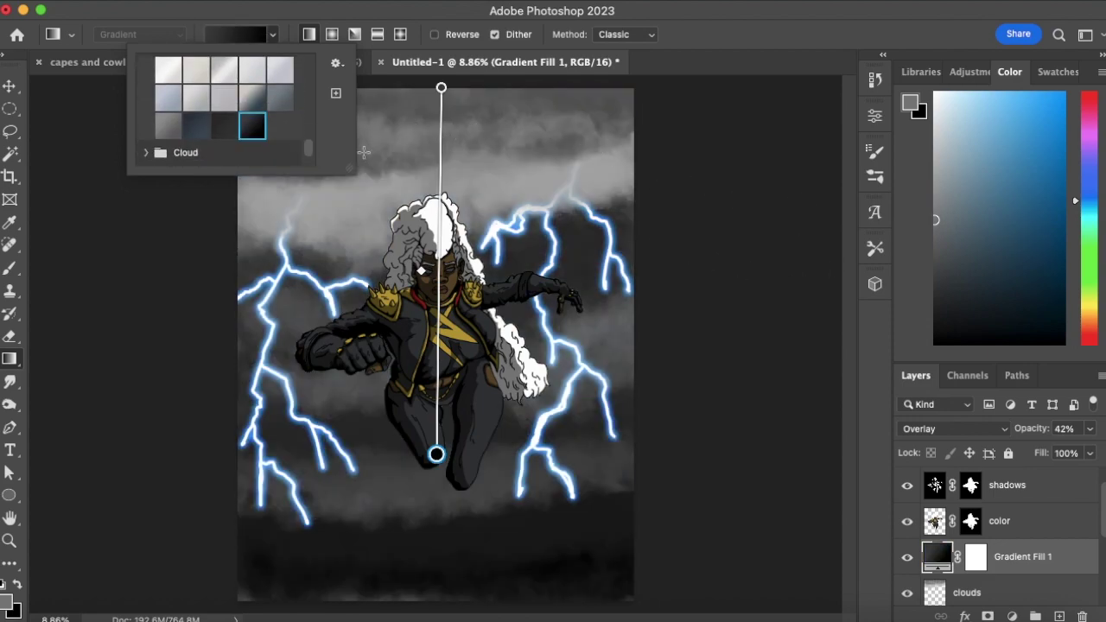
{"action": "left_click", "coordinate": [280, 98]}
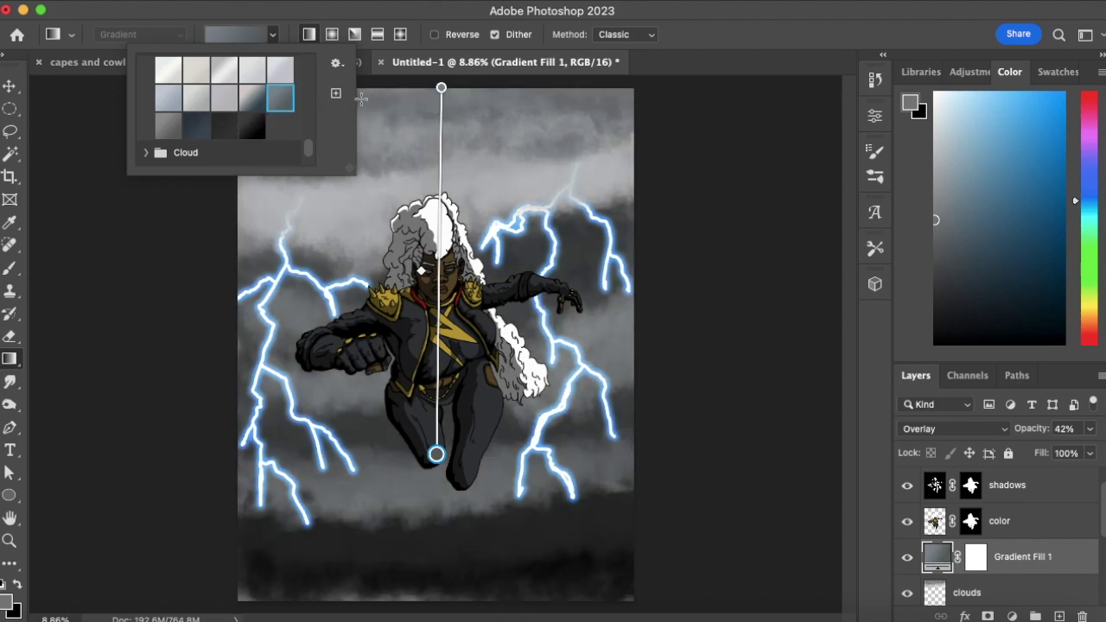
{"action": "left_click", "coordinate": [169, 127]}
{"action": "scroll", "coordinate": [309, 135], "scroll_direction": "up", "scroll_amount": 3}
{"action": "scroll", "coordinate": [303, 142], "scroll_direction": "down", "scroll_amount": 3}
{"action": "left_click", "coordinate": [252, 140]}
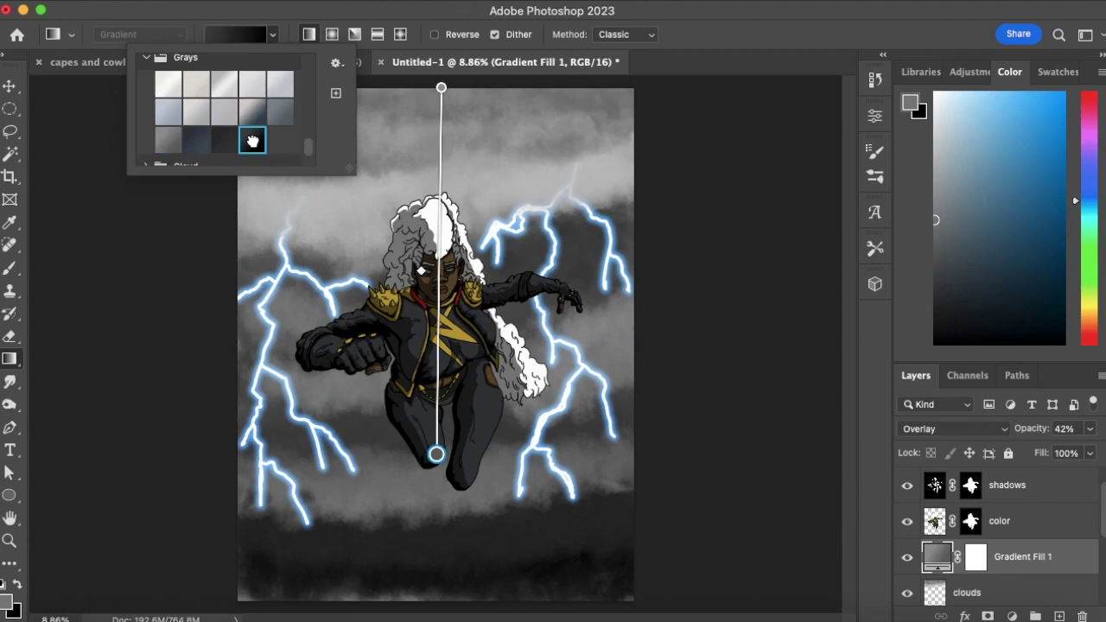
{"action": "left_click", "coordinate": [224, 141]}
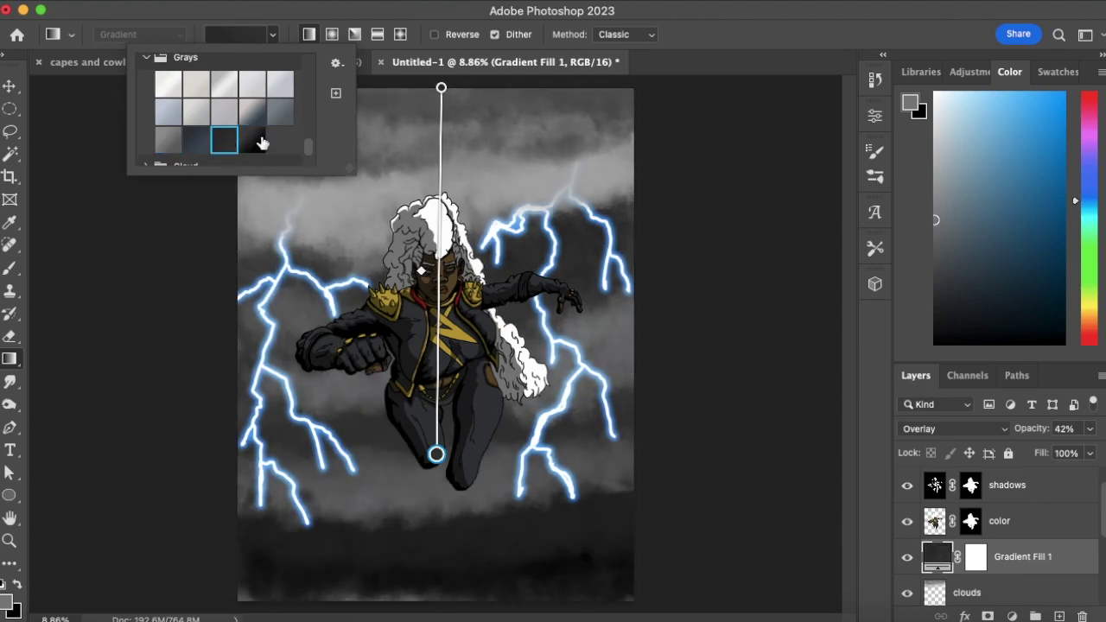
{"action": "left_click", "coordinate": [257, 145]}
{"action": "left_click", "coordinate": [748, 53]}
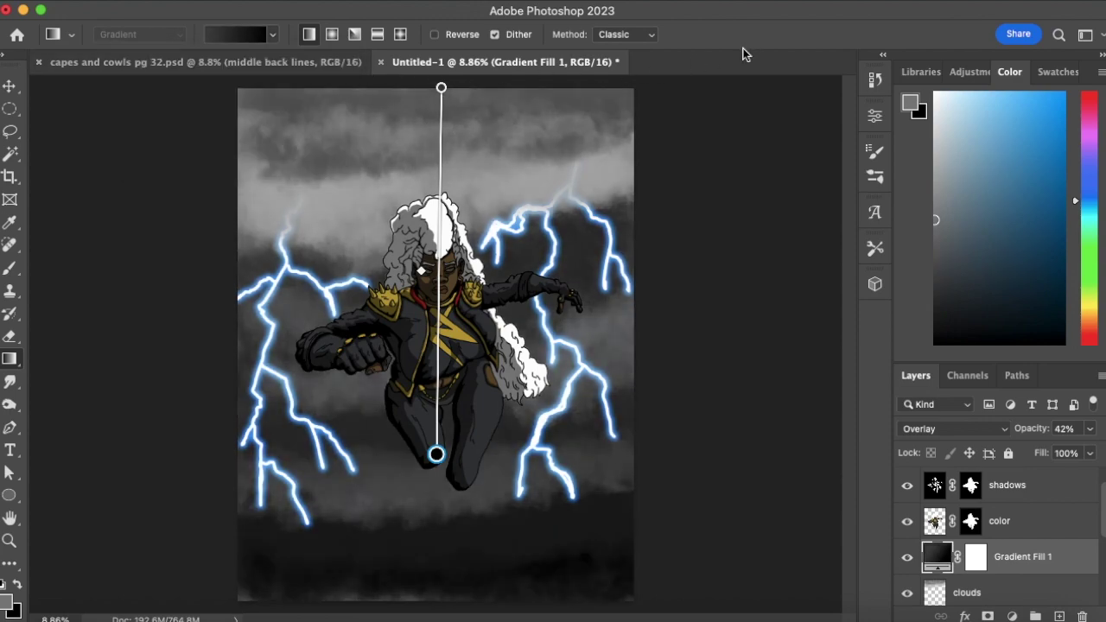
Raise the gradient overlay opacity to 66%
{"action": "left_click", "coordinate": [1090, 428]}
{"action": "mouse_move", "coordinate": [1052, 451]}
{"action": "left_mouse_down"}
{"action": "mouse_move", "coordinate": [1078, 454]}
{"action": "mouse_move", "coordinate": [1067, 459]}
{"action": "left_mouse_up"}
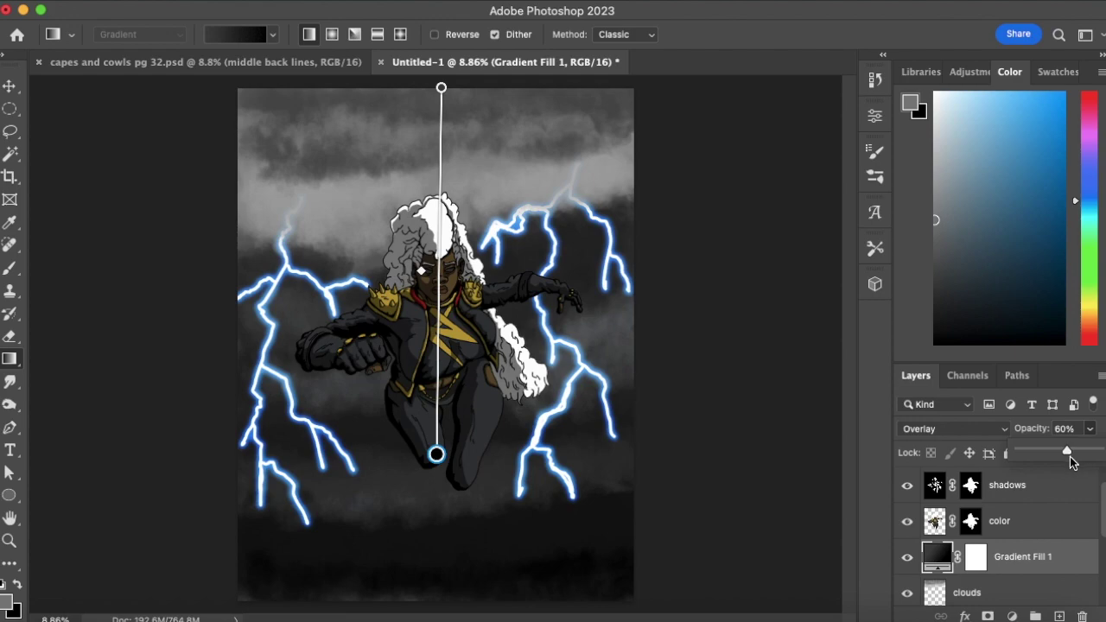
{"action": "left_click_drag", "start_coordinate": [1068, 453], "coordinate": [1072, 454]}
{"action": "left_click", "coordinate": [9, 200]}
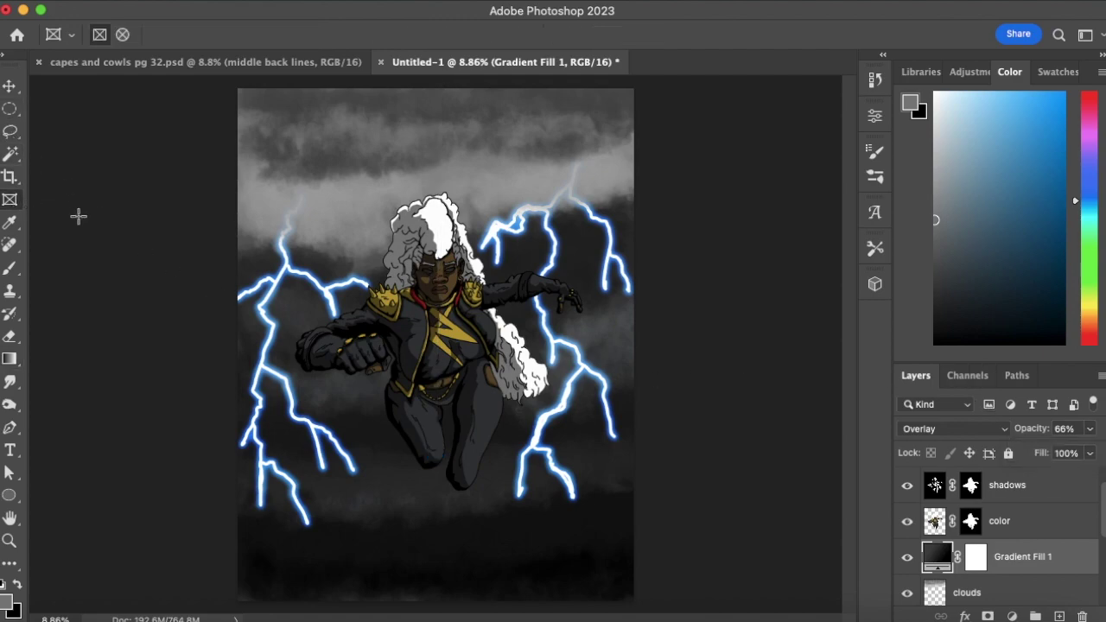
Crop the image, trimming slightly at the bottom edge
{"action": "left_click", "coordinate": [9, 176]}
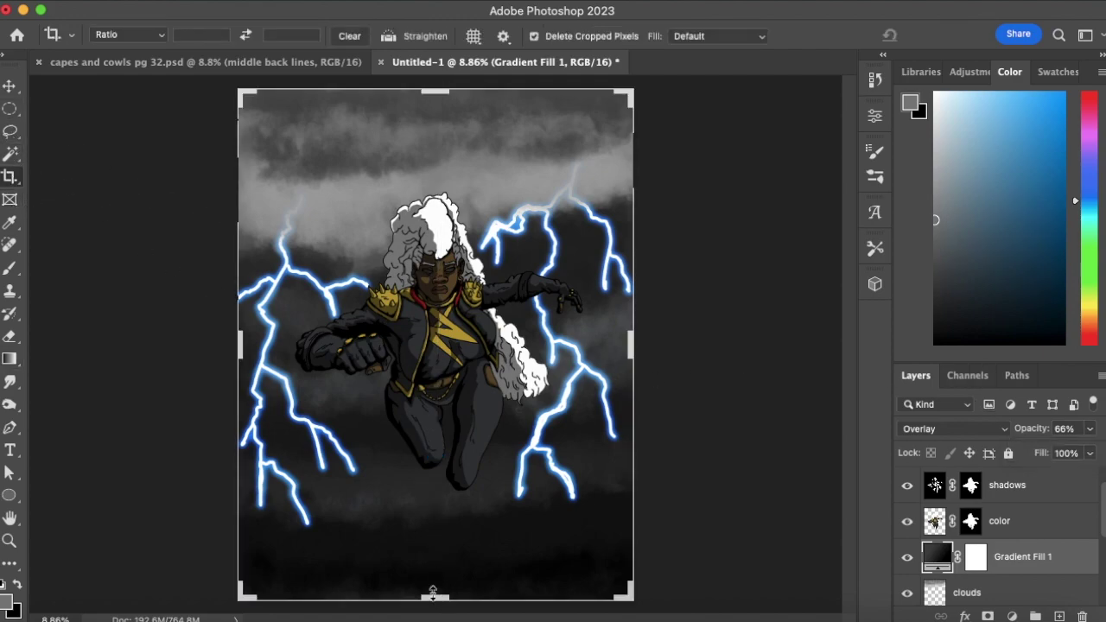
{"action": "left_click_drag", "start_coordinate": [435, 596], "coordinate": [435, 594]}
{"action": "left_click", "coordinate": [948, 36]}
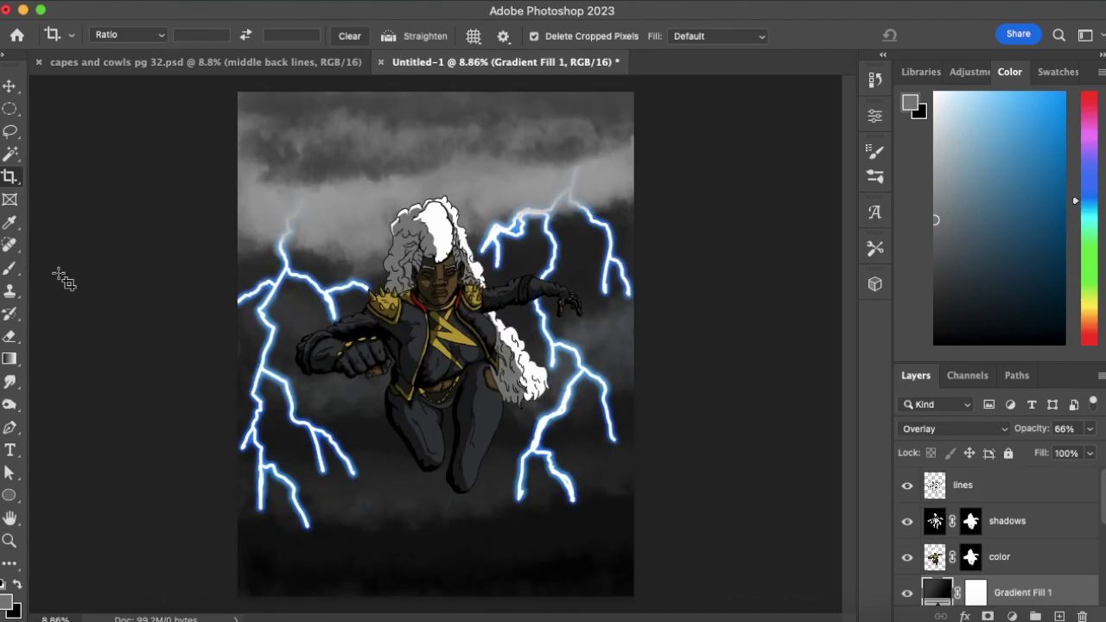
Return to the Brush tool and select the lines layer
{"action": "left_click", "coordinate": [10, 269]}
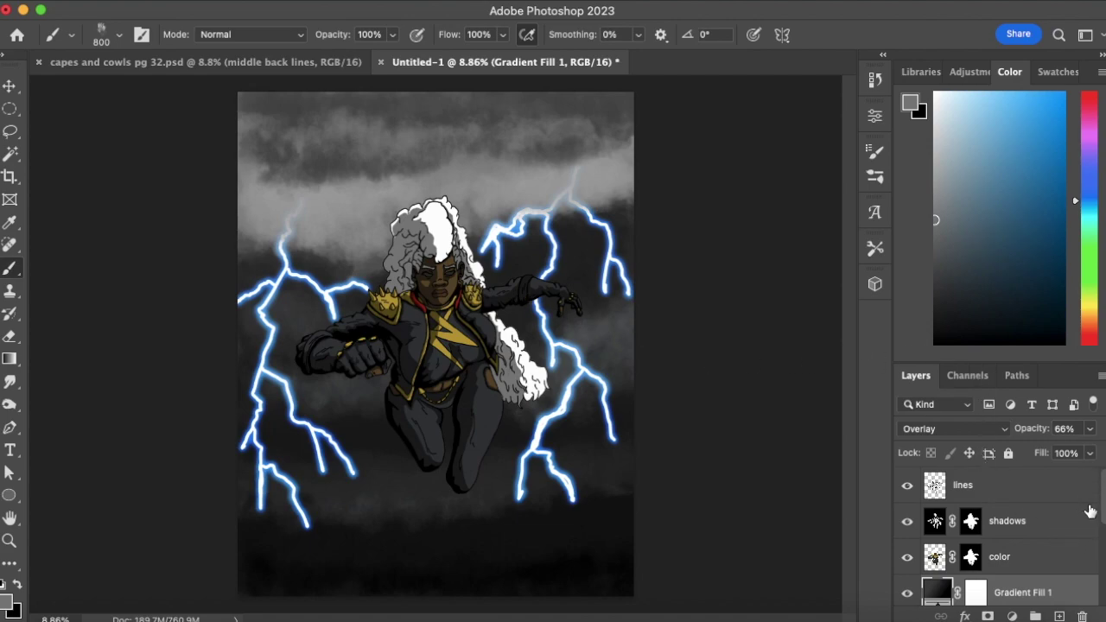
{"action": "scroll", "coordinate": [1095, 516], "scroll_direction": "down", "scroll_amount": 2}
{"action": "scroll", "coordinate": [1096, 510], "scroll_direction": "up", "scroll_amount": 2}
{"action": "left_click", "coordinate": [1002, 491]}
Add a new layer above lines named 'eye glow'
{"action": "left_click", "coordinate": [1059, 616]}
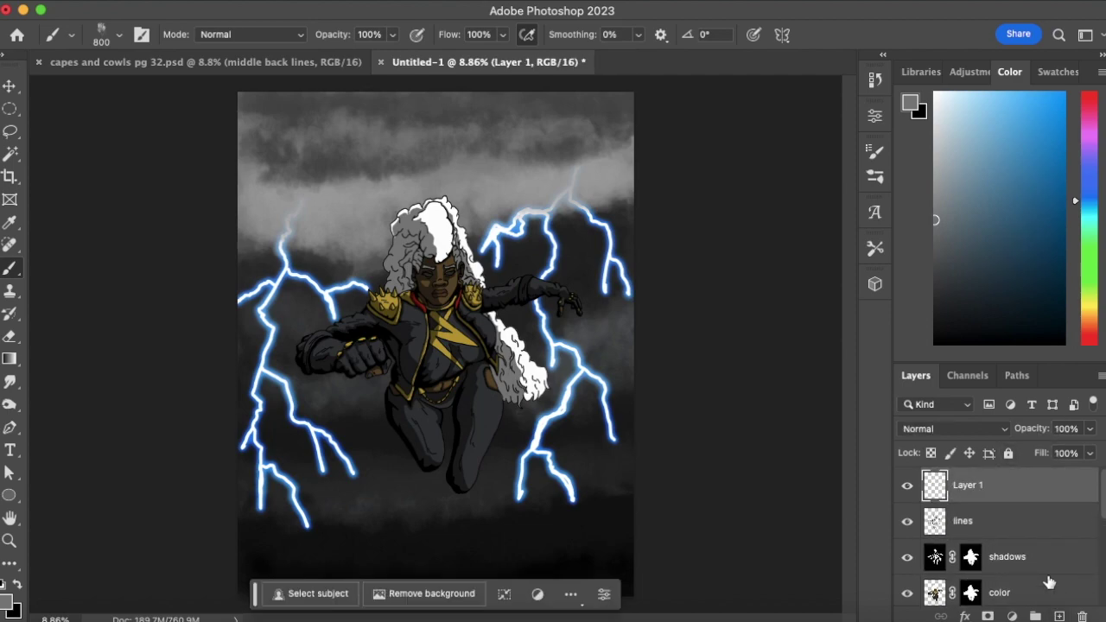
{"action": "double_click", "coordinate": [968, 486]}
{"action": "type", "text": "eye glow"}
{"action": "key", "text": "Return"}
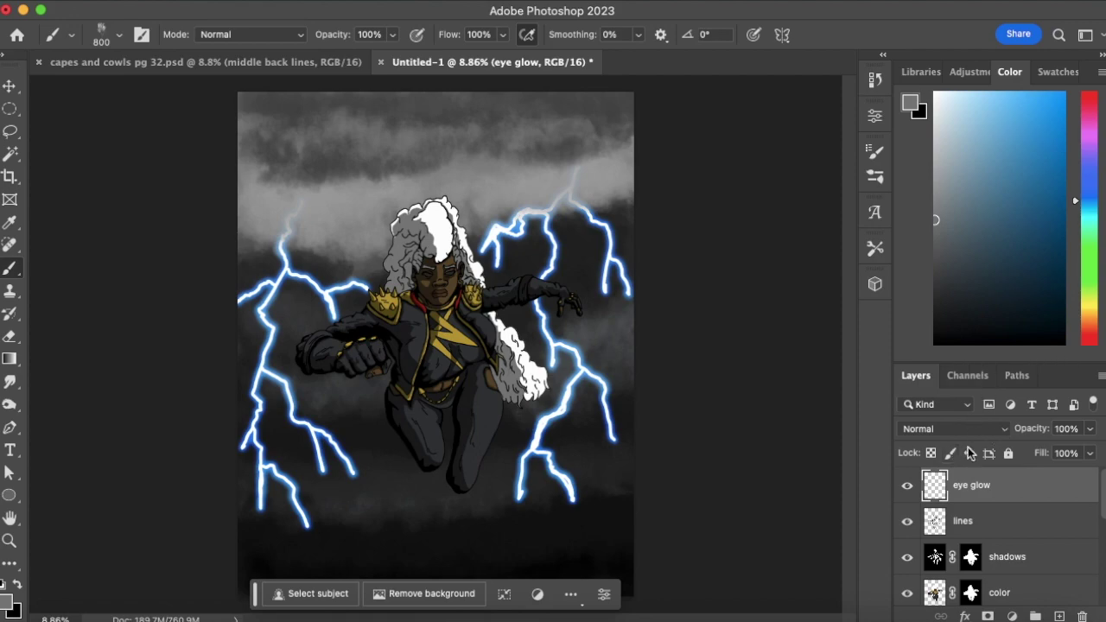
Give eye glow Inner Glow and Outer Glow effects and set the foreground colour to white
{"action": "left_click", "coordinate": [965, 616]}
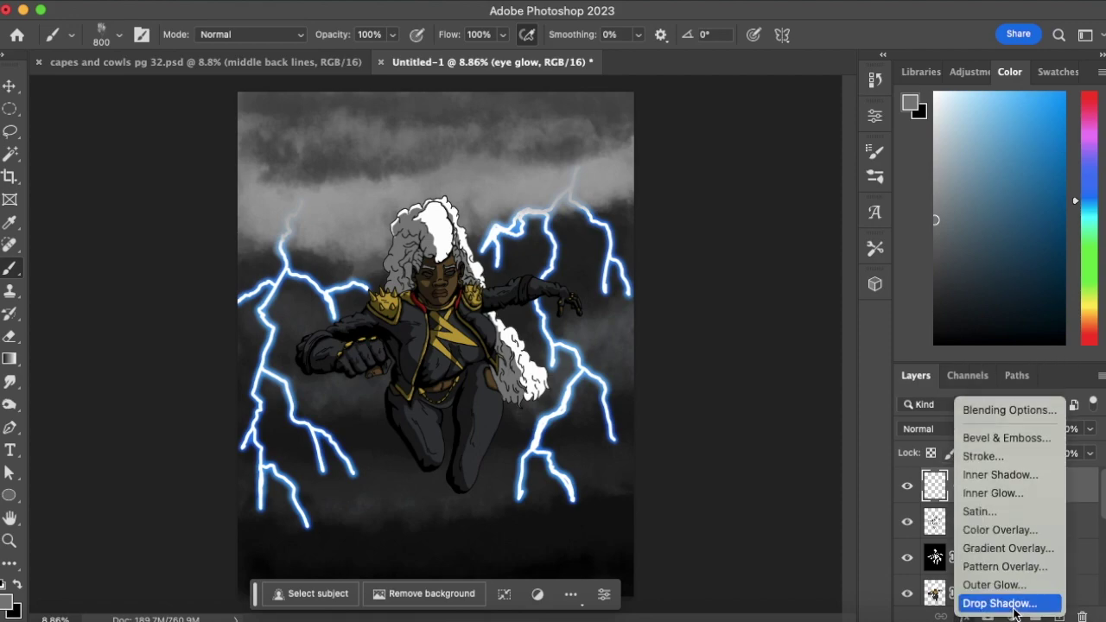
{"action": "left_click", "coordinate": [1024, 445]}
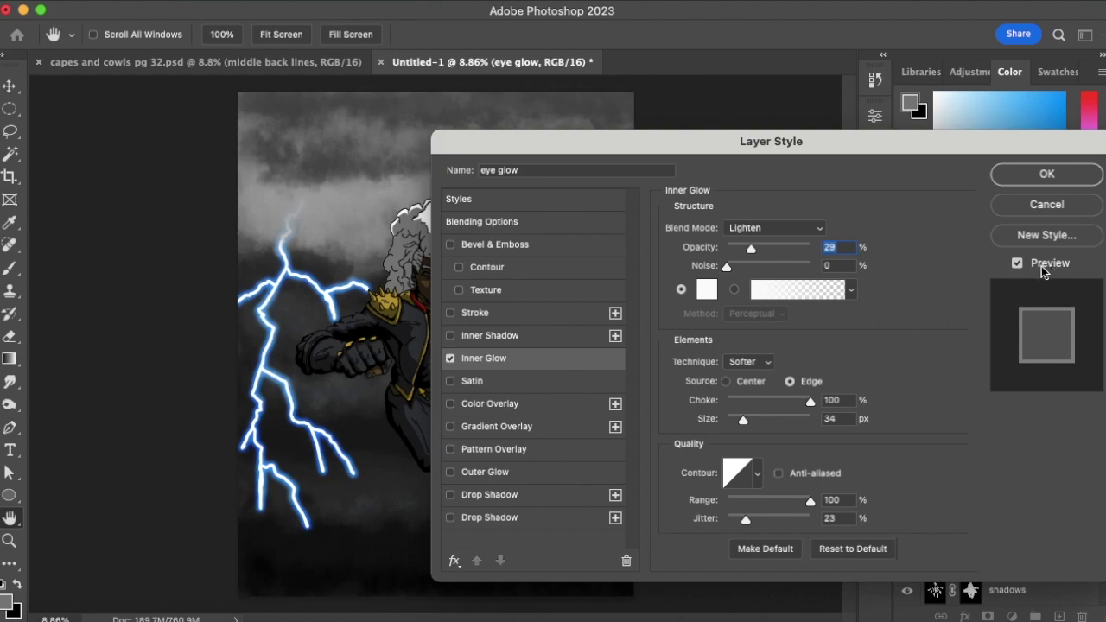
{"action": "left_click", "coordinate": [1045, 175]}
{"action": "left_click", "coordinate": [965, 616]}
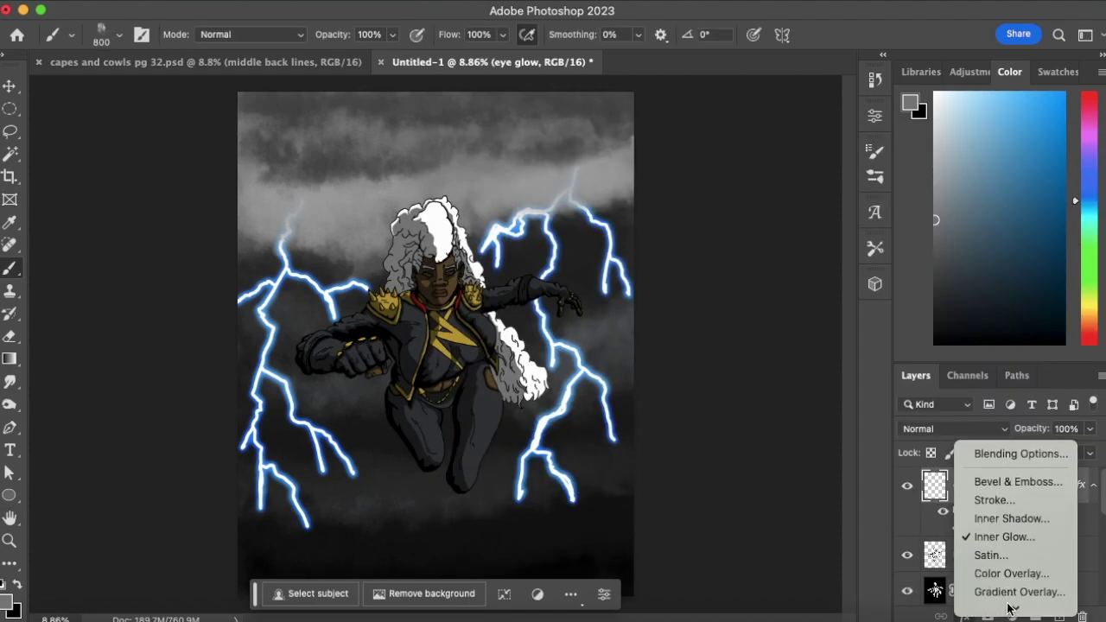
{"action": "left_click", "coordinate": [1007, 585]}
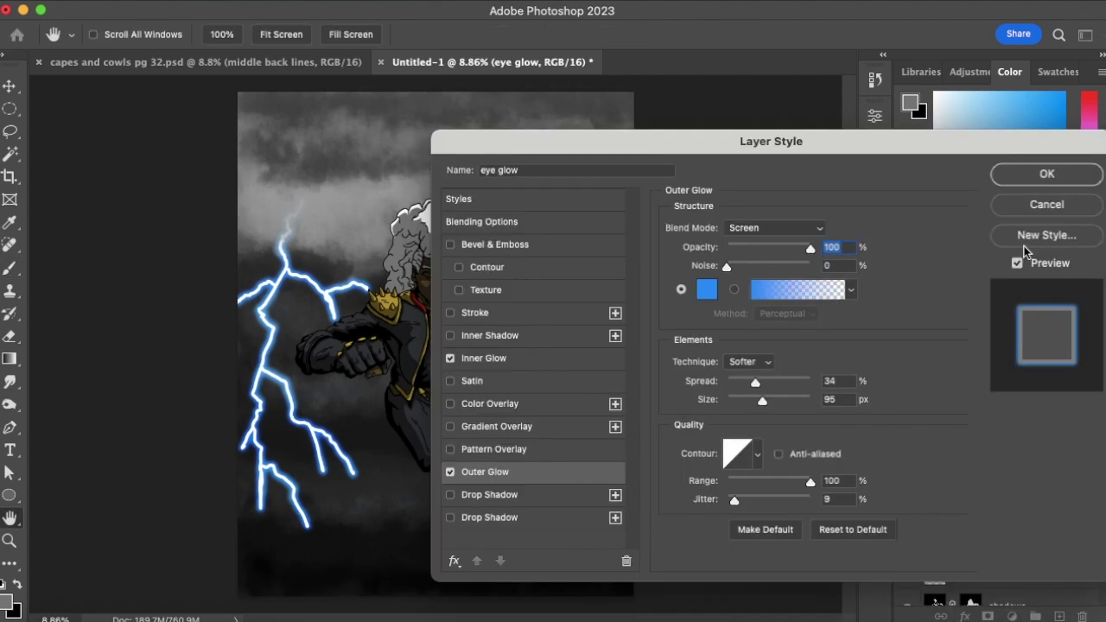
{"action": "left_click", "coordinate": [1043, 176]}
{"action": "left_click", "coordinate": [936, 93]}
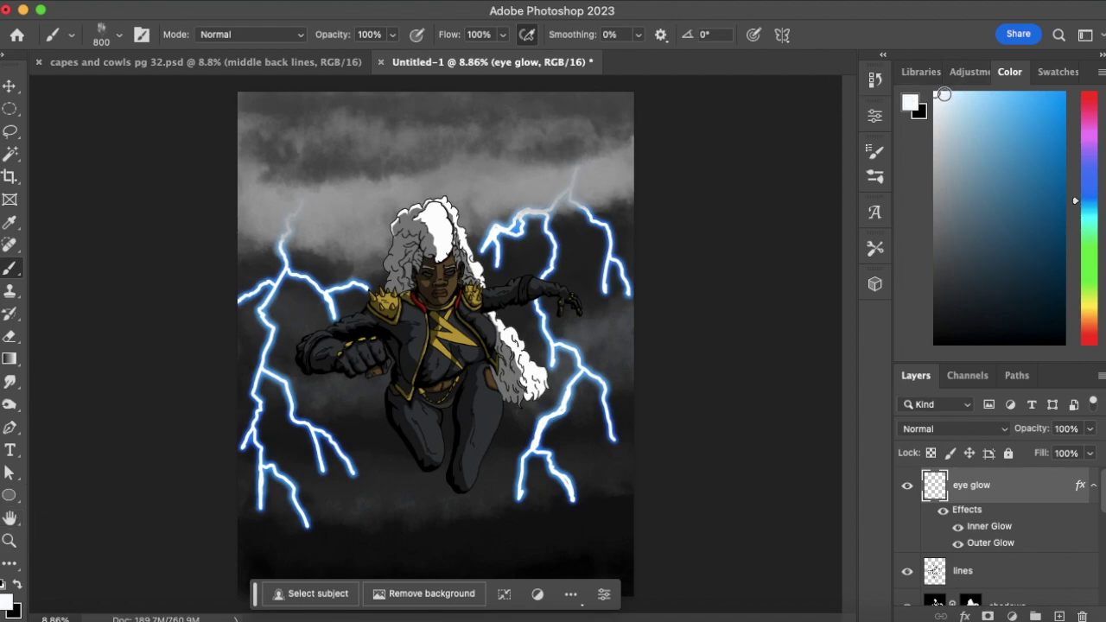
{"action": "left_click", "coordinate": [10, 541]}
Zoom into the face and set up a tiny hard round brush
{"action": "left_click_drag", "start_coordinate": [474, 288], "coordinate": [519, 259]}
{"action": "left_click", "coordinate": [10, 268]}
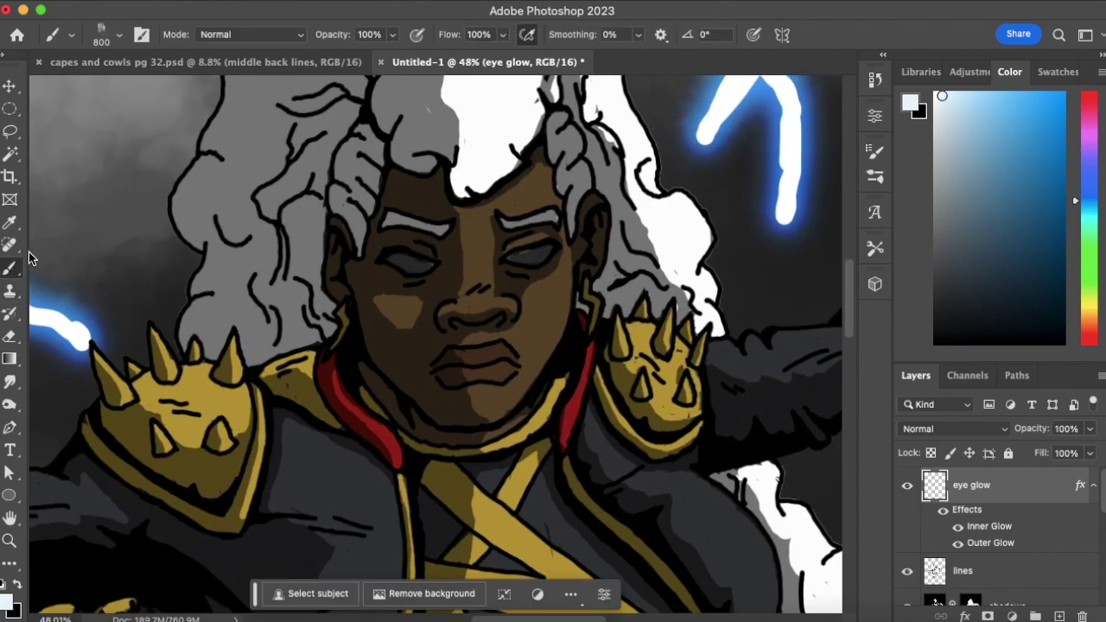
{"action": "left_click", "coordinate": [118, 34]}
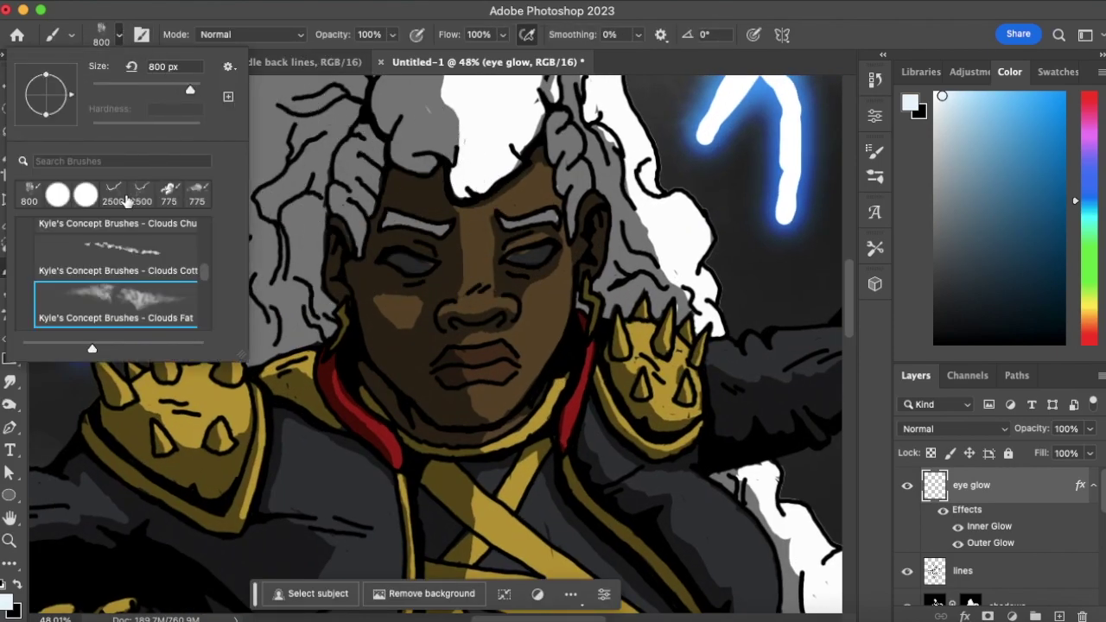
{"action": "left_click", "coordinate": [87, 195]}
{"action": "scroll", "coordinate": [204, 231], "scroll_direction": "up", "scroll_amount": 2}
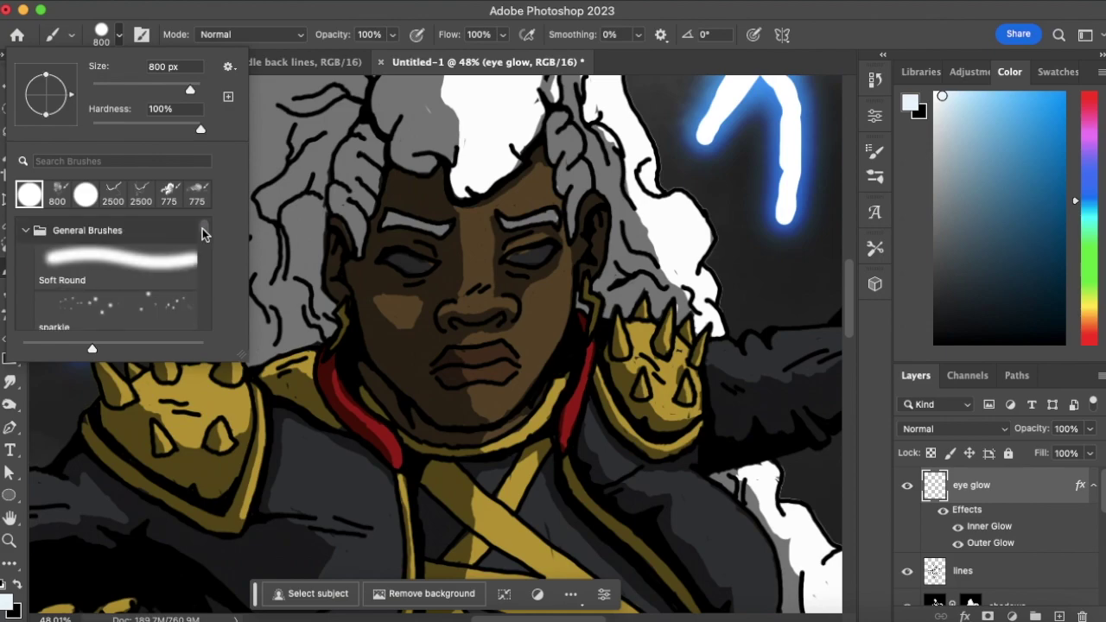
{"action": "scroll", "coordinate": [204, 232], "scroll_direction": "down", "scroll_amount": 2}
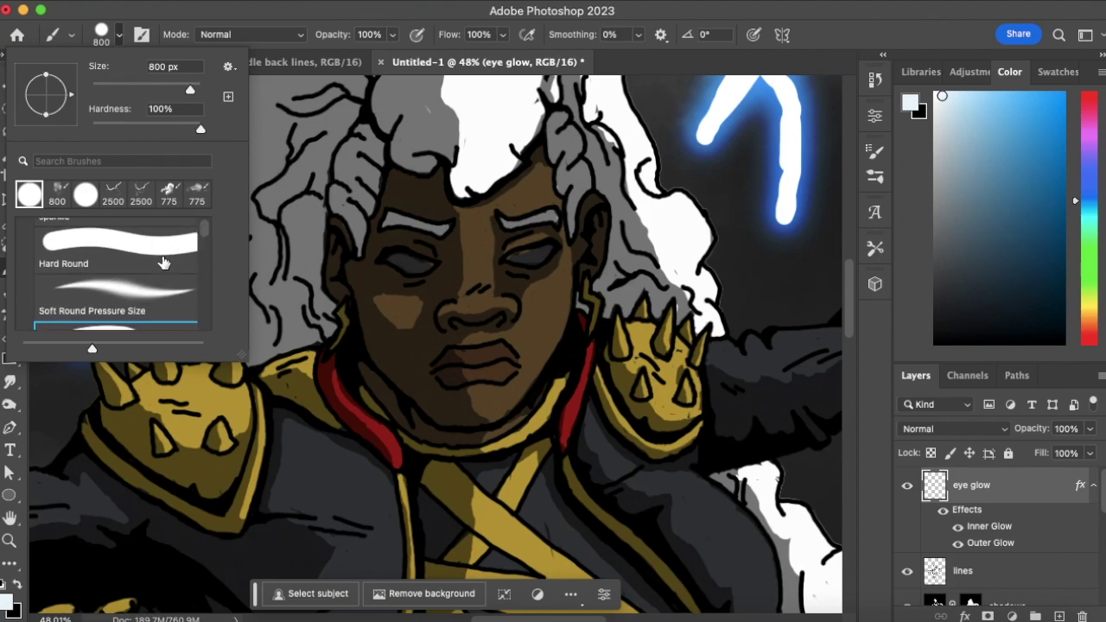
{"action": "key", "text": "Escape"}
{"action": "key", "text": "bracketleft"}
{"action": "key", "text": "bracketleft"}
{"action": "key", "text": "bracketleft"}
{"action": "key", "text": "bracketleft"}
{"action": "key", "text": "bracketleft"}
{"action": "key", "text": "bracketleft"}
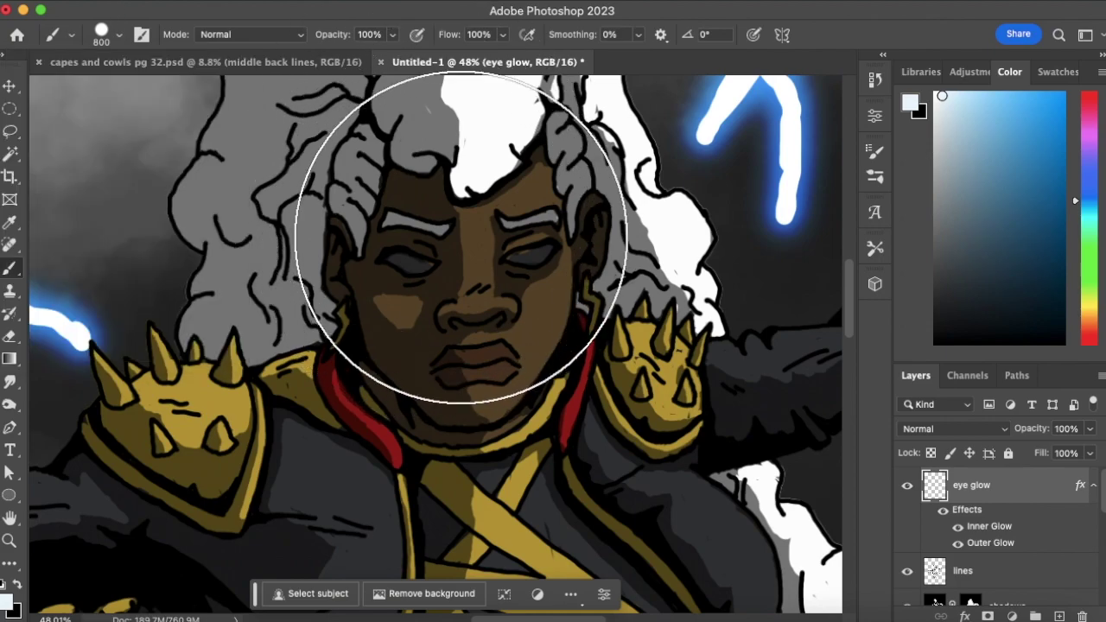
{"action": "key", "text": "bracketleft"}
{"action": "key", "text": "bracketleft"}
{"action": "key", "text": "bracketleft"}
{"action": "key", "text": "bracketleft"}
{"action": "key", "text": "bracketleft"}
{"action": "key", "text": "bracketleft"}
{"action": "key", "text": "bracketleft"}
{"action": "key", "text": "bracketleft"}
{"action": "key", "text": "bracketleft"}
{"action": "key", "text": "bracketleft"}
{"action": "key", "text": "bracketleft"}
{"action": "key", "text": "bracketleft"}
{"action": "key", "text": "bracketleft"}
{"action": "key", "text": "bracketleft"}
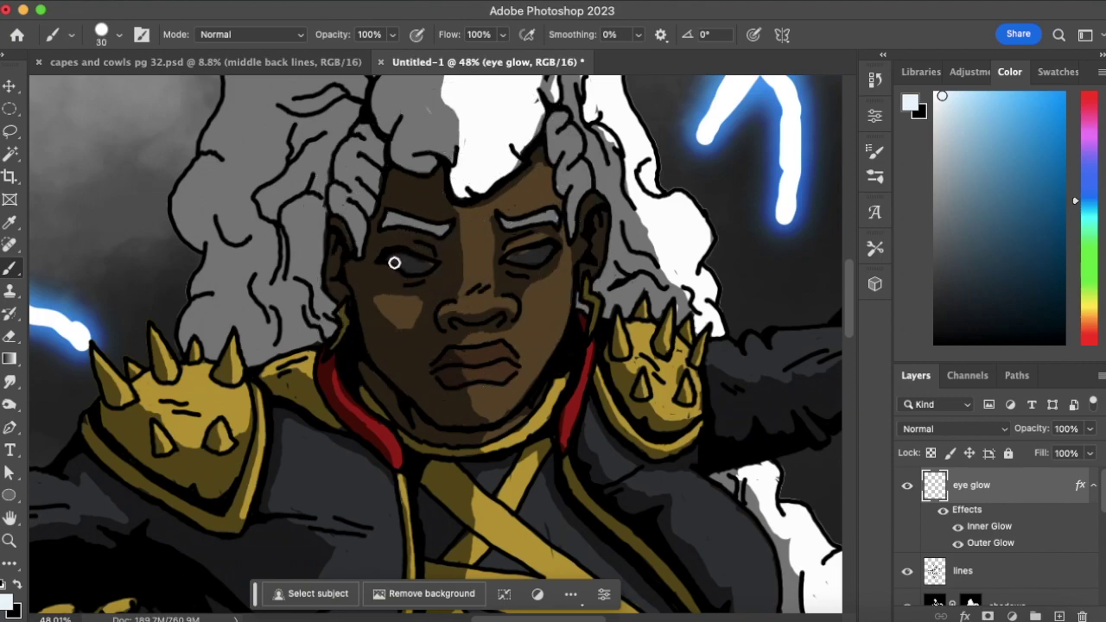
Paint glowing white-blue over both eyes, then zoom back out
{"action": "mouse_move", "coordinate": [408, 267]}
{"action": "left_mouse_down"}
{"action": "mouse_move", "coordinate": [380, 257]}
{"action": "mouse_move", "coordinate": [443, 268]}
{"action": "mouse_move", "coordinate": [432, 265]}
{"action": "left_mouse_up"}
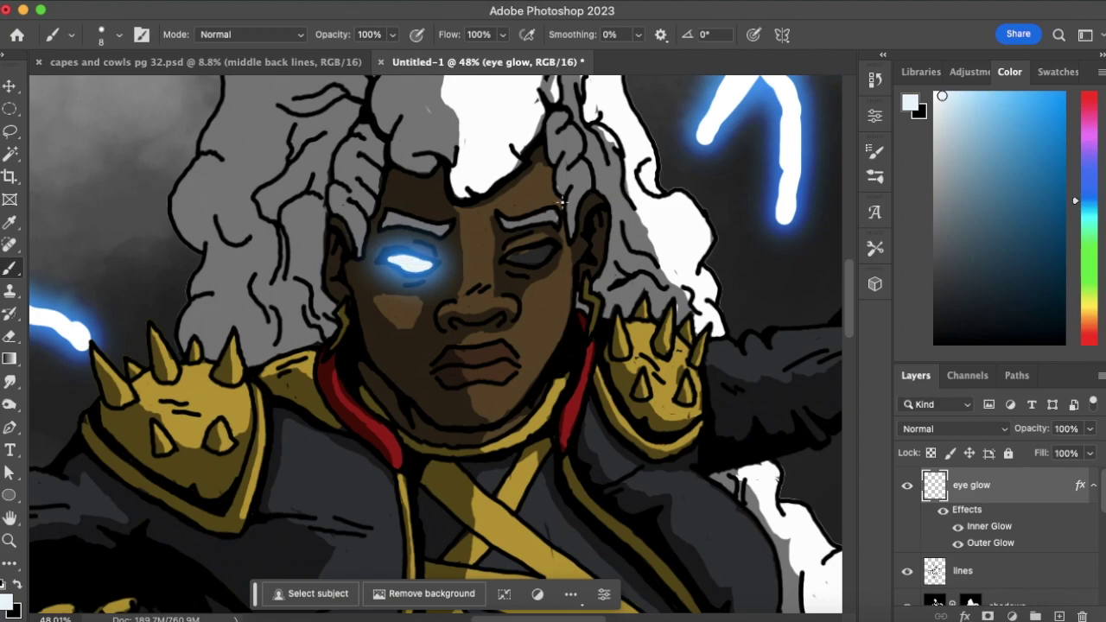
{"action": "left_click", "coordinate": [513, 258]}
{"action": "mouse_move", "coordinate": [512, 257]}
{"action": "left_mouse_down"}
{"action": "mouse_move", "coordinate": [553, 249]}
{"action": "mouse_move", "coordinate": [536, 263]}
{"action": "left_mouse_up"}
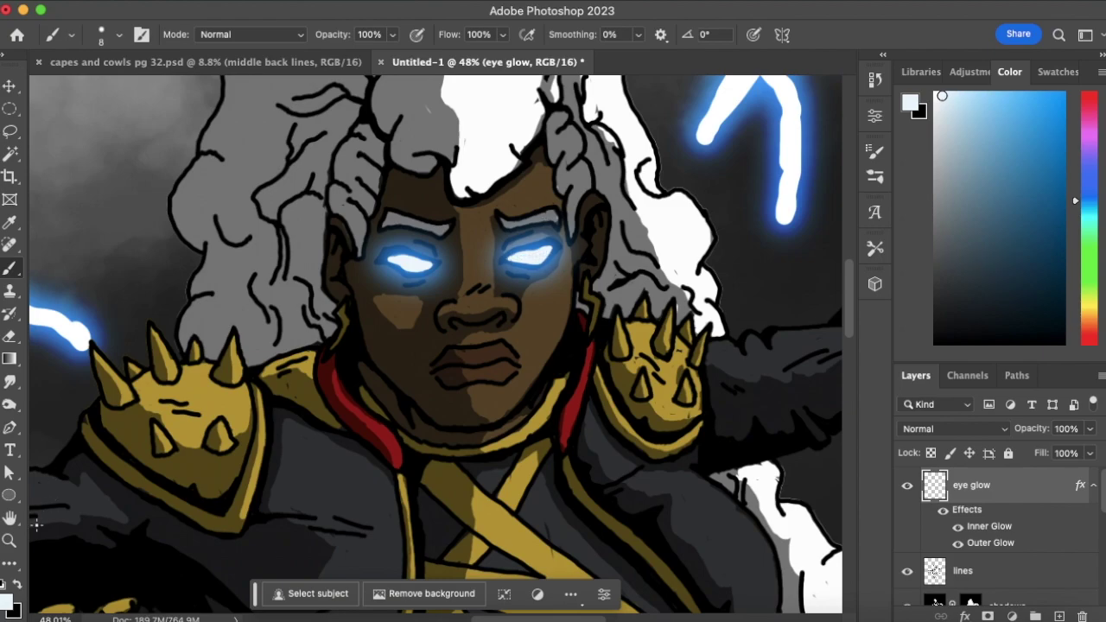
{"action": "key", "text": "z"}
{"action": "left_click_drag", "start_coordinate": [415, 363], "coordinate": [334, 380]}
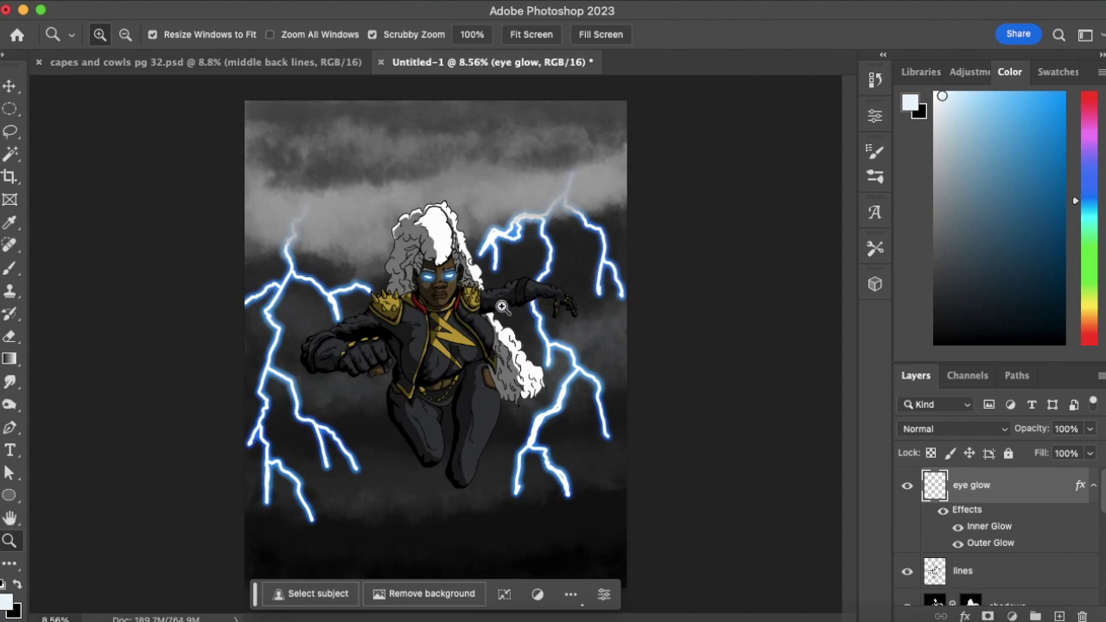
Tighten the eye glow's Outer Glow to 24% spread and 62 px size
{"action": "left_click_drag", "start_coordinate": [501, 306], "coordinate": [521, 304]}
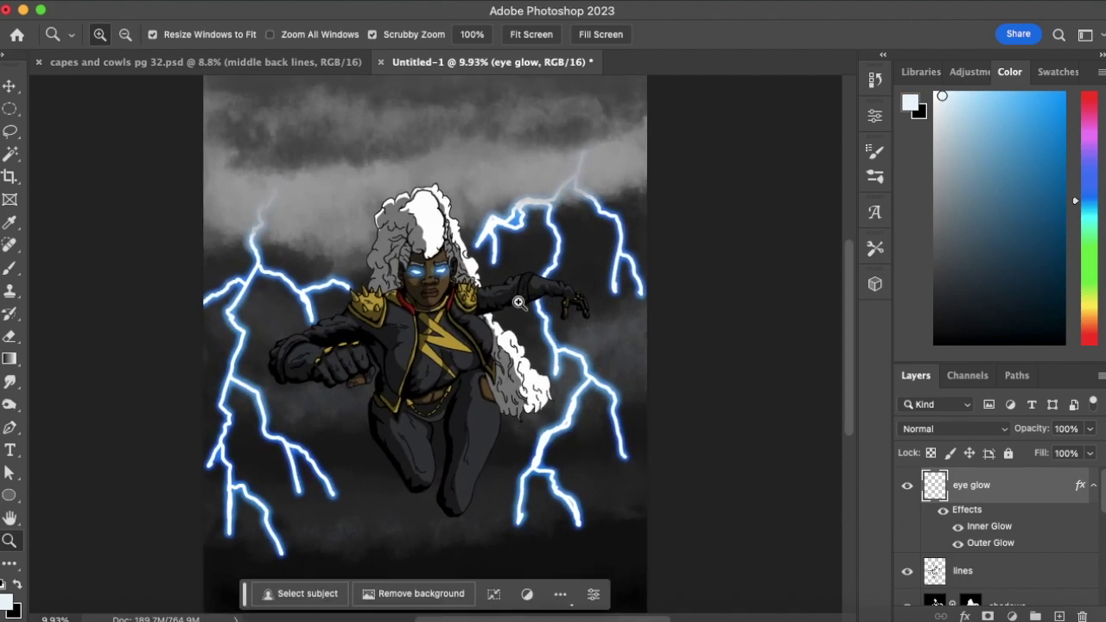
{"action": "double_click", "coordinate": [1002, 543]}
{"action": "left_click_drag", "start_coordinate": [812, 144], "coordinate": [874, 152]}
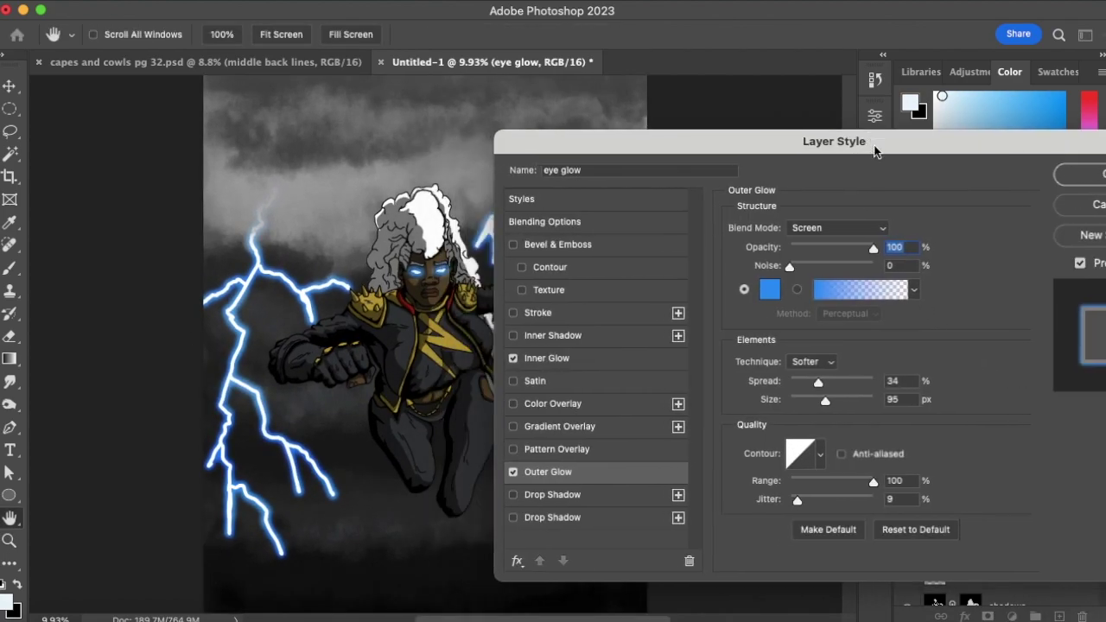
{"action": "left_click_drag", "start_coordinate": [826, 404], "coordinate": [817, 383]}
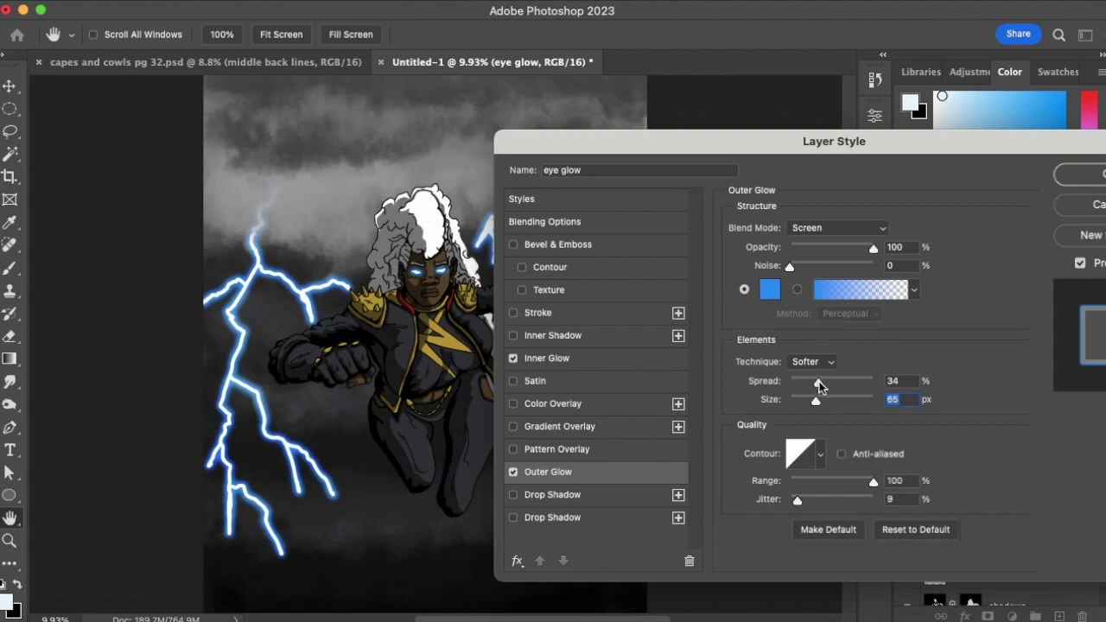
{"action": "left_click_drag", "start_coordinate": [809, 386], "coordinate": [808, 387]}
{"action": "left_click", "coordinate": [811, 387]}
{"action": "left_click_drag", "start_coordinate": [815, 402], "coordinate": [810, 402]}
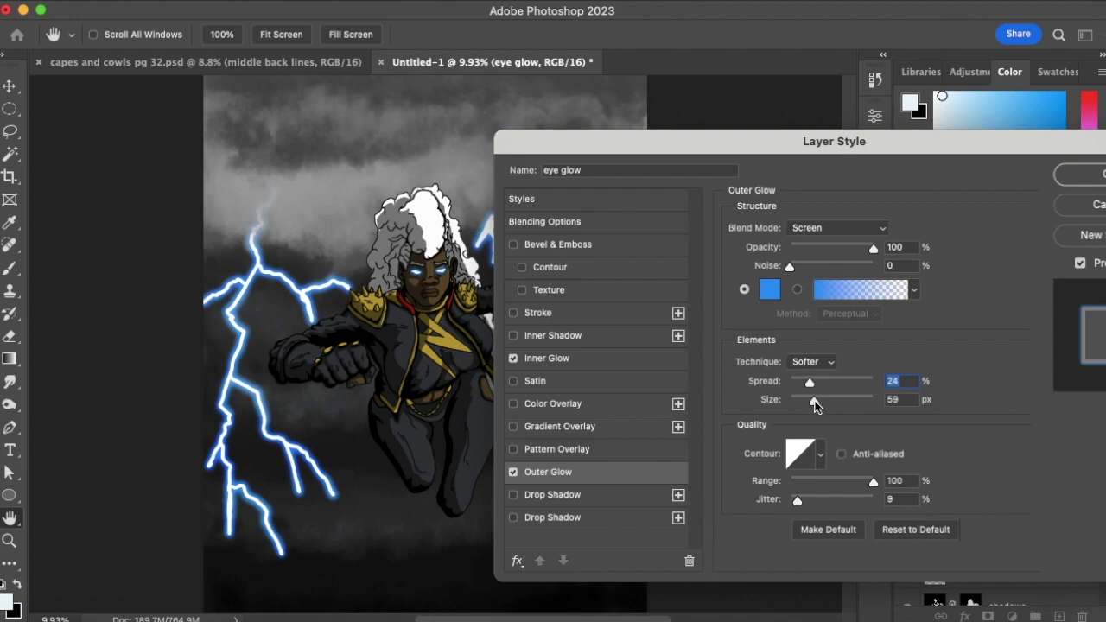
{"action": "left_click_drag", "start_coordinate": [816, 404], "coordinate": [811, 398]}
{"action": "left_click", "coordinate": [1077, 175]}
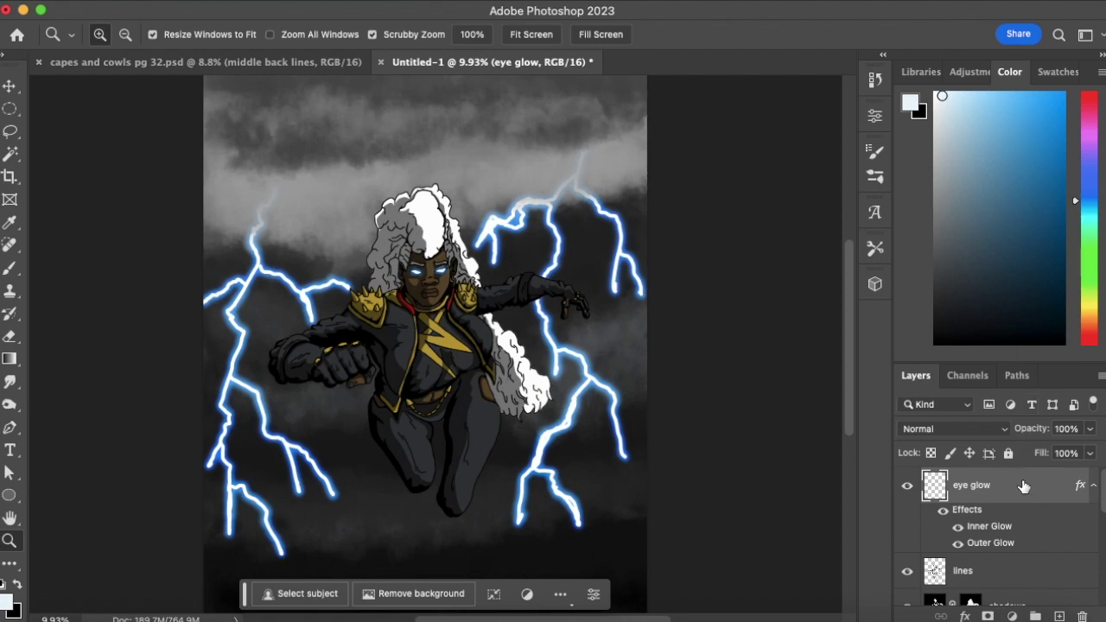
Open a Stroke layer style for the lines layer
{"action": "left_click", "coordinate": [986, 567]}
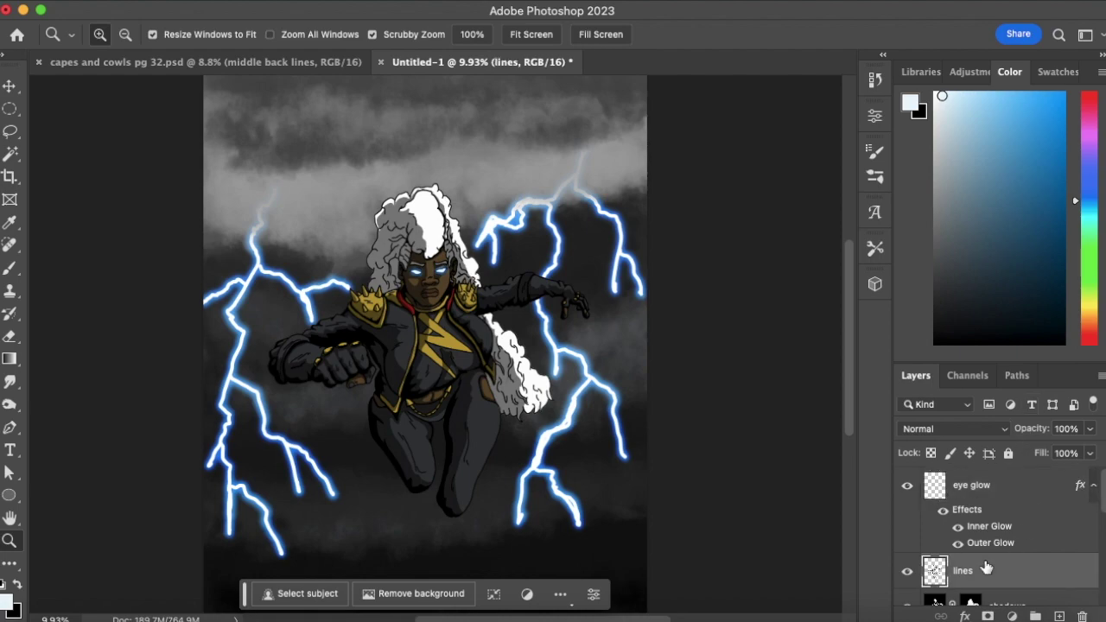
{"action": "left_click", "coordinate": [966, 615]}
{"action": "left_click", "coordinate": [994, 519]}
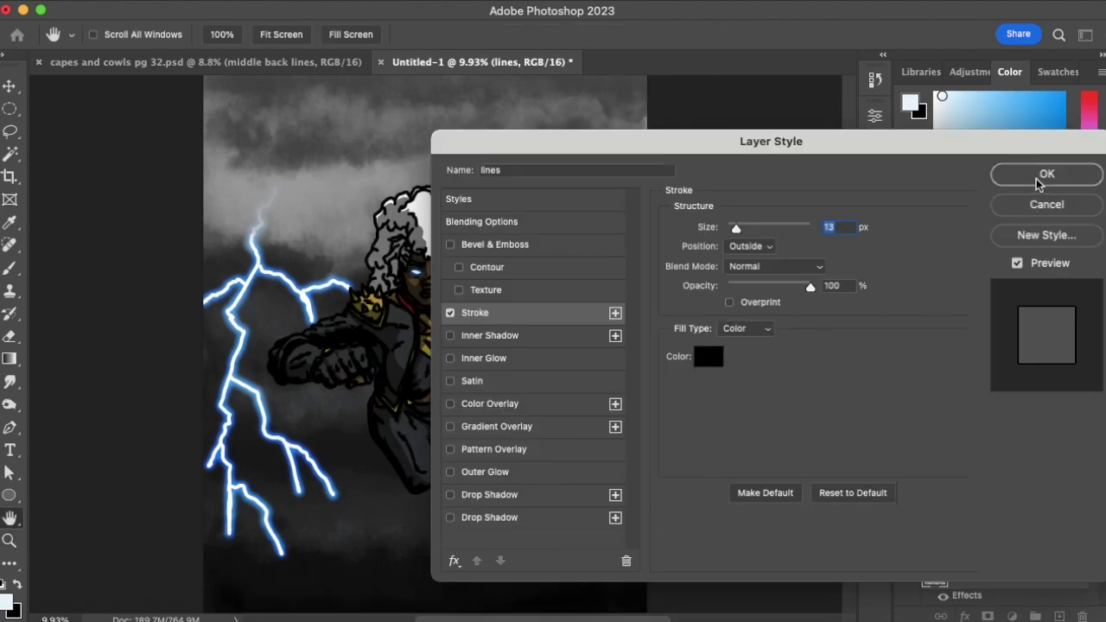
Cancel the Stroke effect and load the heroine's silhouette as a selection
{"action": "left_click", "coordinate": [1034, 202]}
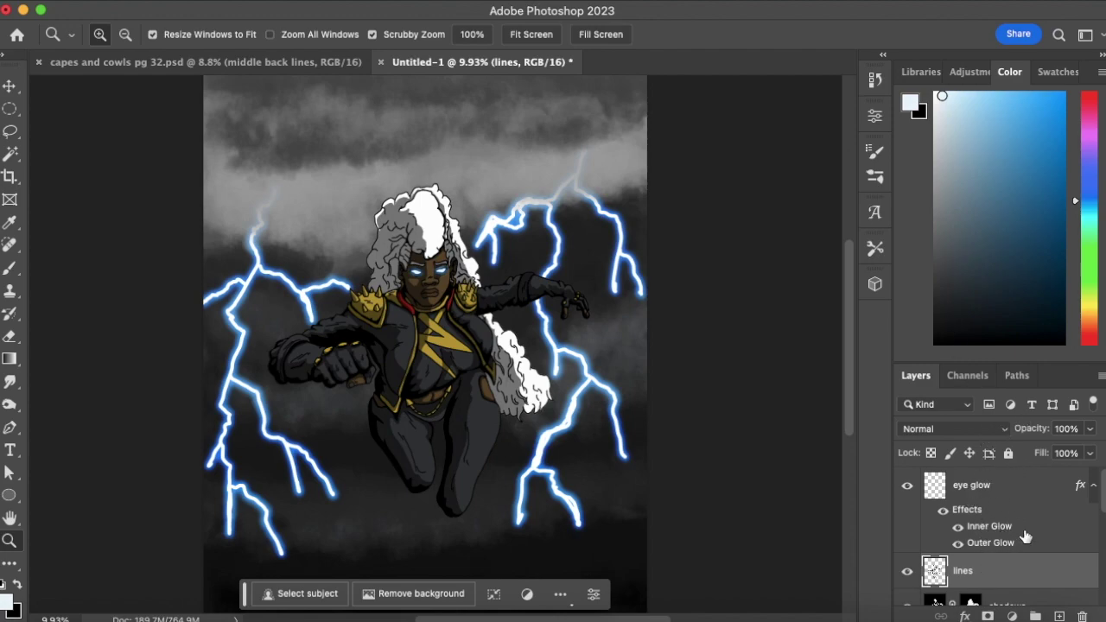
{"action": "left_click_drag", "start_coordinate": [1103, 501], "coordinate": [1099, 523]}
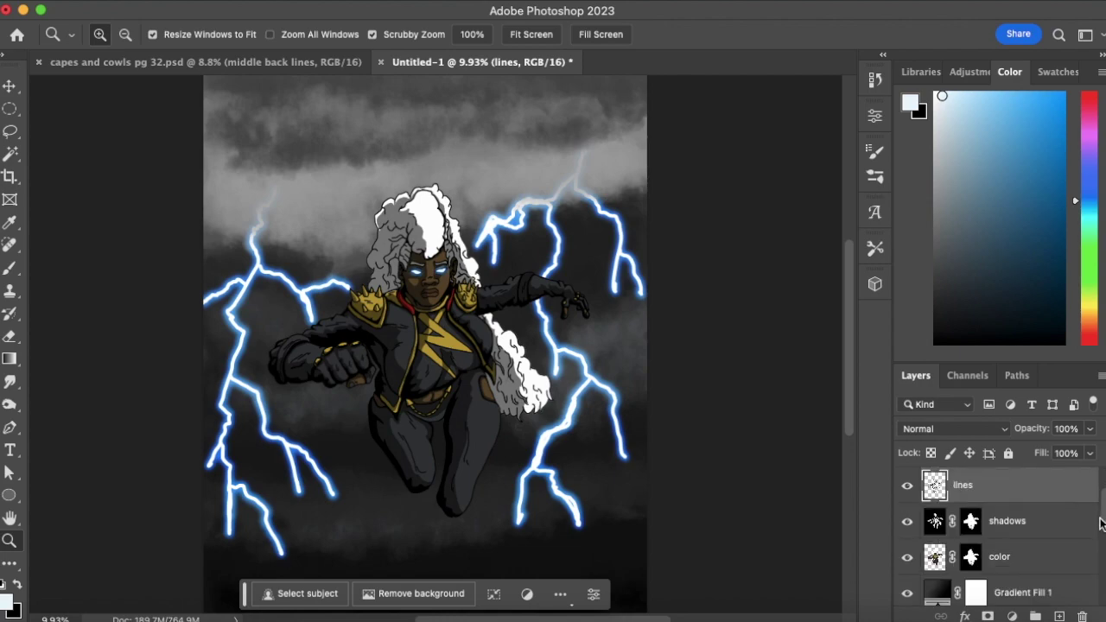
{"action": "left_click", "coordinate": [971, 523], "text": "super"}
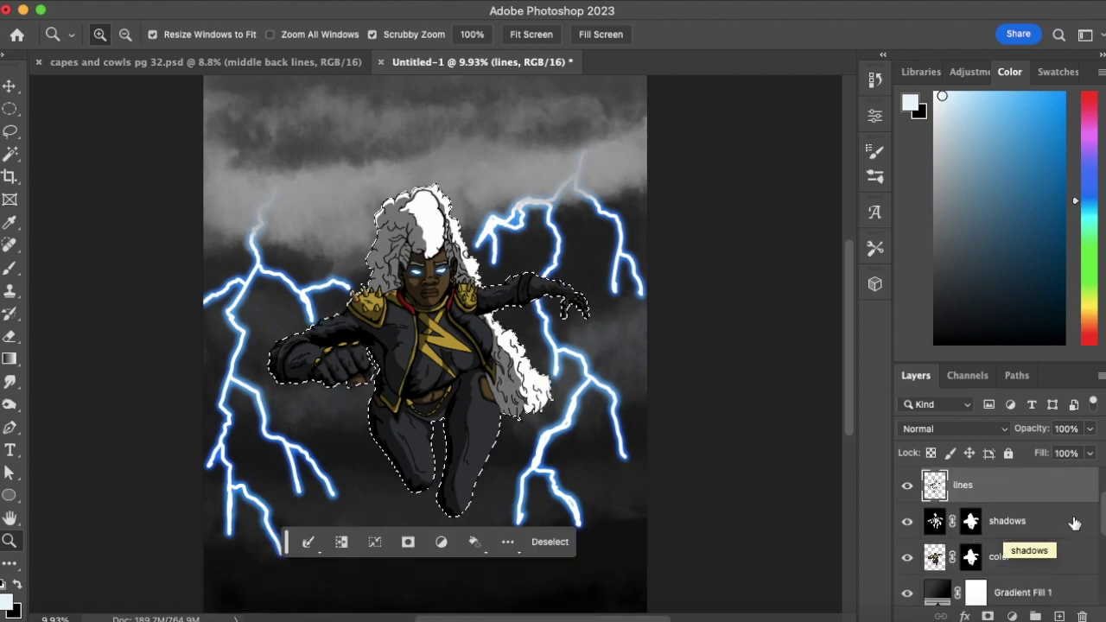
Add a new empty layer named 'outline' above the Gradient Fill 1 layer
{"action": "scroll", "coordinate": [1097, 546], "scroll_direction": "down", "scroll_amount": 3}
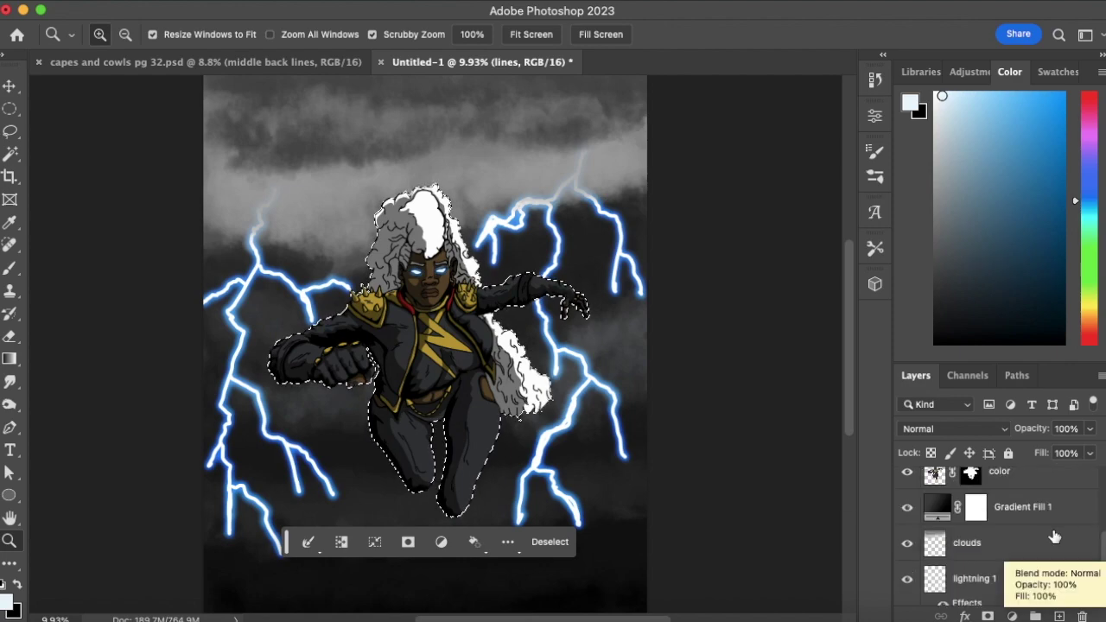
{"action": "left_click", "coordinate": [990, 547]}
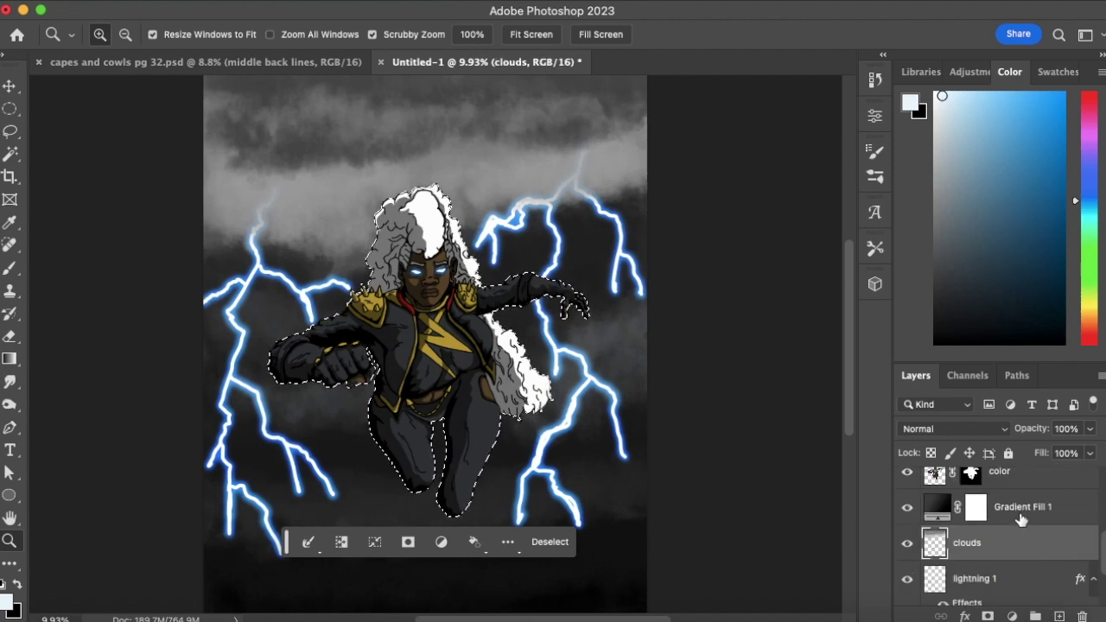
{"action": "left_click", "coordinate": [1022, 518]}
{"action": "left_click", "coordinate": [1058, 615]}
{"action": "double_click", "coordinate": [969, 507]}
{"action": "key", "text": "BackSpace"}
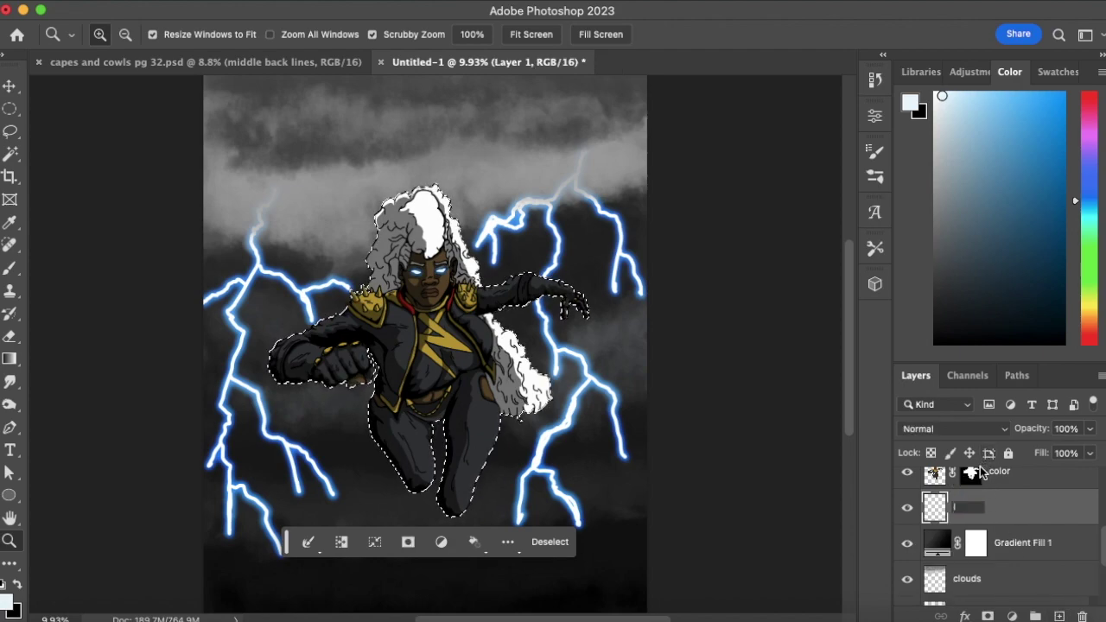
{"action": "type", "text": "outline"}
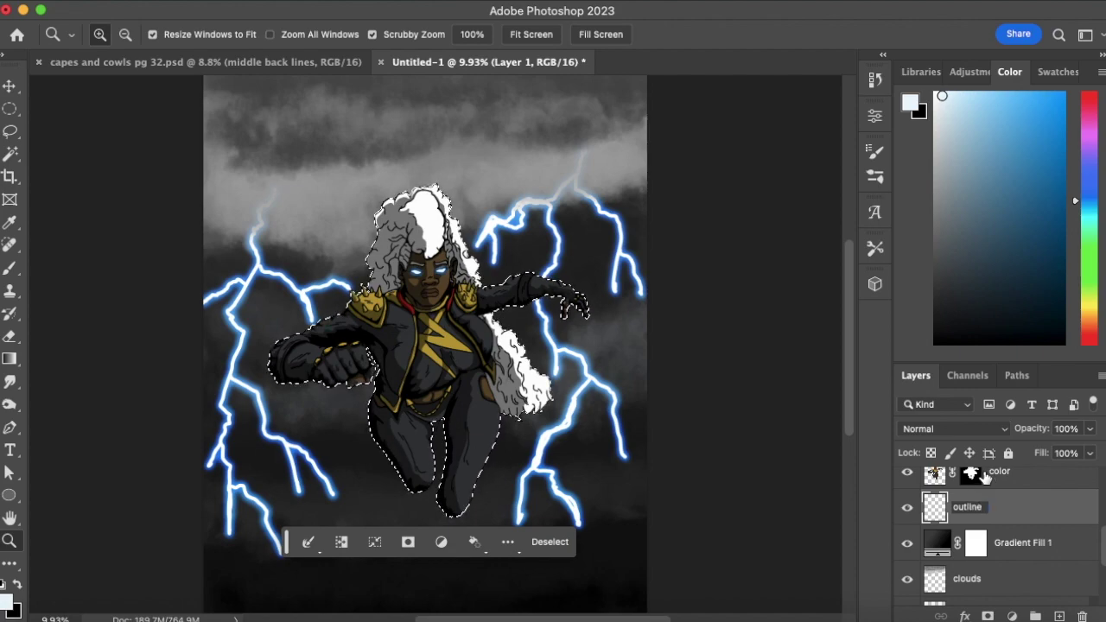
{"action": "key", "text": "Return"}
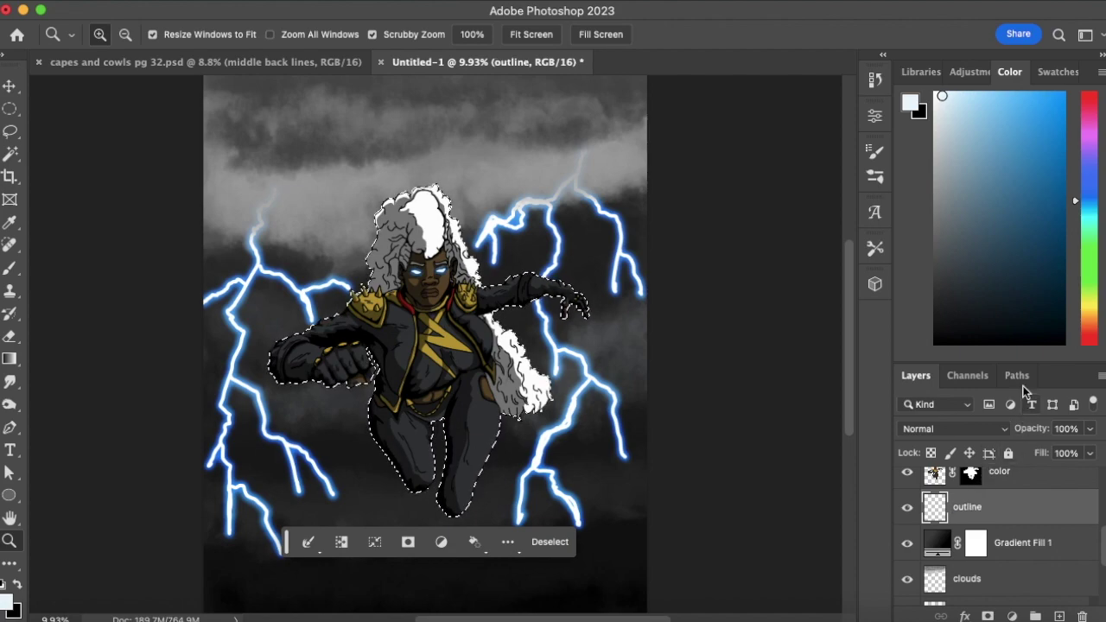
Invert the selection around the figure and choose a very pale blue-white brush colour
{"action": "left_click", "coordinate": [385, 3]}
{"action": "left_click", "coordinate": [399, 57]}
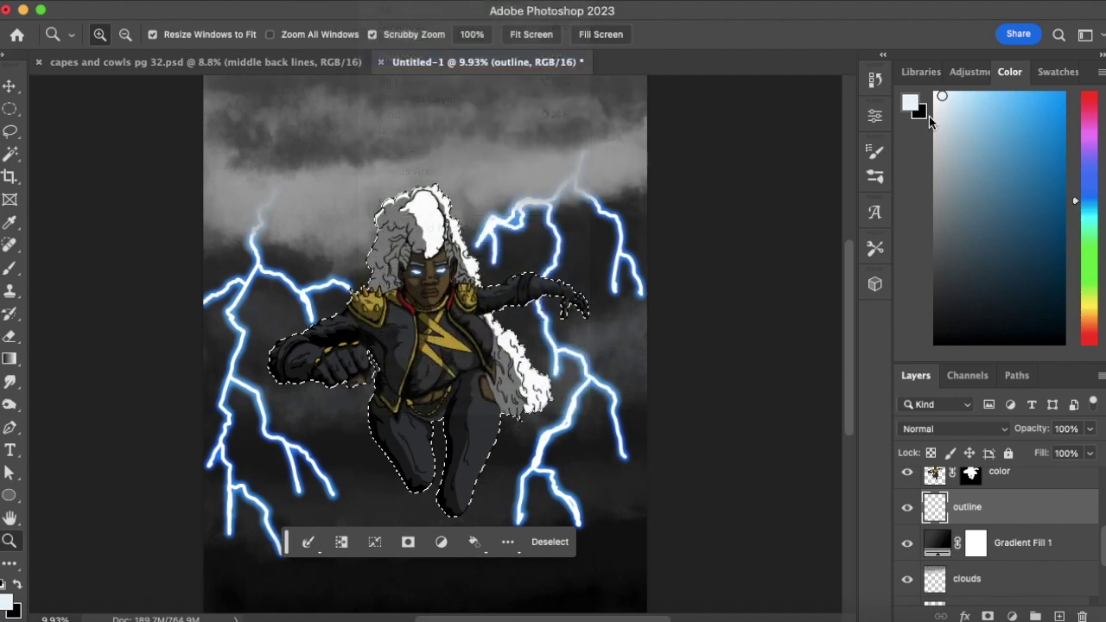
{"action": "left_click", "coordinate": [948, 100]}
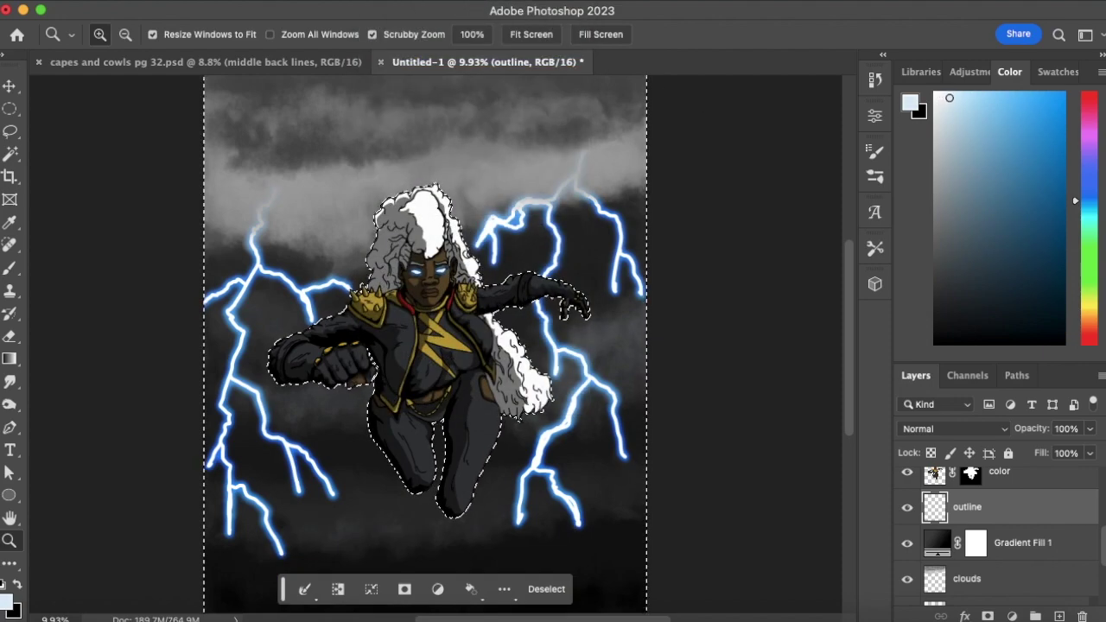
{"action": "key", "text": "b"}
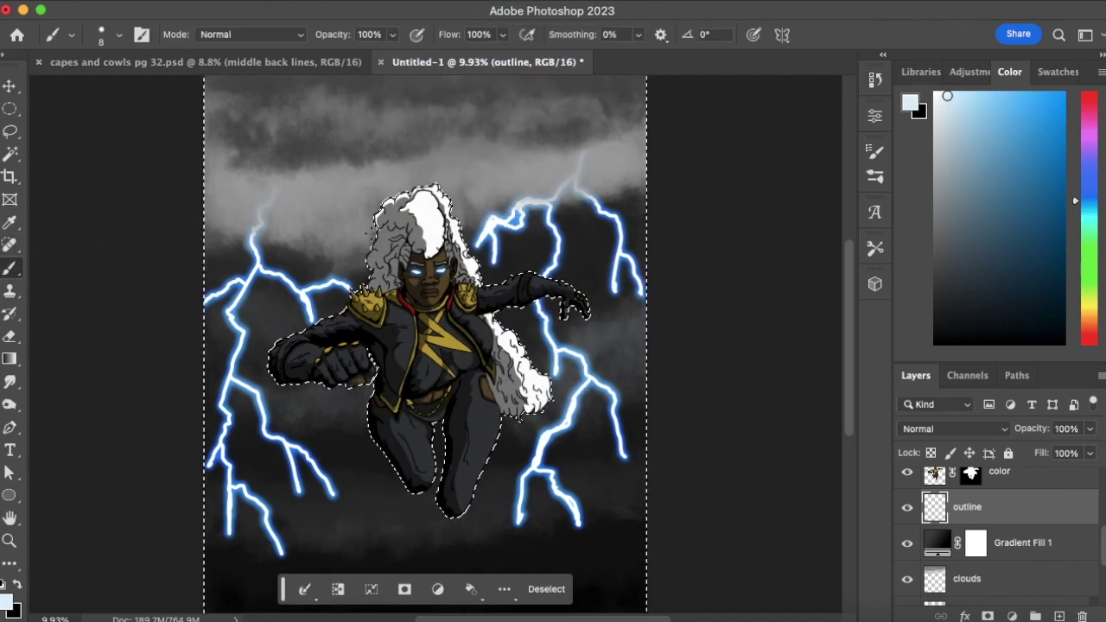
{"action": "key", "text": "bracketright"}
{"action": "key", "text": "bracketright"}
{"action": "key", "text": "bracketright"}
{"action": "key", "text": "bracketright"}
{"action": "key", "text": "bracketright"}
{"action": "key", "text": "bracketright"}
{"action": "key", "text": "bracketright"}
{"action": "key", "text": "bracketright"}
{"action": "key", "text": "bracketright"}
{"action": "key", "text": "bracketright"}
{"action": "key", "text": "bracketright"}
{"action": "key", "text": "bracketright"}
{"action": "key", "text": "bracketright"}
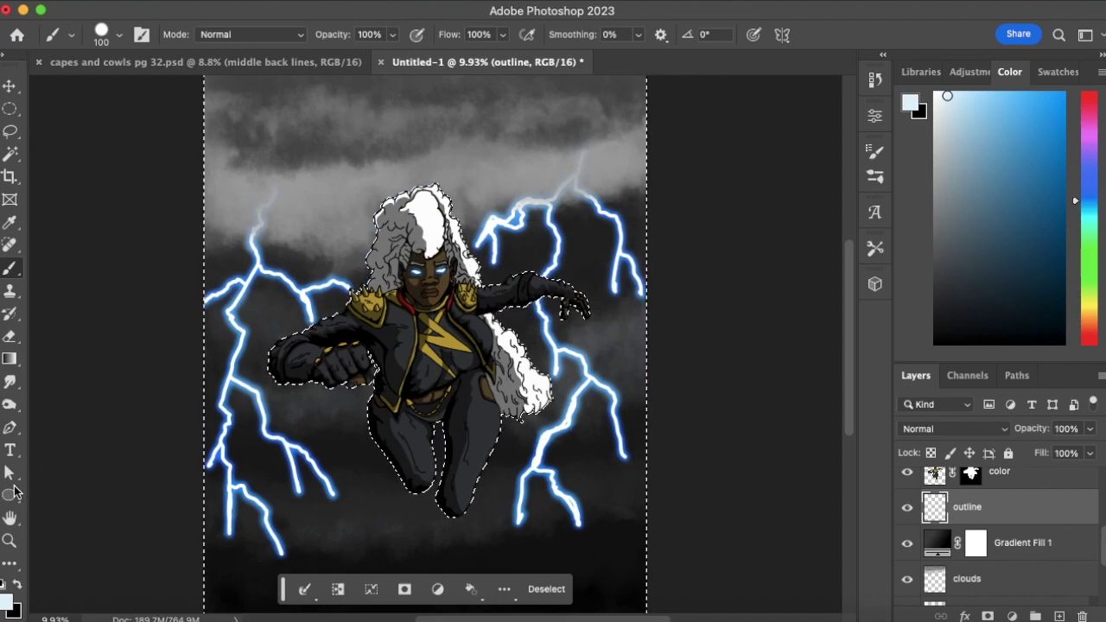
{"action": "key", "text": "z"}
{"action": "left_click", "coordinate": [322, 333]}
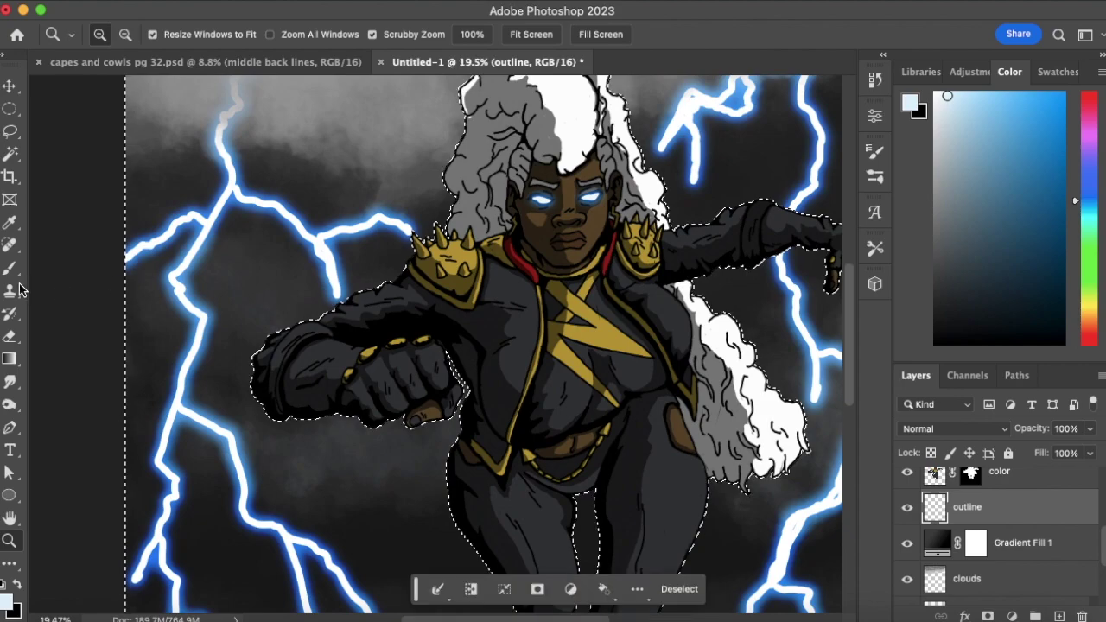
{"action": "key", "text": "b"}
{"action": "left_click_drag", "start_coordinate": [269, 339], "coordinate": [399, 273]}
{"action": "key", "text": "super+z"}
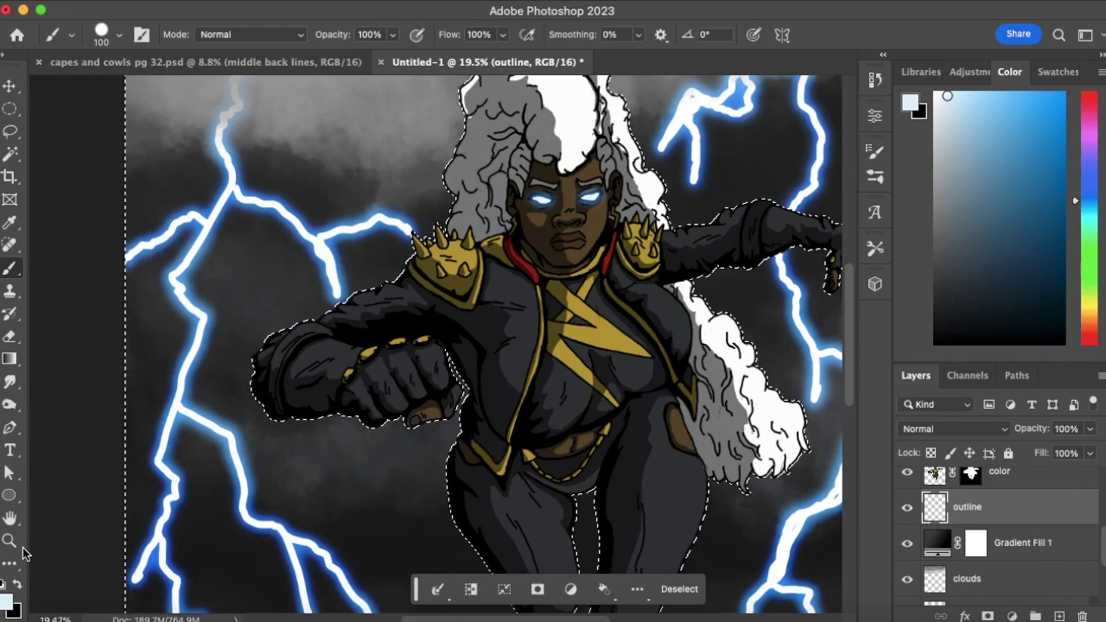
{"action": "key", "text": "z"}
{"action": "scroll", "coordinate": [391, 407], "scroll_direction": "down", "scroll_amount": 5}
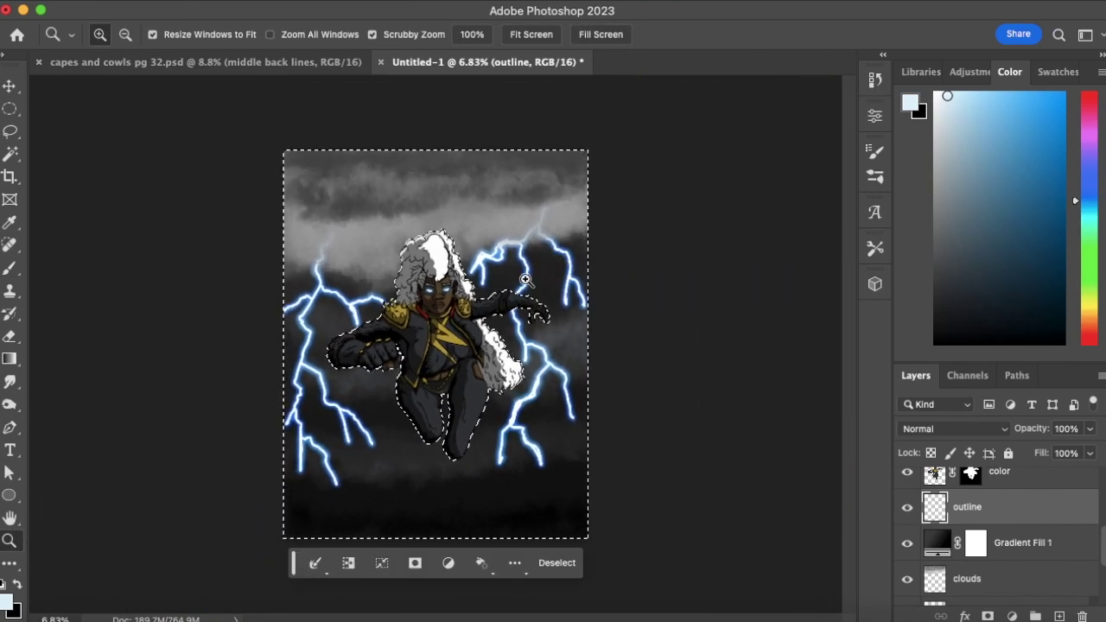
{"action": "scroll", "coordinate": [498, 299], "scroll_direction": "up", "scroll_amount": 5}
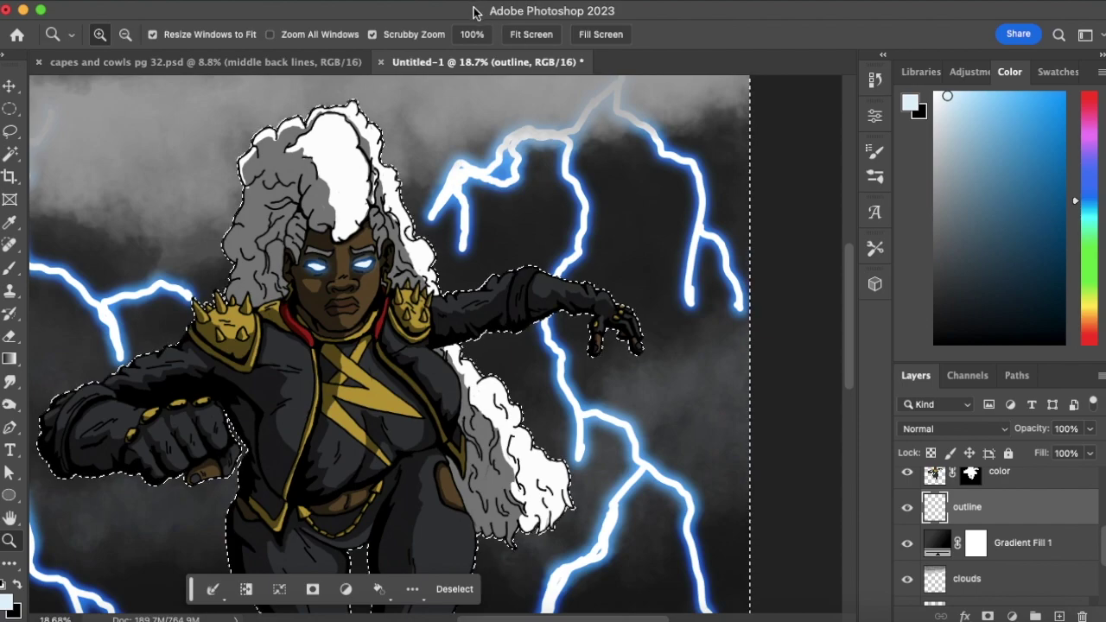
Move the outline layer beneath the lines layer and rename it 'highlights'
{"action": "left_click_drag", "start_coordinate": [1008, 510], "coordinate": [1016, 580]}
{"action": "double_click", "coordinate": [971, 587]}
{"action": "type", "text": "h"}
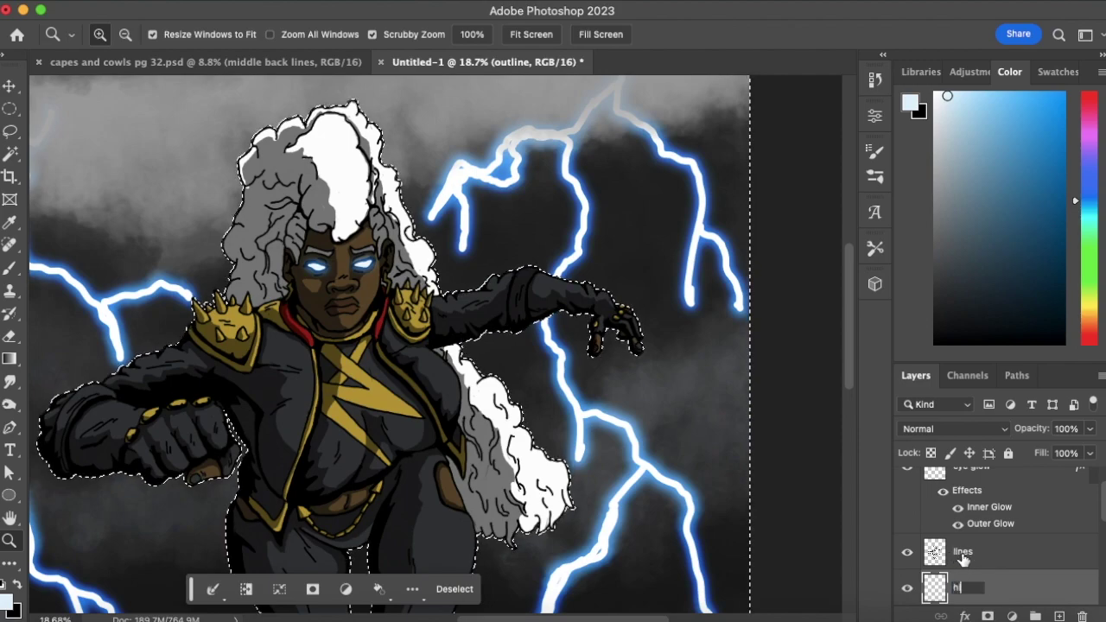
{"action": "type", "text": "ighlighh"}
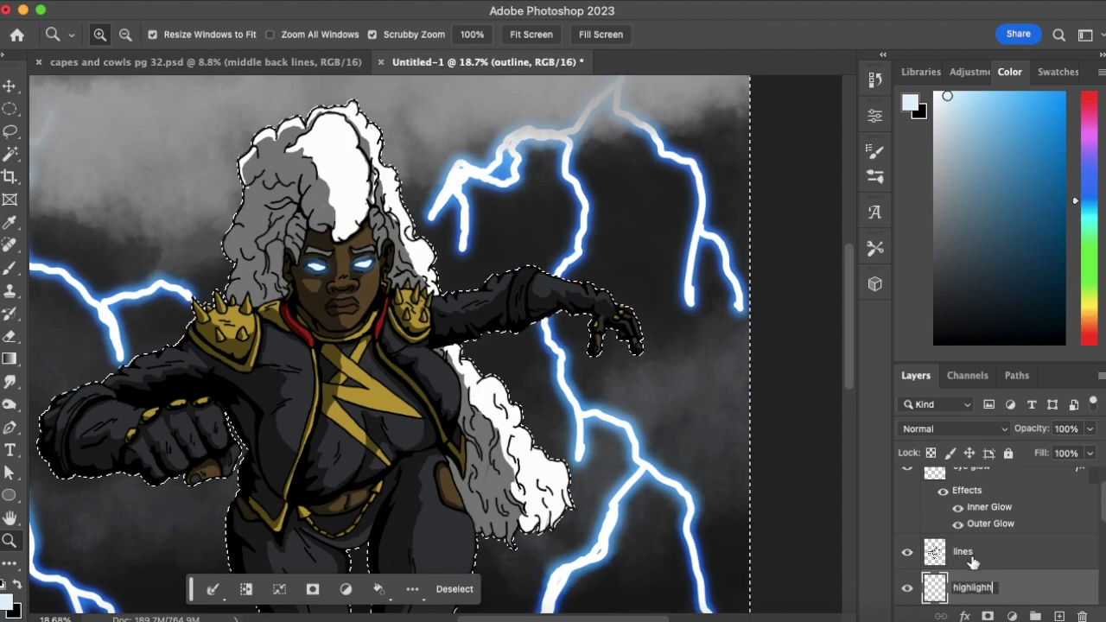
{"action": "key", "text": "BackSpace"}
{"action": "type", "text": "ts"}
{"action": "key", "text": "Return"}
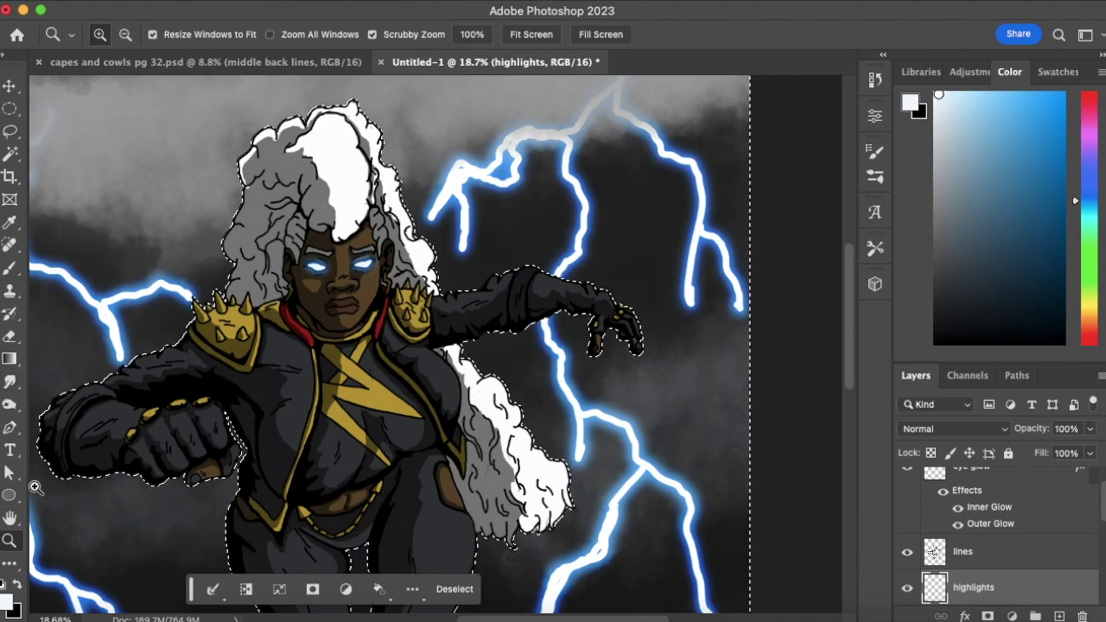
Clear the figure selection and load the shadows mask as a selection
{"action": "key", "text": "ctrl+d"}
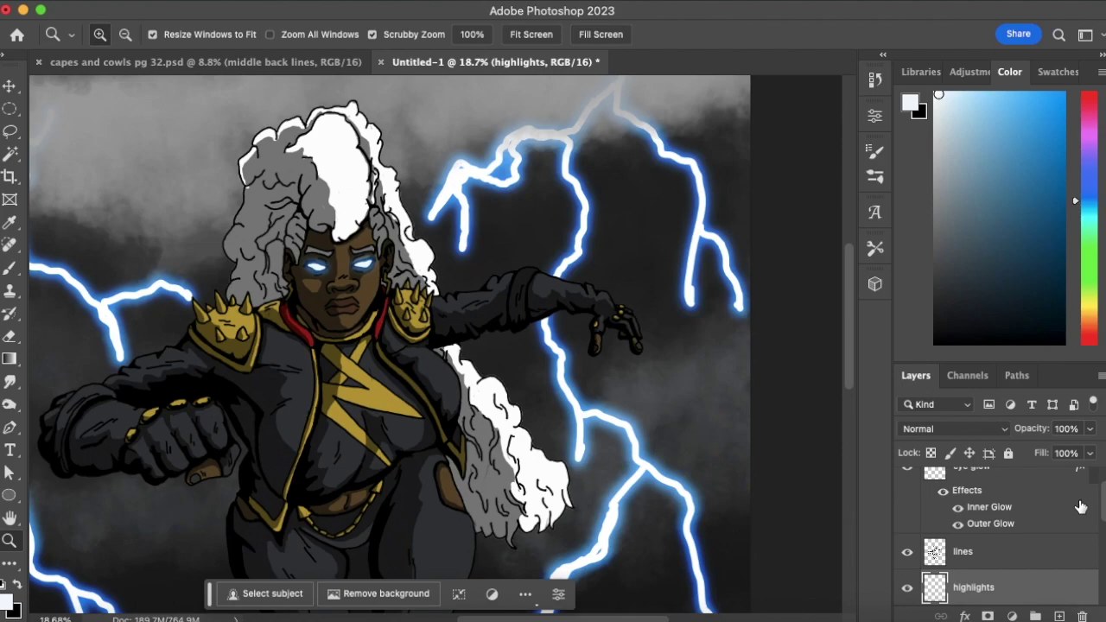
{"action": "scroll", "coordinate": [1097, 508], "scroll_direction": "down", "scroll_amount": 2}
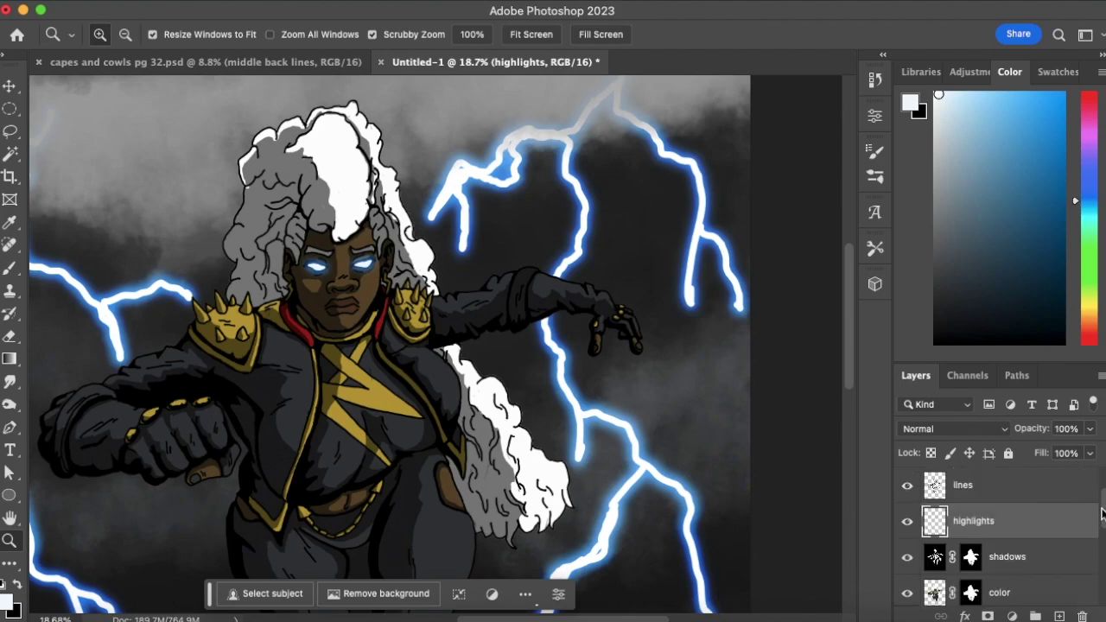
{"action": "left_click", "coordinate": [971, 557], "text": "ctrl"}
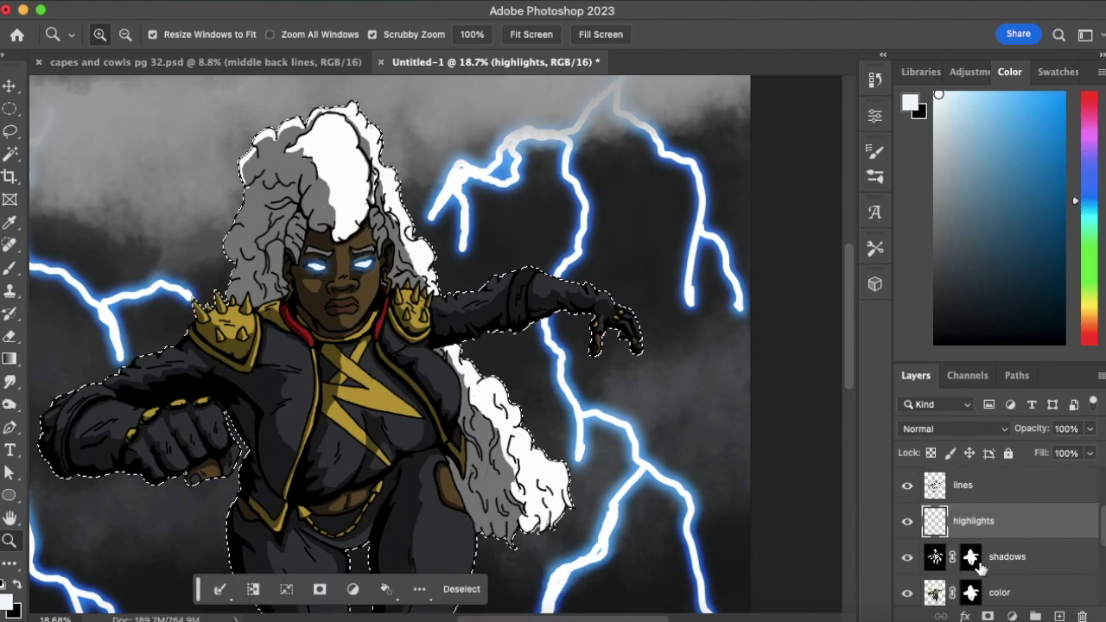
Mask the highlights layer to the figure and set a 15 px brush on its pixels
{"action": "left_click", "coordinate": [987, 616]}
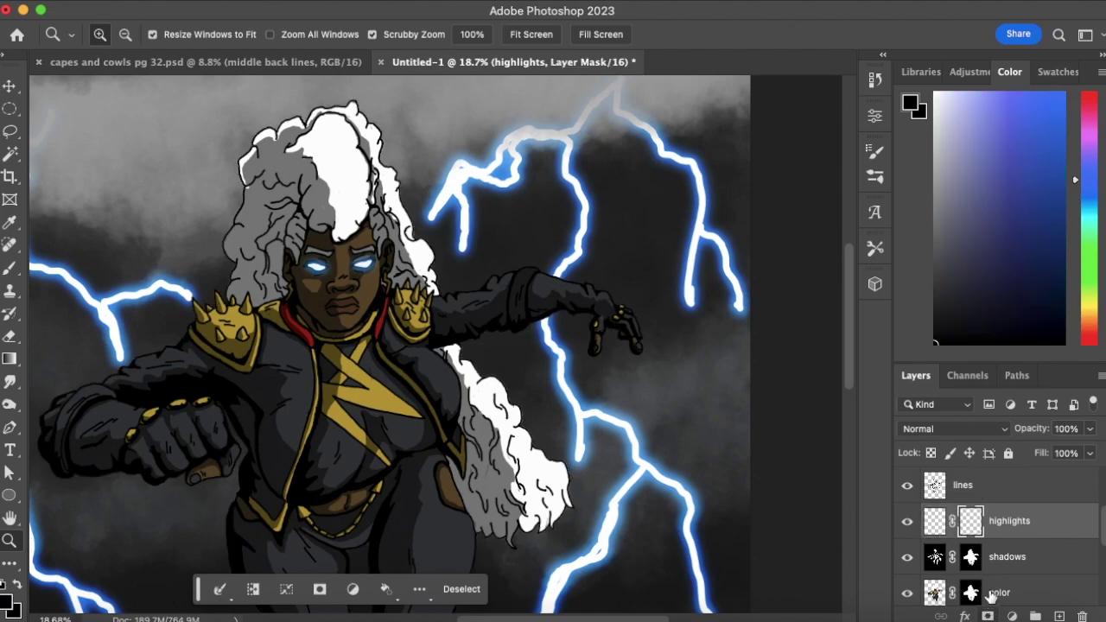
{"action": "left_click", "coordinate": [935, 521]}
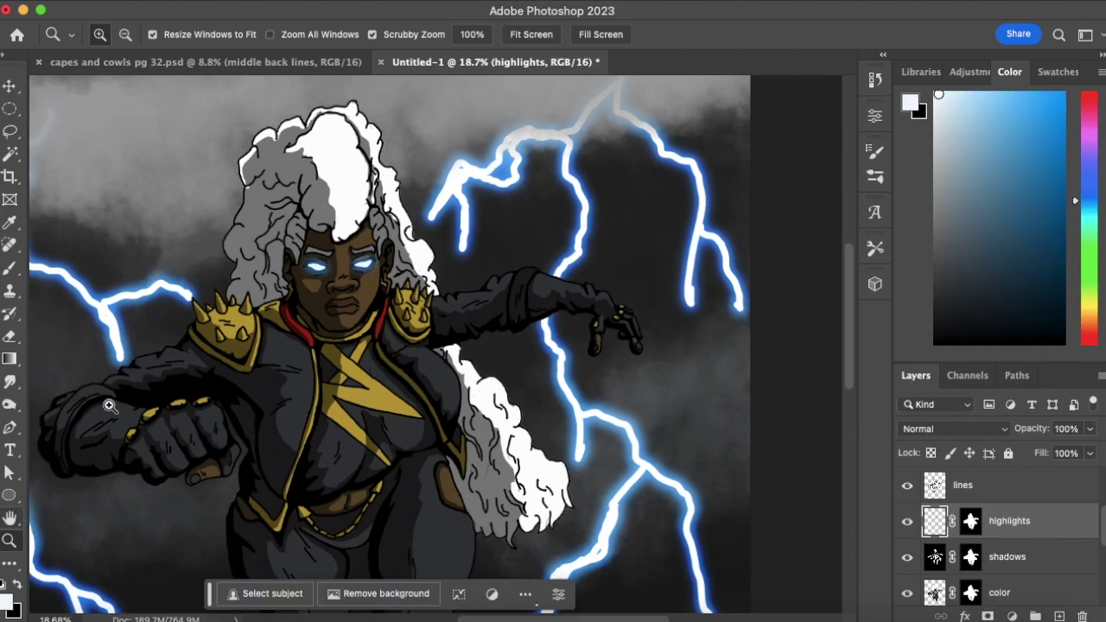
{"action": "left_click_drag", "start_coordinate": [160, 365], "coordinate": [178, 298]}
{"action": "key", "text": "b"}
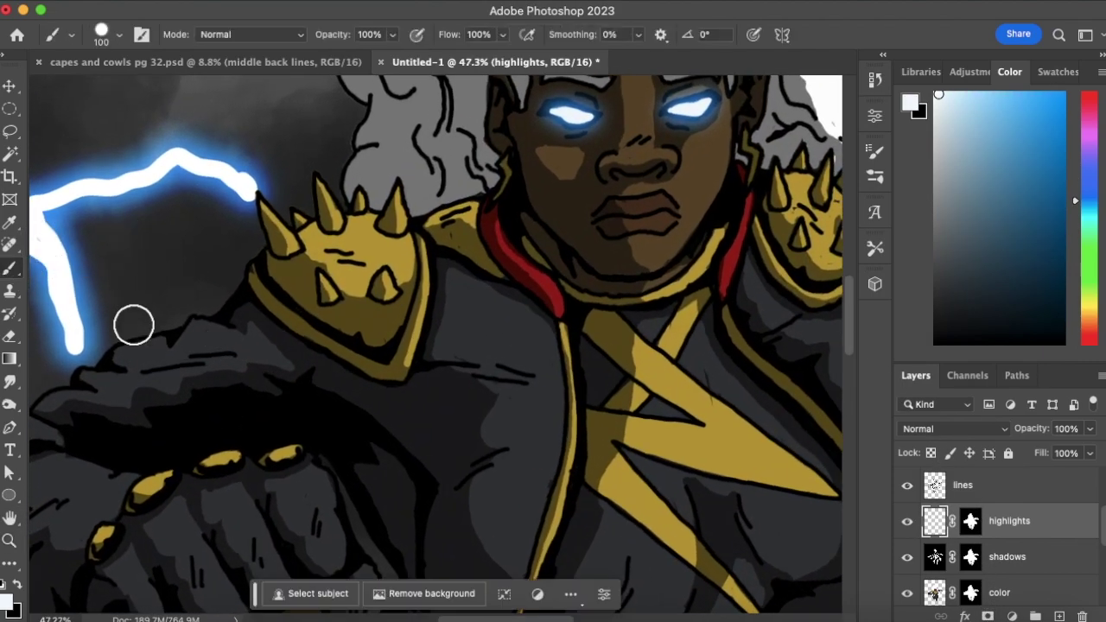
{"action": "key", "text": "bracketleft"}
{"action": "key", "text": "bracketleft"}
{"action": "key", "text": "bracketleft"}
{"action": "key", "text": "bracketleft"}
{"action": "key", "text": "bracketleft"}
{"action": "key", "text": "bracketleft"}
{"action": "key", "text": "bracketleft"}
{"action": "key", "text": "bracketleft"}
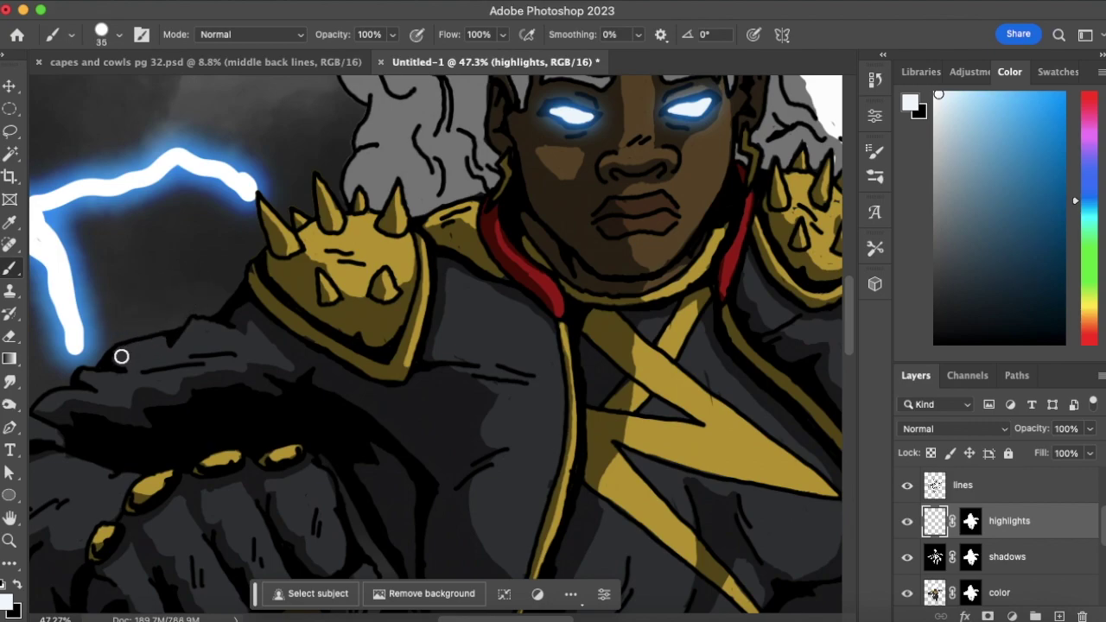
{"action": "key", "text": "bracketleft"}
Paint thin white highlights along the cloak top, shoulder, and glove edges
{"action": "mouse_move", "coordinate": [115, 361]}
{"action": "left_mouse_down"}
{"action": "mouse_move", "coordinate": [194, 327]}
{"action": "mouse_move", "coordinate": [231, 327]}
{"action": "left_mouse_up"}
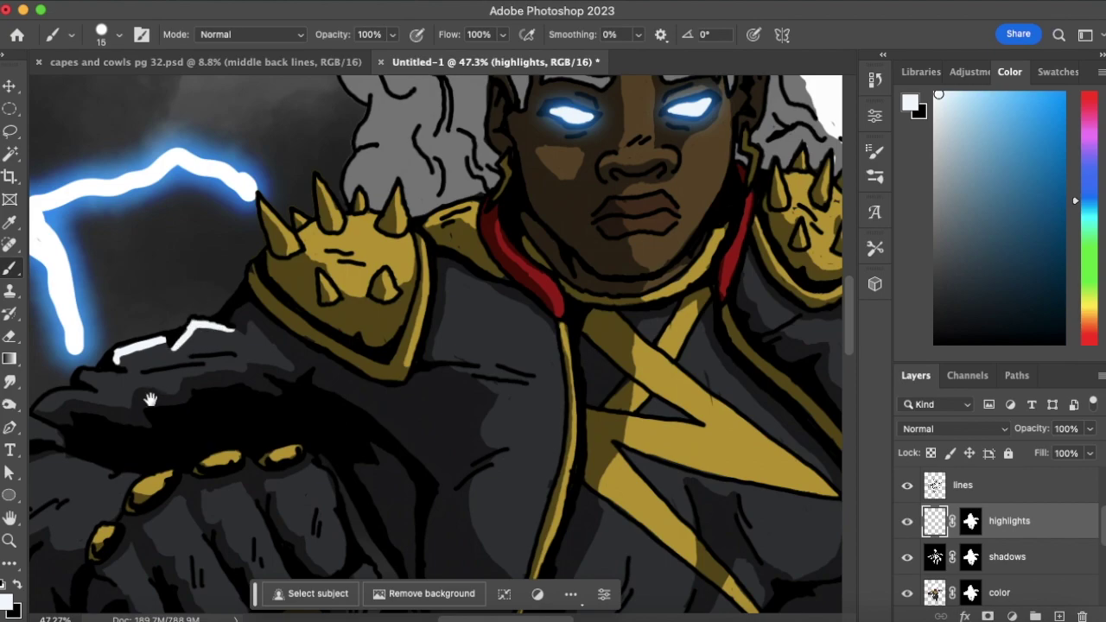
{"action": "scroll", "coordinate": [148, 395], "scroll_direction": "left", "scroll_amount": 6}
{"action": "scroll", "coordinate": [148, 395], "scroll_direction": "down", "scroll_amount": 2}
{"action": "mouse_move", "coordinate": [387, 286]}
{"action": "left_mouse_down"}
{"action": "mouse_move", "coordinate": [355, 284]}
{"action": "mouse_move", "coordinate": [362, 303]}
{"action": "mouse_move", "coordinate": [313, 316]}
{"action": "left_mouse_up"}
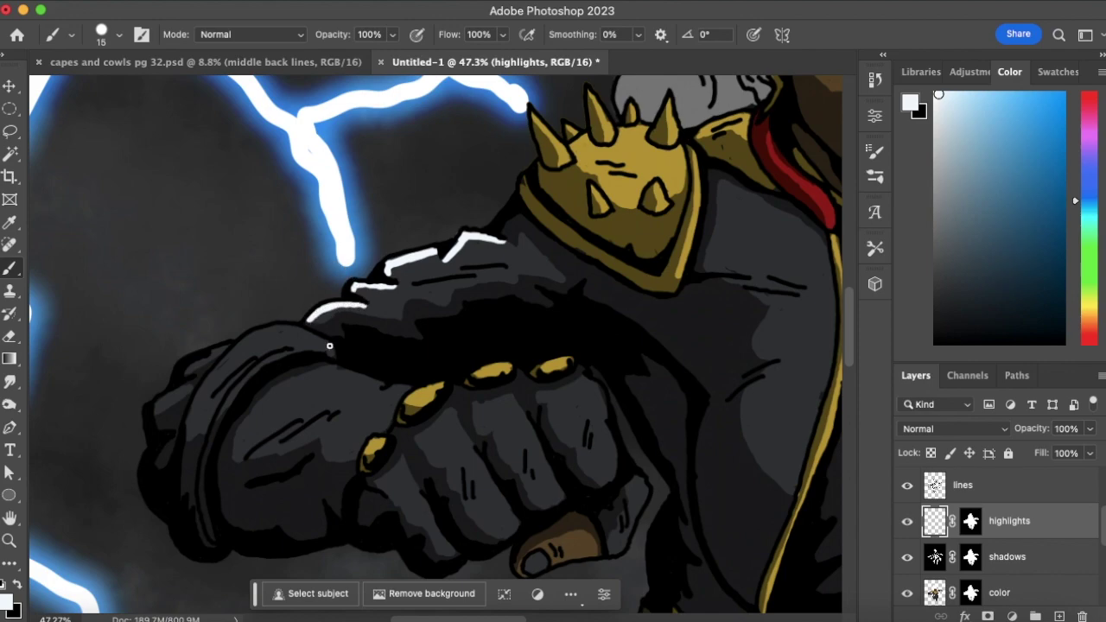
{"action": "mouse_move", "coordinate": [267, 331]}
{"action": "left_mouse_down"}
{"action": "mouse_move", "coordinate": [204, 389]}
{"action": "mouse_move", "coordinate": [240, 349]}
{"action": "mouse_move", "coordinate": [289, 329]}
{"action": "left_mouse_up"}
{"action": "left_click_drag", "start_coordinate": [158, 402], "coordinate": [218, 348]}
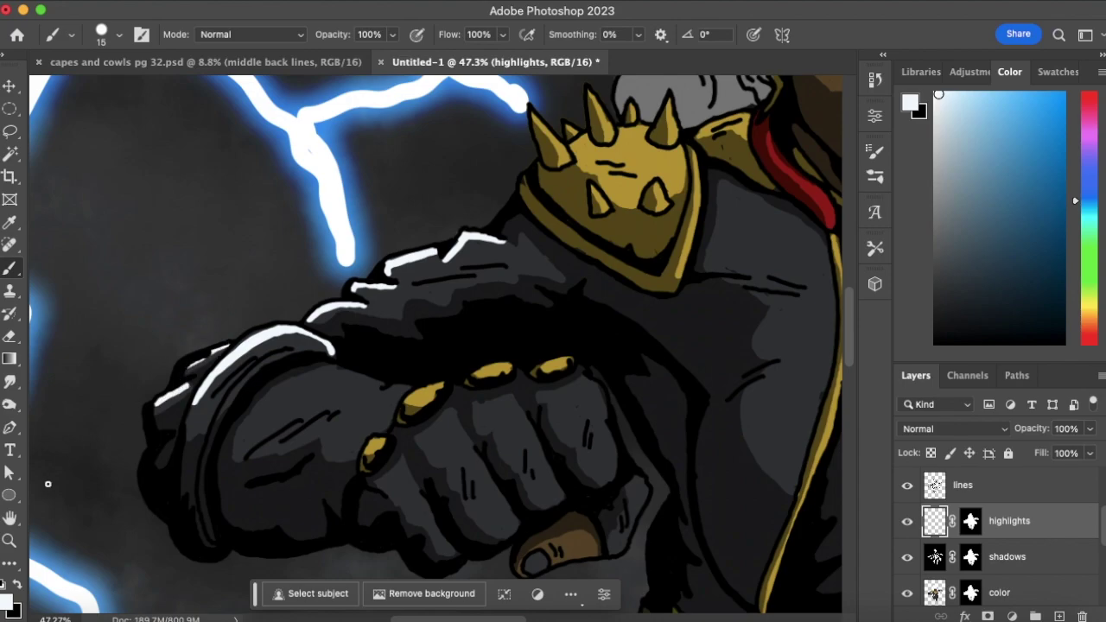
{"action": "left_click", "coordinate": [10, 540]}
{"action": "left_click_drag", "start_coordinate": [427, 354], "coordinate": [289, 429]}
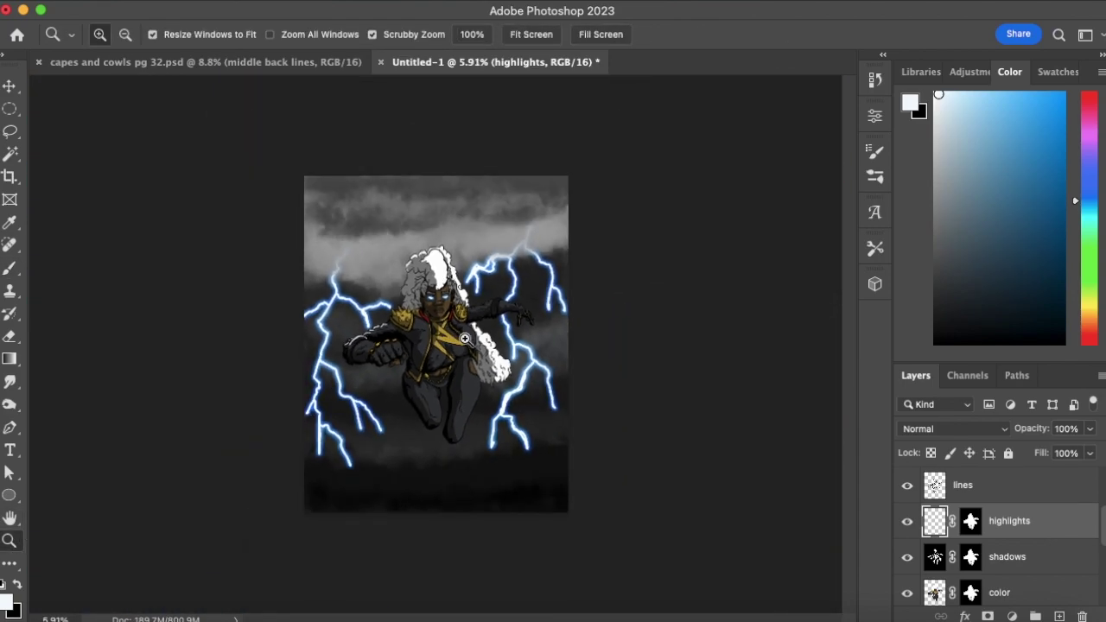
{"action": "left_click_drag", "start_coordinate": [462, 337], "coordinate": [515, 311]}
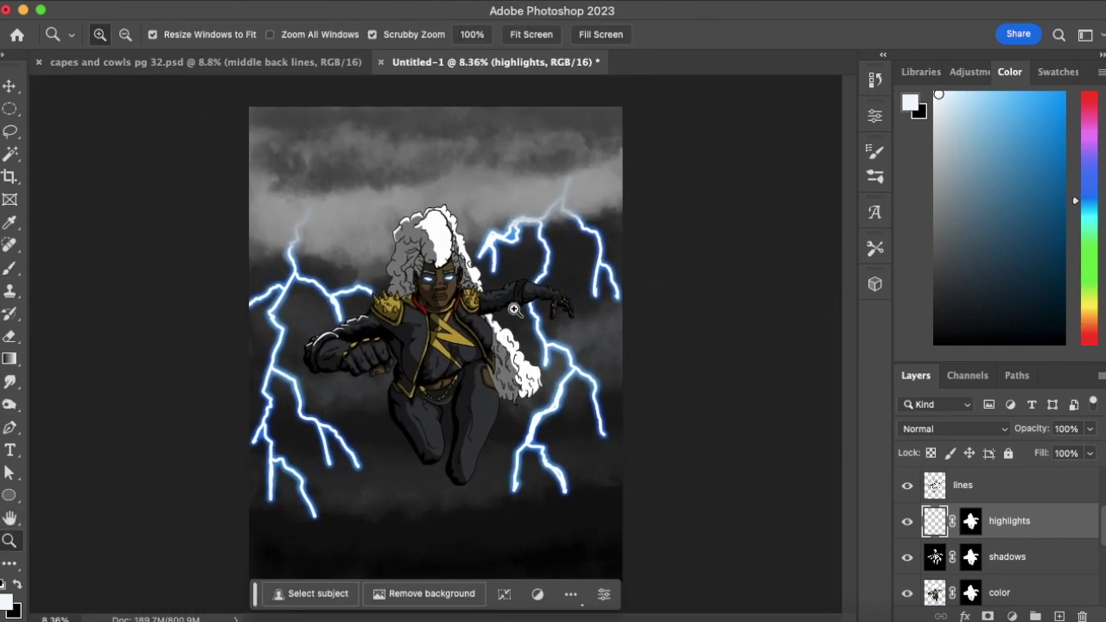
{"action": "left_click", "coordinate": [945, 97]}
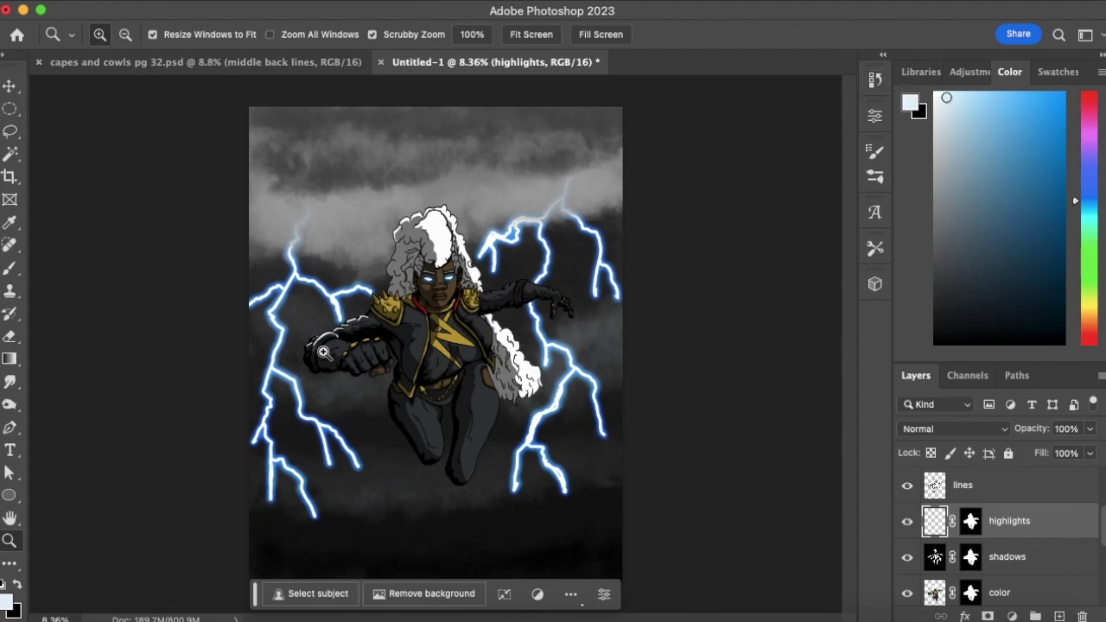
{"action": "left_click_drag", "start_coordinate": [327, 352], "coordinate": [354, 328]}
{"action": "left_click_drag", "start_coordinate": [9, 359], "coordinate": [76, 376]}
{"action": "left_click", "coordinate": [77, 374]}
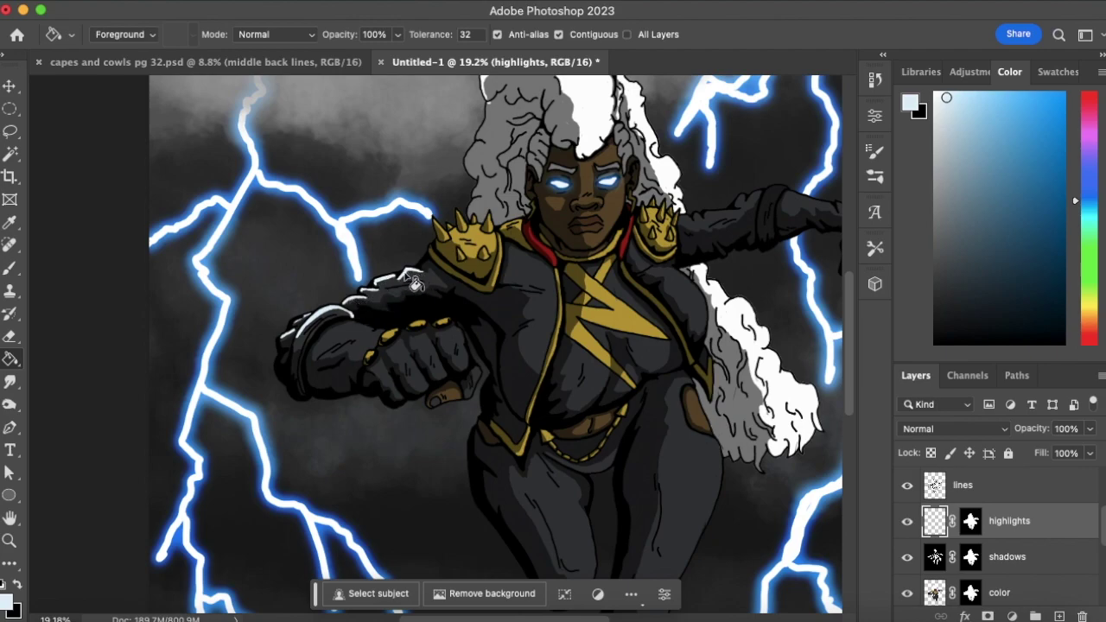
{"action": "left_click", "coordinate": [10, 540]}
{"action": "scroll", "coordinate": [432, 350], "scroll_direction": "down", "scroll_amount": 5}
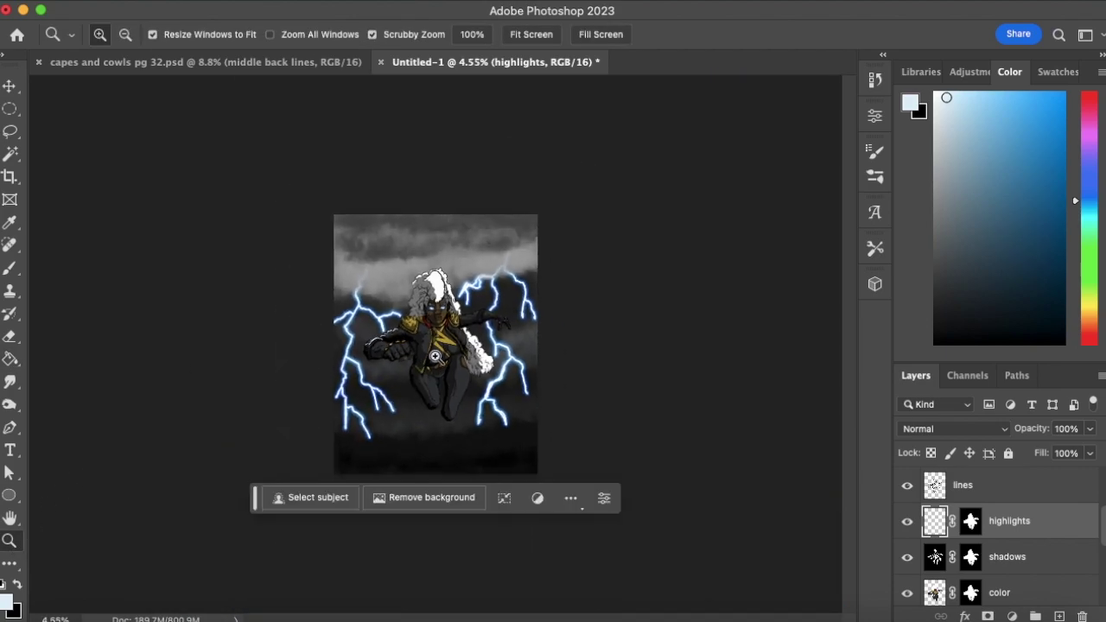
{"action": "scroll", "coordinate": [468, 336], "scroll_direction": "up", "scroll_amount": 6}
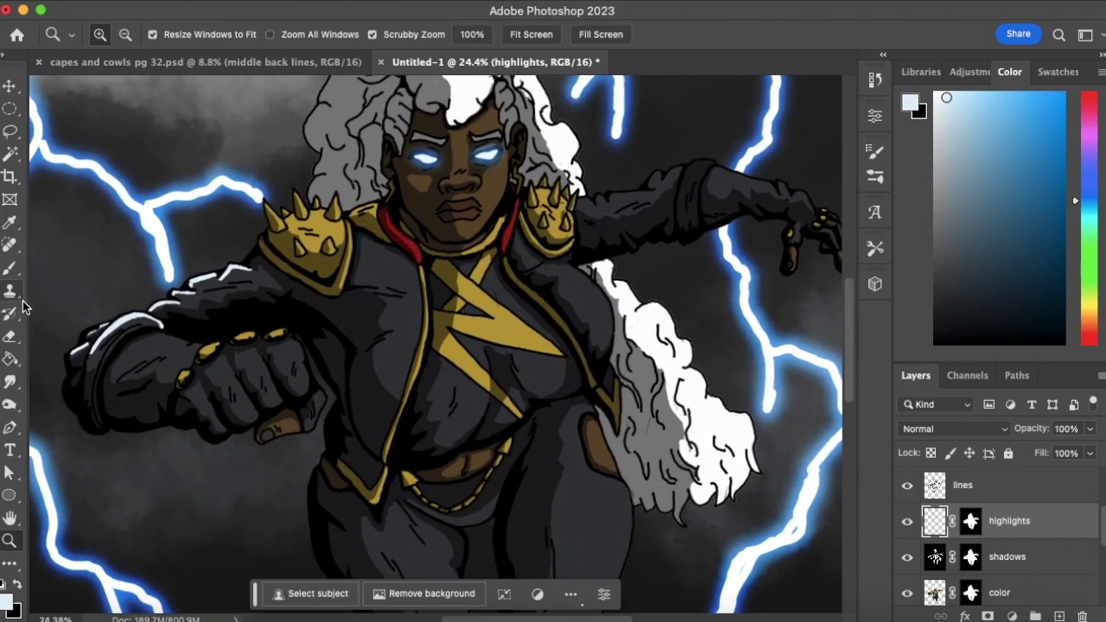
Paint a short white 15 px highlight stroke down the front of the fist
{"action": "left_click", "coordinate": [9, 268]}
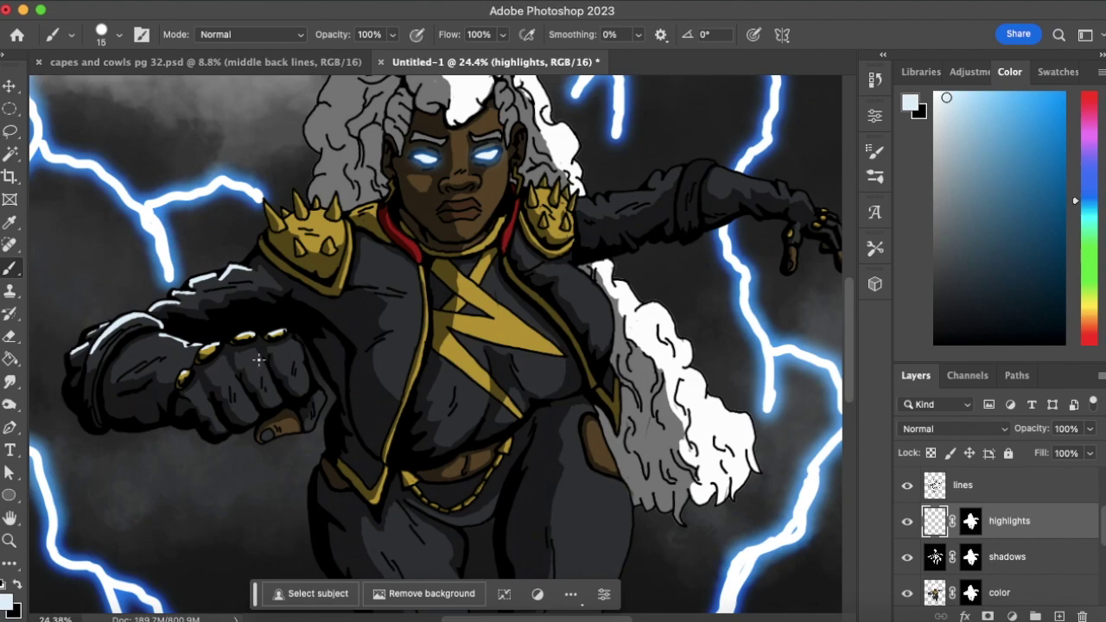
{"action": "left_click_drag", "start_coordinate": [259, 359], "coordinate": [269, 379]}
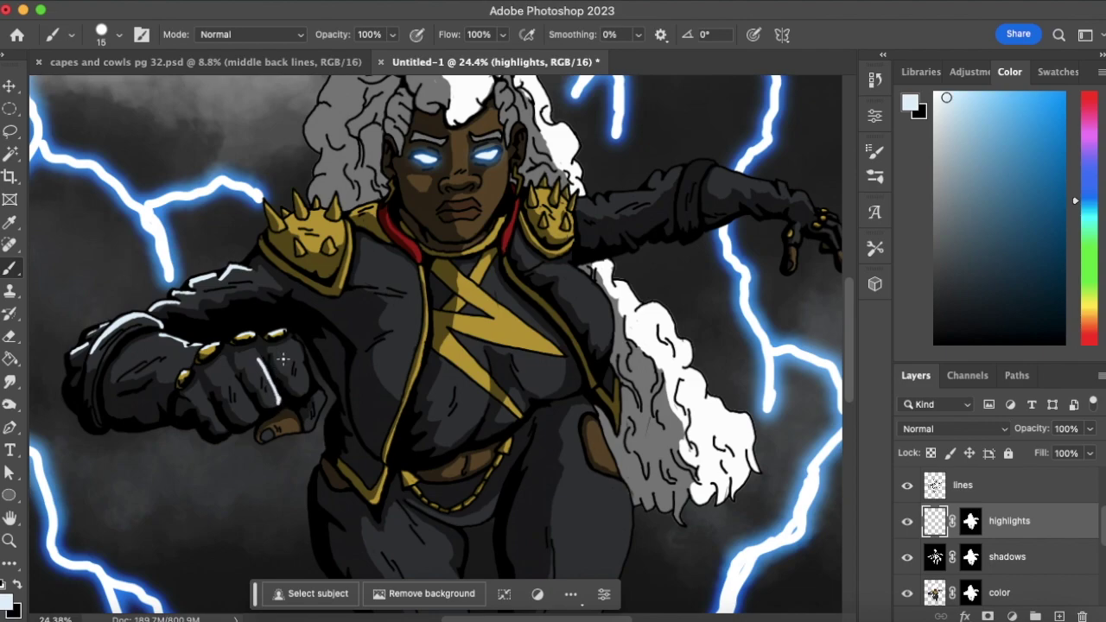
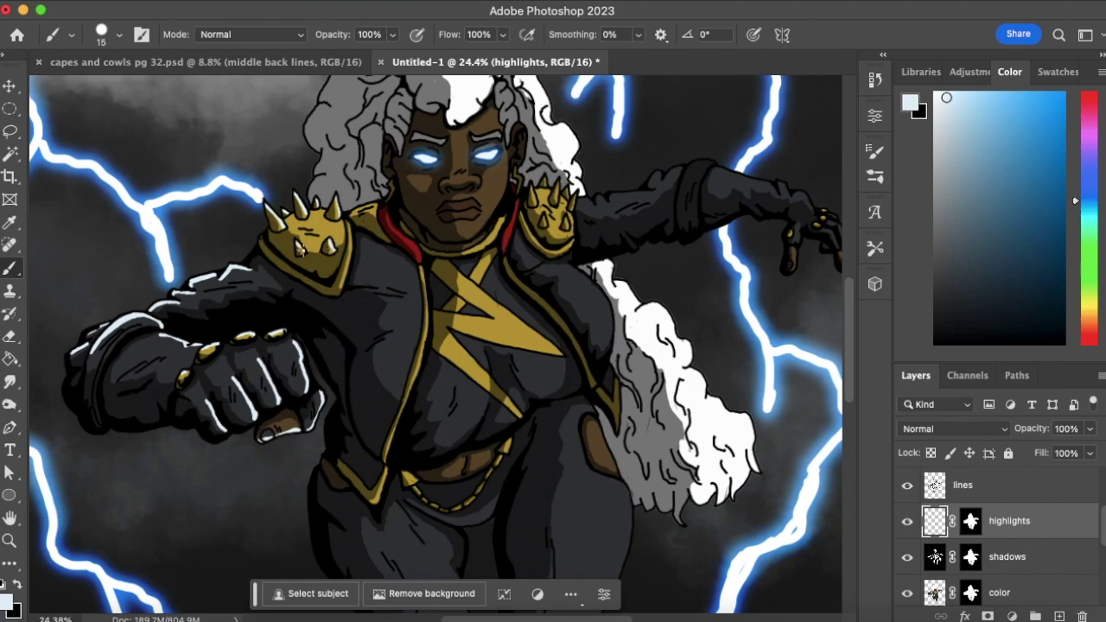
With a size-15 brush on the highlights layer, paint a thin white stroke down the chest's left edge
{"action": "left_click", "coordinate": [9, 336]}
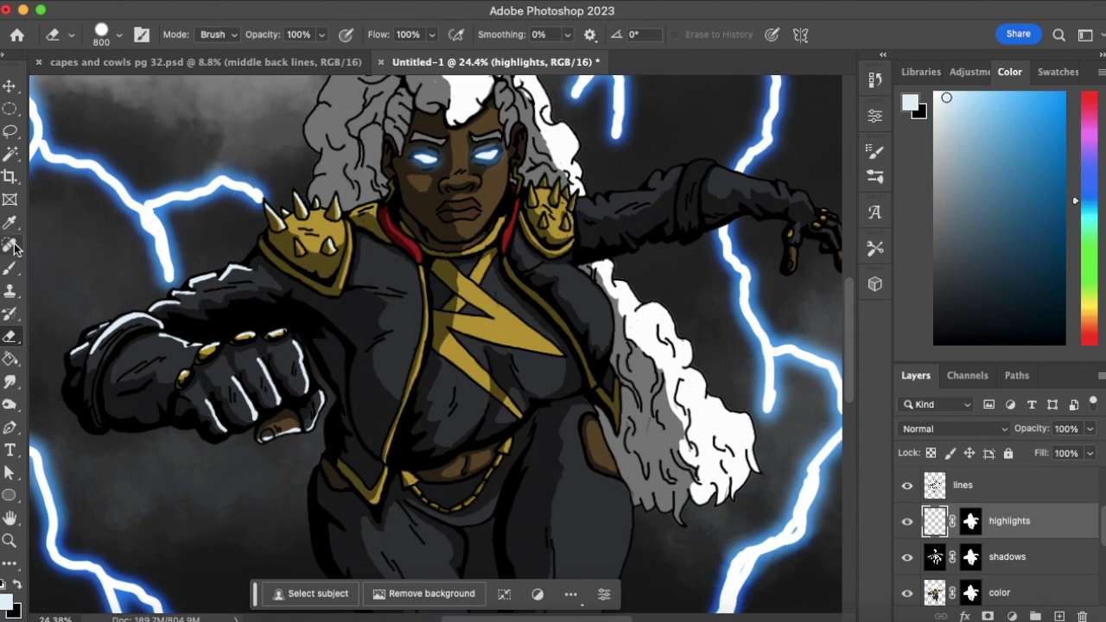
{"action": "left_click", "coordinate": [9, 268]}
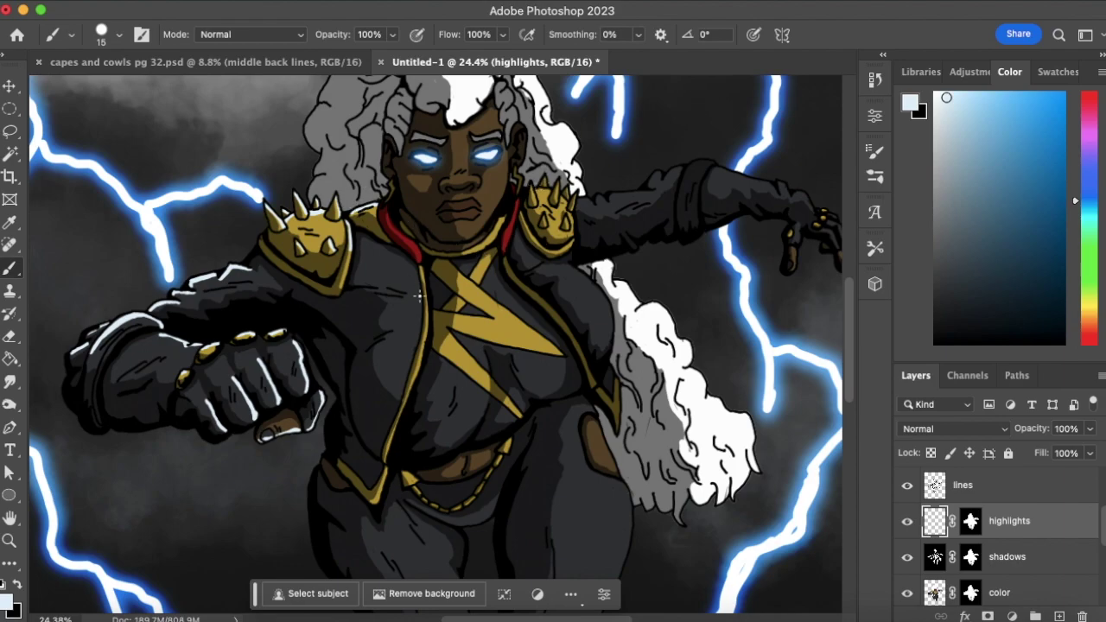
{"action": "left_click_drag", "start_coordinate": [420, 281], "coordinate": [399, 393]}
{"action": "left_click", "coordinate": [19, 539]}
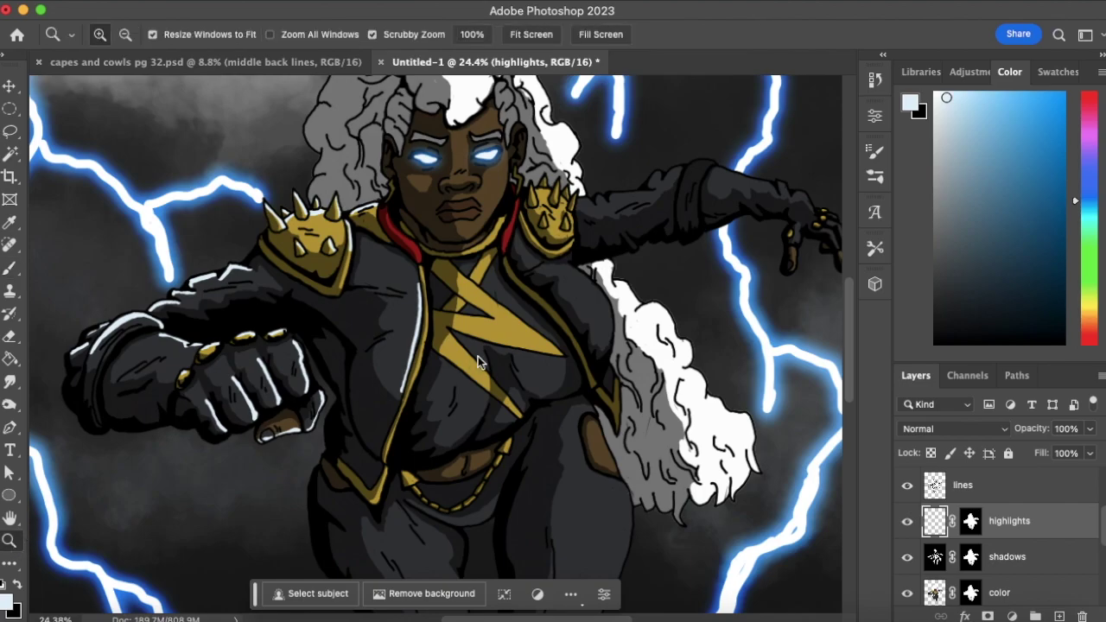
Zoom in on the chest and brush white highlights along both sides of the red collar
{"action": "left_click_drag", "start_coordinate": [475, 363], "coordinate": [337, 442]}
{"action": "left_click_drag", "start_coordinate": [477, 334], "coordinate": [575, 281]}
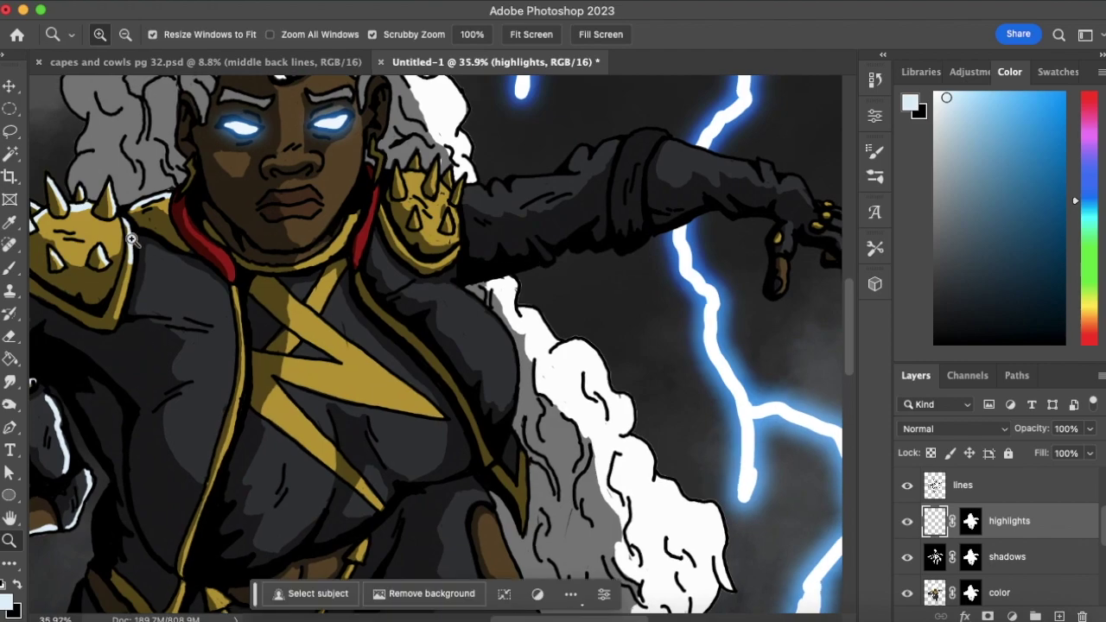
{"action": "left_click", "coordinate": [12, 273]}
{"action": "left_click_drag", "start_coordinate": [223, 252], "coordinate": [234, 271]}
{"action": "left_click_drag", "start_coordinate": [359, 261], "coordinate": [378, 189]}
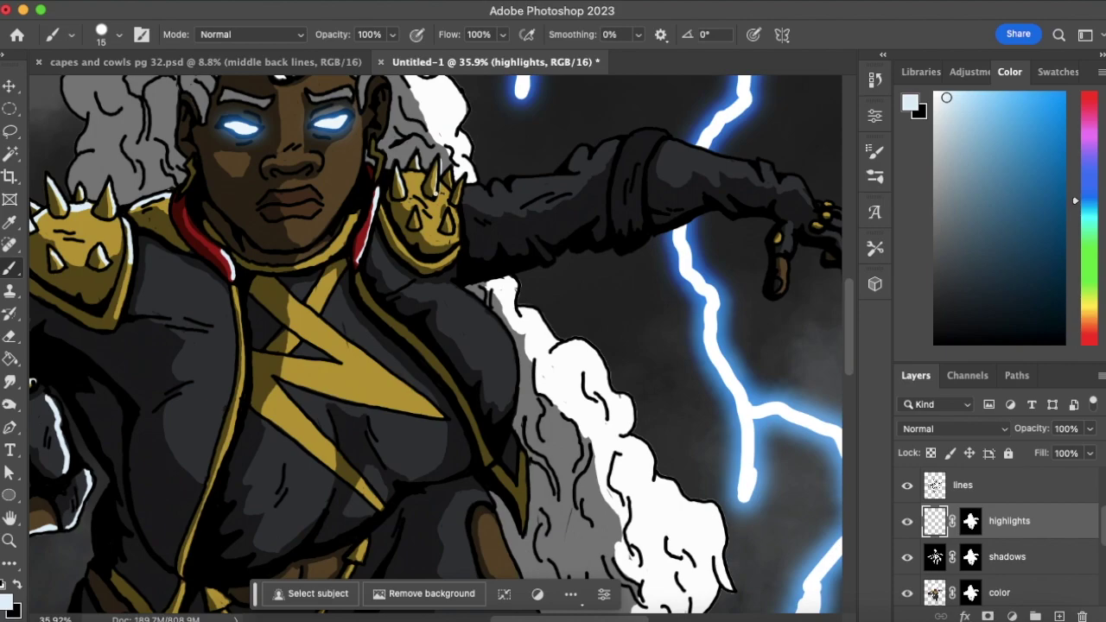
Add white highlights to the left and right shoulder spikes and the raised sleeve
{"action": "left_click", "coordinate": [440, 170]}
{"action": "mouse_move", "coordinate": [436, 166]}
{"action": "left_mouse_down"}
{"action": "mouse_move", "coordinate": [436, 190]}
{"action": "mouse_move", "coordinate": [464, 183]}
{"action": "mouse_move", "coordinate": [451, 227]}
{"action": "left_mouse_up"}
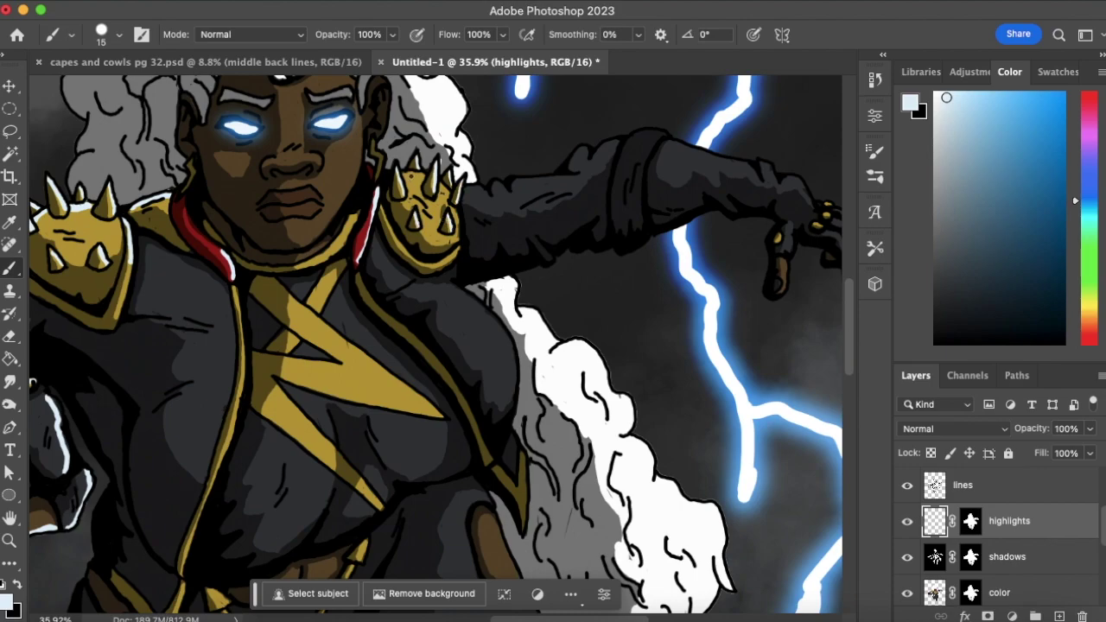
{"action": "left_click_drag", "start_coordinate": [411, 175], "coordinate": [420, 172]}
{"action": "left_click_drag", "start_coordinate": [453, 211], "coordinate": [459, 241]}
{"action": "mouse_move", "coordinate": [466, 193]}
{"action": "left_mouse_down"}
{"action": "mouse_move", "coordinate": [492, 199]}
{"action": "mouse_move", "coordinate": [467, 190]}
{"action": "mouse_move", "coordinate": [581, 177]}
{"action": "mouse_move", "coordinate": [574, 159]}
{"action": "mouse_move", "coordinate": [593, 146]}
{"action": "mouse_move", "coordinate": [667, 133]}
{"action": "mouse_move", "coordinate": [643, 136]}
{"action": "left_mouse_up"}
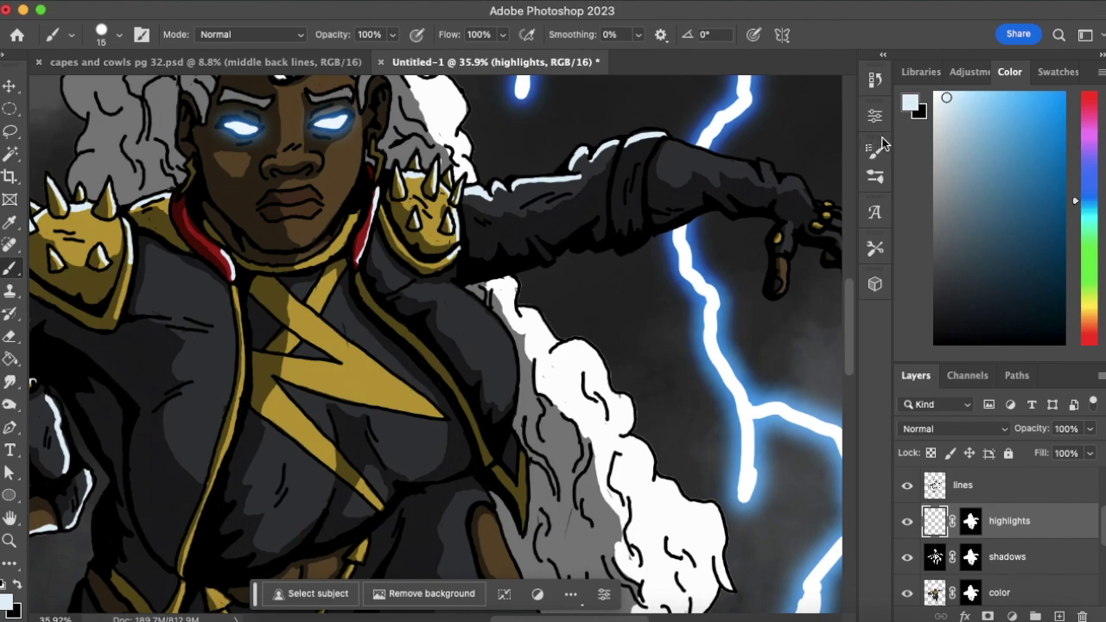
On the shadows layer, erase shadow over the top of the arm with a size-70 eraser
{"action": "left_click", "coordinate": [938, 562]}
{"action": "left_click", "coordinate": [9, 336]}
{"action": "key", "text": "bracketleft"}
{"action": "key", "text": "bracketleft"}
{"action": "key", "text": "bracketleft"}
{"action": "key", "text": "bracketleft"}
{"action": "key", "text": "bracketleft"}
{"action": "key", "text": "bracketleft"}
{"action": "key", "text": "bracketleft"}
{"action": "key", "text": "bracketleft"}
{"action": "key", "text": "bracketleft"}
{"action": "key", "text": "bracketleft"}
{"action": "key", "text": "bracketleft"}
{"action": "key", "text": "bracketleft"}
{"action": "key", "text": "bracketleft"}
{"action": "key", "text": "bracketleft"}
{"action": "mouse_move", "coordinate": [627, 152]}
{"action": "left_mouse_down"}
{"action": "mouse_move", "coordinate": [625, 178]}
{"action": "mouse_move", "coordinate": [653, 138]}
{"action": "mouse_move", "coordinate": [625, 156]}
{"action": "mouse_move", "coordinate": [632, 178]}
{"action": "left_mouse_up"}
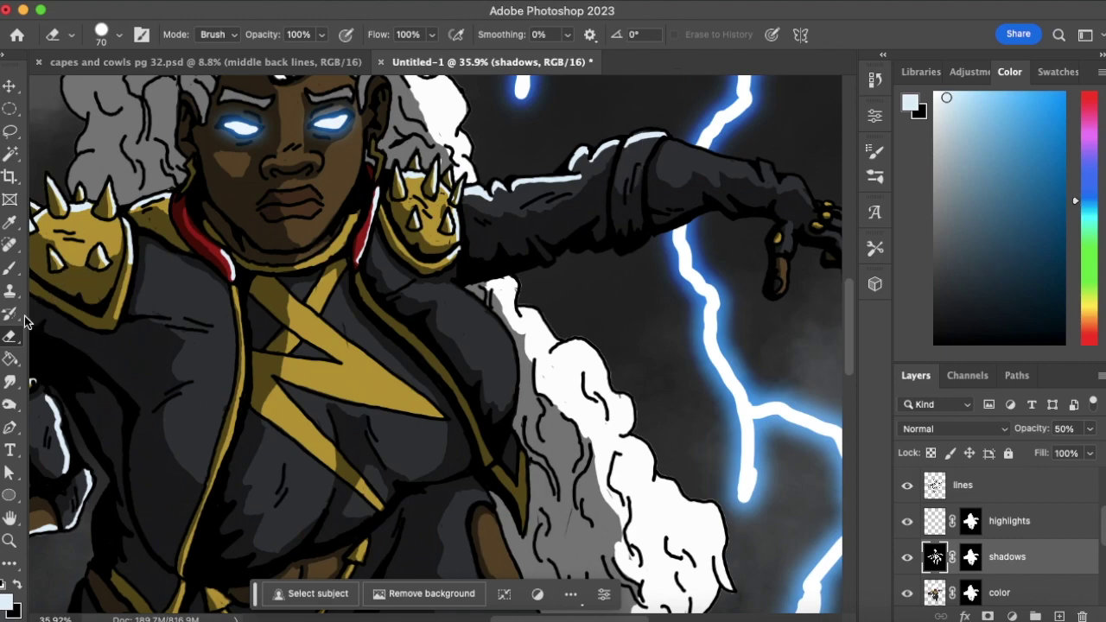
On the highlights layer, brush a white highlight along the top of the arm onto the hand
{"action": "left_click", "coordinate": [10, 268]}
{"action": "left_click", "coordinate": [935, 521]}
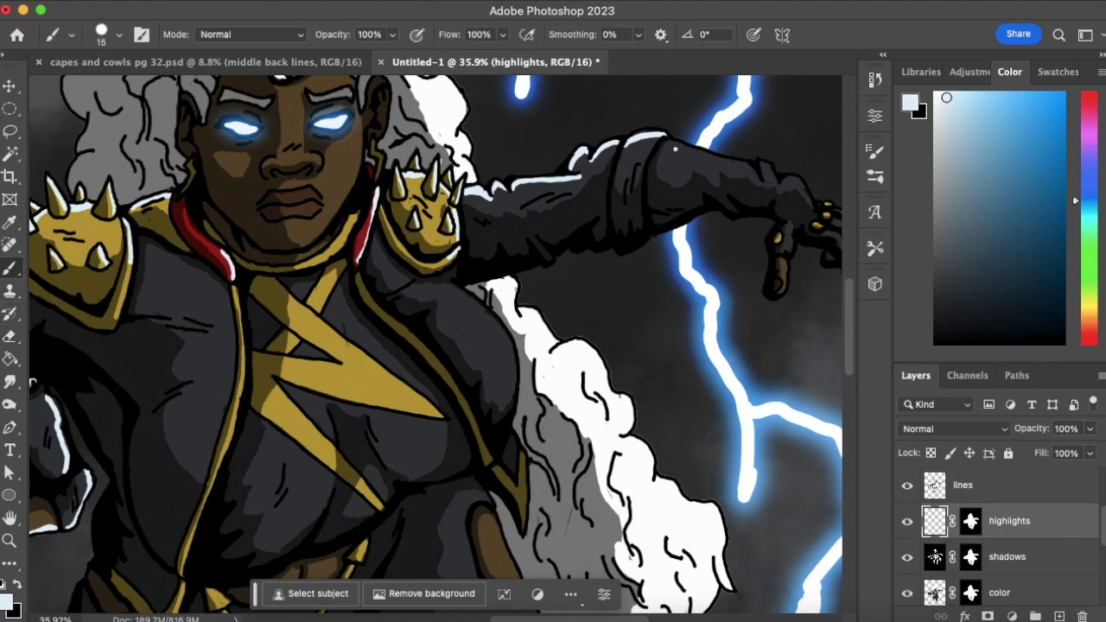
{"action": "left_click_drag", "start_coordinate": [664, 146], "coordinate": [771, 166]}
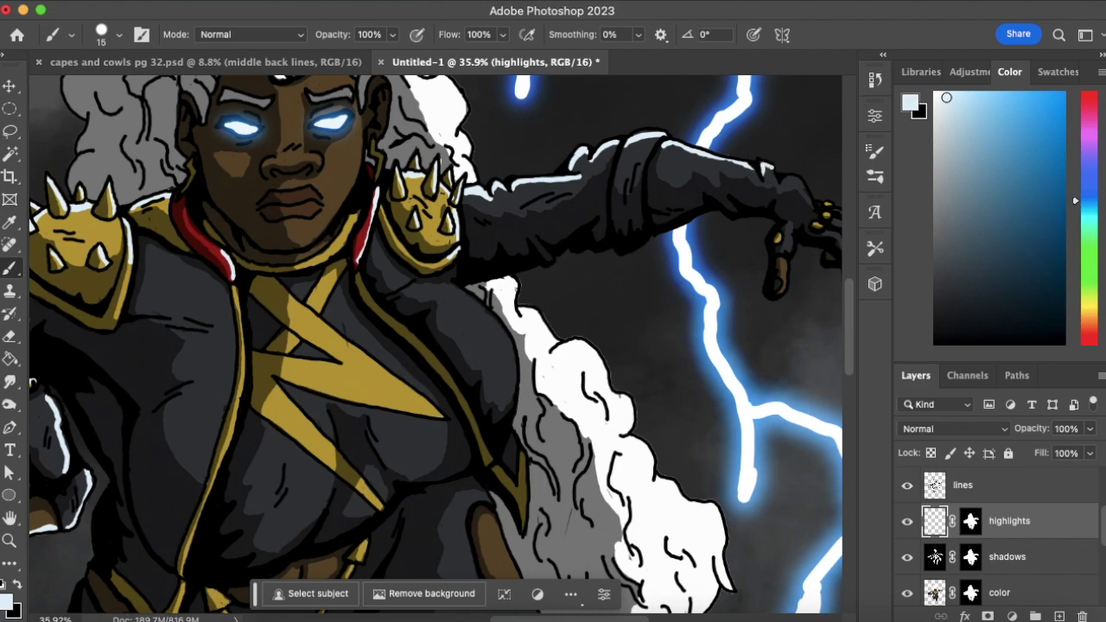
{"action": "left_click_drag", "start_coordinate": [787, 180], "coordinate": [804, 185]}
Add white highlights to two fingers and down the edge of the chest and arm
{"action": "mouse_move", "coordinate": [792, 232]}
{"action": "left_mouse_down"}
{"action": "mouse_move", "coordinate": [786, 275]}
{"action": "mouse_move", "coordinate": [806, 233]}
{"action": "mouse_move", "coordinate": [647, 339]}
{"action": "mouse_move", "coordinate": [556, 310]}
{"action": "mouse_move", "coordinate": [527, 380]}
{"action": "mouse_move", "coordinate": [508, 347]}
{"action": "left_mouse_up"}
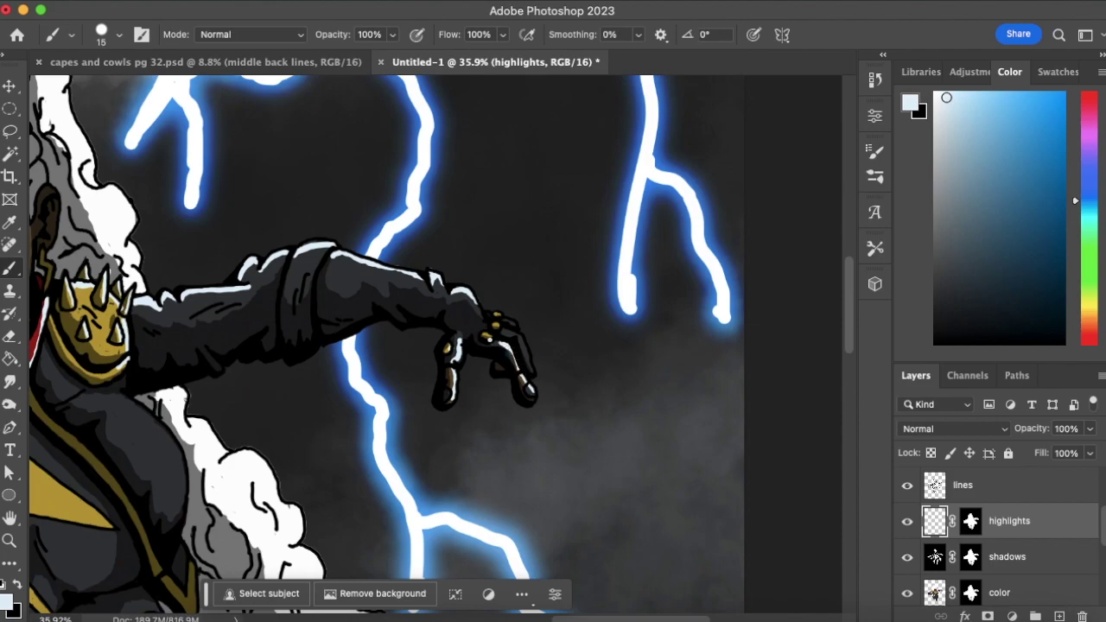
{"action": "left_click_drag", "start_coordinate": [505, 329], "coordinate": [534, 369]}
{"action": "scroll", "coordinate": [377, 400], "scroll_direction": "left", "scroll_amount": 5}
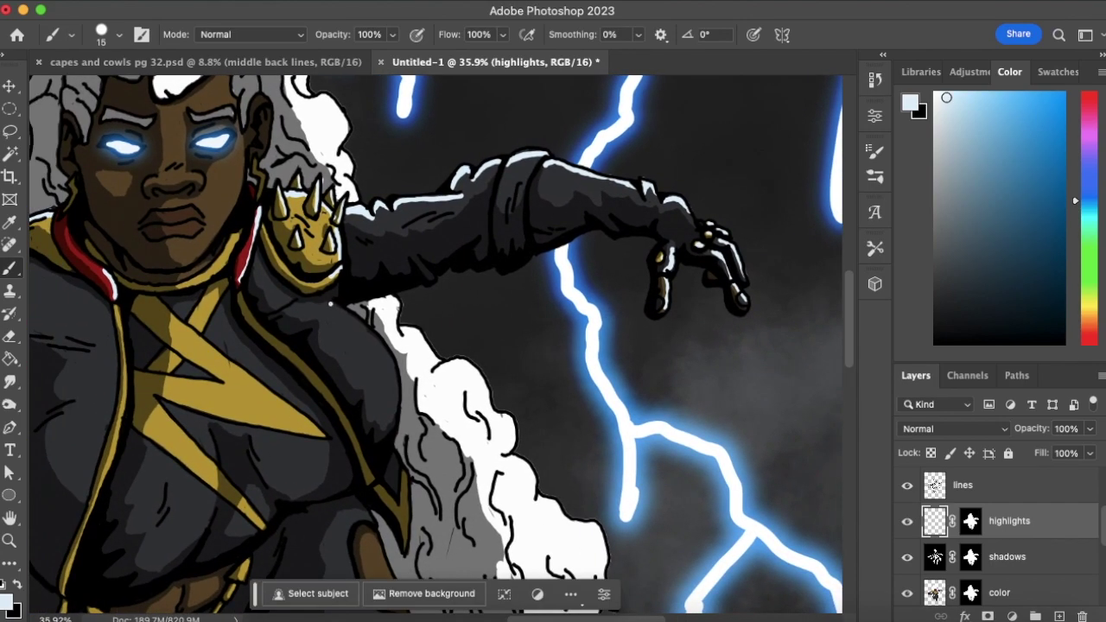
{"action": "mouse_move", "coordinate": [334, 305]}
{"action": "left_mouse_down"}
{"action": "mouse_move", "coordinate": [384, 360]}
{"action": "mouse_move", "coordinate": [399, 412]}
{"action": "mouse_move", "coordinate": [390, 360]}
{"action": "mouse_move", "coordinate": [366, 327]}
{"action": "left_mouse_up"}
{"action": "scroll", "coordinate": [445, 419], "scroll_direction": "down", "scroll_amount": 5}
{"action": "scroll", "coordinate": [445, 419], "scroll_direction": "left", "scroll_amount": 3}
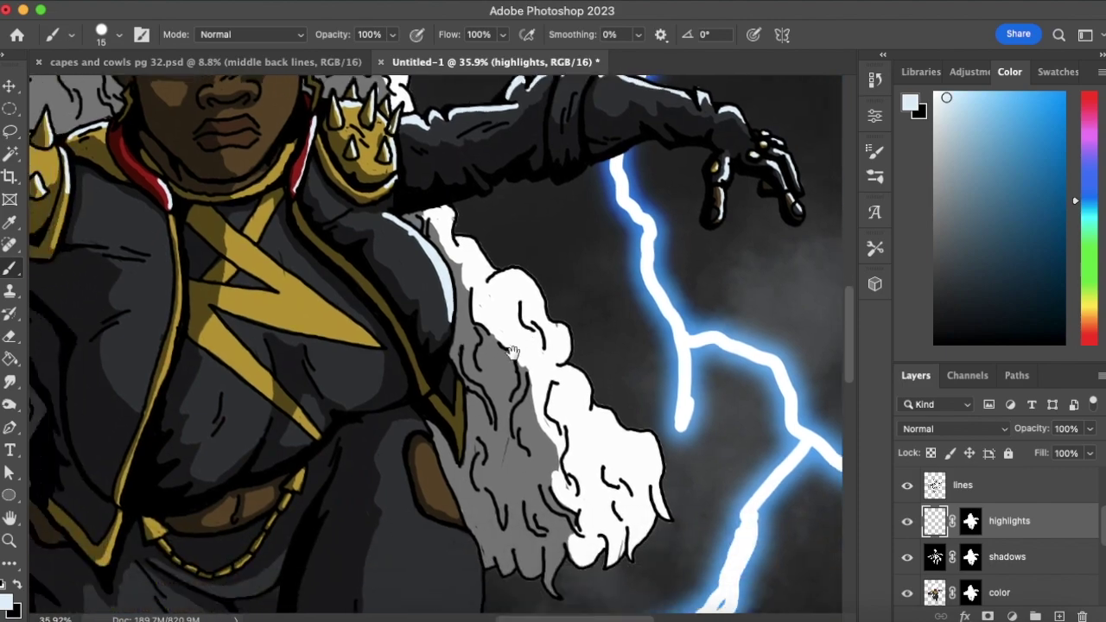
{"action": "left_click", "coordinate": [936, 556]}
{"action": "left_click", "coordinate": [10, 336]}
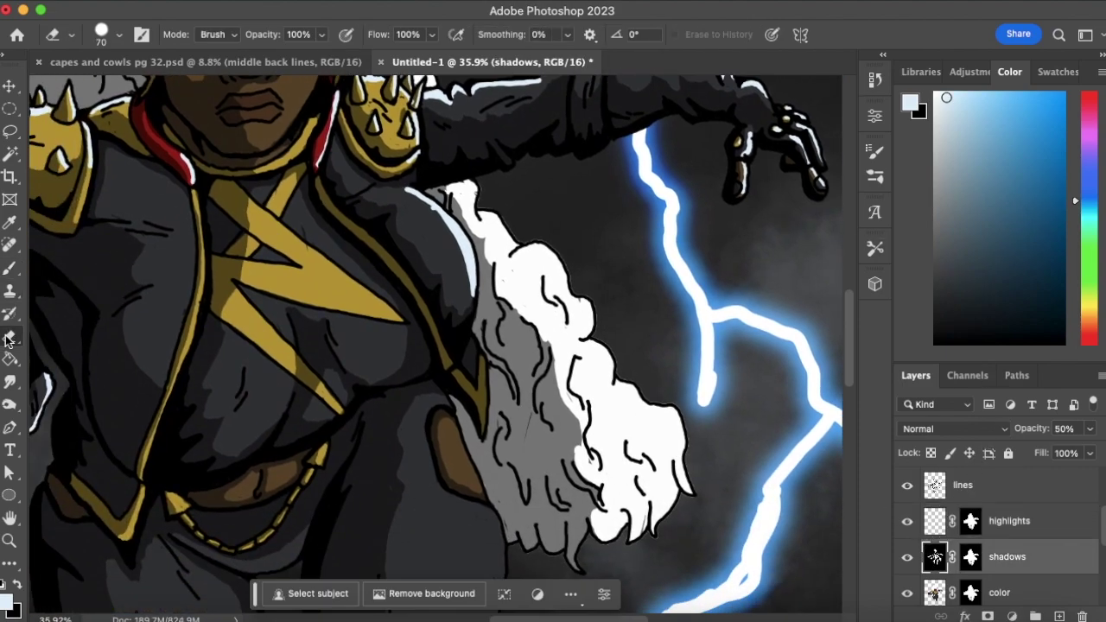
Erase shadow along the collar's gold edge at size 45, then highlight the collar edge in white
{"action": "key", "text": "bracketleft"}
{"action": "key", "text": "bracketleft"}
{"action": "key", "text": "bracketleft"}
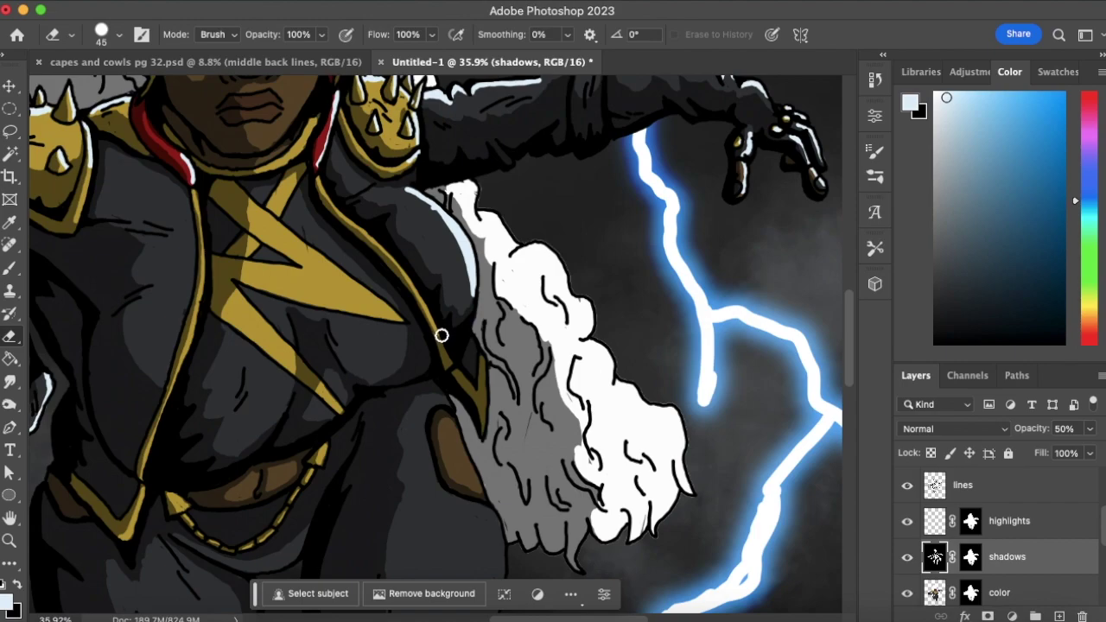
{"action": "mouse_move", "coordinate": [473, 364]}
{"action": "left_mouse_down"}
{"action": "mouse_move", "coordinate": [481, 426]}
{"action": "mouse_move", "coordinate": [476, 364]}
{"action": "left_mouse_up"}
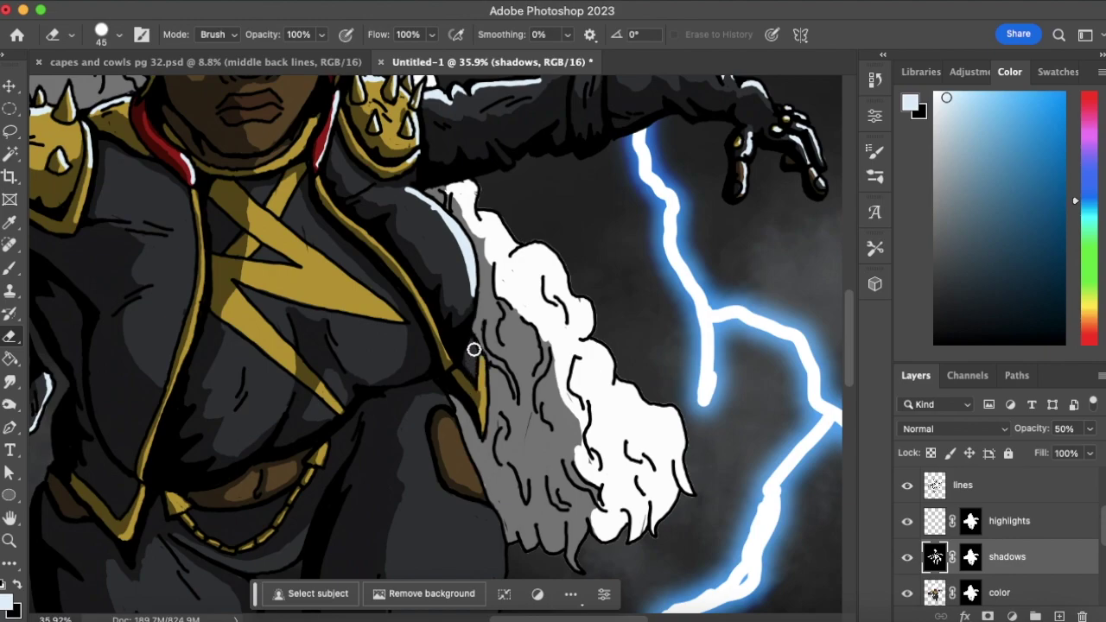
{"action": "left_click", "coordinate": [10, 270]}
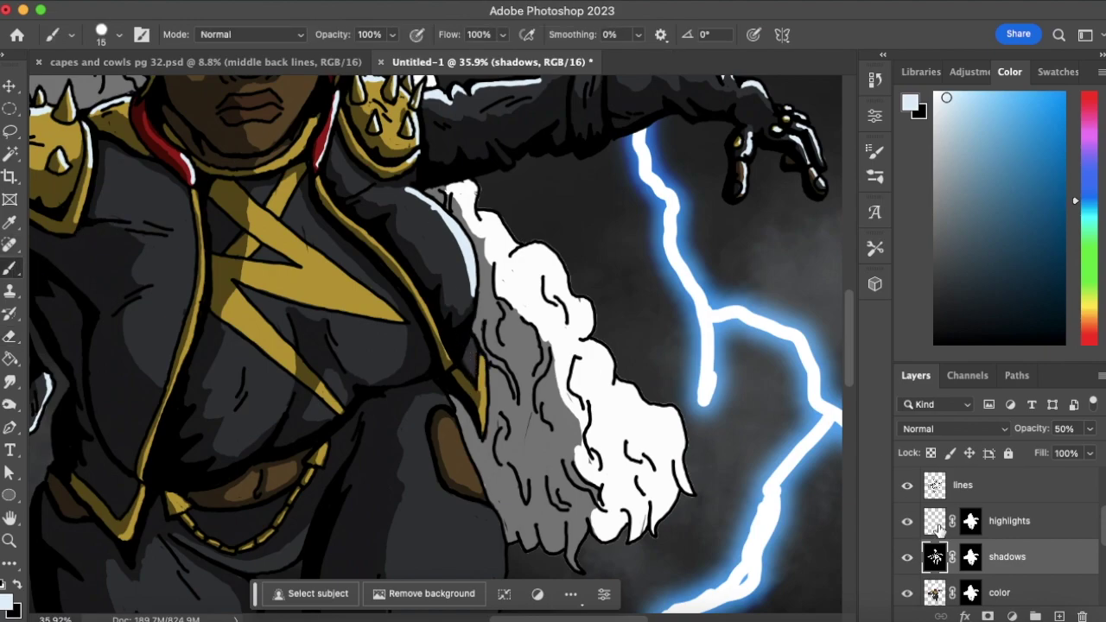
{"action": "left_click", "coordinate": [939, 529]}
{"action": "left_click_drag", "start_coordinate": [470, 340], "coordinate": [486, 377]}
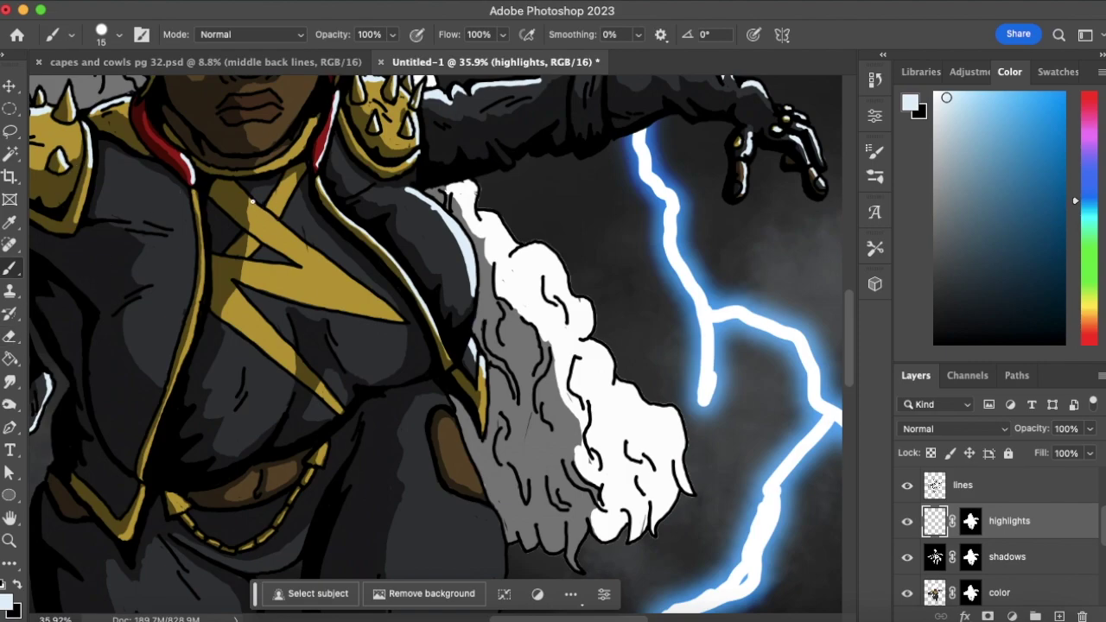
Trace the gold chevron's upper and lower edges and a bit of the chain with white highlights
{"action": "left_click_drag", "start_coordinate": [254, 207], "coordinate": [391, 308]}
{"action": "left_click_drag", "start_coordinate": [236, 292], "coordinate": [294, 350]}
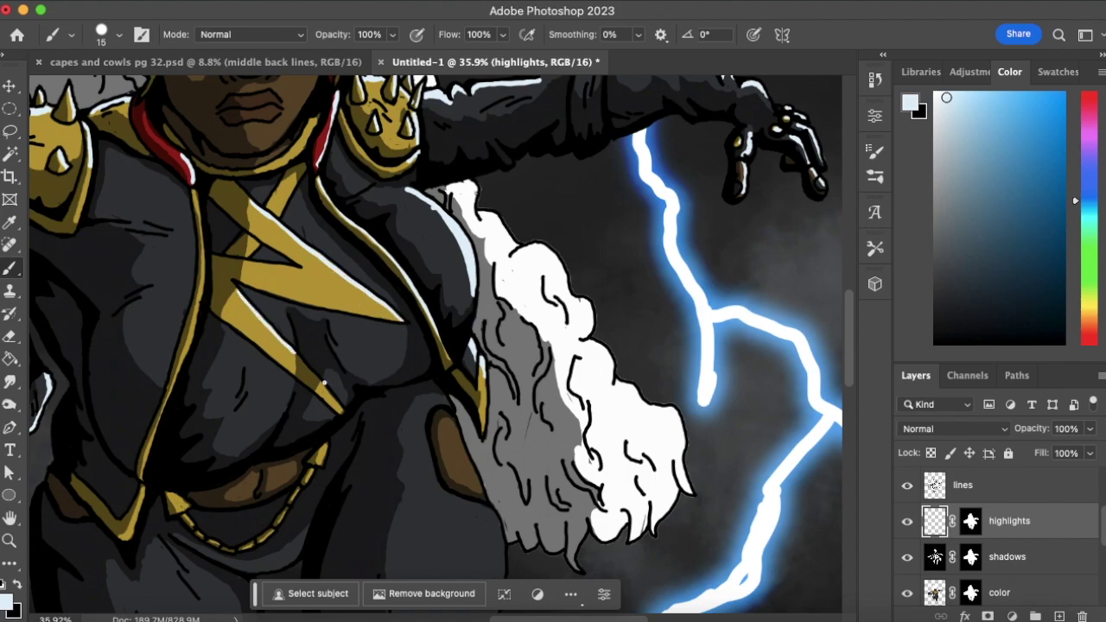
{"action": "mouse_move", "coordinate": [324, 385]}
{"action": "left_mouse_down"}
{"action": "mouse_move", "coordinate": [314, 360]}
{"action": "mouse_move", "coordinate": [319, 464]}
{"action": "left_mouse_up"}
{"action": "left_click_drag", "start_coordinate": [289, 510], "coordinate": [264, 540]}
Zoom to 17%, brush white highlights down the outer and inner leg edges, then zoom out to 9%
{"action": "key", "text": "z"}
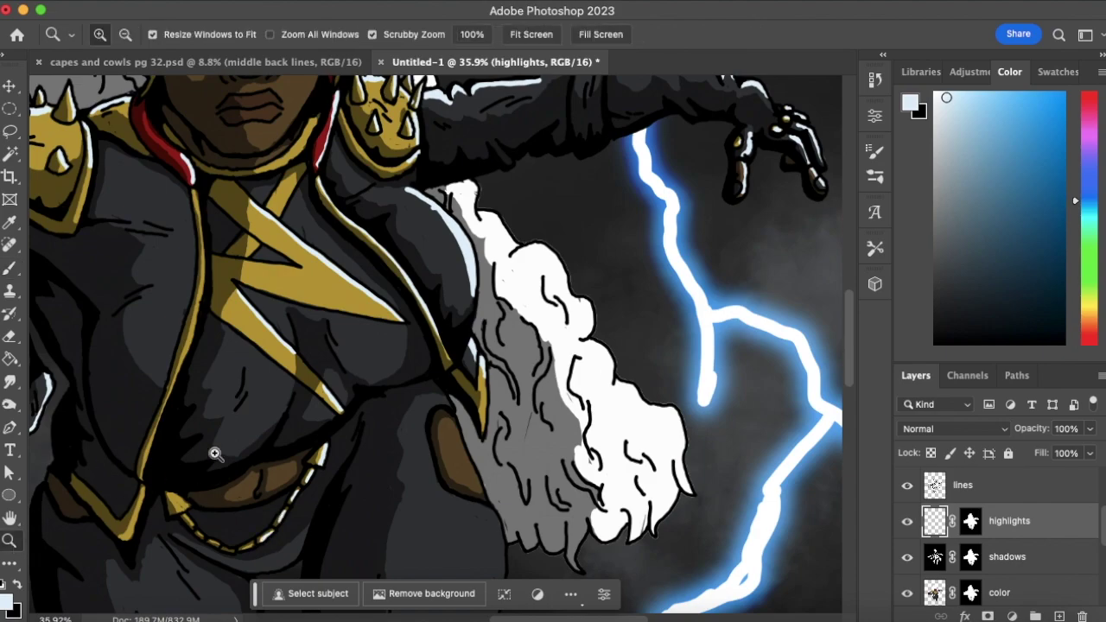
{"action": "mouse_move", "coordinate": [329, 437]}
{"action": "left_mouse_down"}
{"action": "mouse_move", "coordinate": [331, 424]}
{"action": "mouse_move", "coordinate": [553, 354]}
{"action": "mouse_move", "coordinate": [622, 320]}
{"action": "left_mouse_up"}
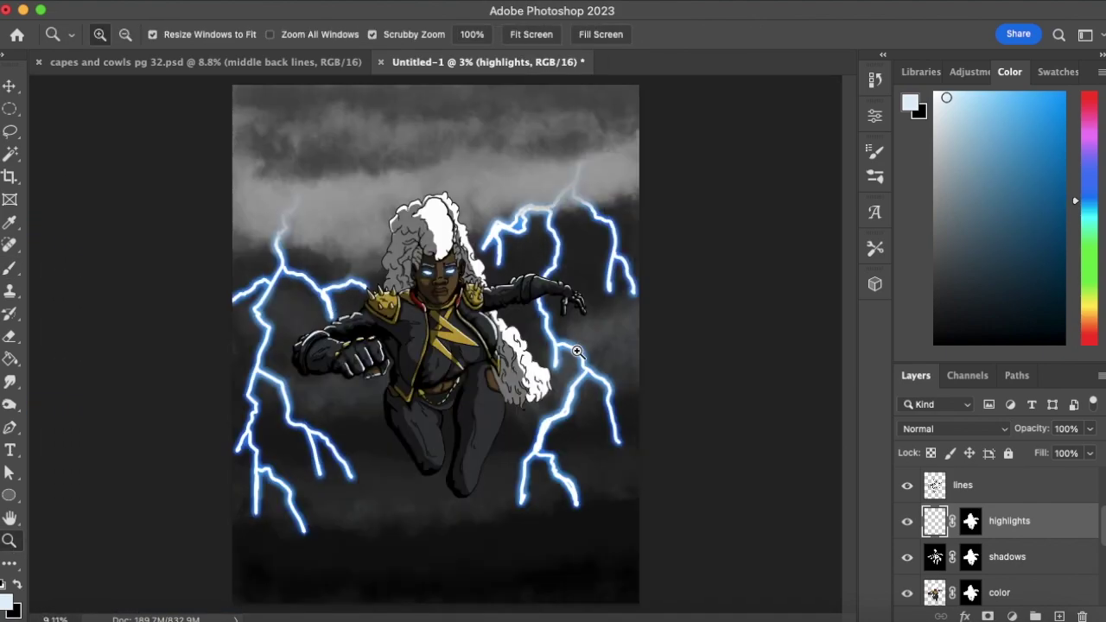
{"action": "mouse_move", "coordinate": [529, 434]}
{"action": "left_mouse_down"}
{"action": "mouse_move", "coordinate": [574, 395]}
{"action": "mouse_move", "coordinate": [597, 354]}
{"action": "left_mouse_up"}
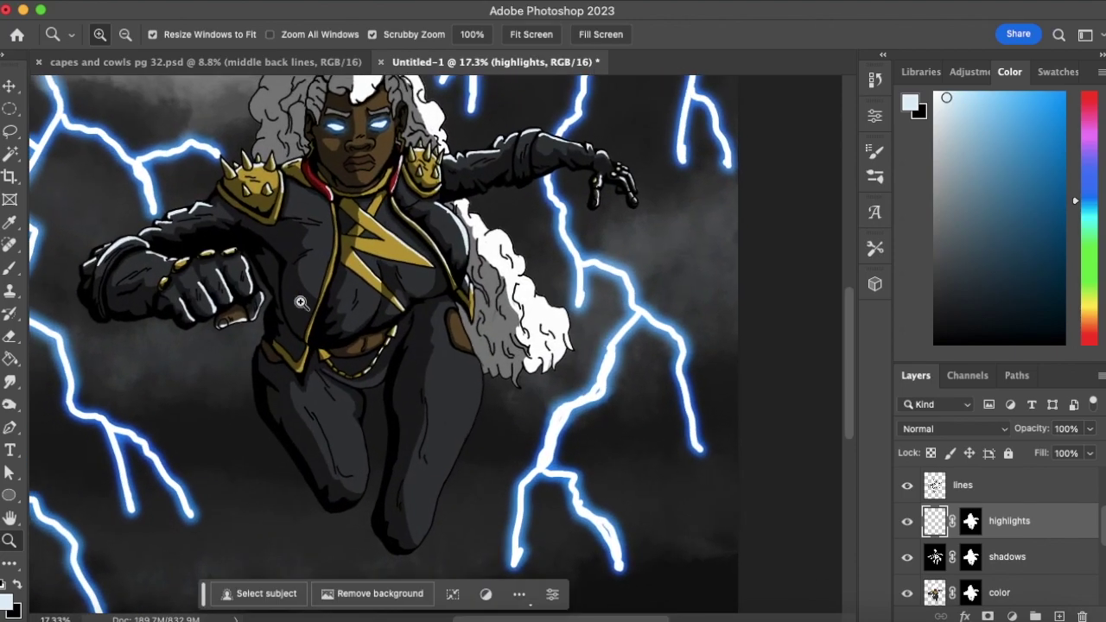
{"action": "left_click", "coordinate": [9, 267]}
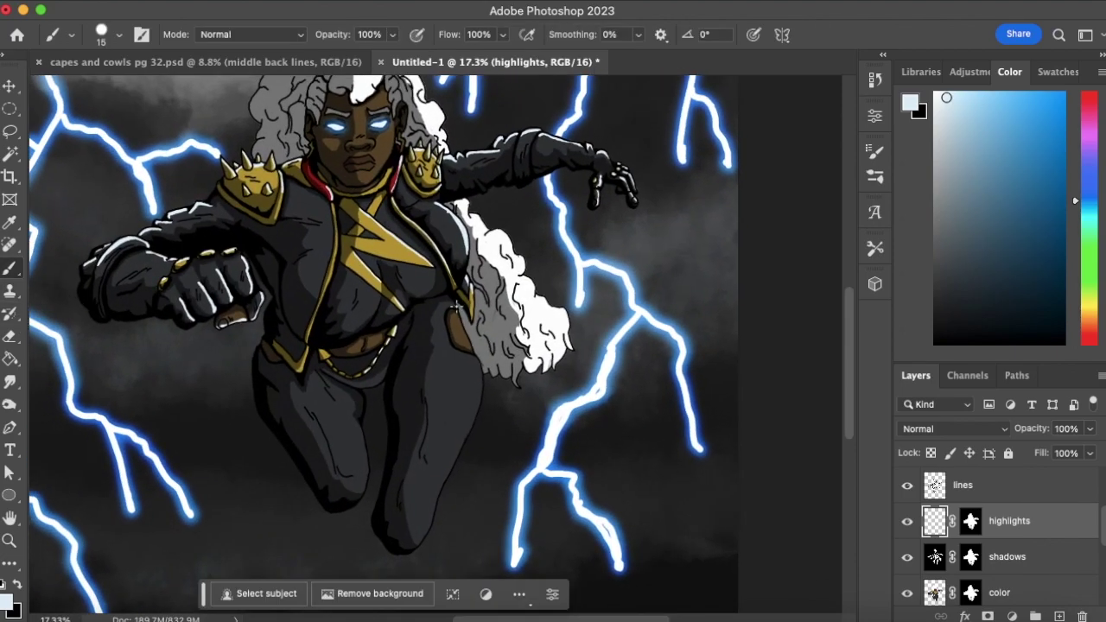
{"action": "mouse_move", "coordinate": [474, 351]}
{"action": "left_mouse_down"}
{"action": "mouse_move", "coordinate": [471, 423]}
{"action": "mouse_move", "coordinate": [418, 546]}
{"action": "left_mouse_up"}
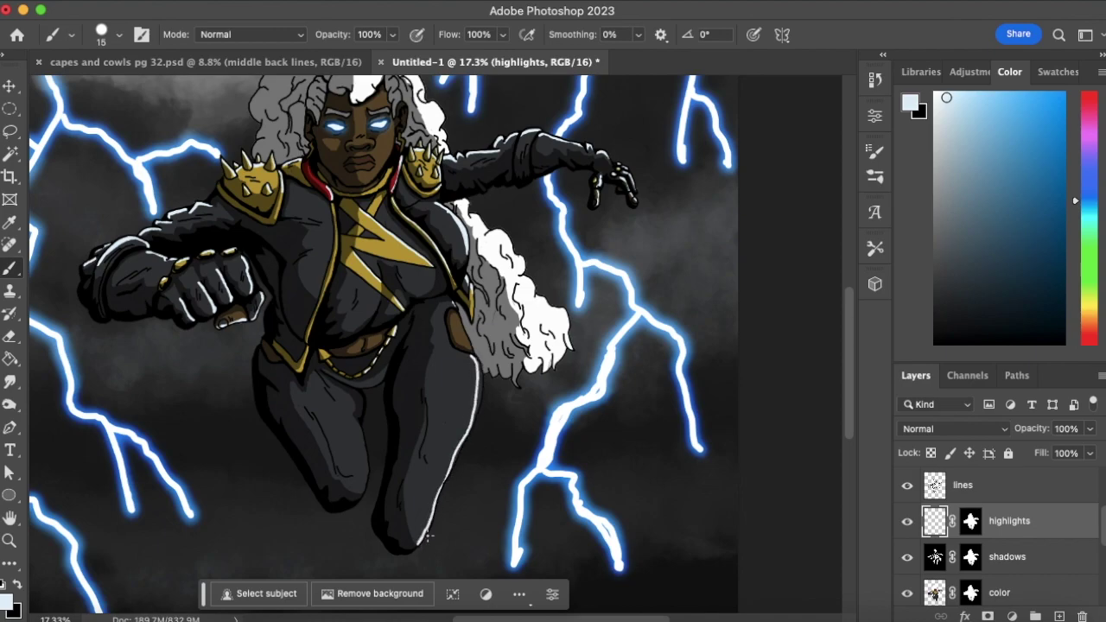
{"action": "left_click_drag", "start_coordinate": [456, 451], "coordinate": [481, 359]}
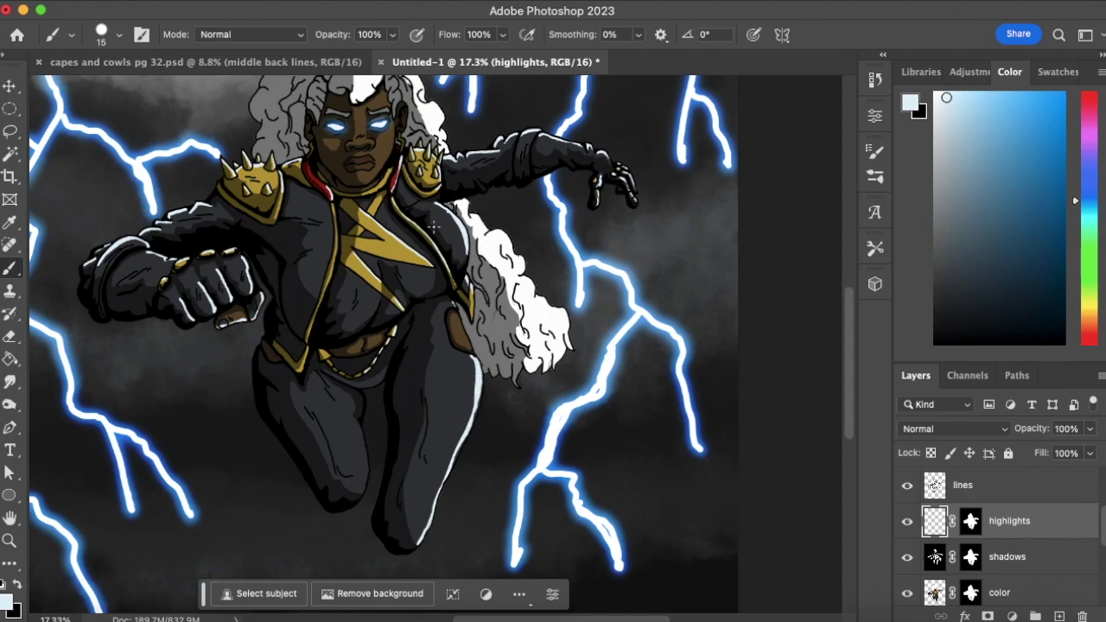
{"action": "mouse_move", "coordinate": [350, 413]}
{"action": "left_mouse_down"}
{"action": "mouse_move", "coordinate": [366, 485]}
{"action": "mouse_move", "coordinate": [362, 431]}
{"action": "mouse_move", "coordinate": [348, 412]}
{"action": "left_mouse_up"}
{"action": "left_click", "coordinate": [10, 540]}
{"action": "left_click_drag", "start_coordinate": [331, 374], "coordinate": [270, 397]}
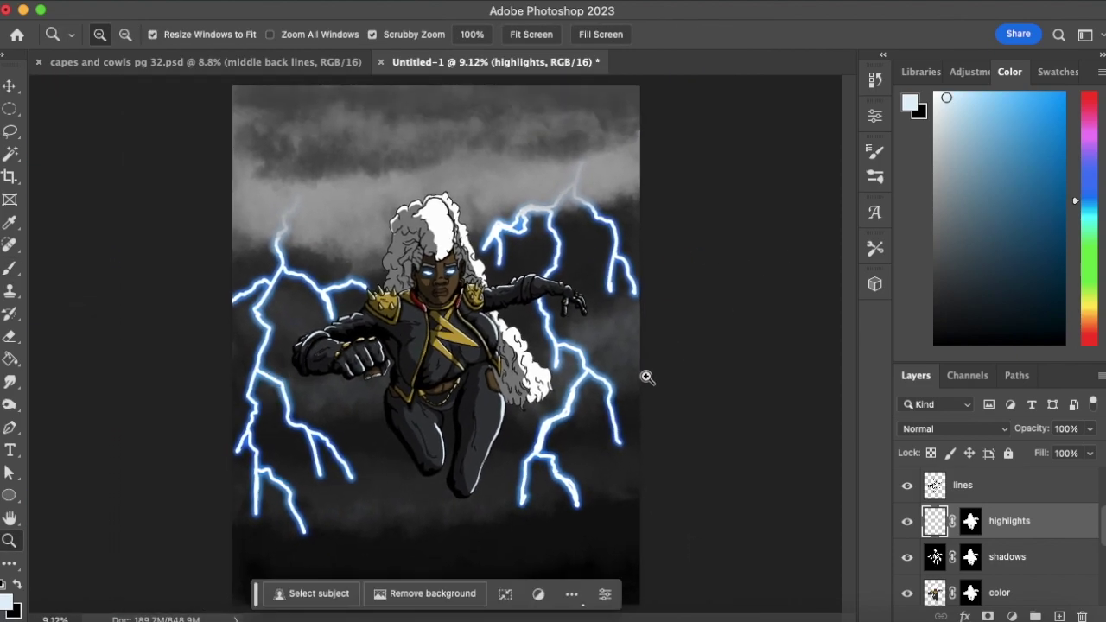